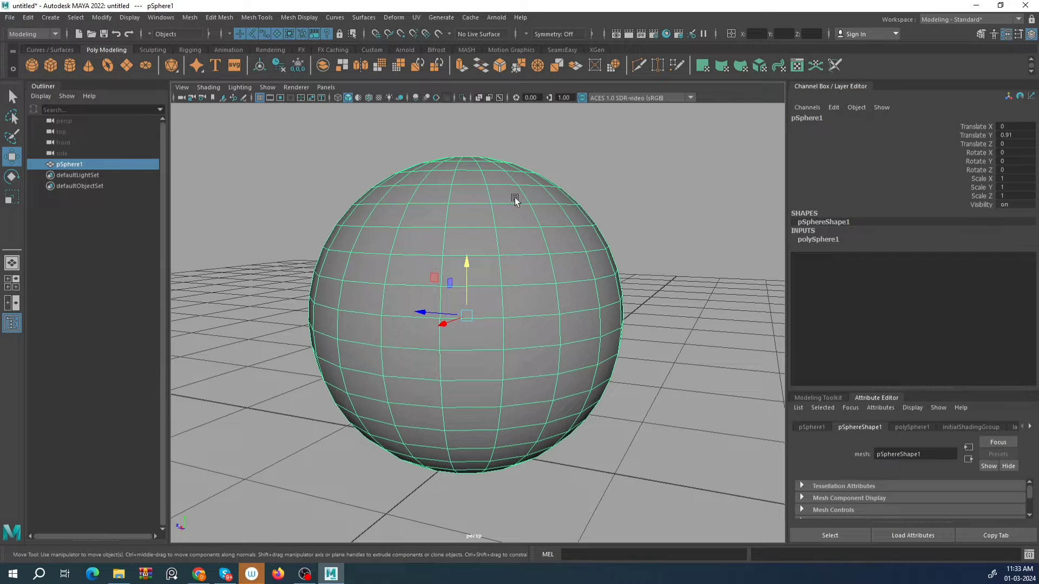
Create a polygon cube and move it beside the sphere, to about 1.854 in X and 0.63 in Y.
{"action": "scroll", "coordinate": [515, 200], "scroll_direction": "down", "scroll_amount": 5}
{"action": "scroll", "coordinate": [498, 273], "scroll_direction": "up", "scroll_amount": 3}
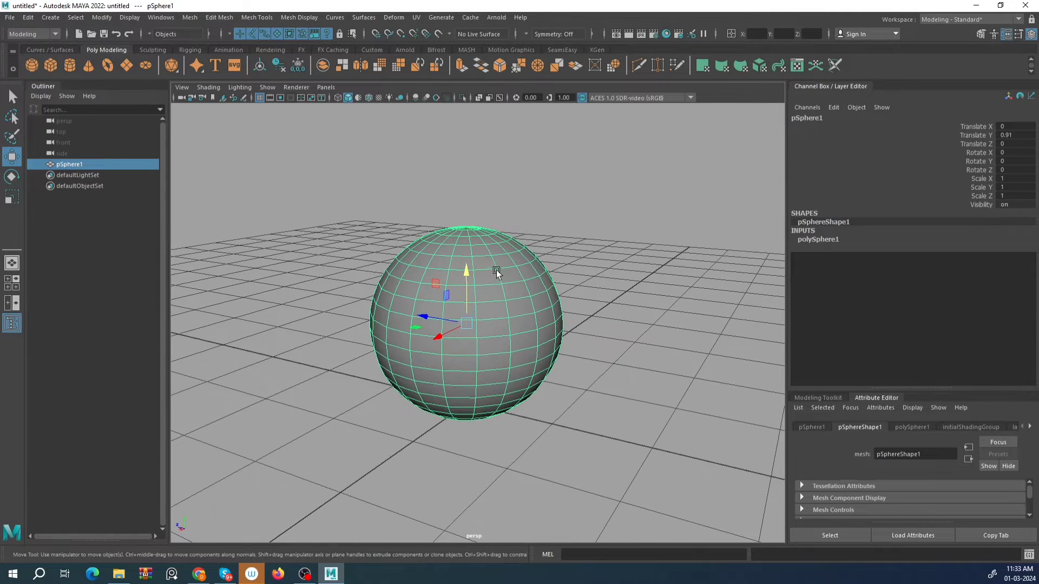
{"action": "left_click_drag", "start_coordinate": [537, 205], "coordinate": [443, 163], "text": "alt"}
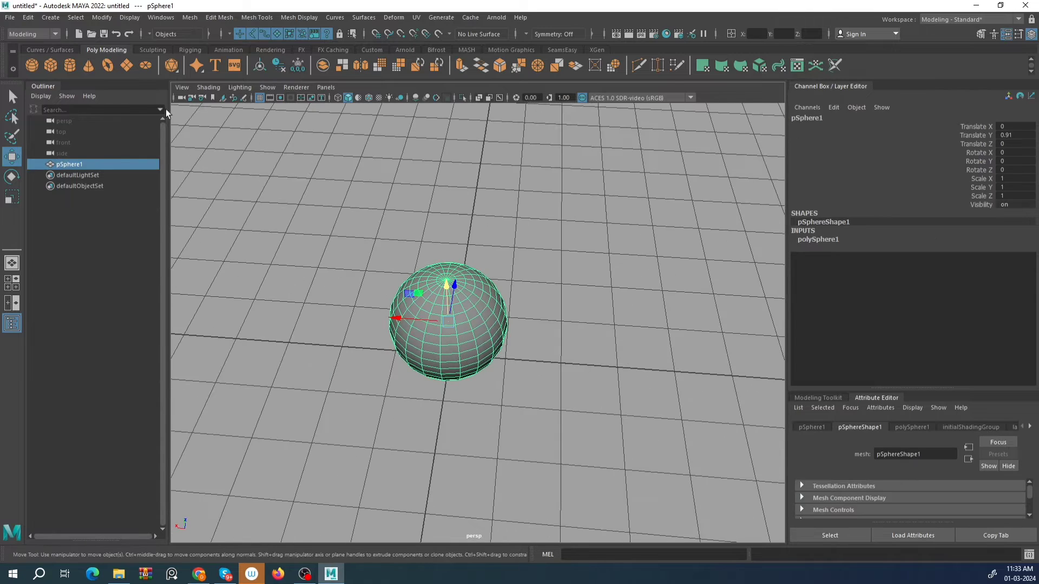
{"action": "left_click", "coordinate": [50, 65]}
{"action": "left_click_drag", "start_coordinate": [411, 254], "coordinate": [431, 343], "text": "alt"}
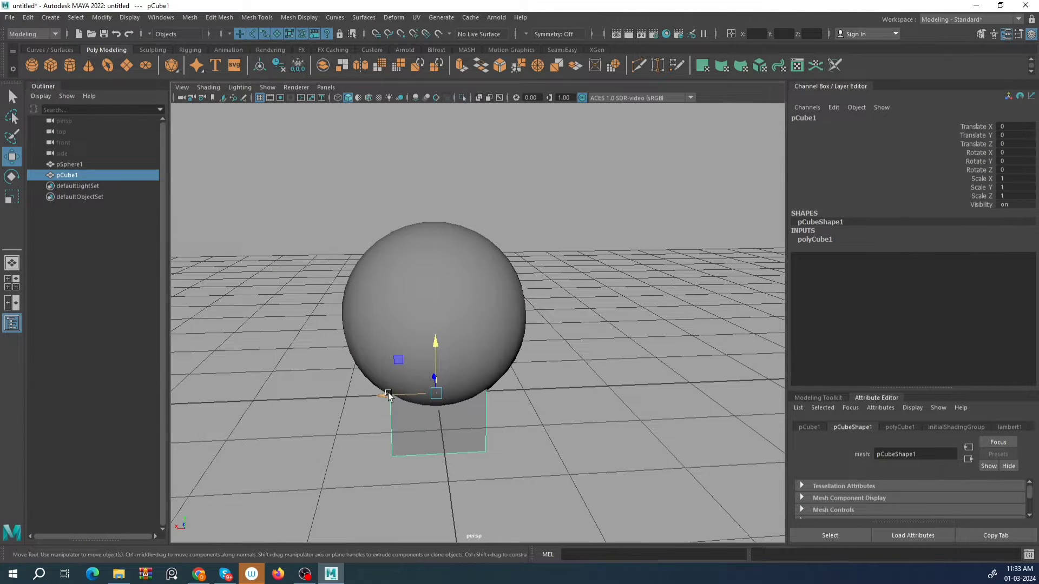
{"action": "left_click_drag", "start_coordinate": [382, 391], "coordinate": [214, 398]}
{"action": "middle_click_drag", "start_coordinate": [214, 398], "coordinate": [384, 398], "text": "alt"}
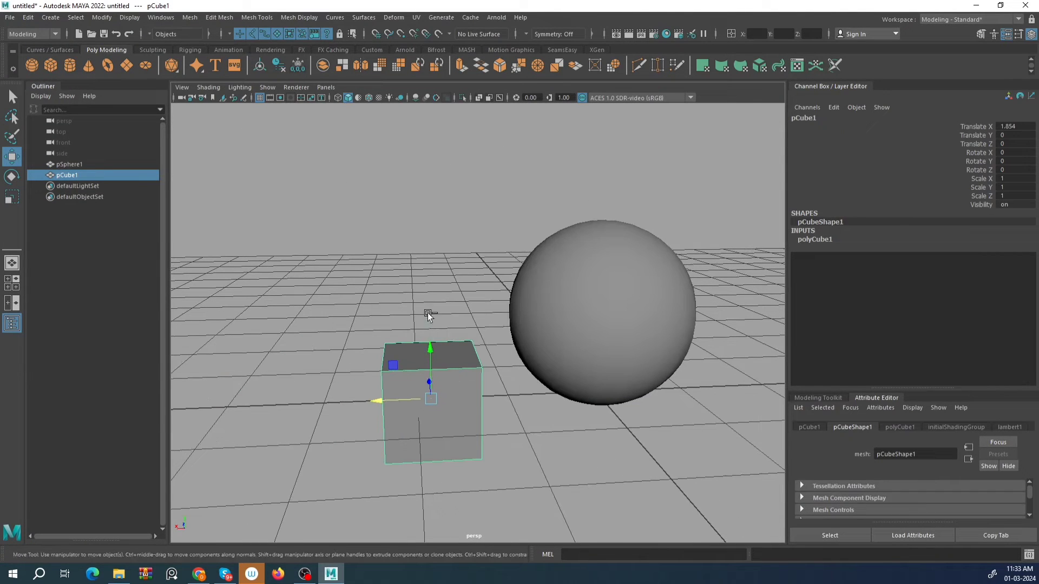
{"action": "left_click_drag", "start_coordinate": [431, 349], "coordinate": [433, 338]}
{"action": "middle_click_drag", "start_coordinate": [433, 338], "coordinate": [425, 287], "text": "alt"}
{"action": "scroll", "coordinate": [582, 306], "scroll_direction": "down", "scroll_amount": 3}
{"action": "scroll", "coordinate": [541, 317], "scroll_direction": "up", "scroll_amount": 1}
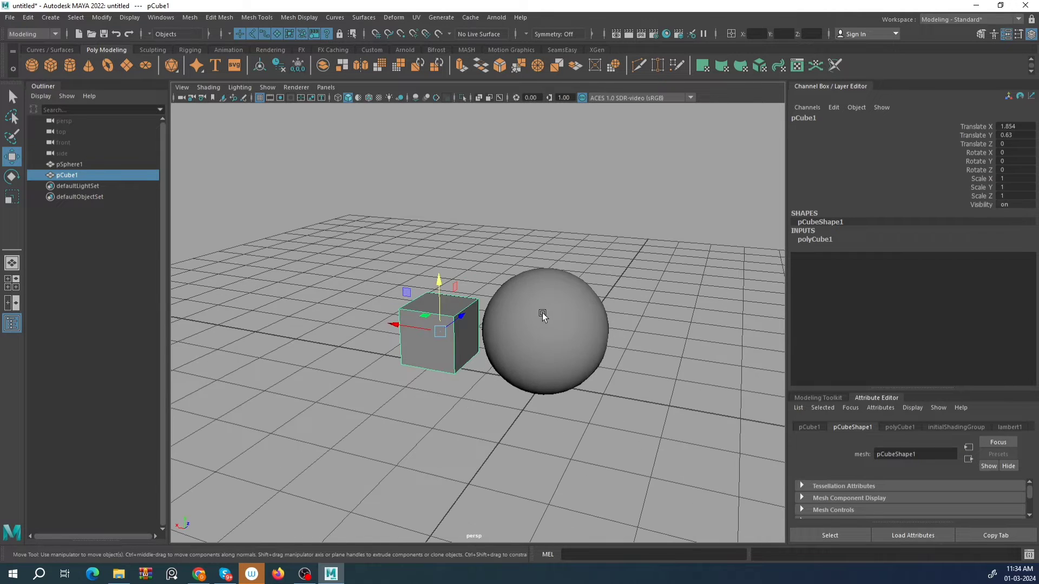
Select the sphere, switch it to edge selection and pick an edge on its upper front.
{"action": "left_click", "coordinate": [541, 318]}
{"action": "scroll", "coordinate": [457, 346], "scroll_direction": "up", "scroll_amount": 3}
{"action": "right_click_drag", "start_coordinate": [457, 346], "coordinate": [526, 336], "text": "alt"}
{"action": "left_click_drag", "start_coordinate": [526, 336], "coordinate": [552, 277], "text": "alt"}
{"action": "right_click", "coordinate": [551, 277]}
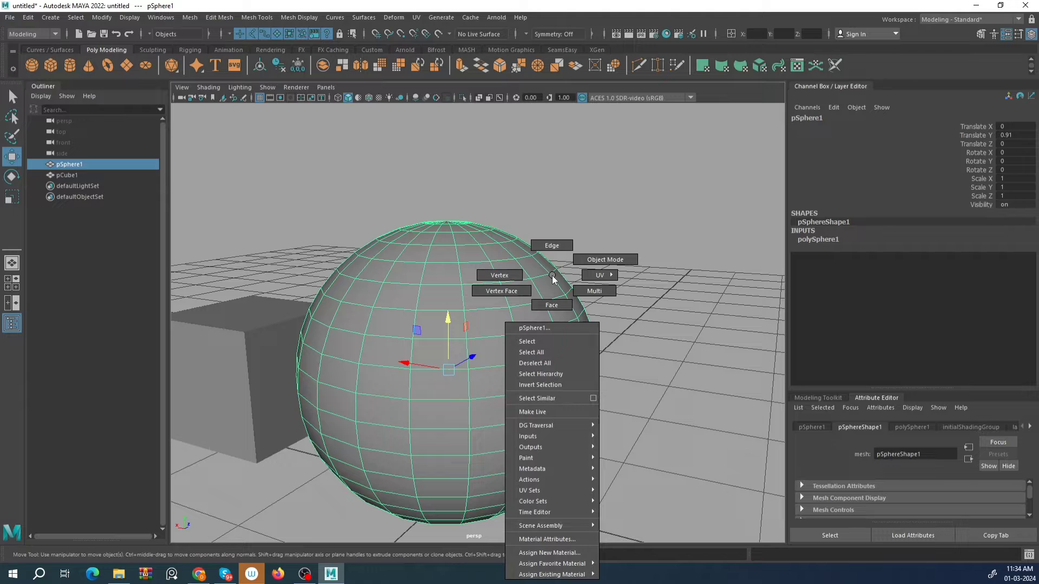
{"action": "left_click", "coordinate": [556, 247]}
{"action": "left_click", "coordinate": [456, 295]}
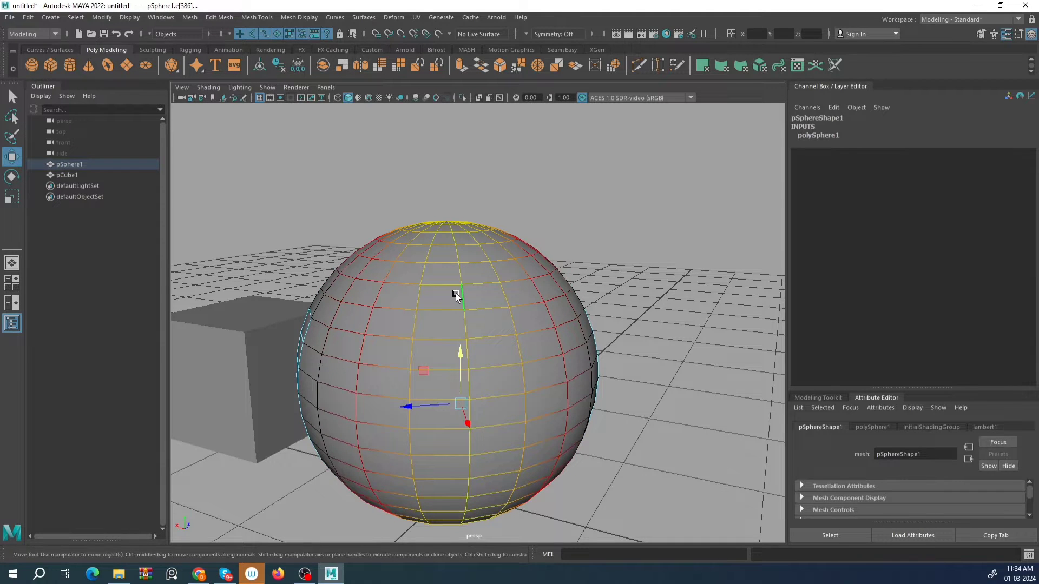
Select all of the sphere's vertices in vertex mode, and pick a single face in face mode.
{"action": "right_click_drag", "start_coordinate": [521, 274], "coordinate": [431, 264]}
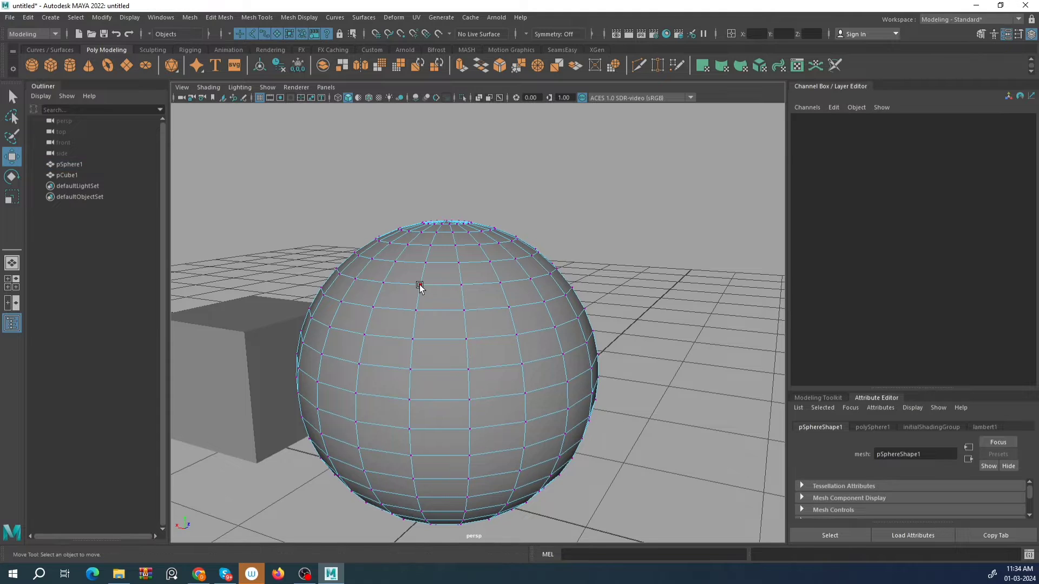
{"action": "key", "text": "ctrl+shift+a"}
{"action": "right_click", "coordinate": [505, 273]}
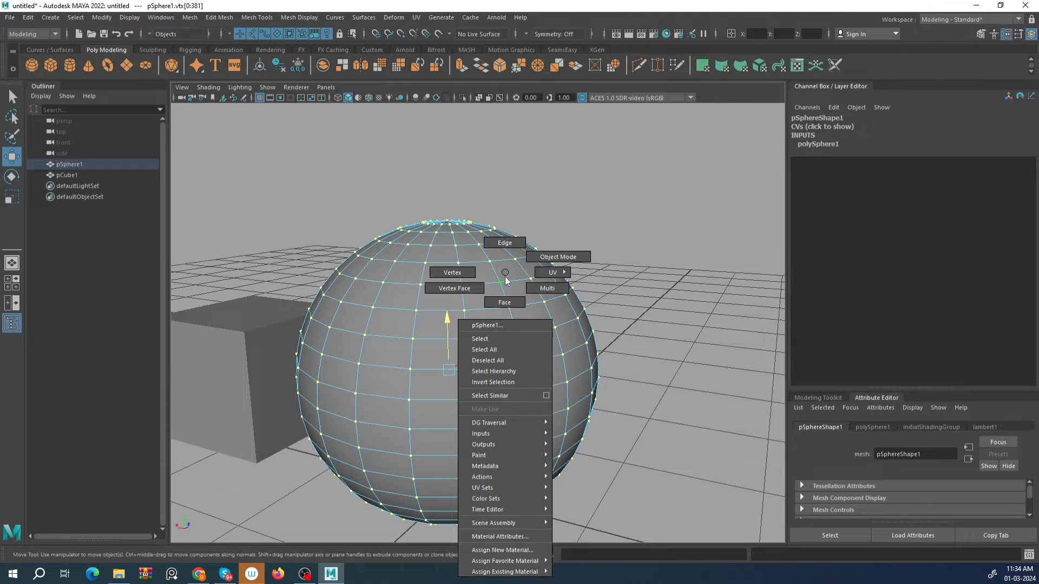
{"action": "left_click", "coordinate": [490, 302]}
{"action": "left_click", "coordinate": [440, 298]}
{"action": "scroll", "coordinate": [509, 324], "scroll_direction": "down", "scroll_amount": 5}
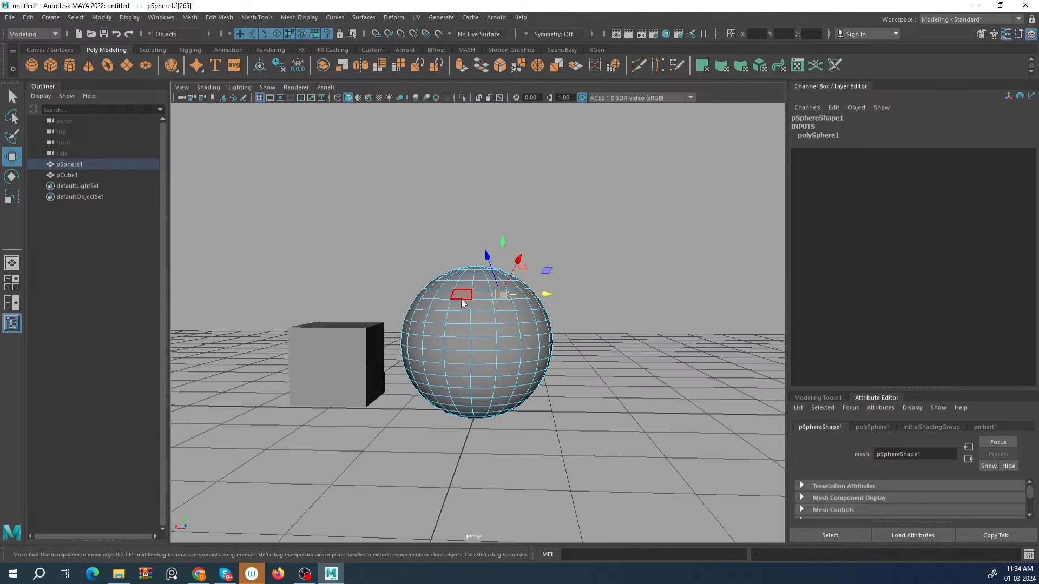
Return the sphere to object mode and select it as a whole.
{"action": "right_click_drag", "start_coordinate": [462, 303], "coordinate": [575, 231]}
{"action": "left_click", "coordinate": [575, 231]}
{"action": "left_click", "coordinate": [506, 286]}
{"action": "scroll", "coordinate": [507, 286], "scroll_direction": "up", "scroll_amount": 3}
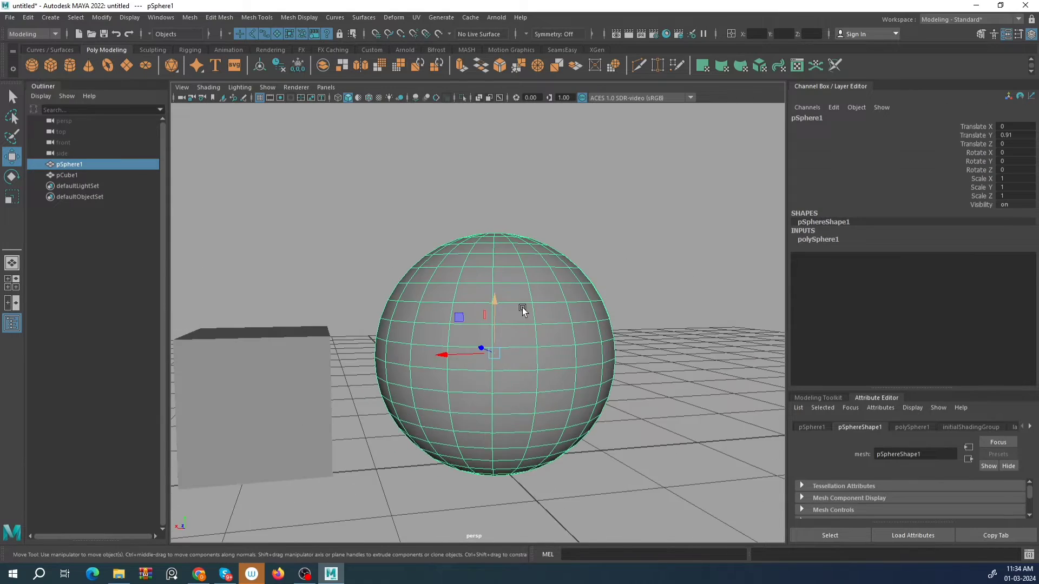
{"action": "left_click_drag", "start_coordinate": [521, 307], "coordinate": [462, 281], "text": "alt"}
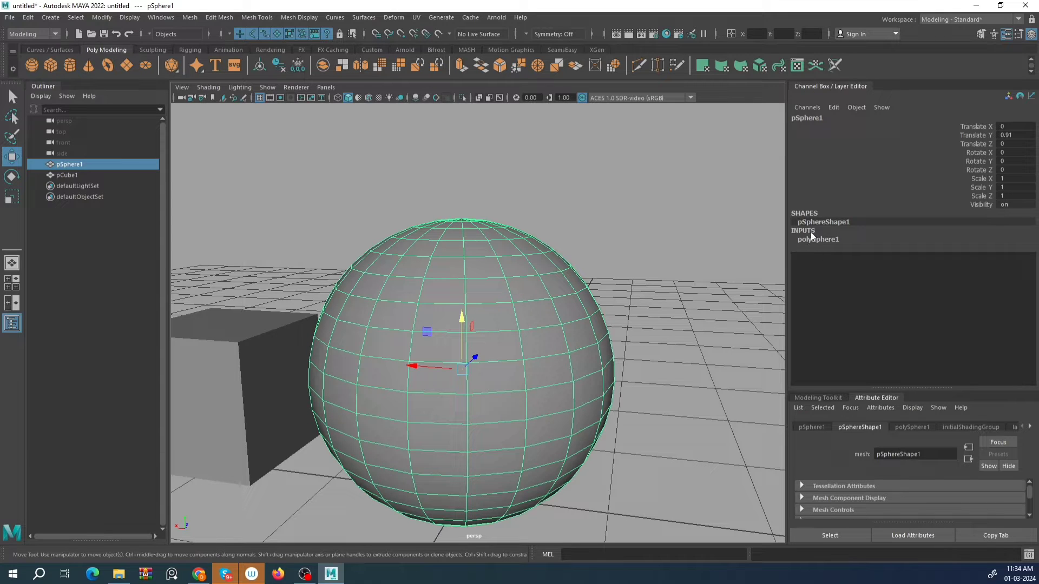
Toggle the Channel Box / Layer Editor off and on repeatedly, leaving it hidden.
{"action": "left_click", "coordinate": [1031, 34]}
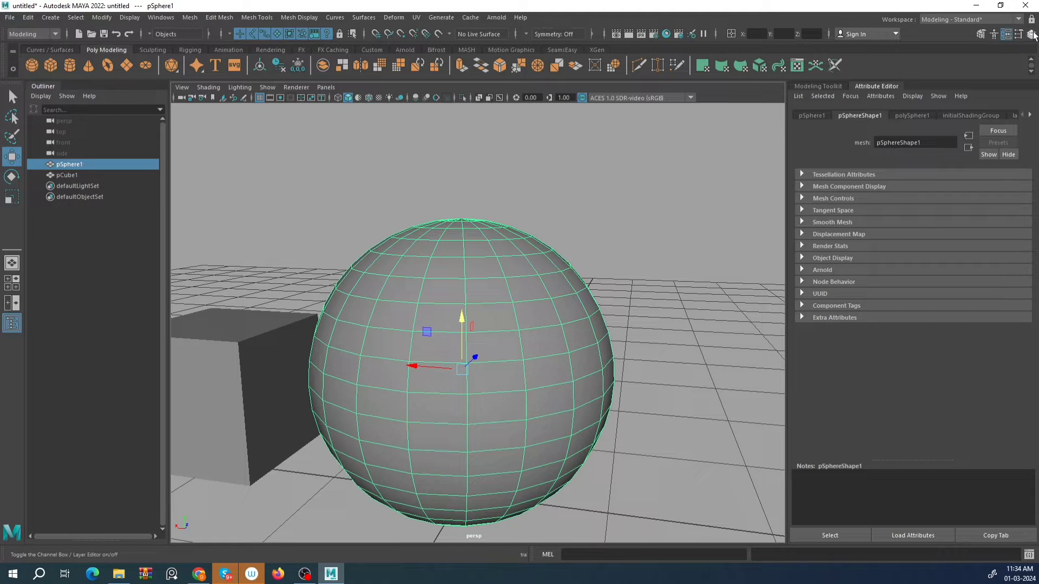
{"action": "left_click", "coordinate": [1032, 34]}
{"action": "left_click", "coordinate": [1031, 34]}
{"action": "left_click", "coordinate": [1032, 34]}
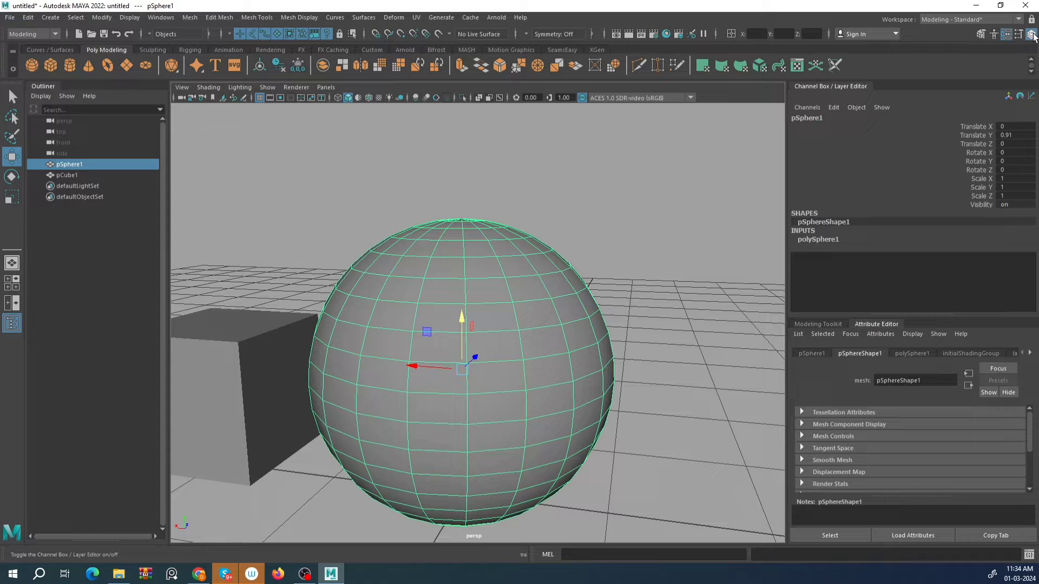
{"action": "left_click", "coordinate": [1032, 34]}
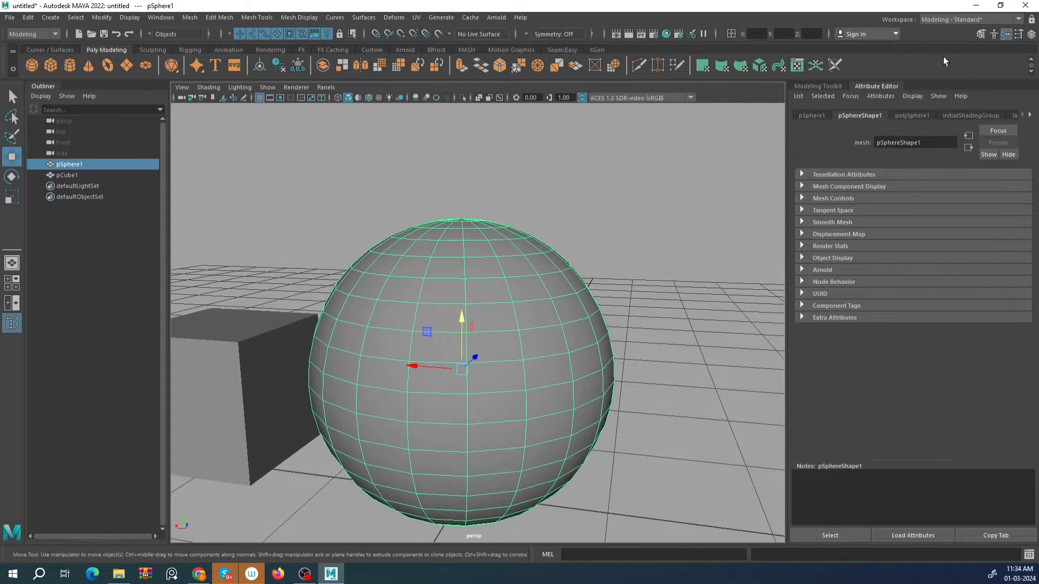
Replace the Attribute Editor with the Modeling Toolkit and show the Channel Box / Layer Editor above it.
{"action": "left_click", "coordinate": [1005, 34]}
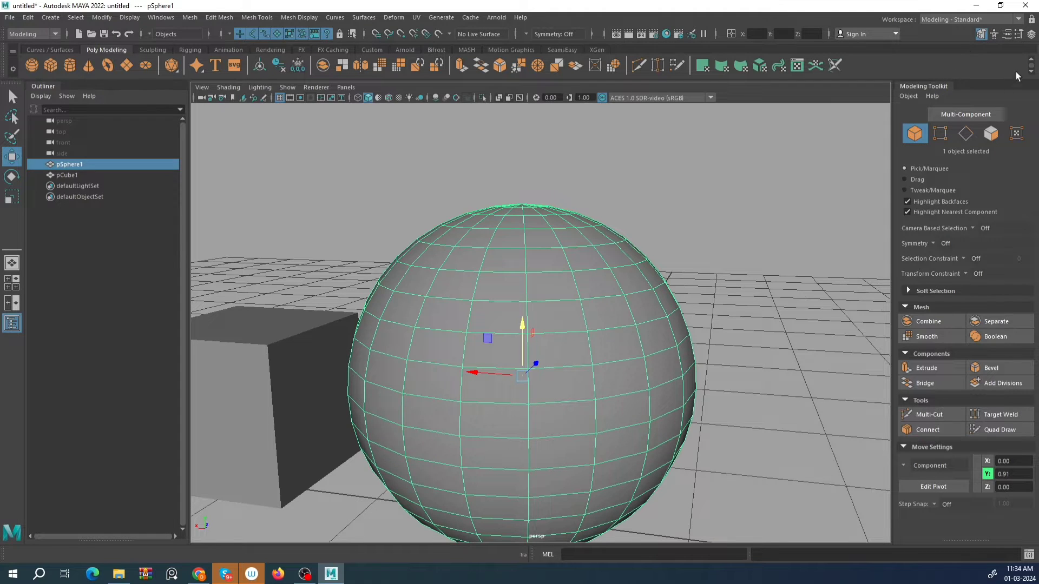
{"action": "left_click", "coordinate": [1034, 34]}
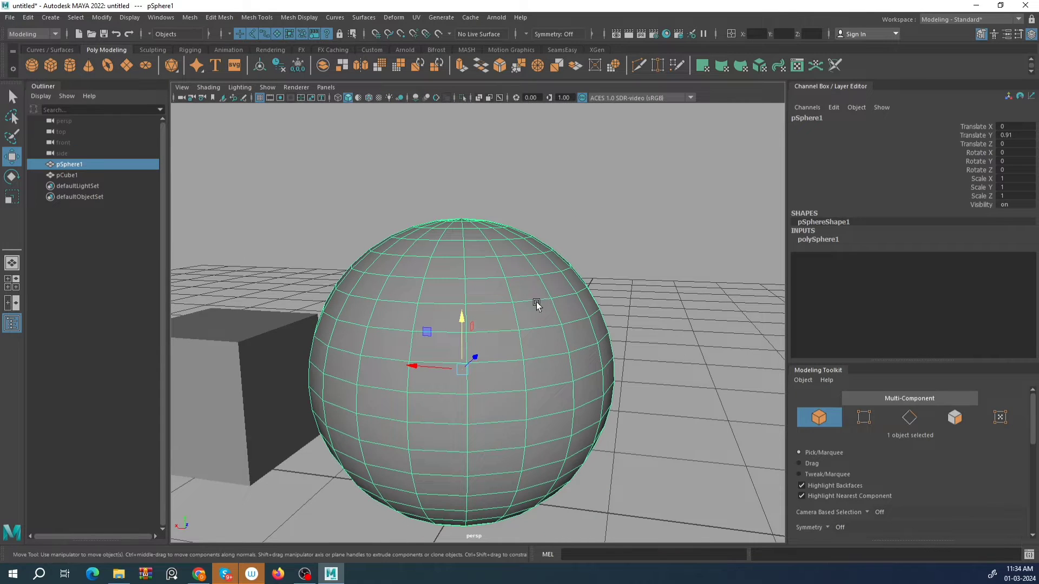
Expand the sphere's polySphere1 input to show its radius and subdivision attributes.
{"action": "left_click_drag", "start_coordinate": [537, 304], "coordinate": [515, 245], "text": "alt"}
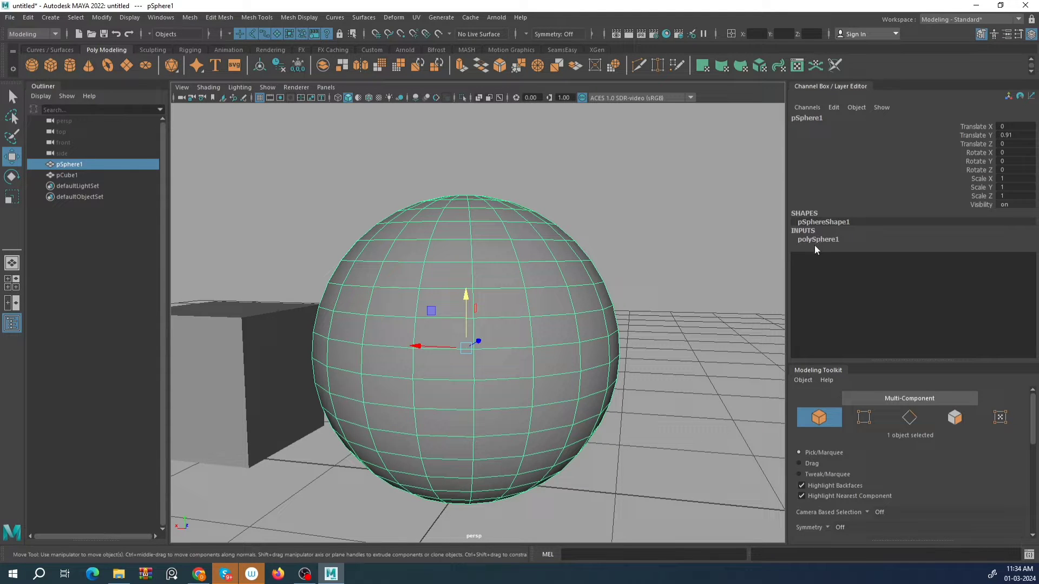
{"action": "scroll", "coordinate": [522, 228], "scroll_direction": "down", "scroll_amount": 3}
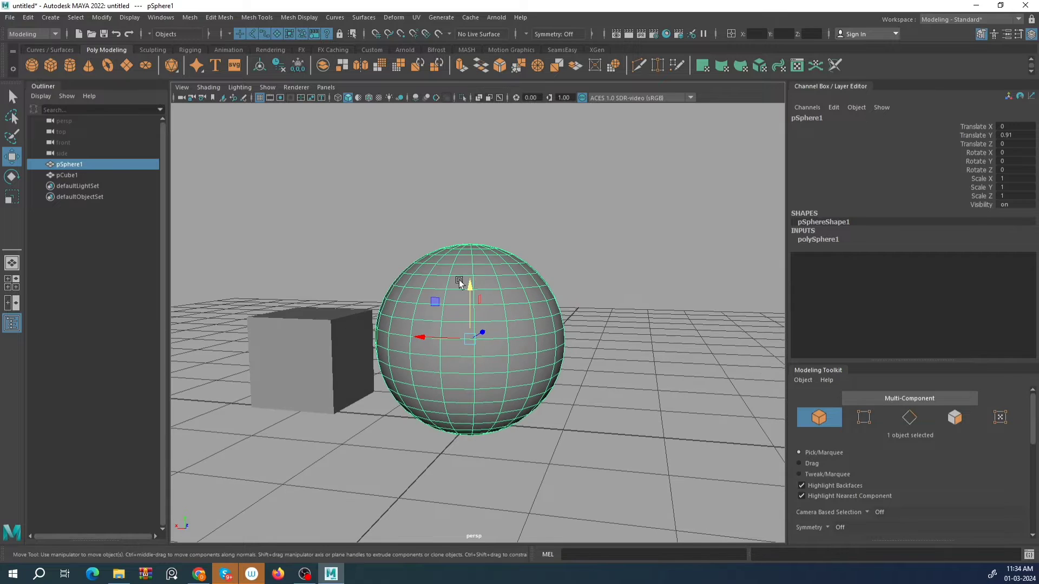
{"action": "left_click", "coordinate": [835, 241]}
{"action": "scroll", "coordinate": [536, 309], "scroll_direction": "up", "scroll_amount": 5}
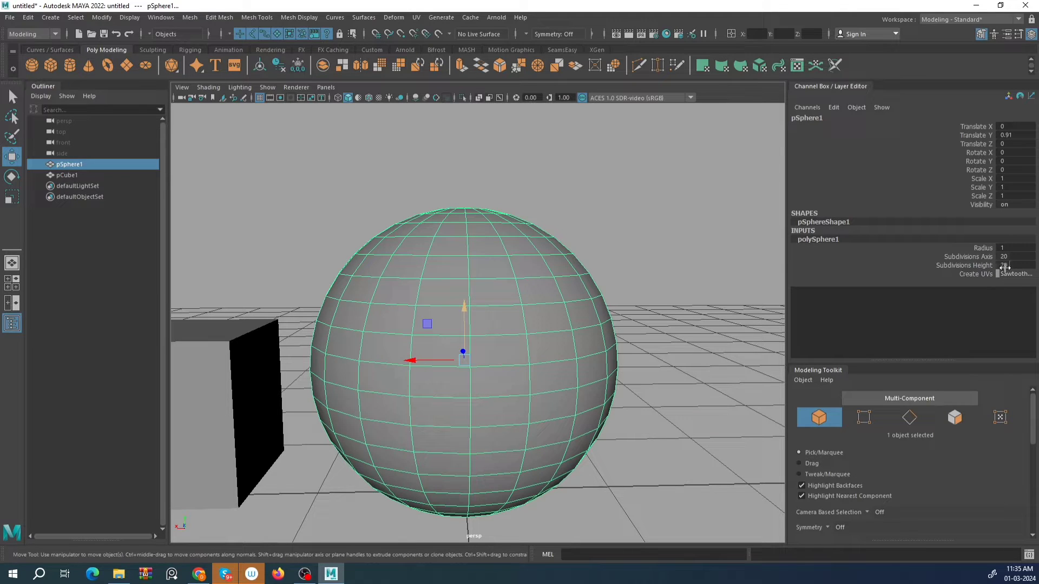
{"action": "left_click_drag", "start_coordinate": [588, 256], "coordinate": [587, 255], "text": "alt"}
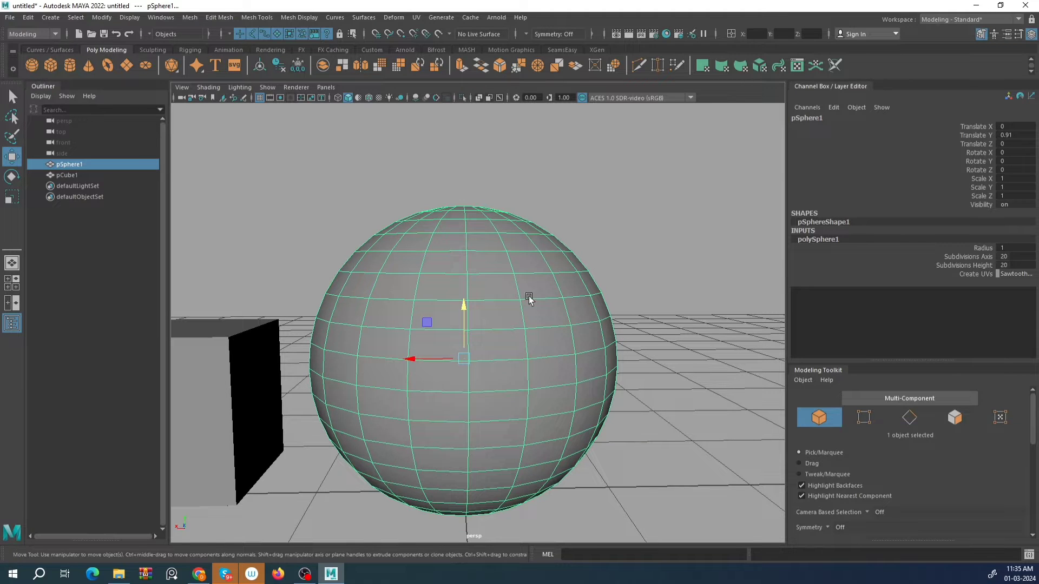
{"action": "left_click_drag", "start_coordinate": [528, 294], "coordinate": [484, 307], "text": "alt"}
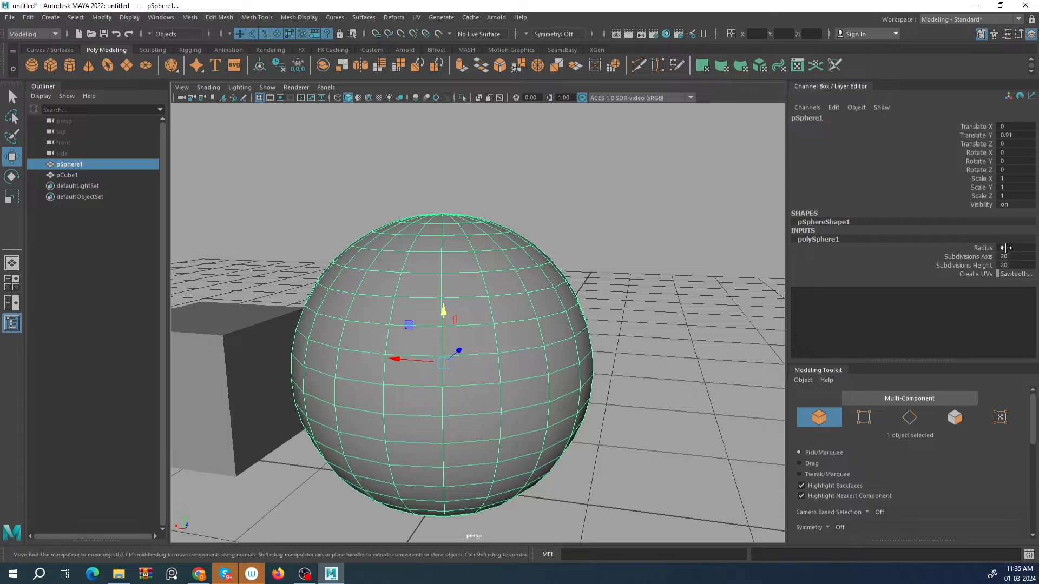
Set the sphere's radius to 0.2 in the polySphere1 input.
{"action": "left_click", "coordinate": [1028, 245]}
{"action": "key", "text": "Return"}
{"action": "scroll", "coordinate": [501, 398], "scroll_direction": "up", "scroll_amount": 4}
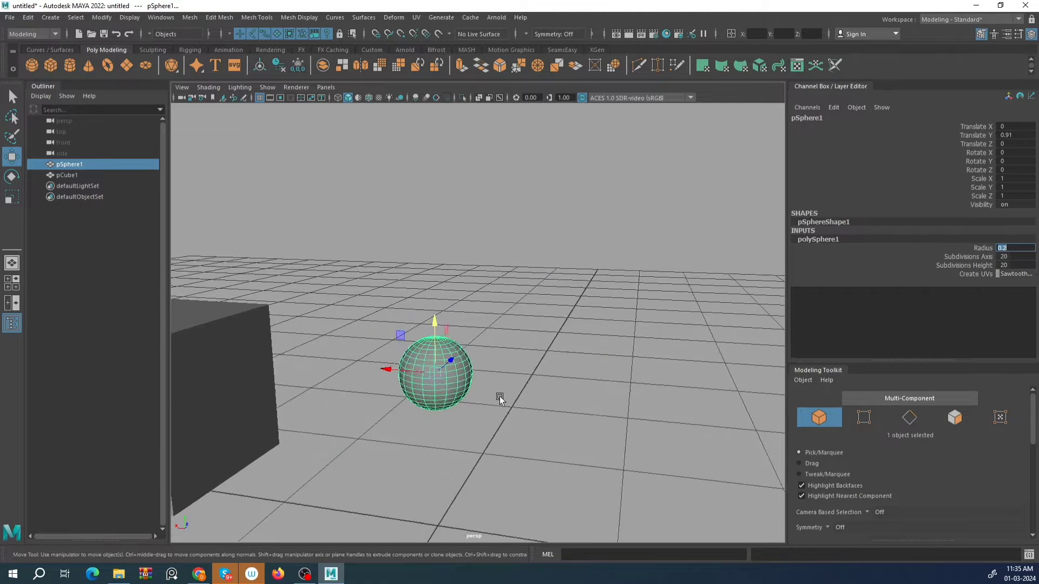
{"action": "left_click_drag", "start_coordinate": [499, 397], "coordinate": [475, 368], "text": "alt"}
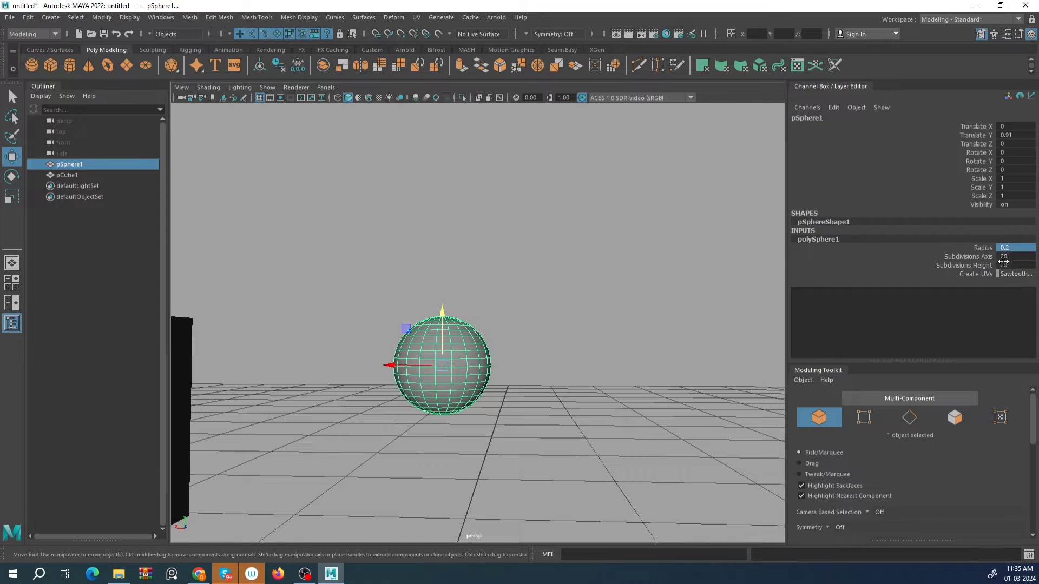
Try a radius of 0.5 on the sphere, followed by a radius of 0.01.
{"action": "left_click", "coordinate": [1019, 248]}
{"action": "type", "text": "0.5"}
{"action": "key", "text": "Return"}
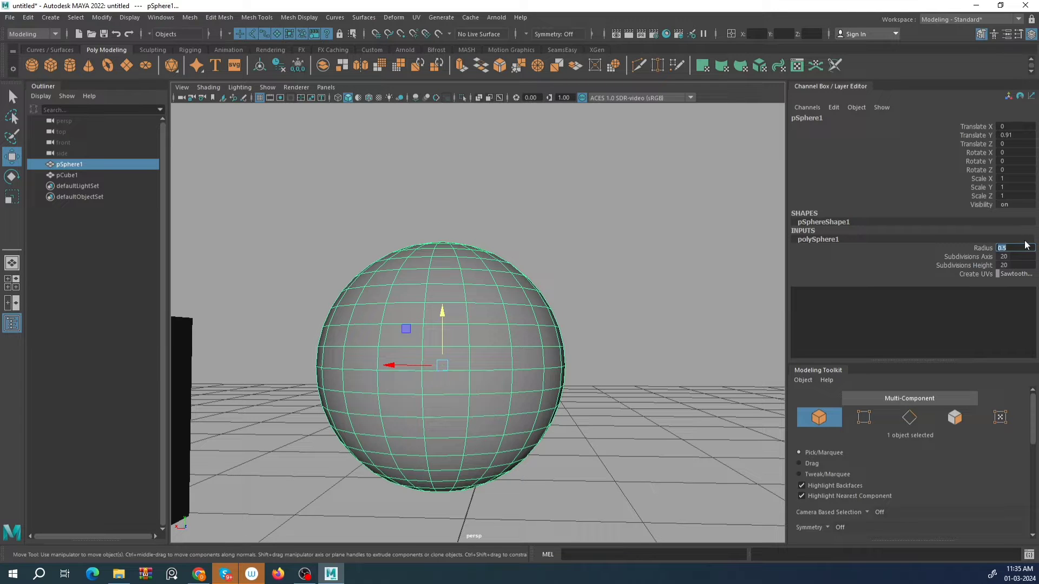
{"action": "type", "text": "0.01"}
{"action": "key", "text": "Return"}
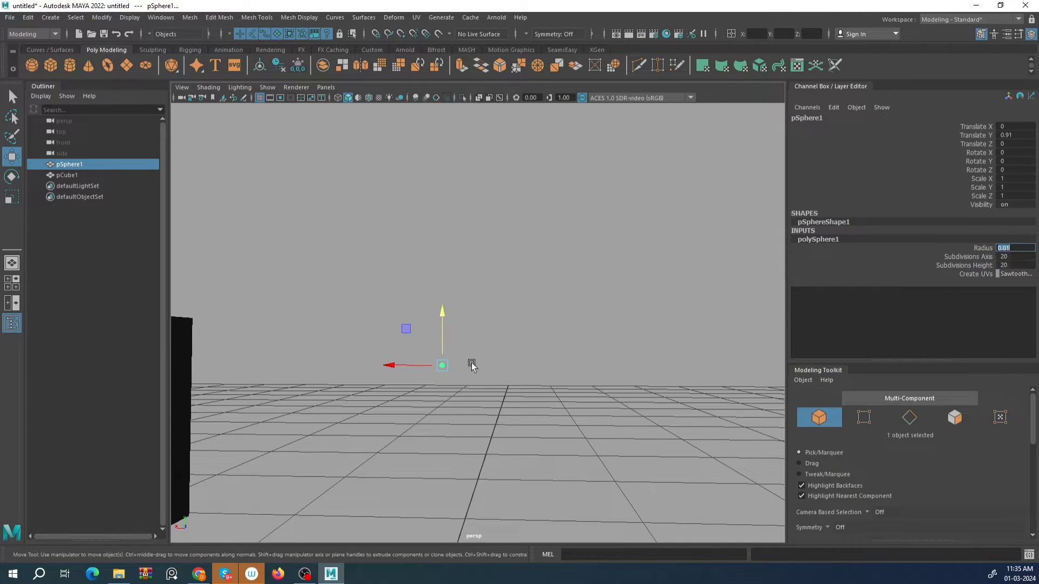
{"action": "scroll", "coordinate": [469, 361], "scroll_direction": "up", "scroll_amount": 6}
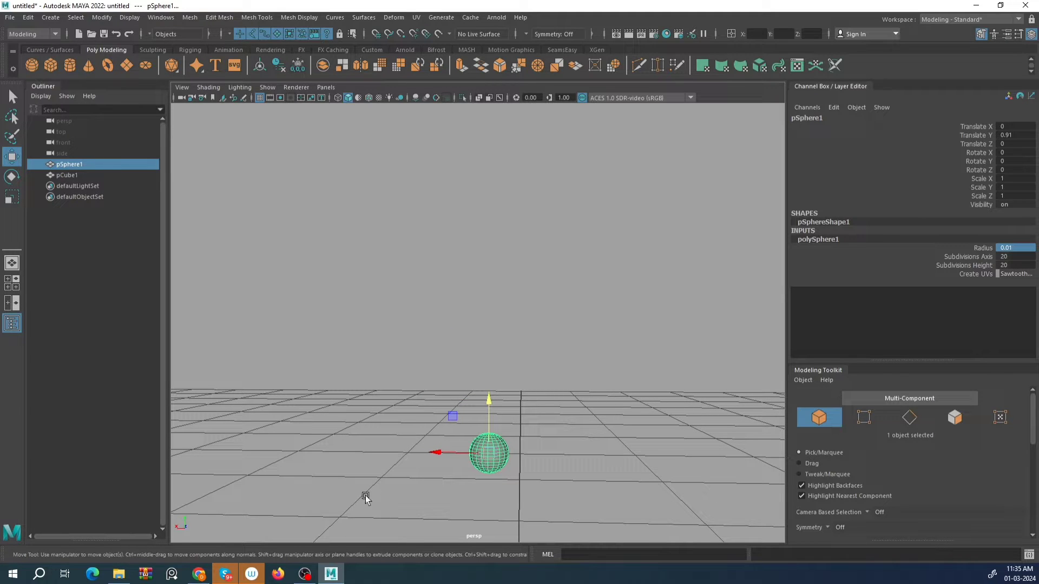
Set the sphere's radius to 5 and frame the enlarged sphere in the view.
{"action": "left_click", "coordinate": [1027, 246]}
{"action": "key", "text": "Return"}
{"action": "key", "text": "f"}
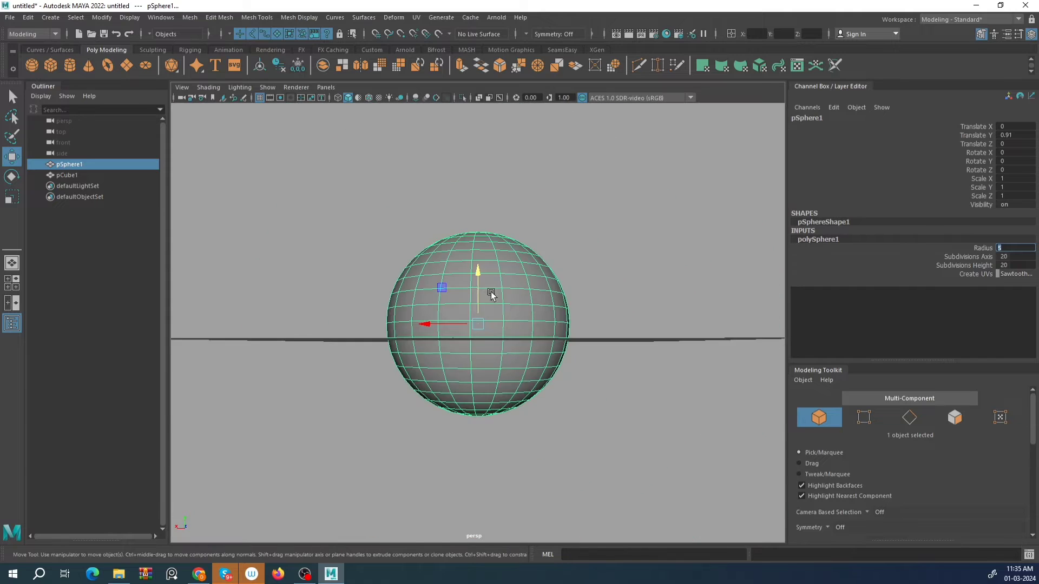
{"action": "left_click_drag", "start_coordinate": [491, 295], "coordinate": [503, 306], "text": "alt"}
{"action": "scroll", "coordinate": [487, 318], "scroll_direction": "up", "scroll_amount": 4}
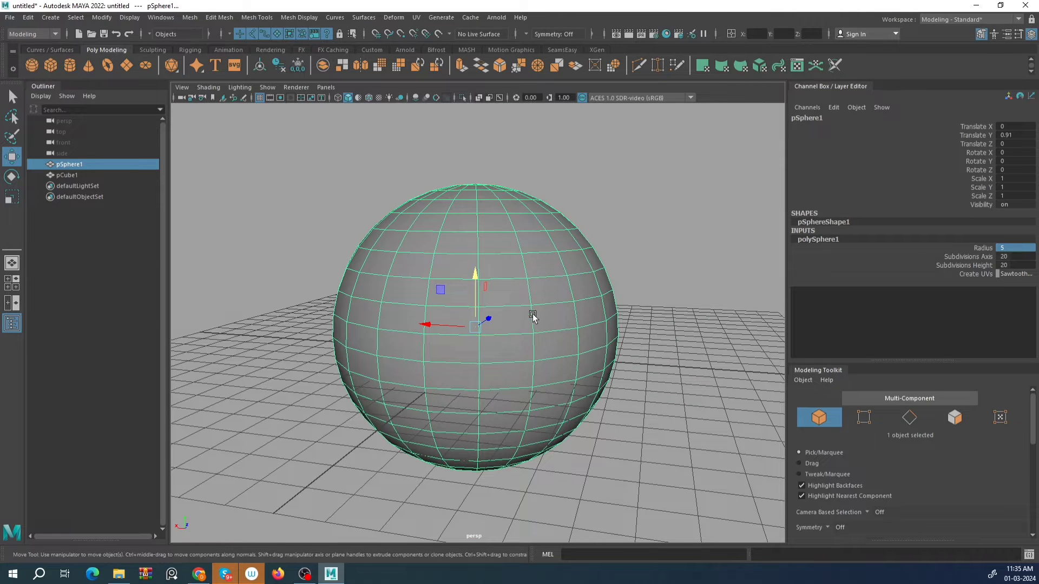
{"action": "scroll", "coordinate": [502, 320], "scroll_direction": "up", "scroll_amount": 3}
{"action": "scroll", "coordinate": [463, 290], "scroll_direction": "down", "scroll_amount": 1}
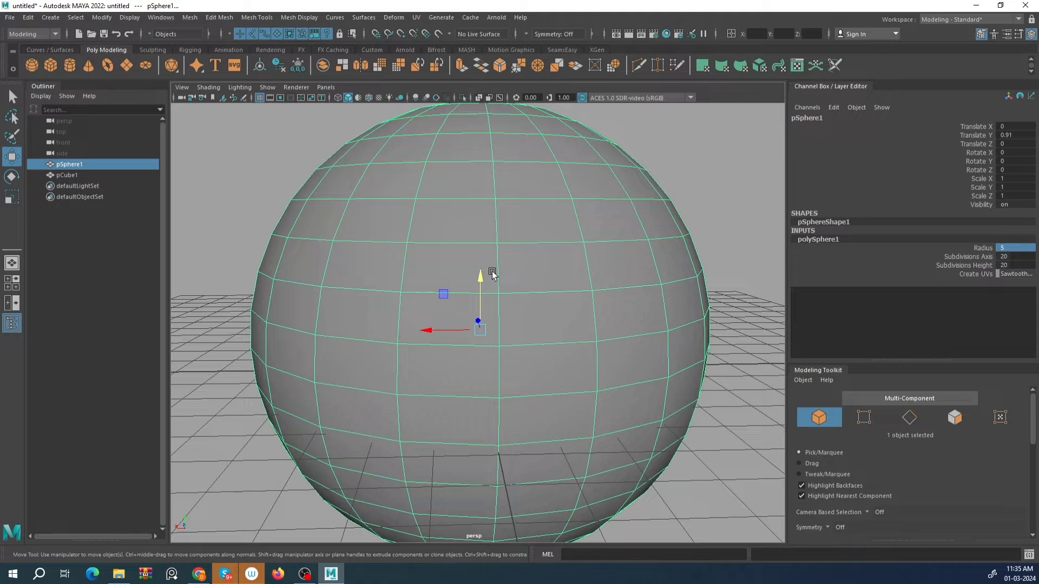
Scale the sphere down uniformly to about 0.221 on all three axes.
{"action": "left_click", "coordinate": [556, 310]}
{"action": "key", "text": "r"}
{"action": "scroll", "coordinate": [546, 298], "scroll_direction": "down", "scroll_amount": 5}
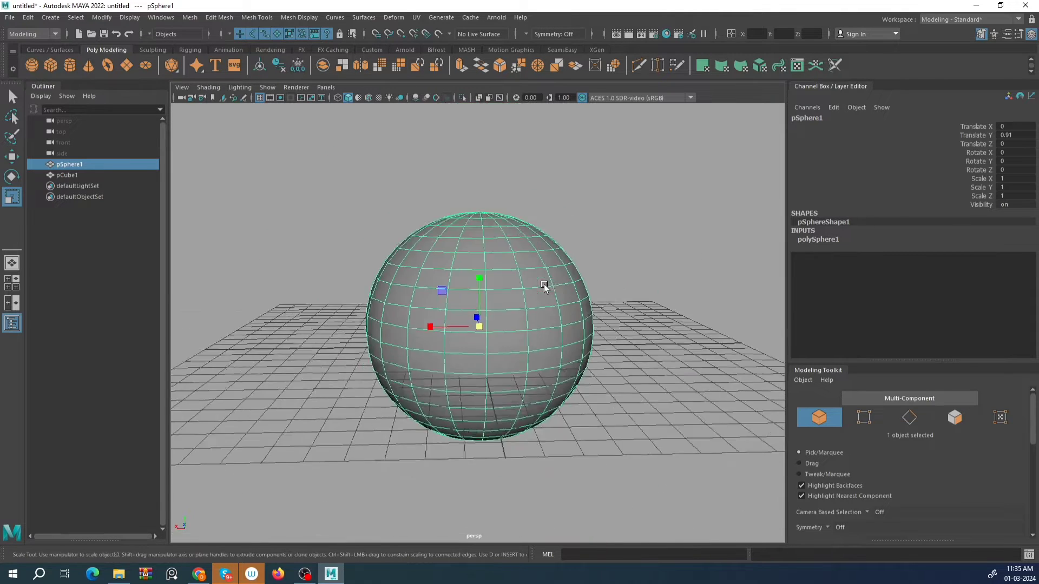
{"action": "left_click_drag", "start_coordinate": [543, 285], "coordinate": [336, 307], "text": "alt"}
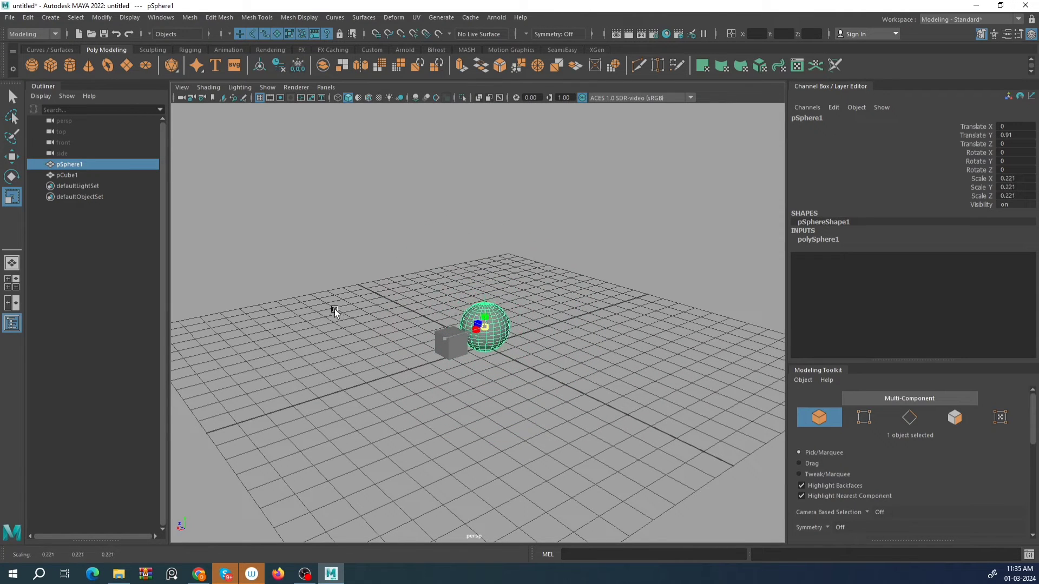
Reopen the sphere's polySphere1 input and set its radius to 1.
{"action": "left_click", "coordinate": [820, 239]}
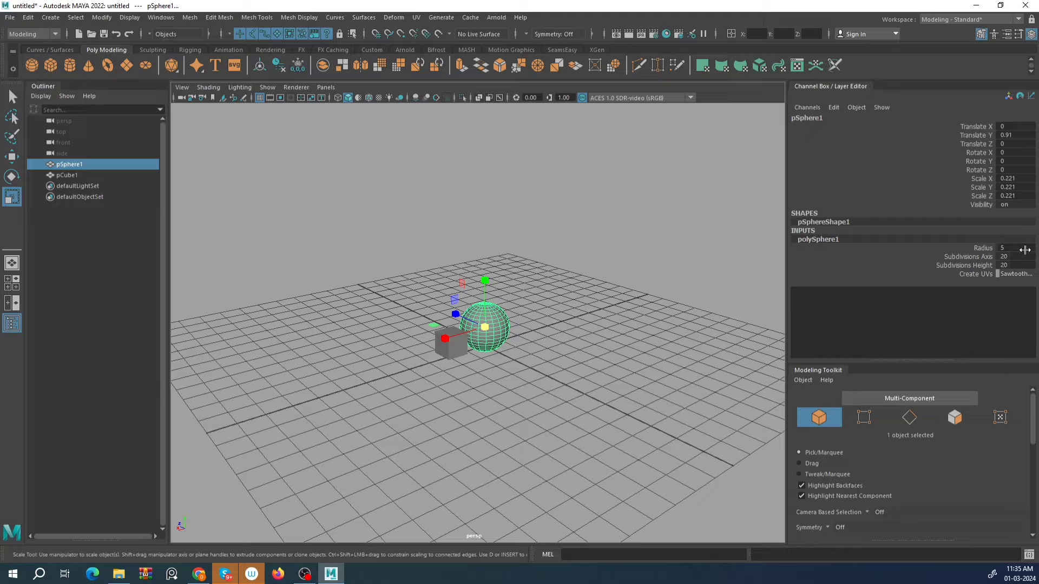
{"action": "scroll", "coordinate": [483, 313], "scroll_direction": "up", "scroll_amount": 10}
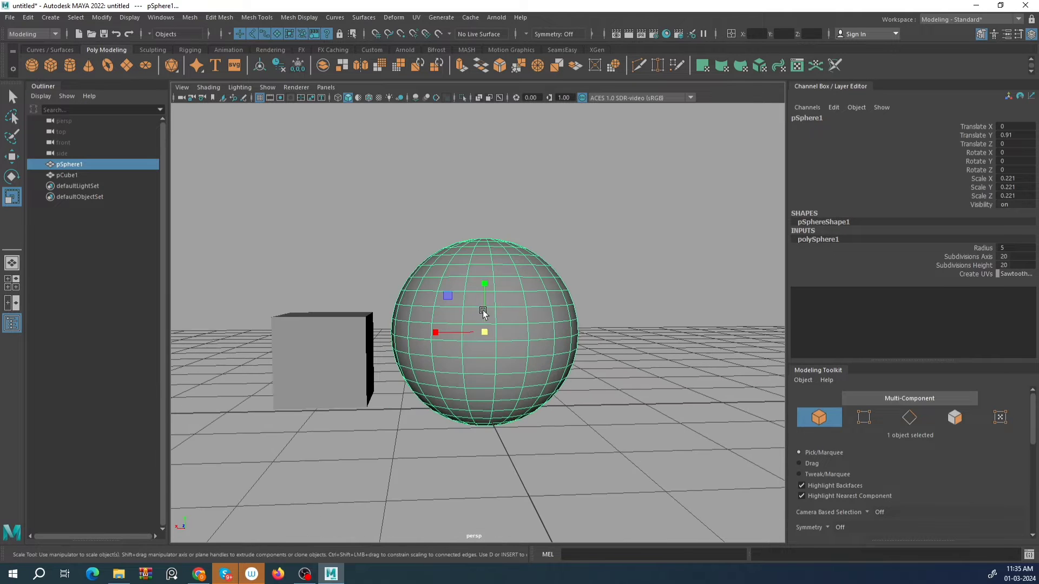
{"action": "left_click", "coordinate": [1016, 248]}
{"action": "type", "text": "1"}
{"action": "key", "text": "Return"}
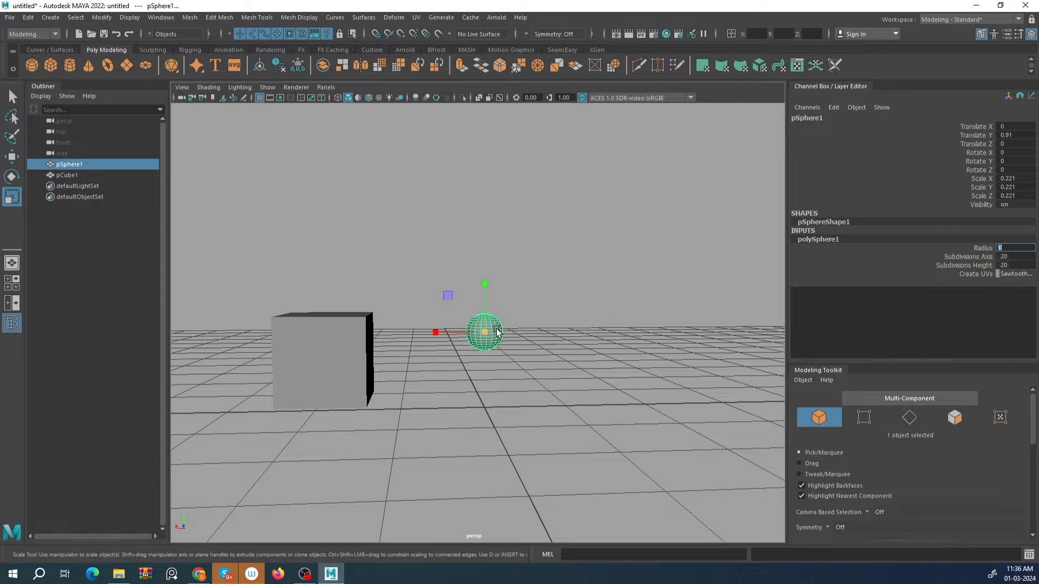
Scale the sphere up uniformly to about 0.864 on all three axes.
{"action": "mouse_move", "coordinate": [487, 332]}
{"action": "left_mouse_down"}
{"action": "mouse_move", "coordinate": [601, 351]}
{"action": "mouse_move", "coordinate": [547, 332]}
{"action": "mouse_move", "coordinate": [564, 338]}
{"action": "mouse_move", "coordinate": [492, 339]}
{"action": "mouse_move", "coordinate": [494, 348]}
{"action": "left_mouse_up"}
{"action": "right_click_drag", "start_coordinate": [494, 348], "coordinate": [567, 354], "text": "alt"}
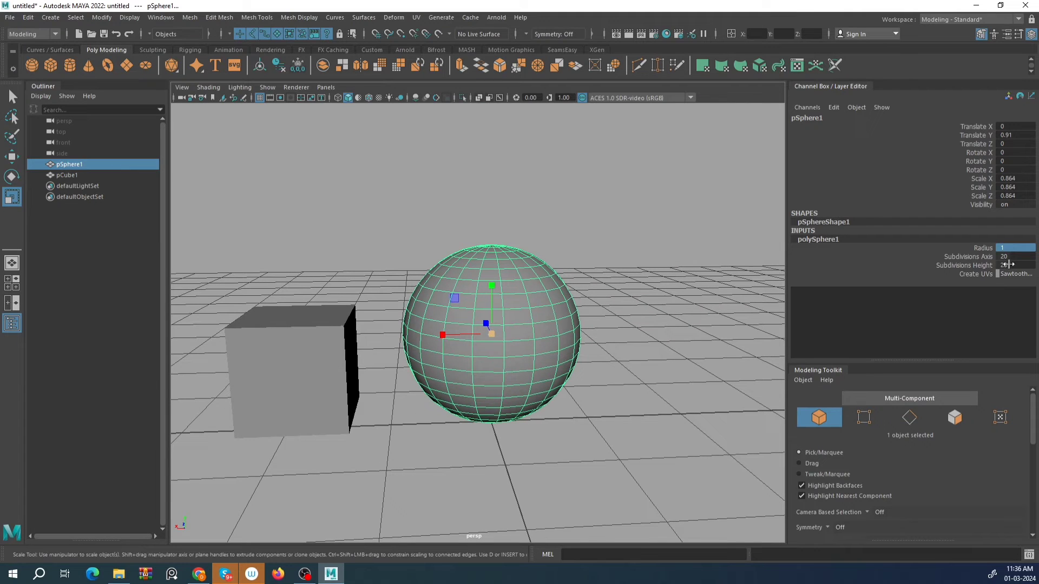
Reduce the sphere's Subdivisions Axis to 9.
{"action": "left_click", "coordinate": [968, 257]}
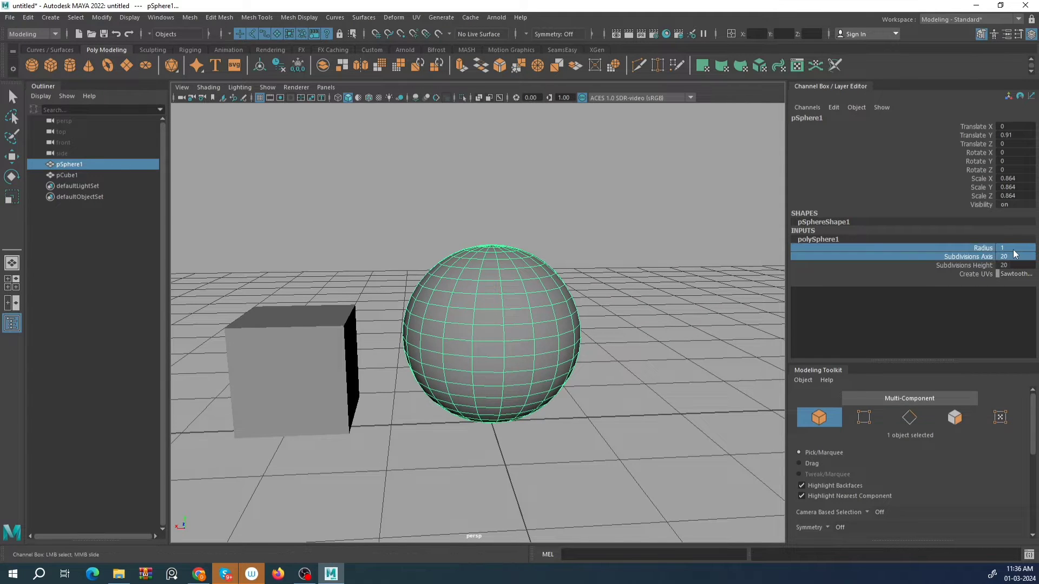
{"action": "scroll", "coordinate": [498, 341], "scroll_direction": "up", "scroll_amount": 3}
{"action": "left_click_drag", "start_coordinate": [498, 341], "coordinate": [460, 304], "text": "alt"}
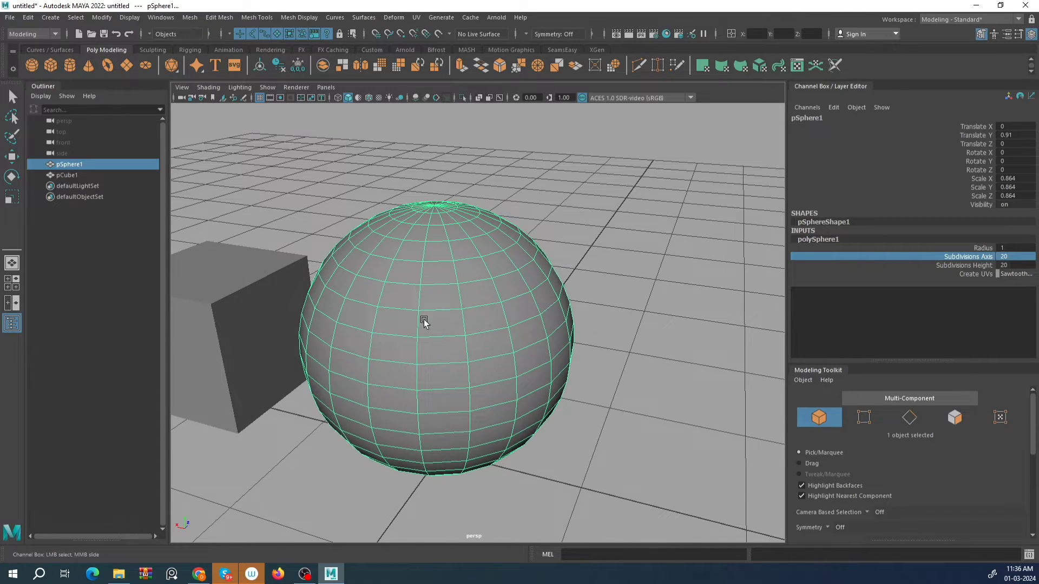
{"action": "scroll", "coordinate": [423, 322], "scroll_direction": "up", "scroll_amount": 2}
{"action": "scroll", "coordinate": [505, 271], "scroll_direction": "down", "scroll_amount": 4}
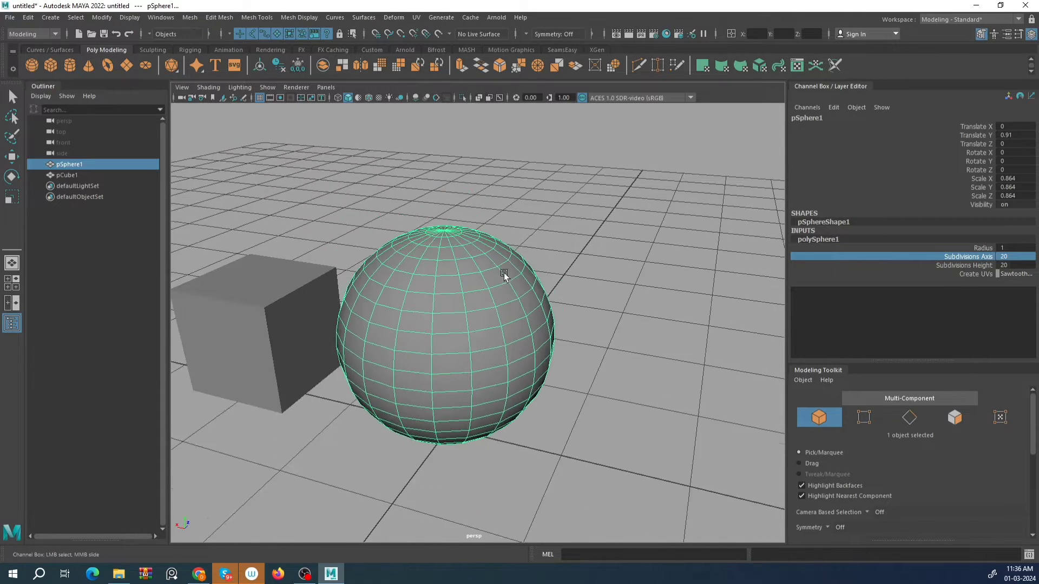
{"action": "left_click_drag", "start_coordinate": [506, 271], "coordinate": [441, 285], "text": "alt"}
{"action": "scroll", "coordinate": [440, 285], "scroll_direction": "up", "scroll_amount": 4}
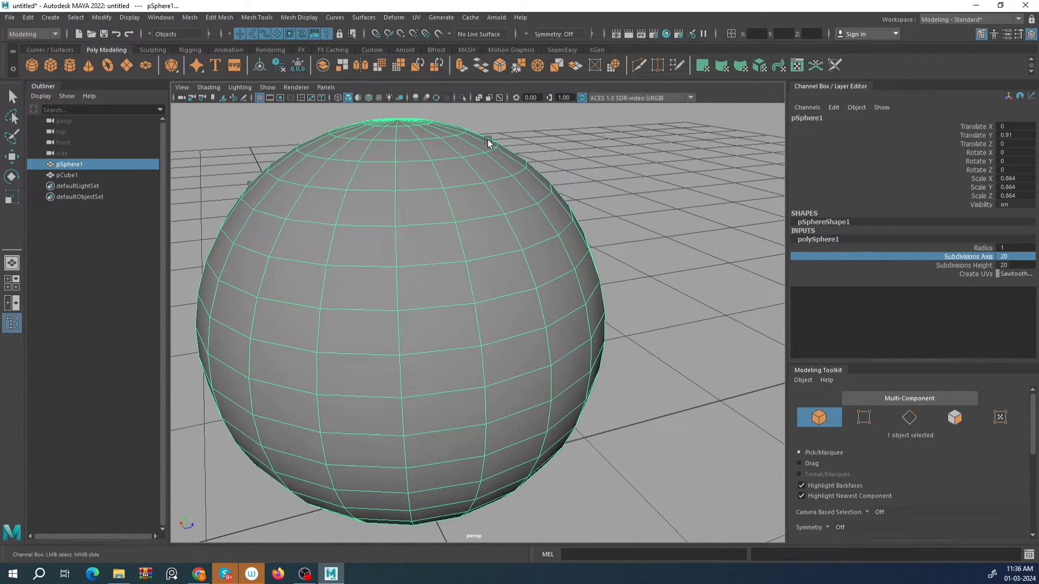
{"action": "left_click_drag", "start_coordinate": [452, 309], "coordinate": [506, 269], "text": "alt"}
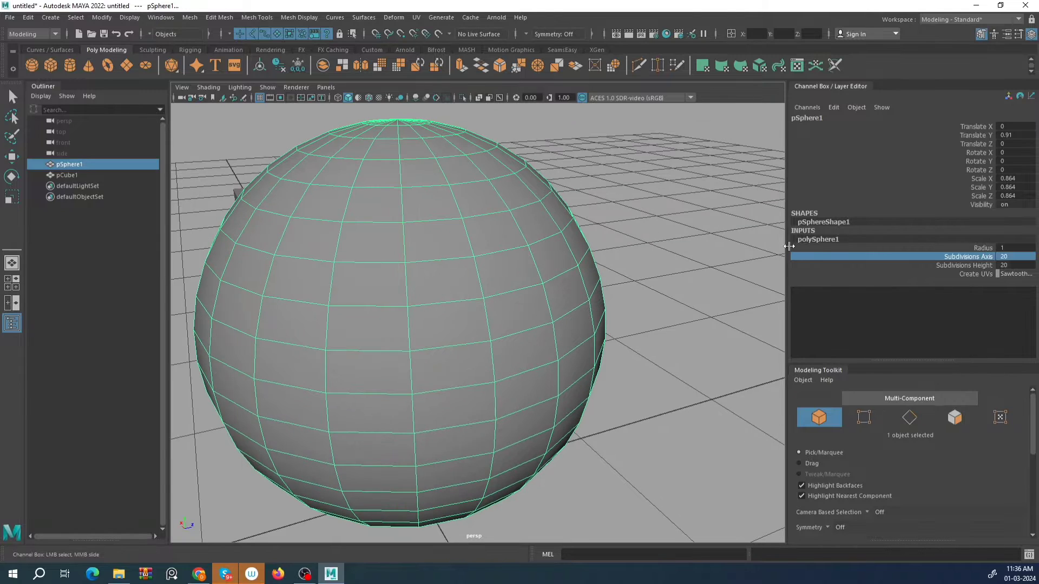
{"action": "left_click", "coordinate": [930, 256]}
{"action": "double_click", "coordinate": [977, 257]}
{"action": "key", "text": "Return"}
{"action": "middle_click_drag", "start_coordinate": [687, 263], "coordinate": [628, 261]}
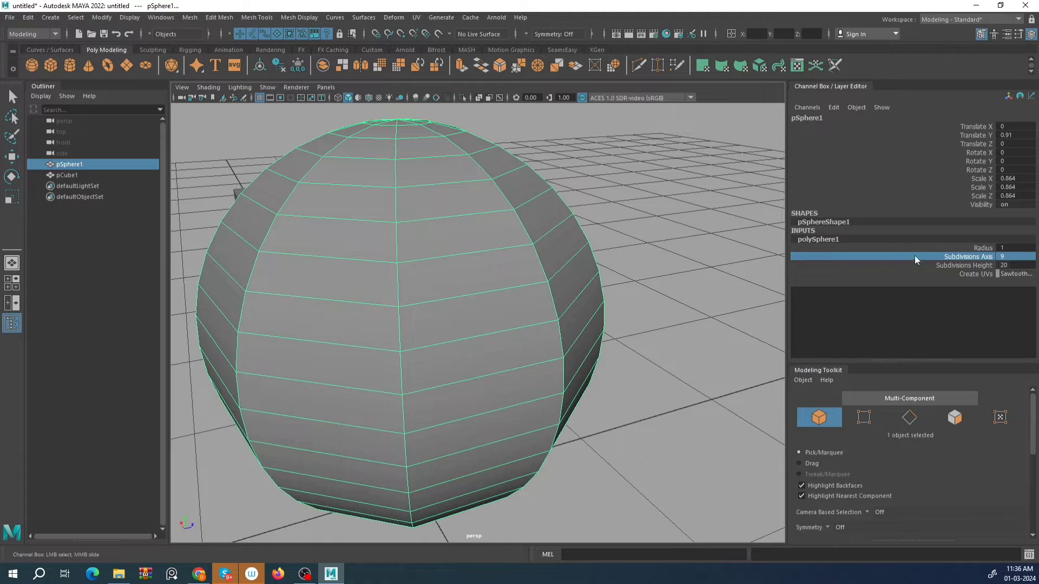
Raise the sphere's Subdivisions Axis to 38.
{"action": "left_click_drag", "start_coordinate": [541, 259], "coordinate": [471, 266], "text": "alt"}
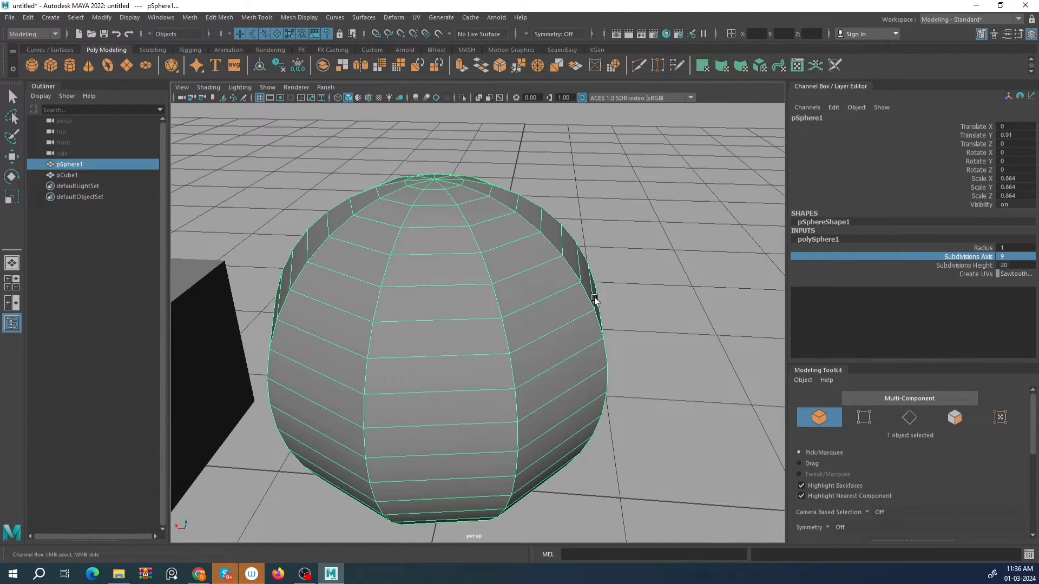
{"action": "left_click_drag", "start_coordinate": [449, 316], "coordinate": [451, 179], "text": "alt"}
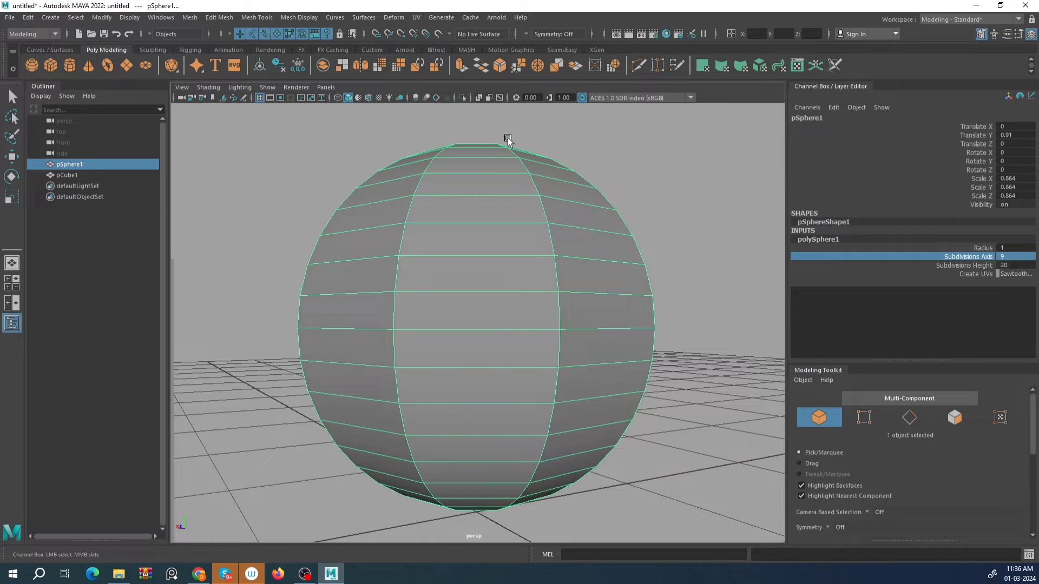
{"action": "left_click_drag", "start_coordinate": [593, 248], "coordinate": [422, 202], "text": "alt"}
{"action": "left_click_drag", "start_coordinate": [610, 262], "coordinate": [469, 266], "text": "alt"}
{"action": "scroll", "coordinate": [468, 266], "scroll_direction": "up", "scroll_amount": 5}
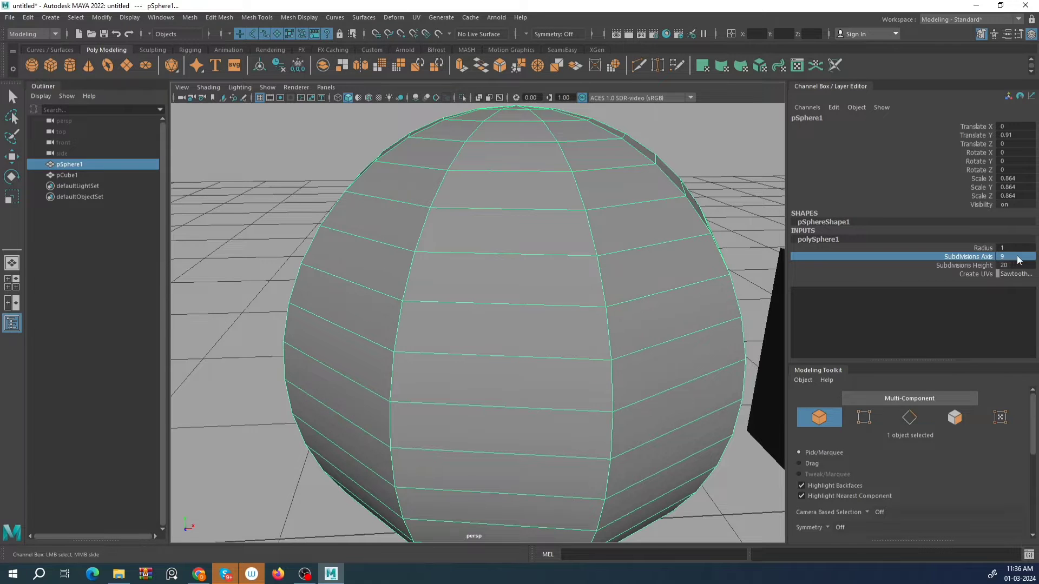
{"action": "middle_click_drag", "start_coordinate": [468, 243], "coordinate": [663, 245]}
Reduce the sphere's Subdivisions Height to 7, leaving Subdivisions Axis out of the edit.
{"action": "left_click_drag", "start_coordinate": [553, 198], "coordinate": [531, 216], "text": "alt"}
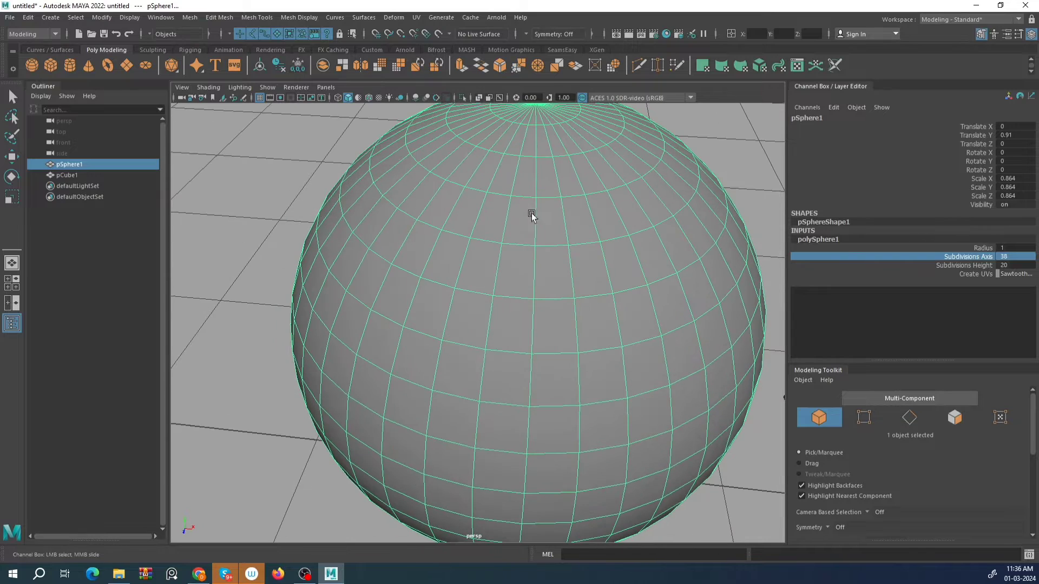
{"action": "left_click_drag", "start_coordinate": [655, 267], "coordinate": [538, 218], "text": "alt"}
{"action": "left_click_drag", "start_coordinate": [660, 379], "coordinate": [567, 301], "text": "alt"}
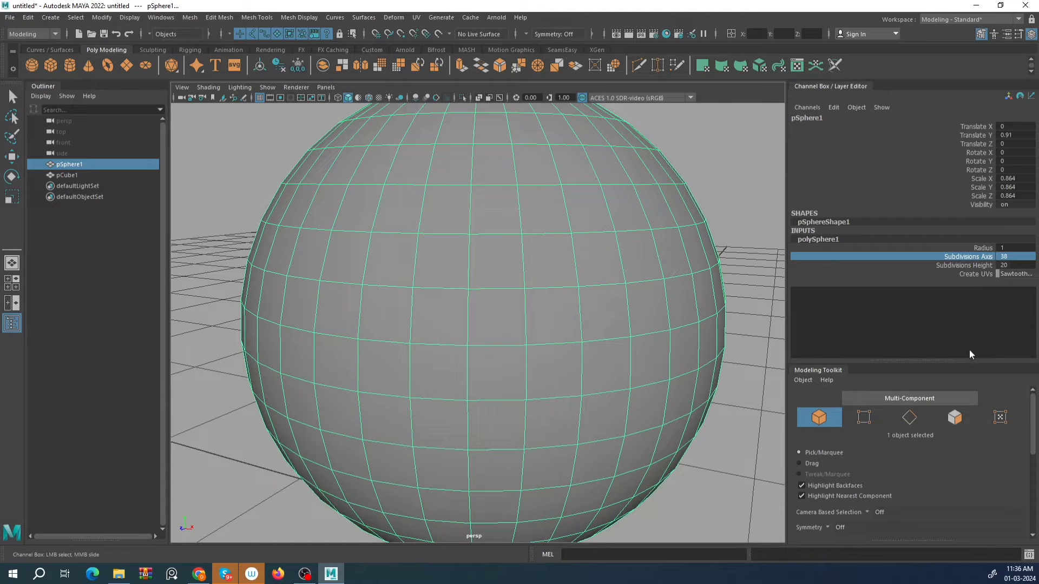
{"action": "left_click", "coordinate": [1029, 264], "text": "ctrl"}
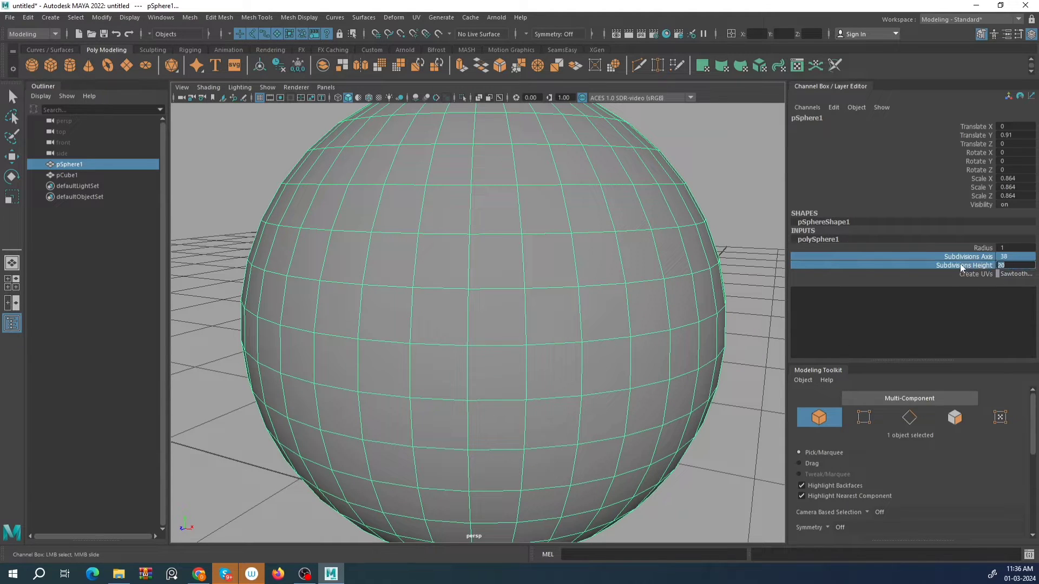
{"action": "left_click", "coordinate": [962, 266]}
{"action": "middle_click_drag", "start_coordinate": [255, 174], "coordinate": [180, 158]}
{"action": "scroll", "coordinate": [385, 225], "scroll_direction": "down", "scroll_amount": 5}
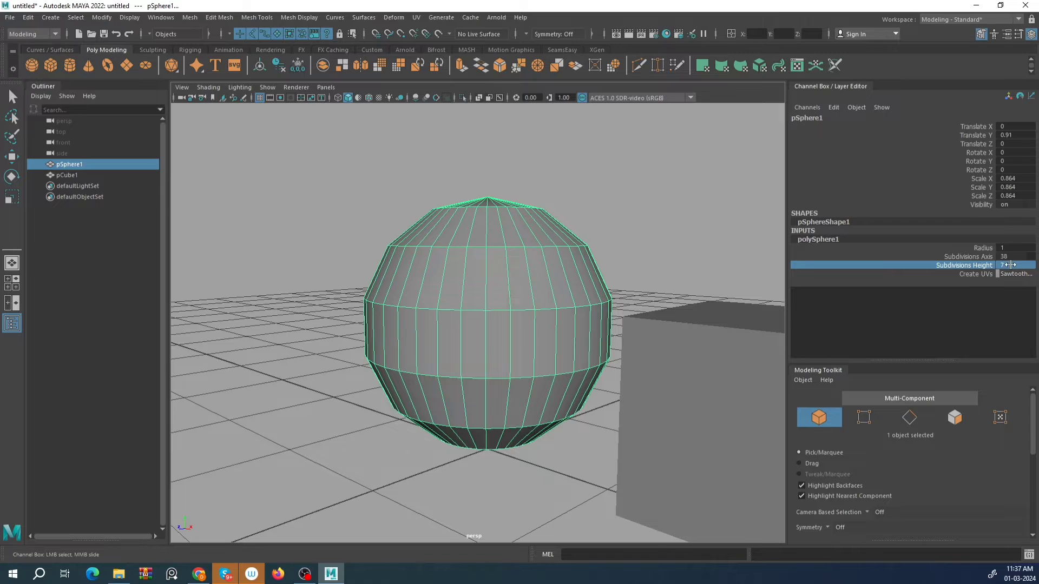
Raise the sphere's Subdivisions Height to 24.
{"action": "left_click_drag", "start_coordinate": [375, 268], "coordinate": [433, 240], "text": "alt"}
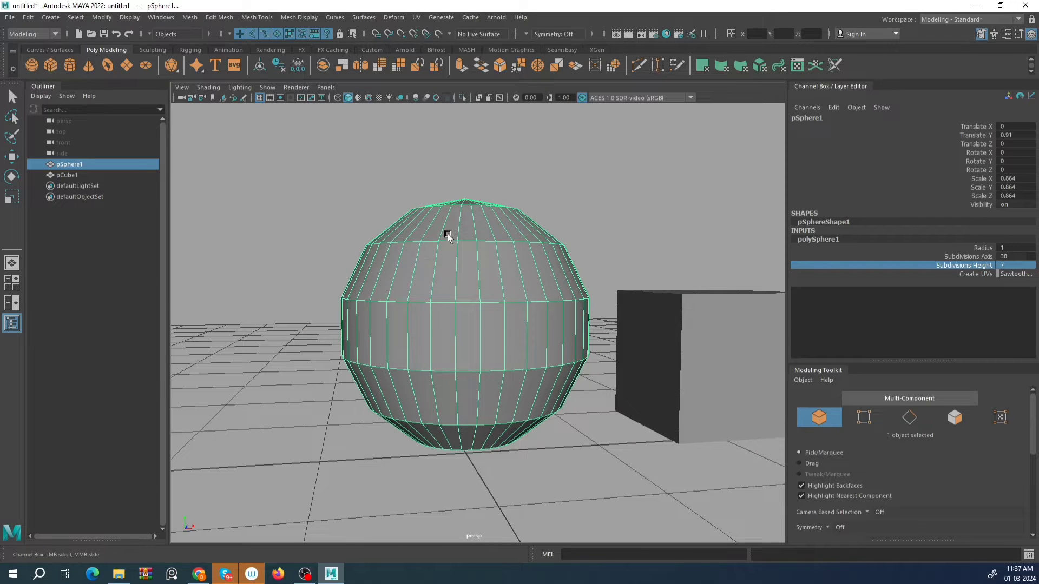
{"action": "left_click_drag", "start_coordinate": [446, 451], "coordinate": [531, 283], "text": "alt"}
{"action": "scroll", "coordinate": [472, 338], "scroll_direction": "up", "scroll_amount": 5}
{"action": "scroll", "coordinate": [473, 338], "scroll_direction": "down", "scroll_amount": 4}
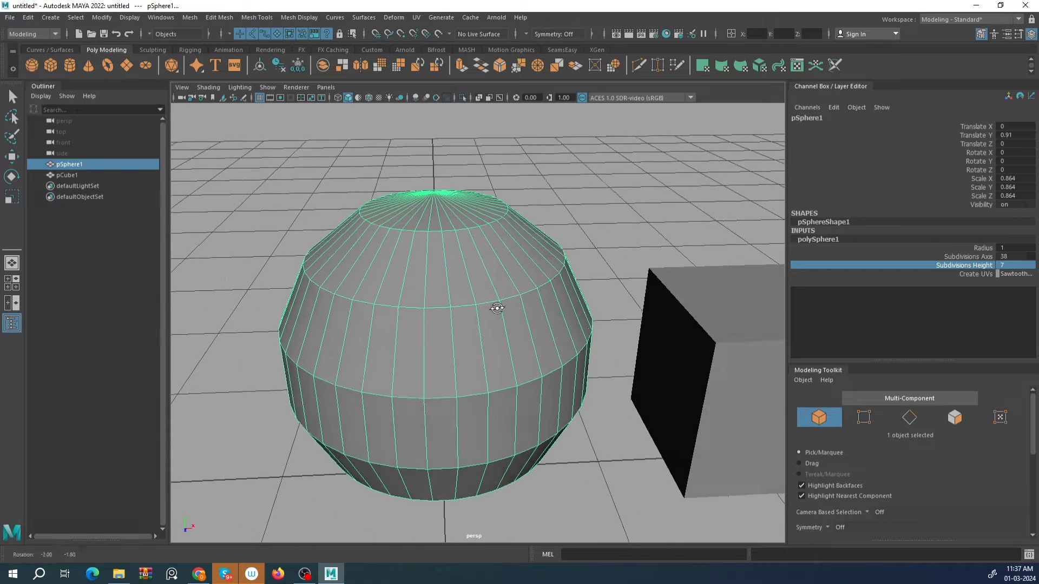
{"action": "middle_click_drag", "start_coordinate": [587, 229], "coordinate": [565, 221]}
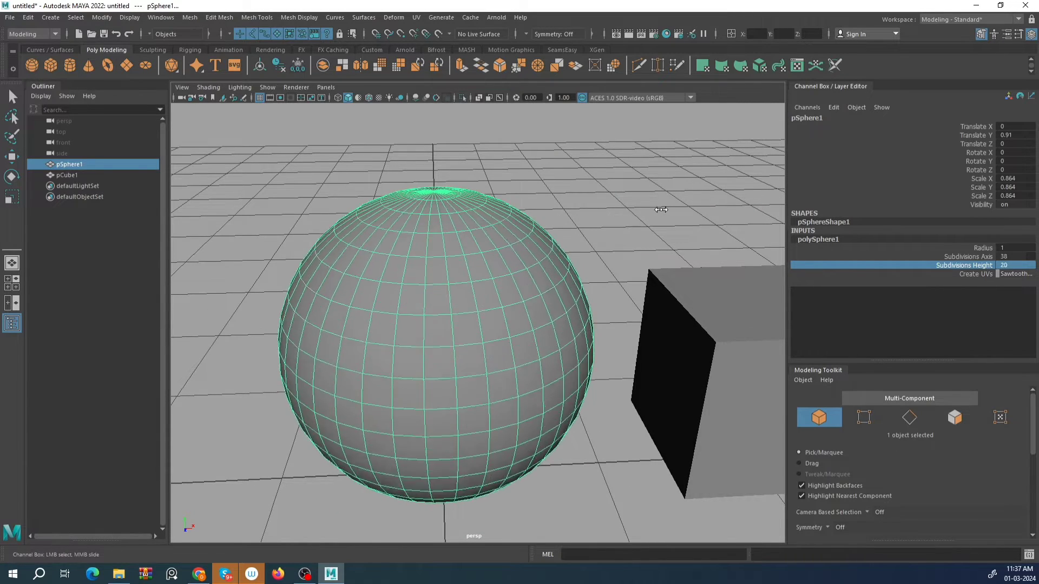
Set both the Subdivisions Axis and the Subdivisions Height of the sphere to 10.
{"action": "left_click_drag", "start_coordinate": [678, 207], "coordinate": [376, 195], "text": "alt"}
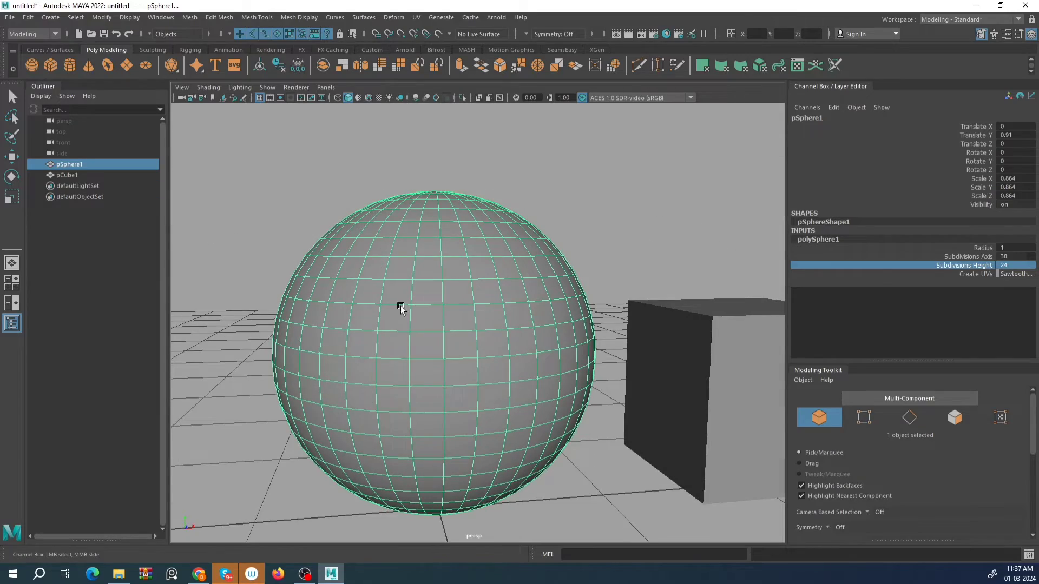
{"action": "left_click_drag", "start_coordinate": [400, 308], "coordinate": [532, 258], "text": "alt"}
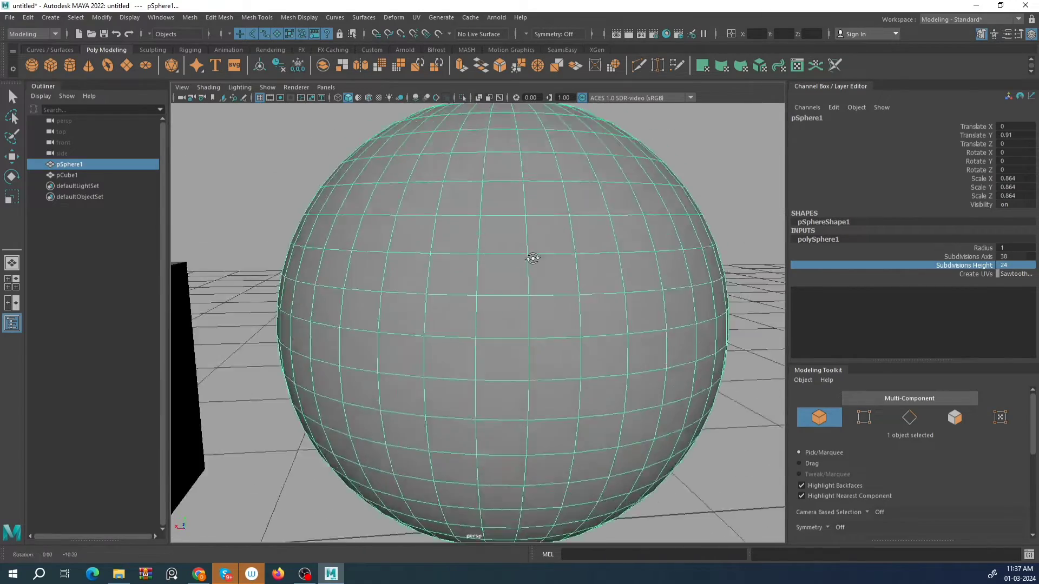
{"action": "key", "text": "f"}
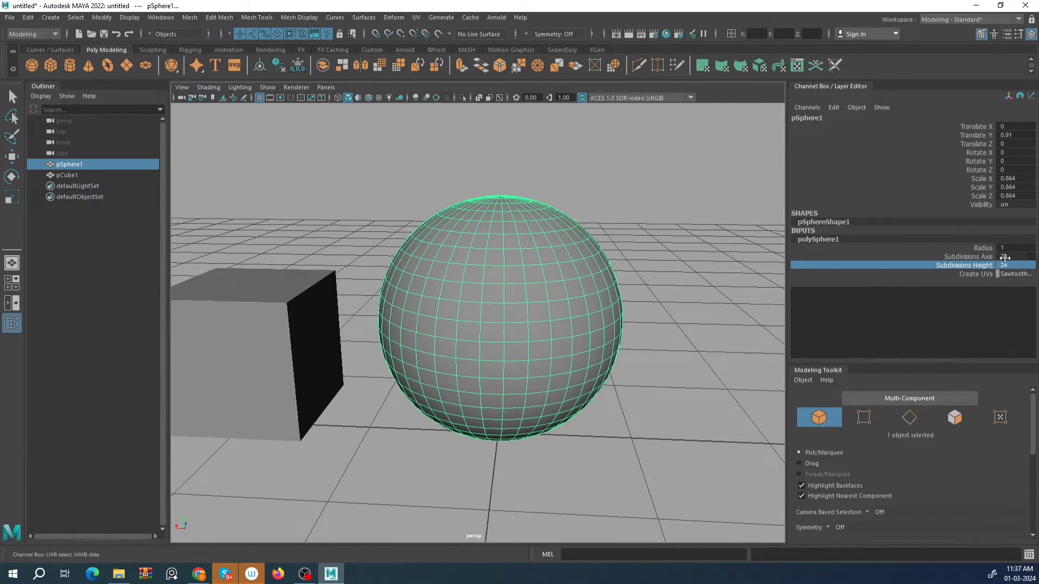
{"action": "scroll", "coordinate": [528, 315], "scroll_direction": "up", "scroll_amount": 4}
{"action": "left_click_drag", "start_coordinate": [563, 255], "coordinate": [531, 266], "text": "alt"}
{"action": "left_click_drag", "start_coordinate": [488, 315], "coordinate": [653, 278], "text": "alt"}
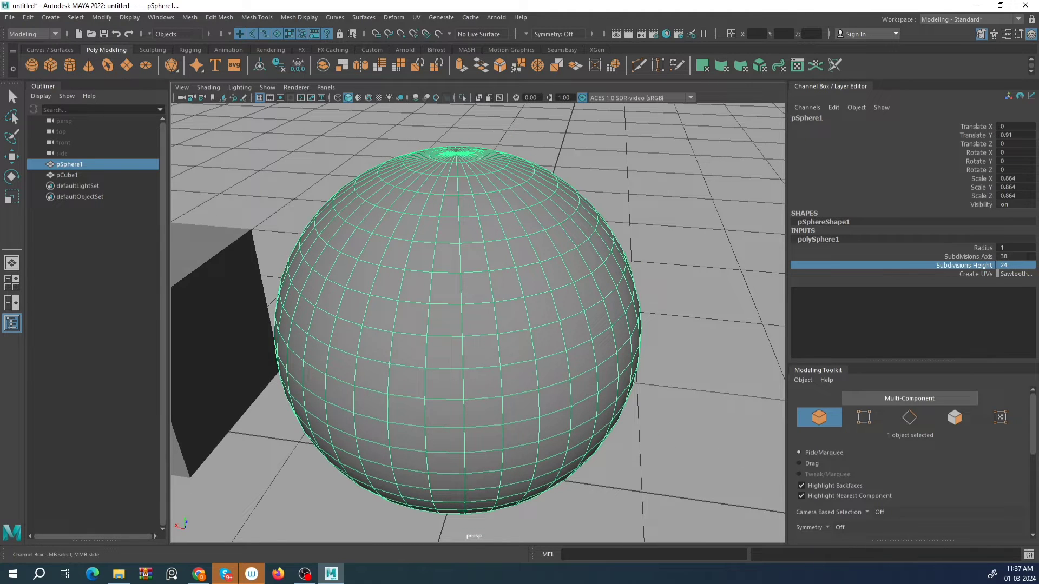
{"action": "left_click", "coordinate": [917, 257]}
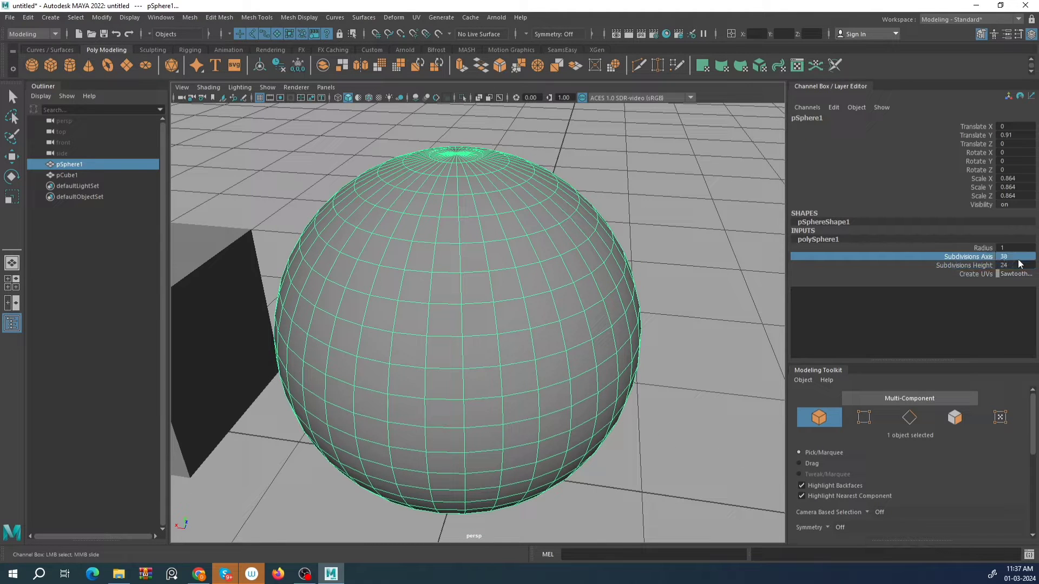
{"action": "middle_click_drag", "start_coordinate": [683, 225], "coordinate": [698, 198]}
{"action": "double_click", "coordinate": [1022, 256]}
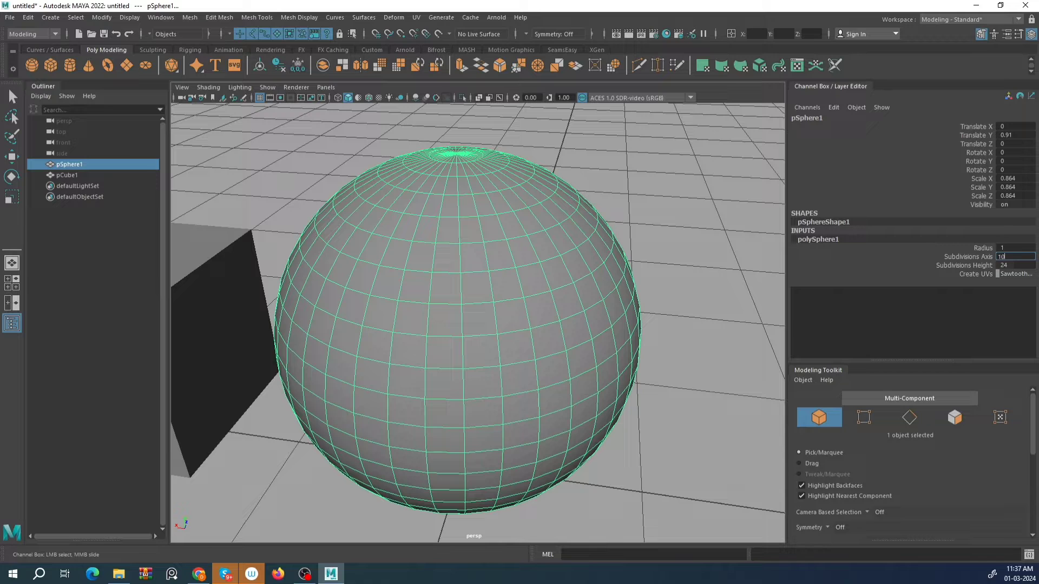
{"action": "key", "text": "Return"}
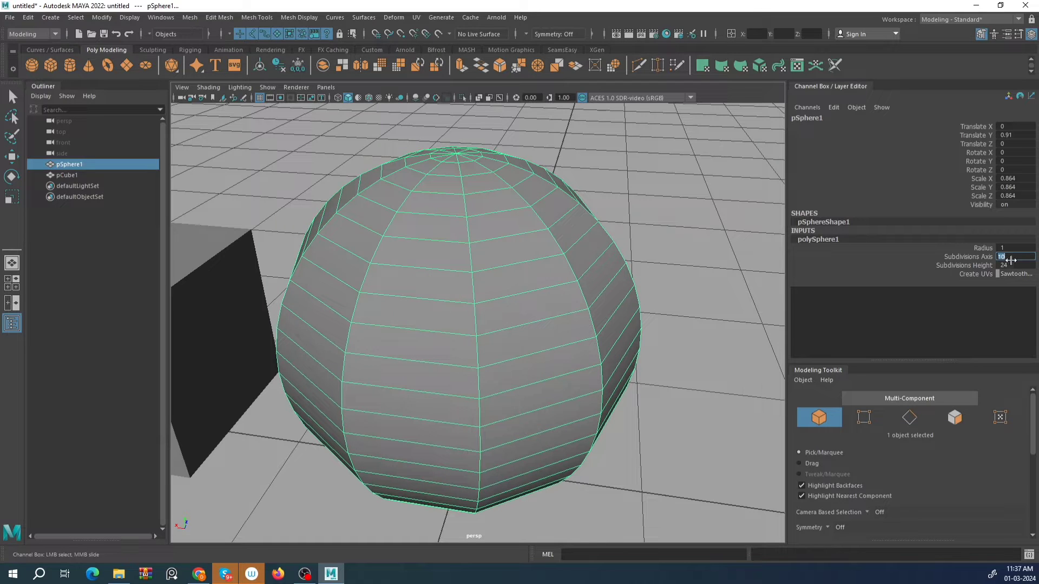
{"action": "double_click", "coordinate": [1020, 263]}
{"action": "key", "text": "Return"}
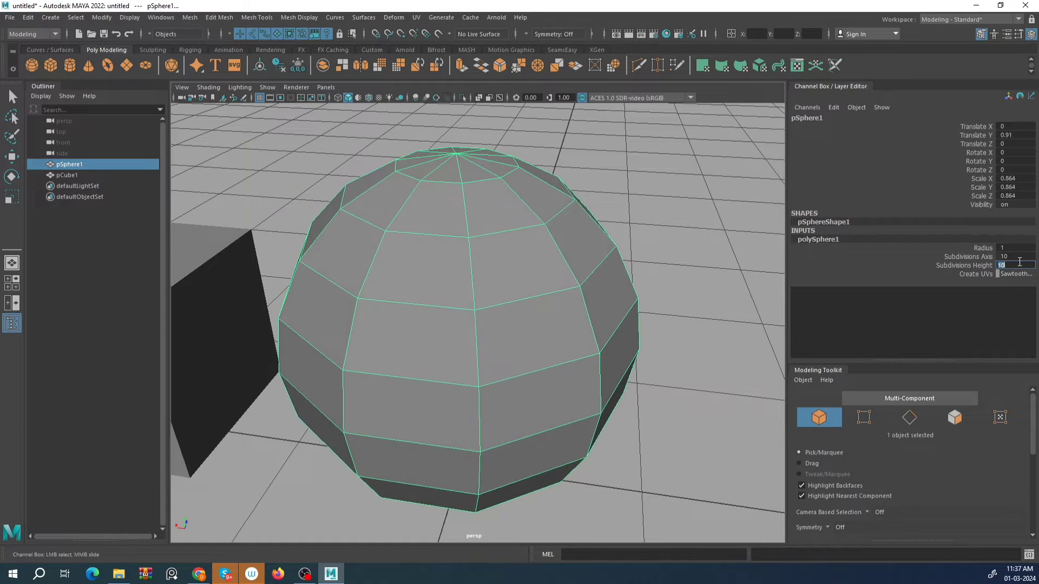
Select the cube beside the sphere with the Scale tool active and expand its polyCube1 input settings.
{"action": "left_click_drag", "start_coordinate": [476, 281], "coordinate": [460, 329], "text": "alt"}
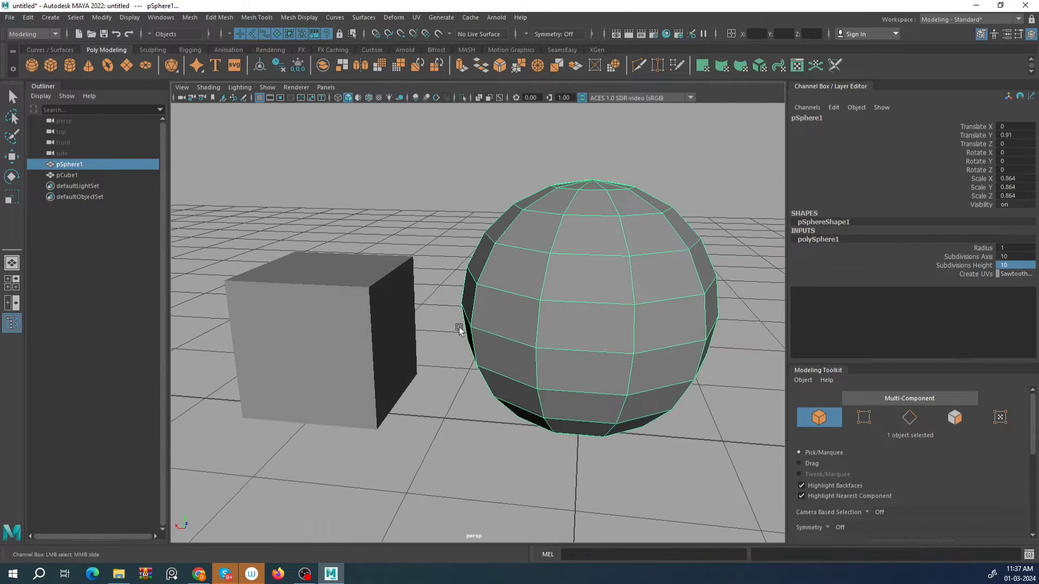
{"action": "left_click", "coordinate": [334, 324]}
{"action": "key", "text": "r"}
{"action": "left_click_drag", "start_coordinate": [334, 325], "coordinate": [461, 323], "text": "alt"}
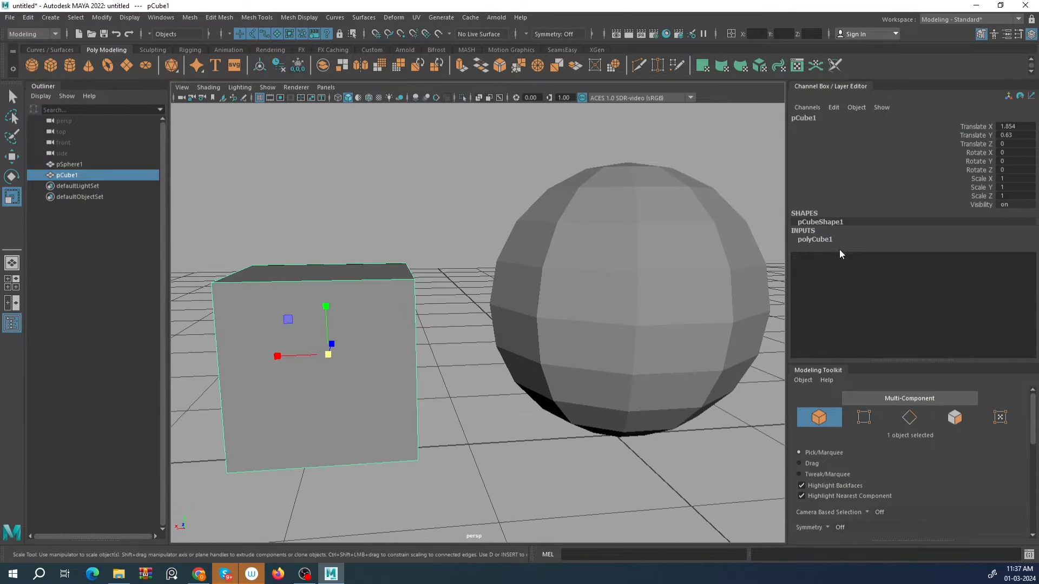
{"action": "left_click", "coordinate": [825, 240]}
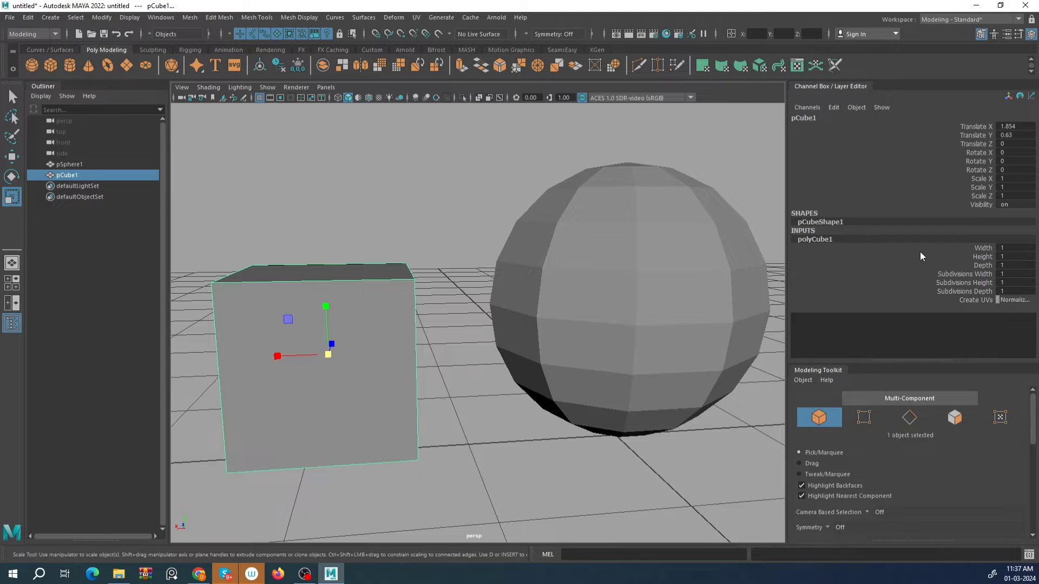
Set the cube's polyCube1 width to 2.
{"action": "double_click", "coordinate": [1024, 241]}
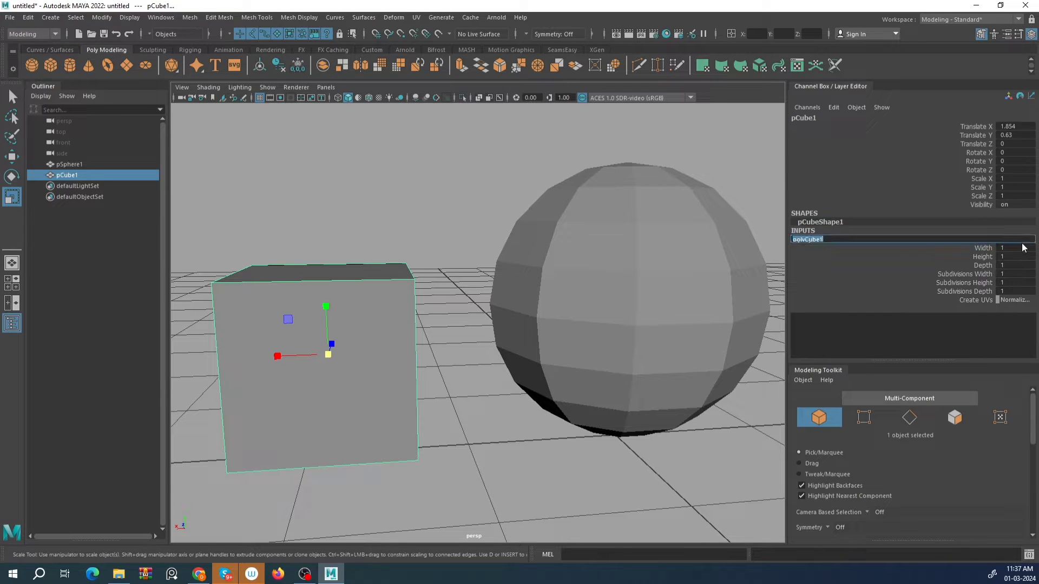
{"action": "left_click", "coordinate": [1010, 247]}
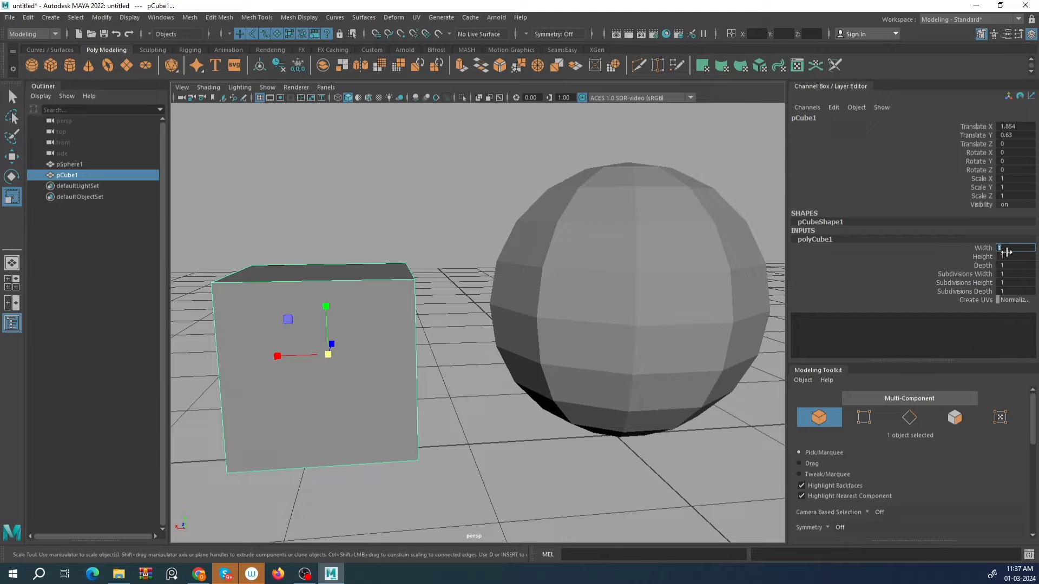
{"action": "type", "text": "2"}
{"action": "key", "text": "Return"}
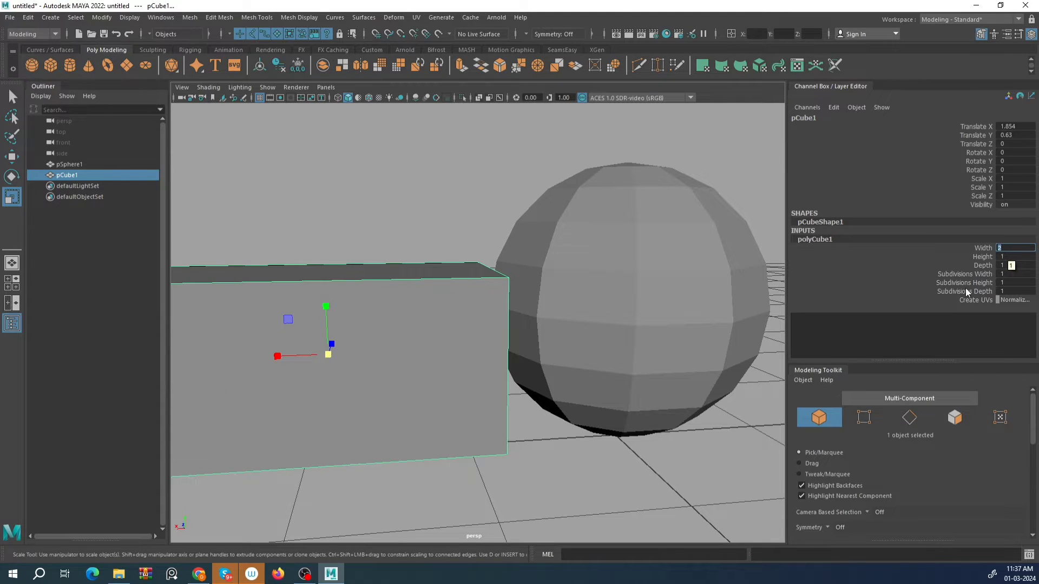
Set the cube's polyCube1 height to 2 and view the resized box from its narrow side.
{"action": "scroll", "coordinate": [341, 273], "scroll_direction": "down", "scroll_amount": 3}
{"action": "left_click_drag", "start_coordinate": [341, 274], "coordinate": [650, 277], "text": "alt"}
{"action": "scroll", "coordinate": [409, 331], "scroll_direction": "up", "scroll_amount": 1}
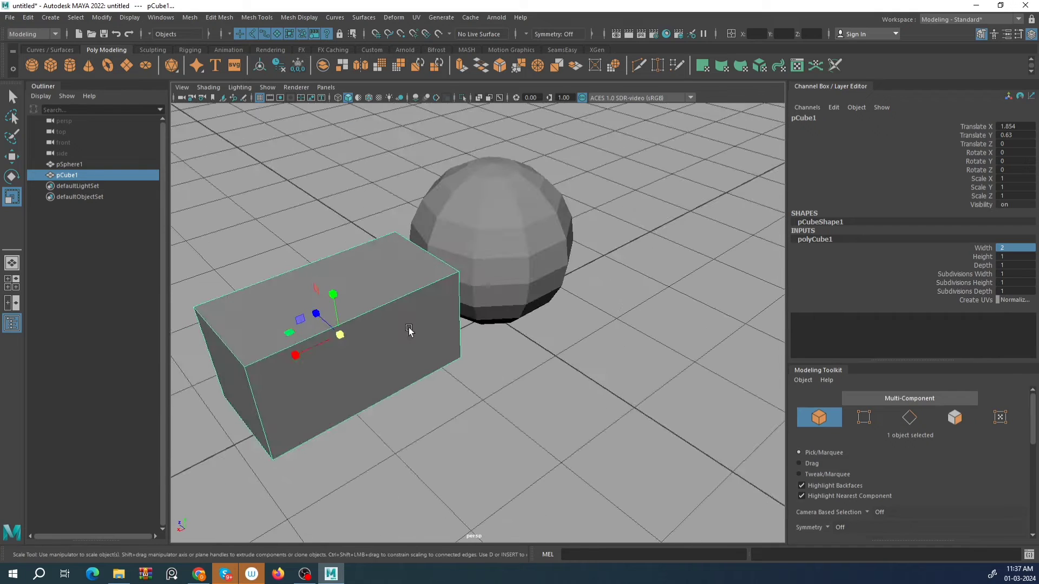
{"action": "double_click", "coordinate": [1017, 257]}
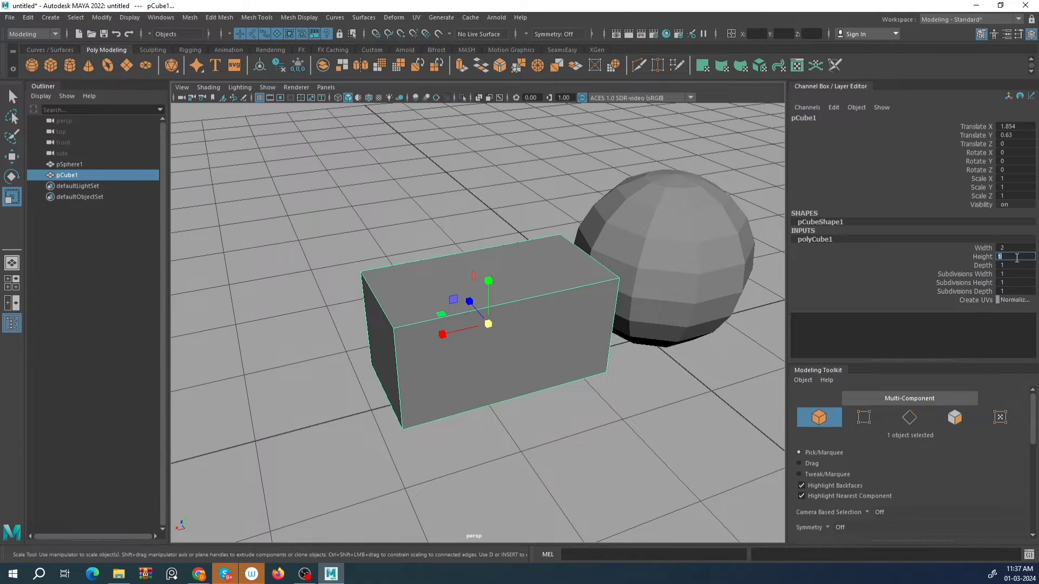
{"action": "type", "text": "2"}
{"action": "key", "text": "Return"}
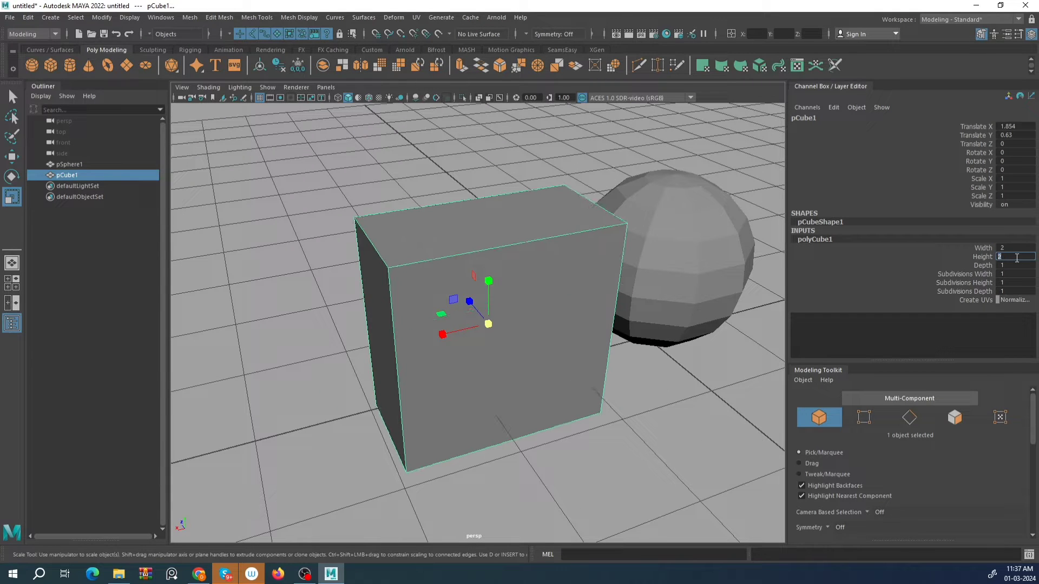
{"action": "left_click_drag", "start_coordinate": [493, 296], "coordinate": [473, 246], "text": "alt"}
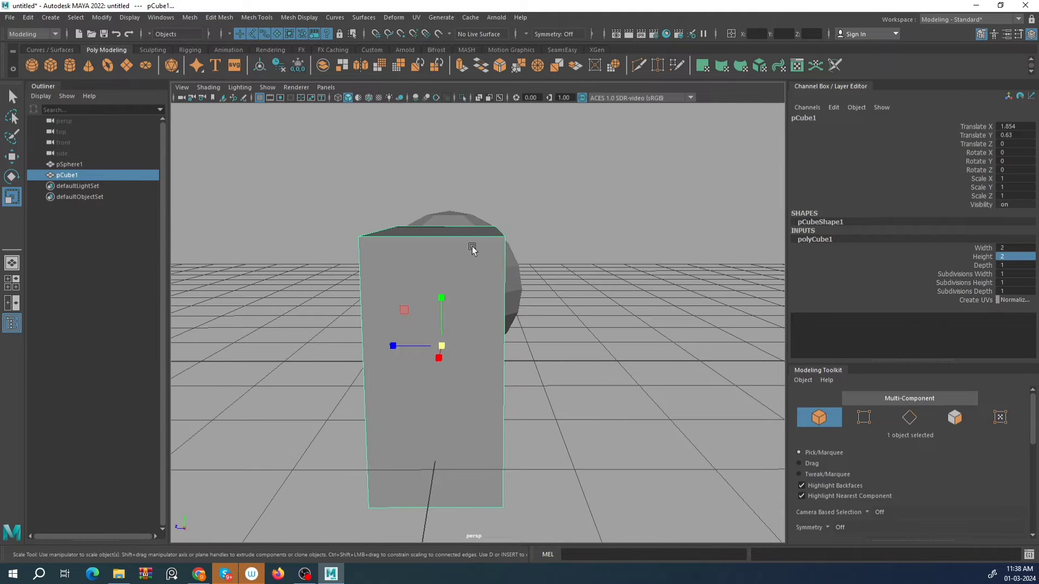
Set the cube's polyCube1 depth to 2 and raise the cube to Translate Y 0.966.
{"action": "double_click", "coordinate": [1011, 266]}
{"action": "type", "text": "2"}
{"action": "key", "text": "Return"}
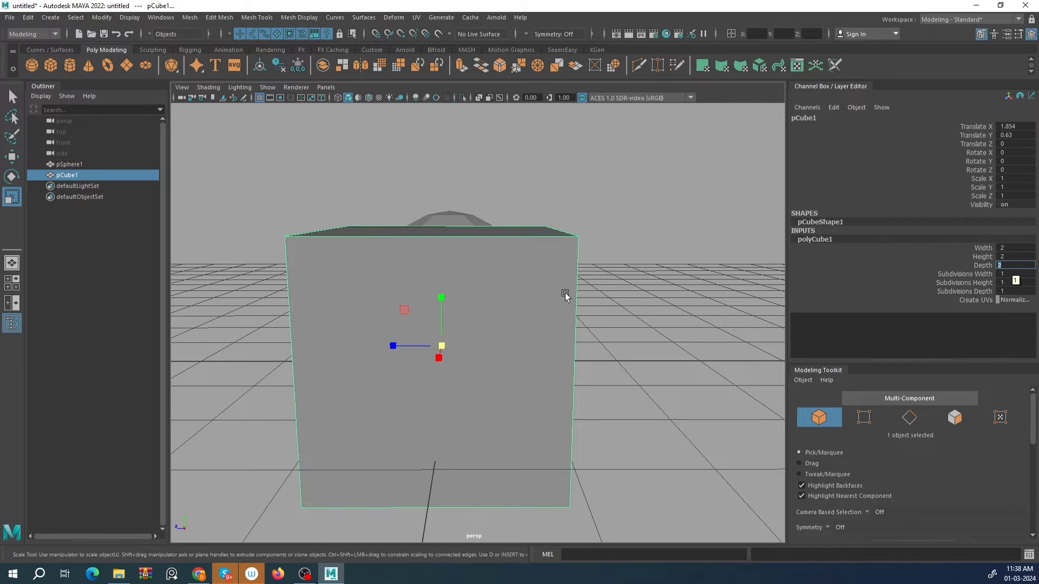
{"action": "left_click_drag", "start_coordinate": [565, 295], "coordinate": [523, 346], "text": "alt"}
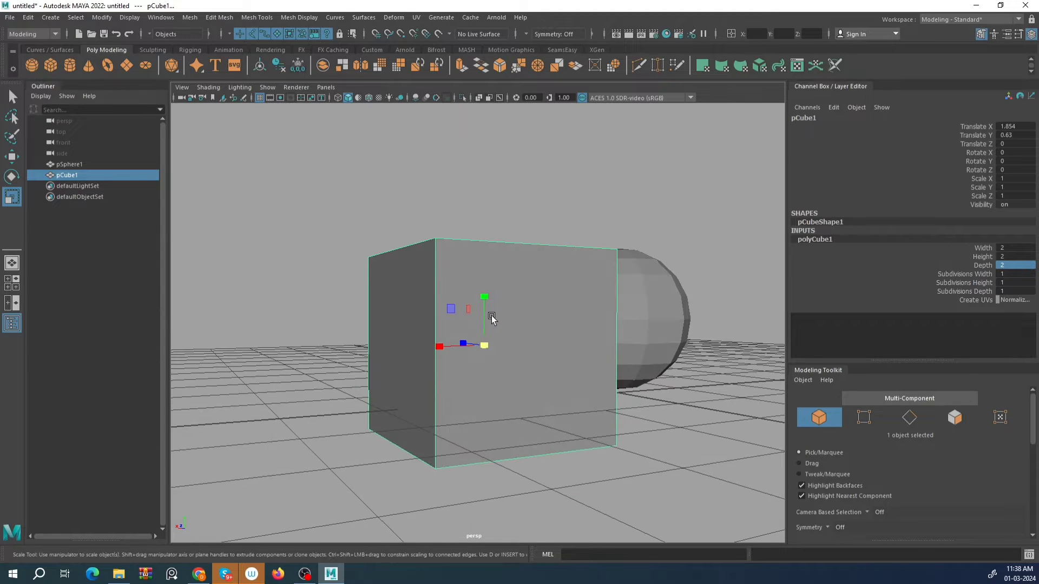
{"action": "key", "text": "w"}
{"action": "left_click_drag", "start_coordinate": [482, 294], "coordinate": [514, 250]}
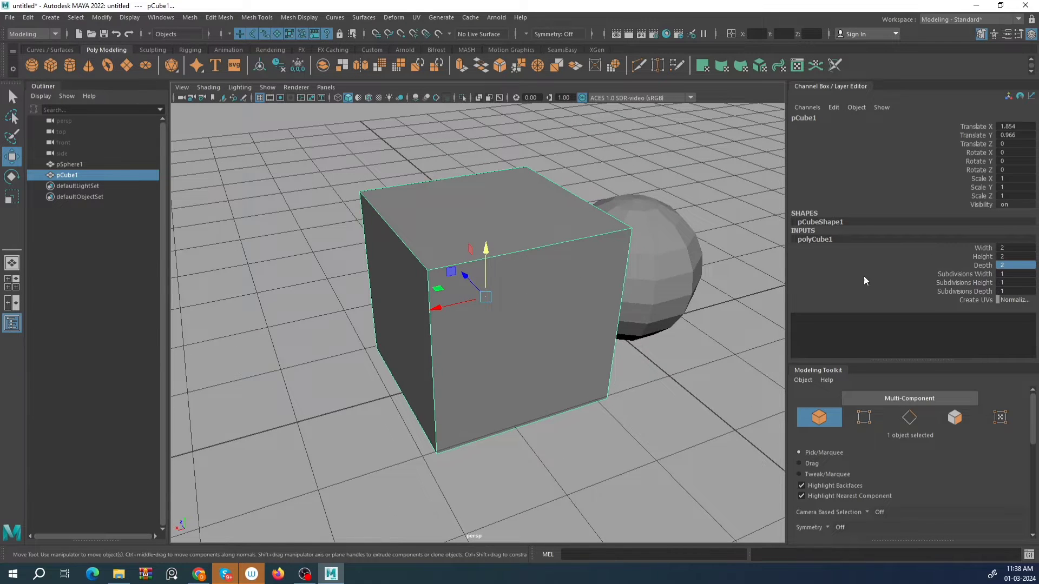
{"action": "key", "text": "r"}
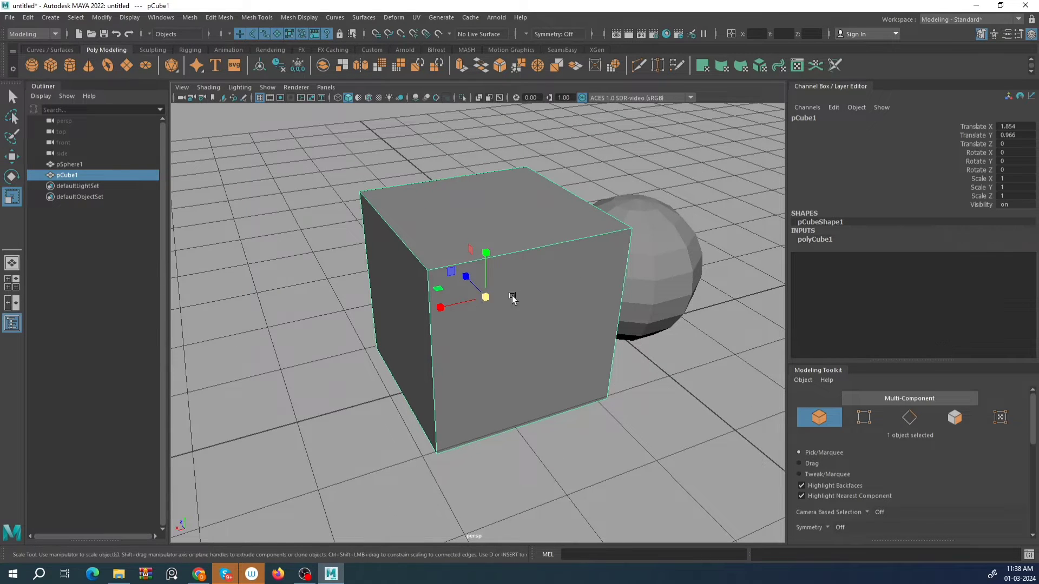
{"action": "mouse_move", "coordinate": [485, 297]}
{"action": "left_mouse_down"}
{"action": "mouse_move", "coordinate": [442, 307]}
{"action": "mouse_move", "coordinate": [465, 327]}
{"action": "mouse_move", "coordinate": [408, 322]}
{"action": "mouse_move", "coordinate": [503, 298]}
{"action": "left_mouse_up"}
{"action": "key", "text": "ctrl+z"}
Expand the cube's polyCube1 input settings and set its width to 5.
{"action": "left_click", "coordinate": [832, 242]}
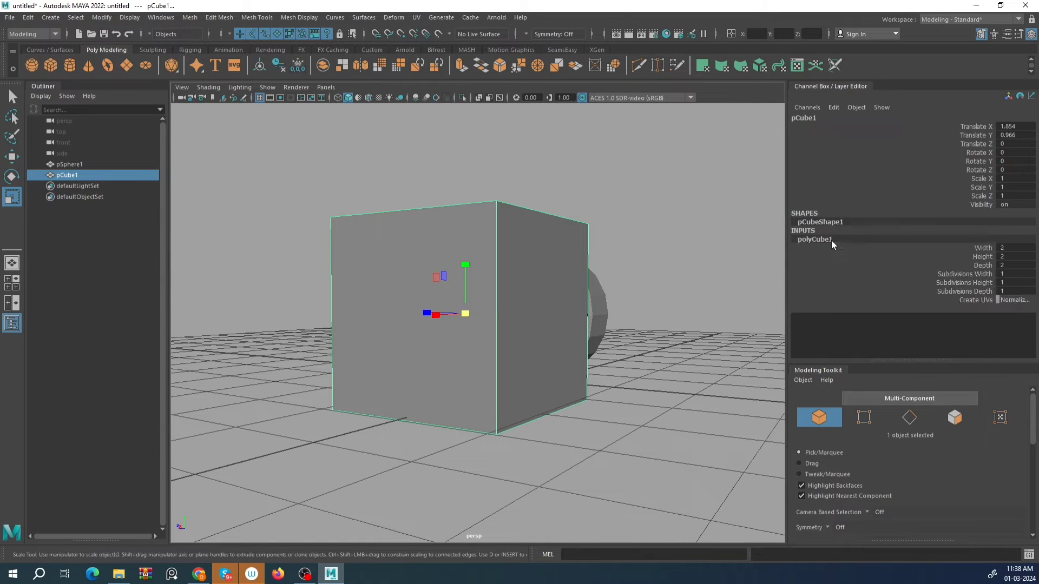
{"action": "double_click", "coordinate": [1017, 248]}
{"action": "type", "text": "5"}
{"action": "key", "text": "Return"}
{"action": "scroll", "coordinate": [433, 370], "scroll_direction": "down", "scroll_amount": 6}
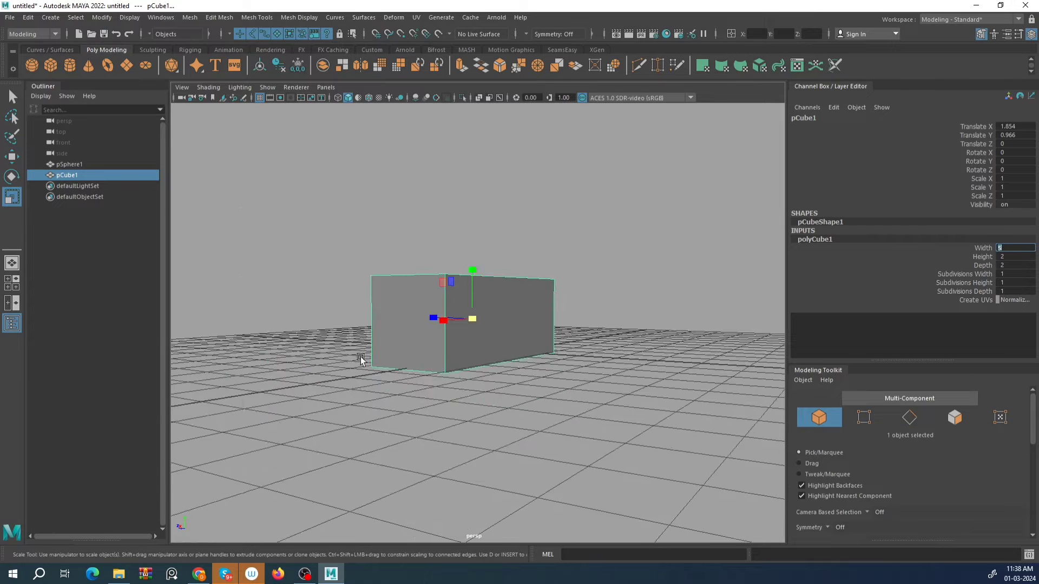
{"action": "left_click_drag", "start_coordinate": [359, 356], "coordinate": [340, 370], "text": "alt"}
{"action": "middle_click_drag", "start_coordinate": [537, 352], "coordinate": [501, 368], "text": "alt"}
{"action": "left_click_drag", "start_coordinate": [502, 372], "coordinate": [467, 332], "text": "alt"}
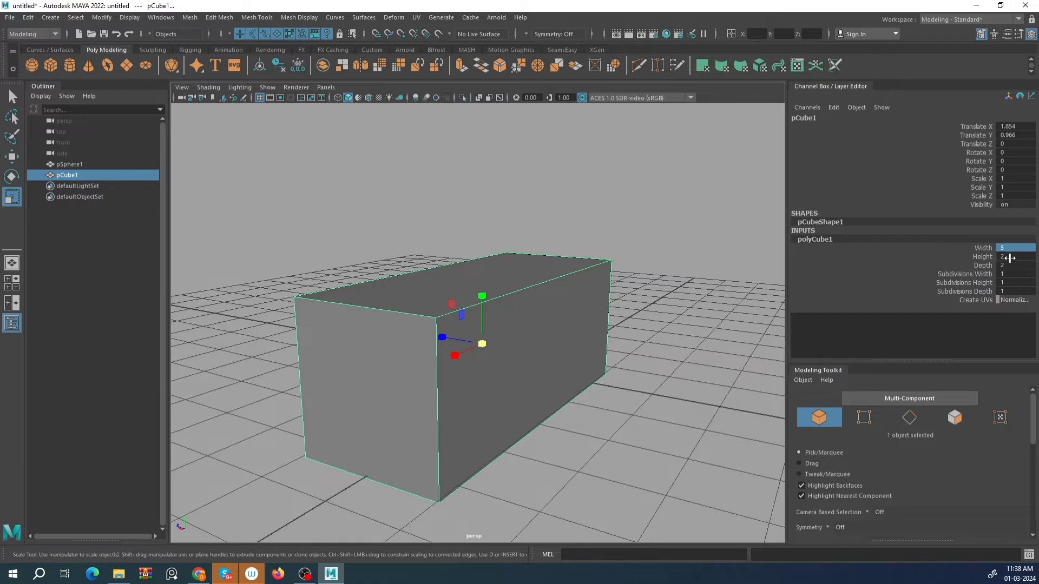
Set the cube's polyCube1 depth to 10 and frame the enlarged box in the viewport.
{"action": "double_click", "coordinate": [1012, 263]}
{"action": "type", "text": "10"}
{"action": "key", "text": "Return"}
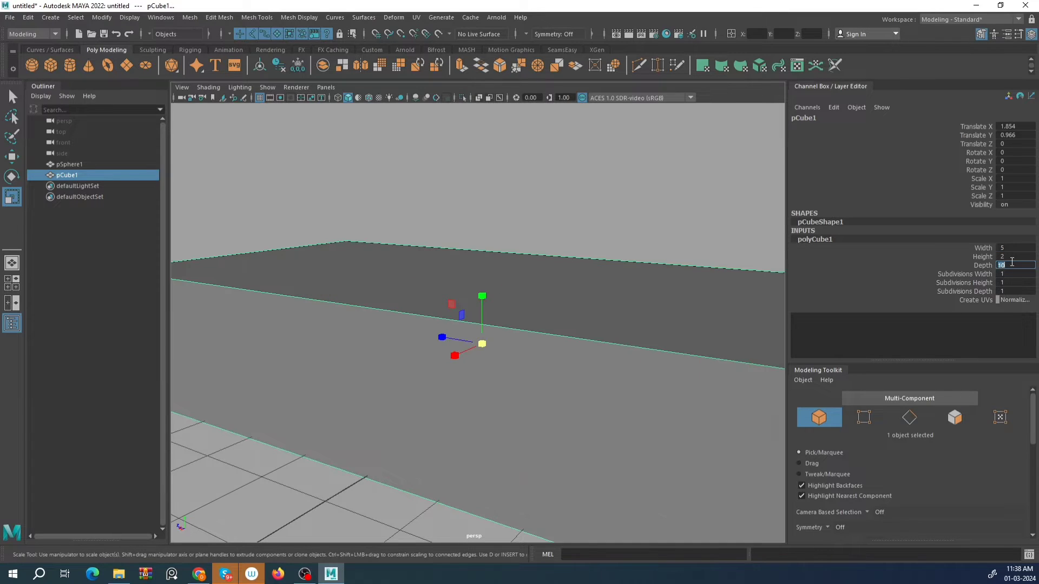
{"action": "key", "text": "f"}
{"action": "left_click_drag", "start_coordinate": [522, 297], "coordinate": [436, 375], "text": "alt"}
{"action": "left_click_drag", "start_coordinate": [494, 330], "coordinate": [352, 332], "text": "alt"}
Move the box along the X axis away from the sphere to Translate X 3.645.
{"action": "key", "text": "w"}
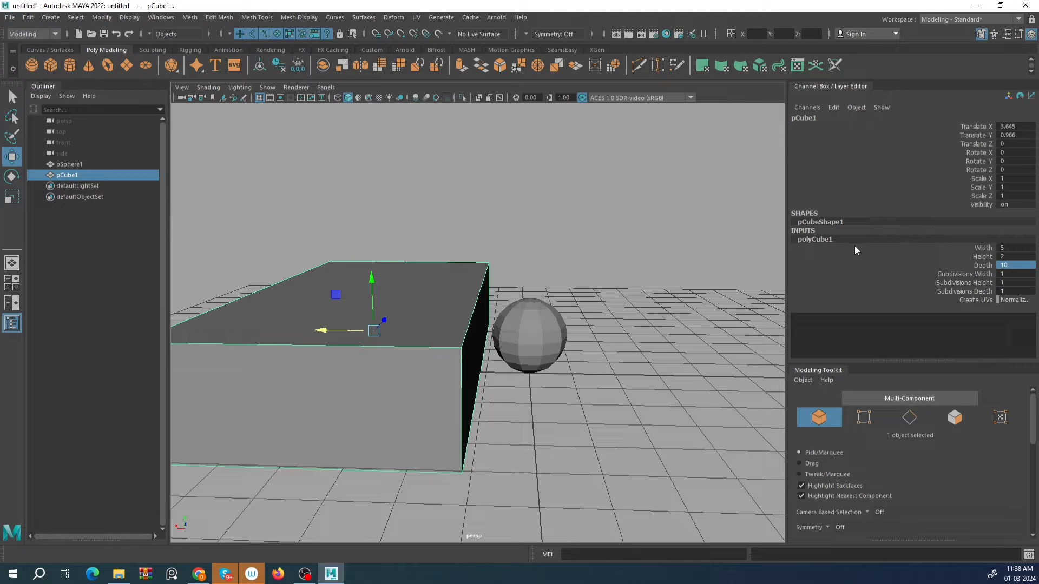
{"action": "scroll", "coordinate": [512, 343], "scroll_direction": "down", "scroll_amount": 5}
{"action": "left_click_drag", "start_coordinate": [512, 343], "coordinate": [605, 358], "text": "alt"}
{"action": "scroll", "coordinate": [587, 355], "scroll_direction": "up", "scroll_amount": 3}
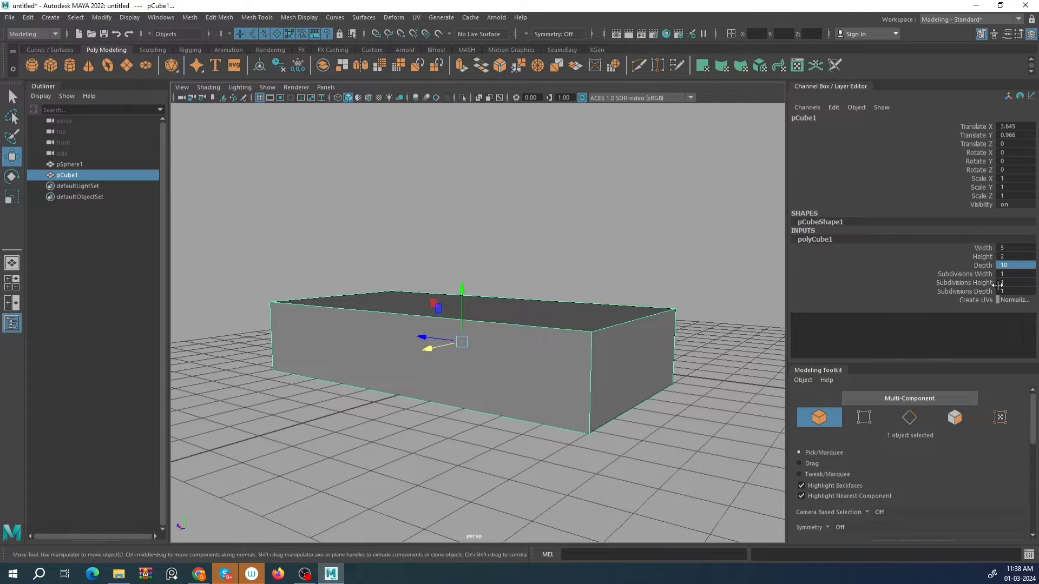
Set the box's polyCube1 Subdivisions Width to 10.
{"action": "scroll", "coordinate": [613, 325], "scroll_direction": "up", "scroll_amount": 3}
{"action": "left_click_drag", "start_coordinate": [611, 300], "coordinate": [531, 299], "text": "alt"}
{"action": "scroll", "coordinate": [537, 304], "scroll_direction": "down", "scroll_amount": 3}
{"action": "left_click", "coordinate": [1023, 274]}
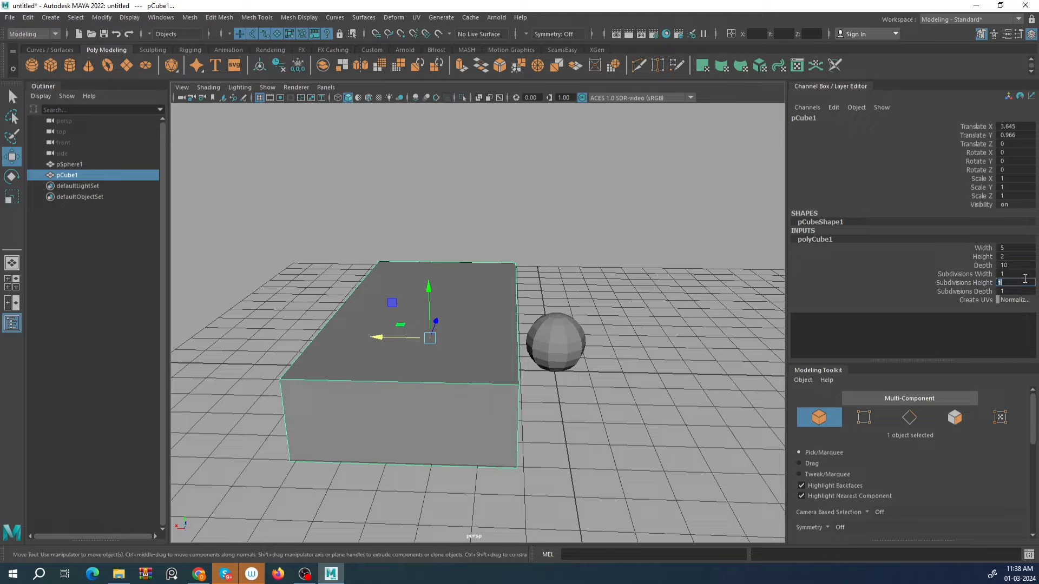
{"action": "key", "text": "Return"}
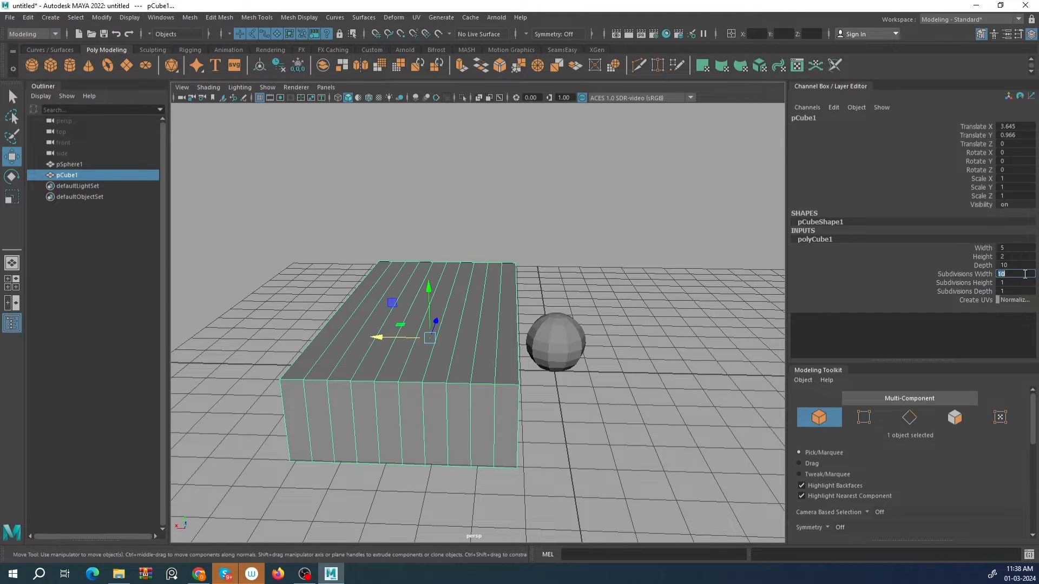
{"action": "left_click_drag", "start_coordinate": [476, 346], "coordinate": [422, 324], "text": "alt"}
Set the box's Subdivisions Height to 5 and Subdivisions Depth to 2, and inspect the divisions on its sides.
{"action": "left_click", "coordinate": [1020, 283]}
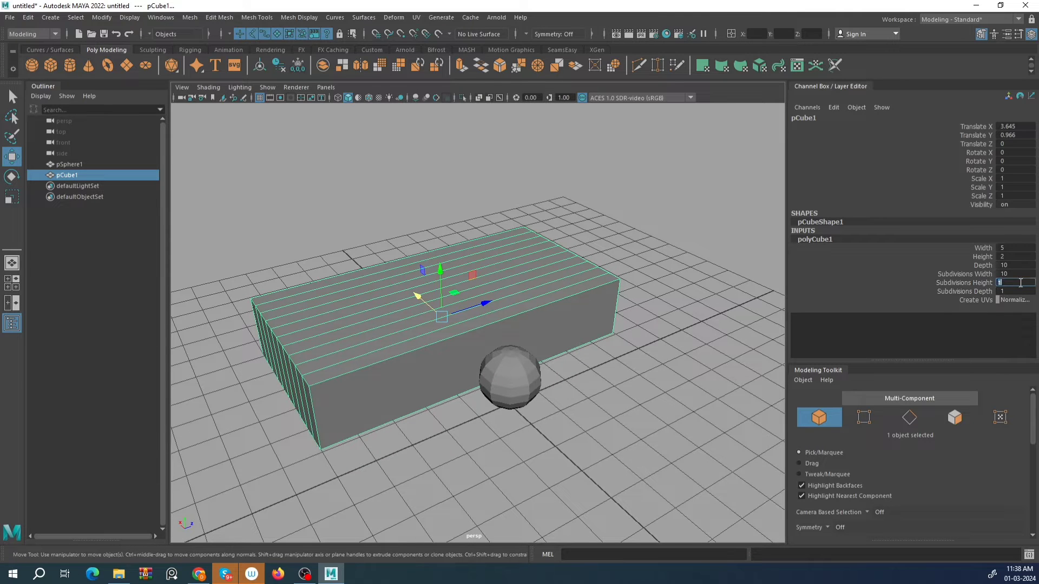
{"action": "type", "text": "5"}
{"action": "key", "text": "Return"}
{"action": "left_click", "coordinate": [1018, 292]}
{"action": "type", "text": "2"}
{"action": "key", "text": "Return"}
{"action": "left_click_drag", "start_coordinate": [393, 303], "coordinate": [359, 359], "text": "alt"}
{"action": "scroll", "coordinate": [492, 353], "scroll_direction": "up", "scroll_amount": 3}
{"action": "scroll", "coordinate": [493, 326], "scroll_direction": "down", "scroll_amount": 2}
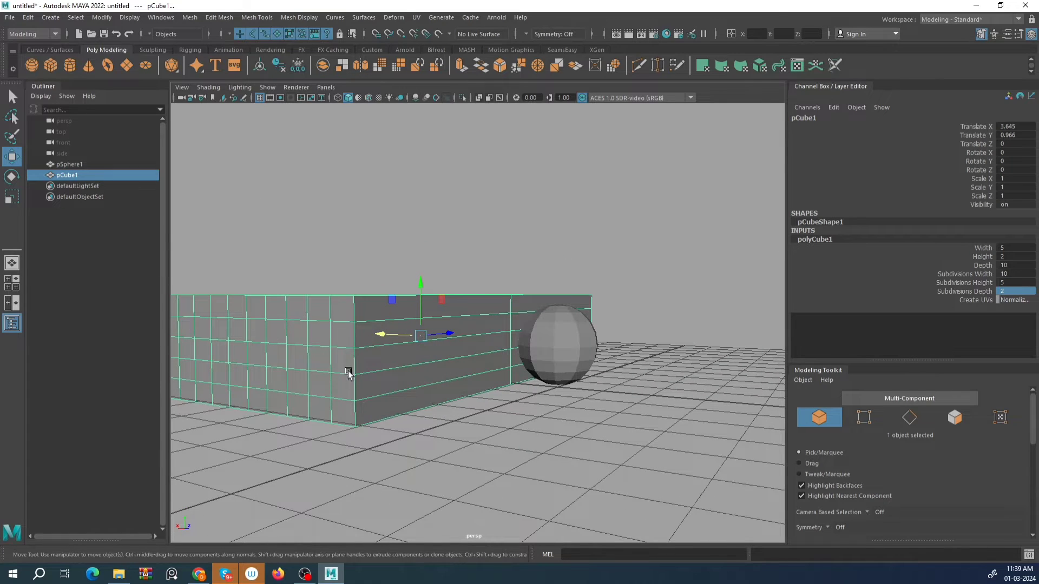
{"action": "left_click_drag", "start_coordinate": [392, 311], "coordinate": [355, 308], "text": "alt"}
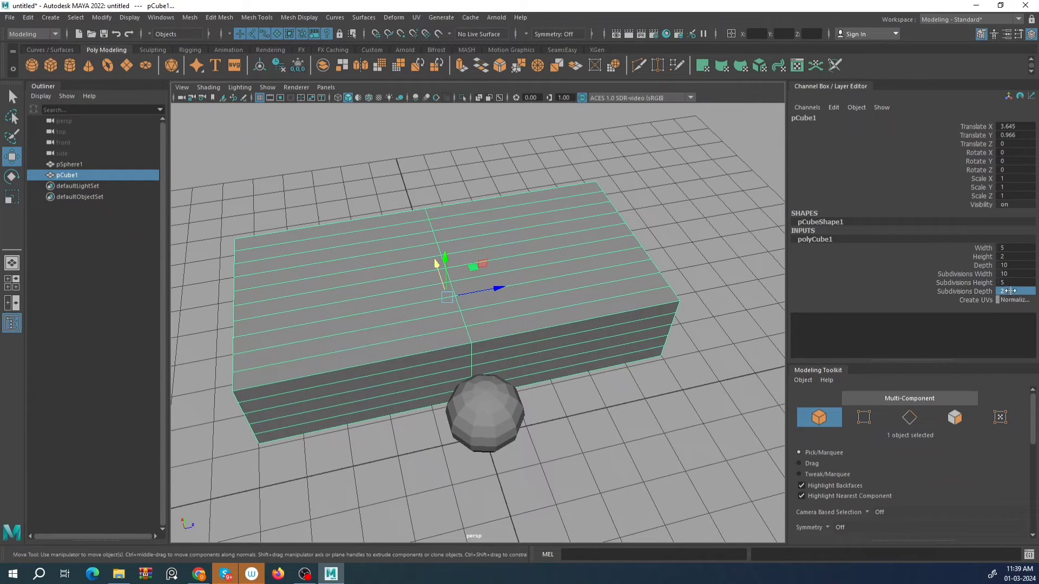
Set the box's polyCube1 Subdivisions Depth to 20.
{"action": "double_click", "coordinate": [1009, 291]}
{"action": "type", "text": "20"}
{"action": "key", "text": "Return"}
{"action": "left_click_drag", "start_coordinate": [436, 309], "coordinate": [562, 274], "text": "alt"}
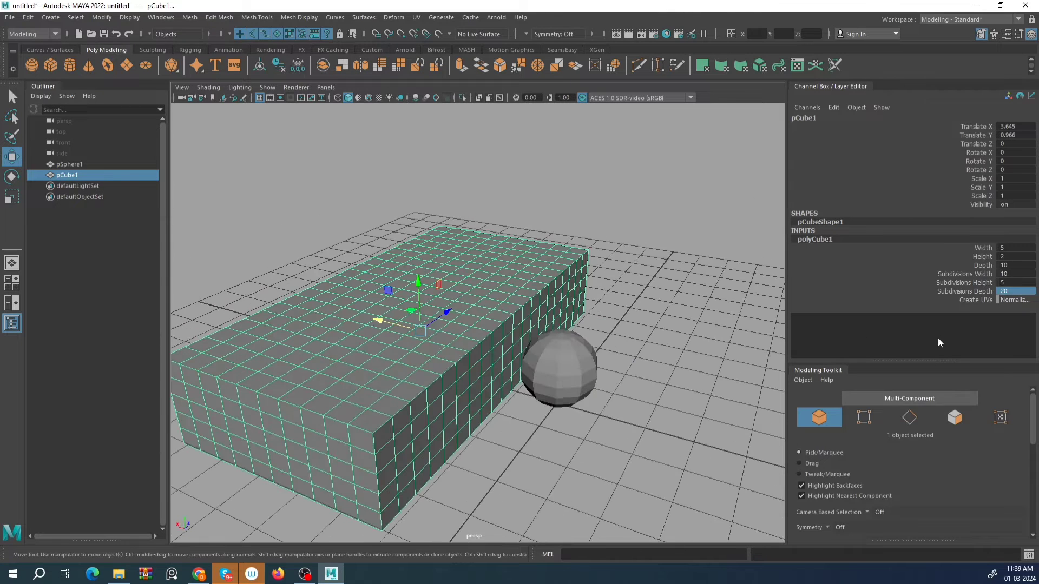
Set the box's Subdivisions Height to 10 and Subdivisions Width to 4, and inspect the resulting grid.
{"action": "double_click", "coordinate": [1013, 282]}
{"action": "type", "text": "10"}
{"action": "key", "text": "Return"}
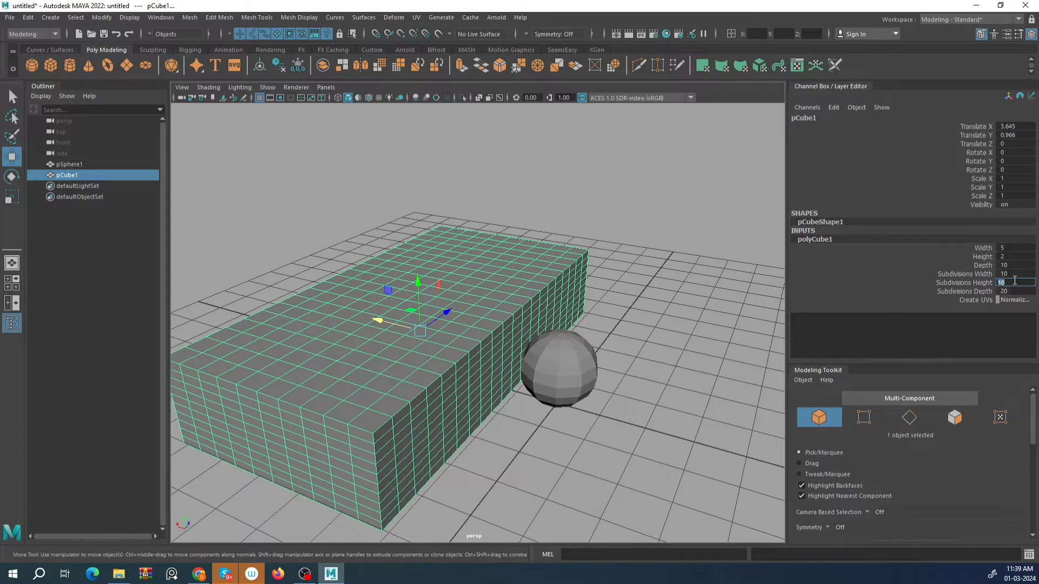
{"action": "double_click", "coordinate": [1015, 275]}
{"action": "key", "text": "Return"}
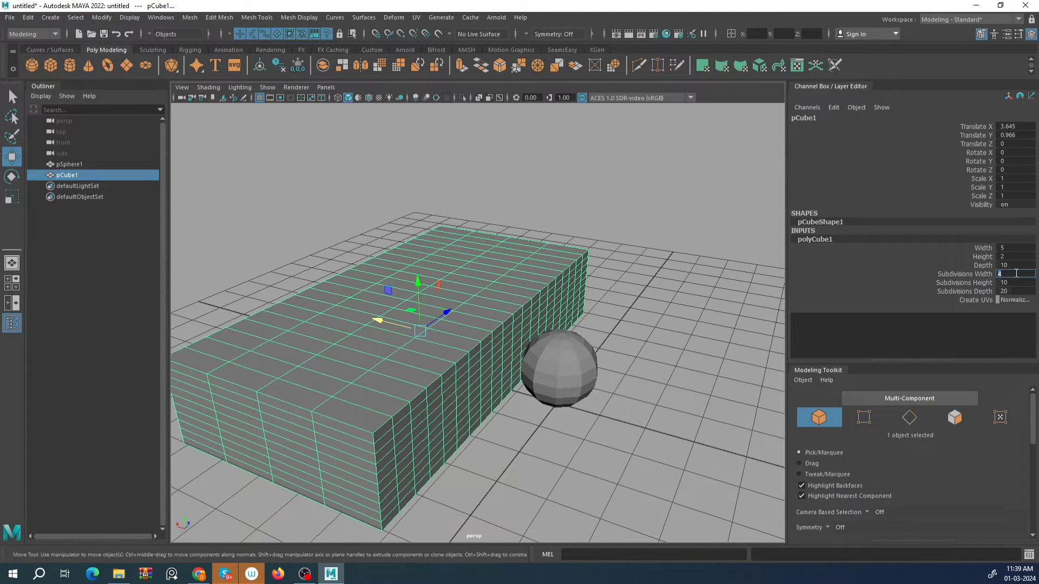
{"action": "left_click_drag", "start_coordinate": [414, 347], "coordinate": [412, 292], "text": "alt"}
{"action": "left_click_drag", "start_coordinate": [405, 341], "coordinate": [557, 325], "text": "alt"}
{"action": "scroll", "coordinate": [505, 297], "scroll_direction": "up", "scroll_amount": 5}
{"action": "scroll", "coordinate": [557, 320], "scroll_direction": "down", "scroll_amount": 5}
{"action": "scroll", "coordinate": [498, 320], "scroll_direction": "up", "scroll_amount": 5}
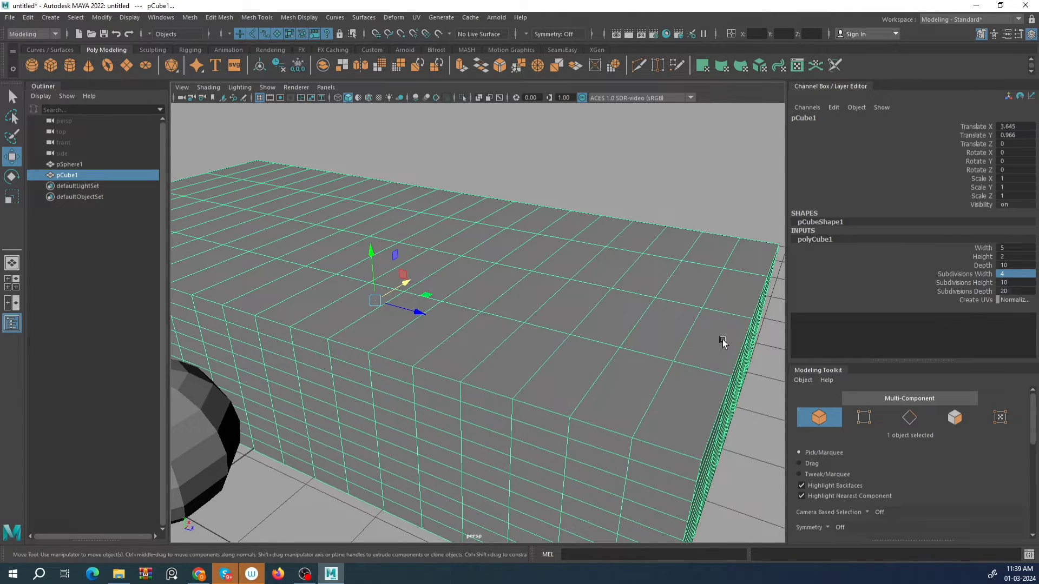
{"action": "scroll", "coordinate": [722, 342], "scroll_direction": "down", "scroll_amount": 5}
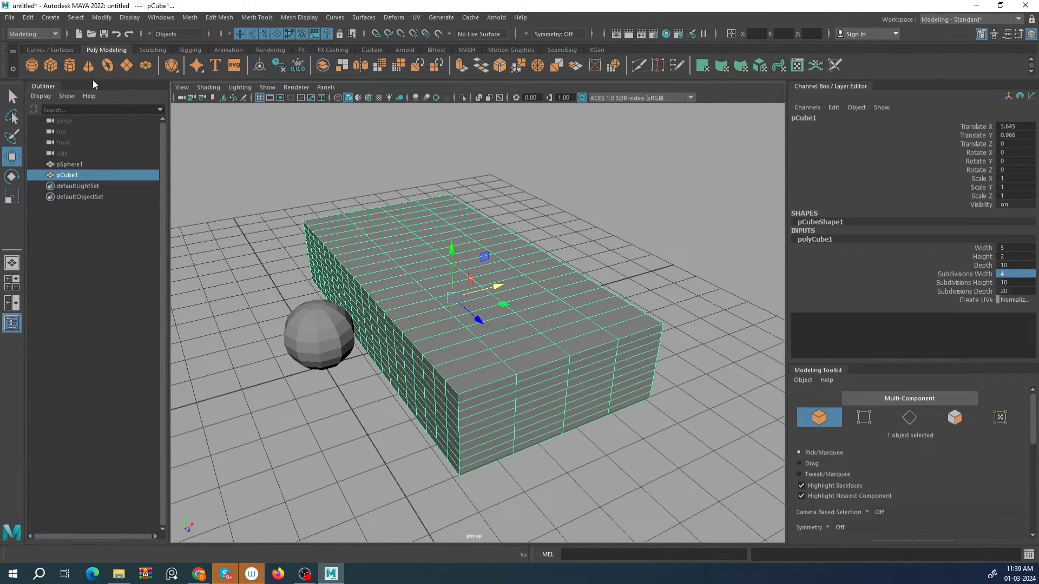
Create a polygon cylinder and move it beside the sphere to Translate X -2.784 and Translate Y 1.011.
{"action": "left_click", "coordinate": [73, 67]}
{"action": "scroll", "coordinate": [627, 285], "scroll_direction": "up", "scroll_amount": 4}
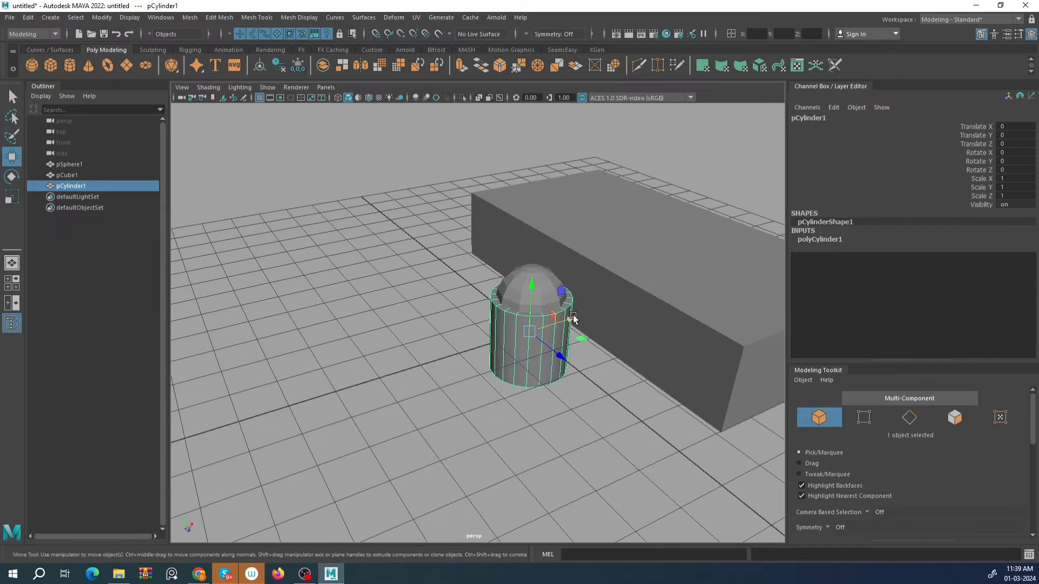
{"action": "left_click_drag", "start_coordinate": [574, 318], "coordinate": [469, 353]}
{"action": "left_click_drag", "start_coordinate": [436, 302], "coordinate": [426, 252]}
{"action": "scroll", "coordinate": [427, 270], "scroll_direction": "up", "scroll_amount": 2}
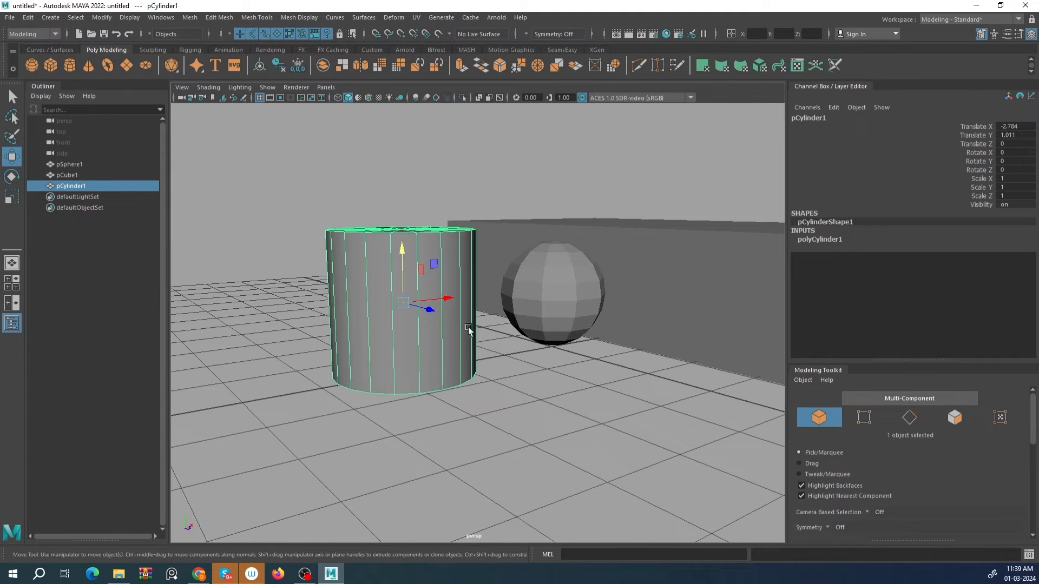
Expand the cylinder's polyCylinder1 input settings and set its radius to 2.
{"action": "left_click", "coordinate": [821, 239]}
{"action": "left_click", "coordinate": [1020, 248]}
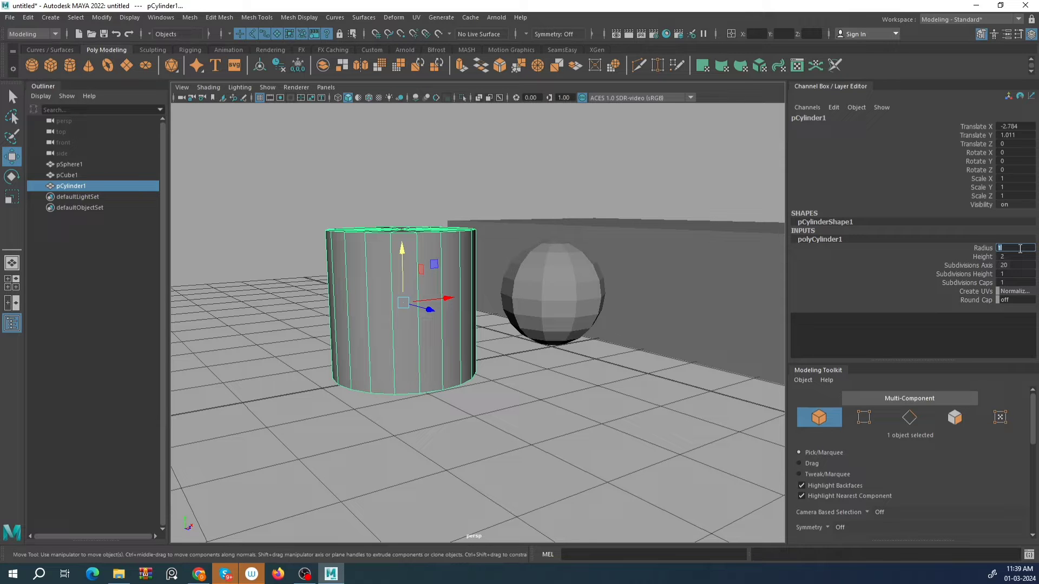
{"action": "type", "text": "2"}
{"action": "key", "text": "Return"}
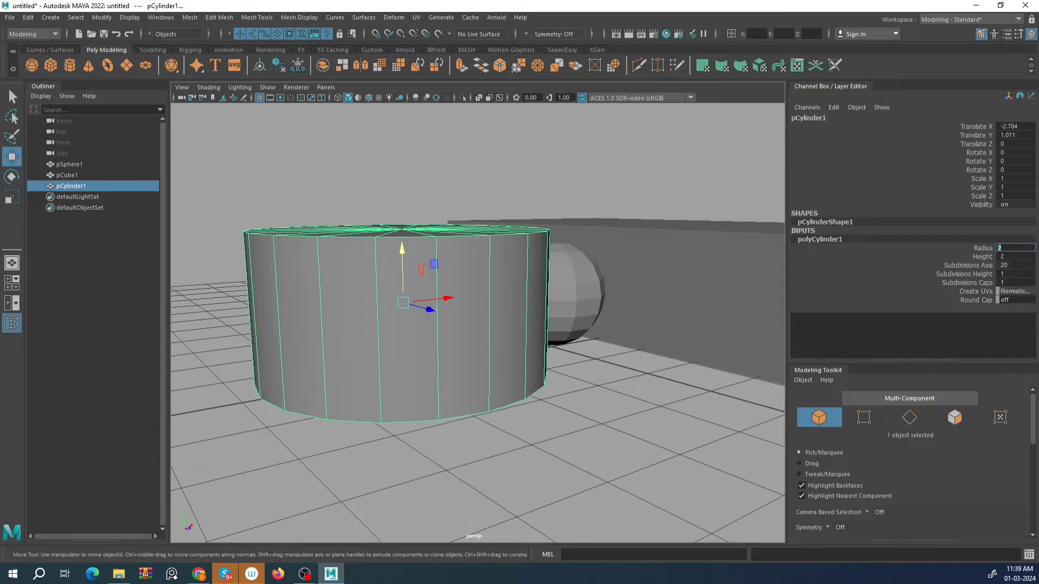
{"action": "left_click_drag", "start_coordinate": [232, 211], "coordinate": [412, 274], "text": "alt"}
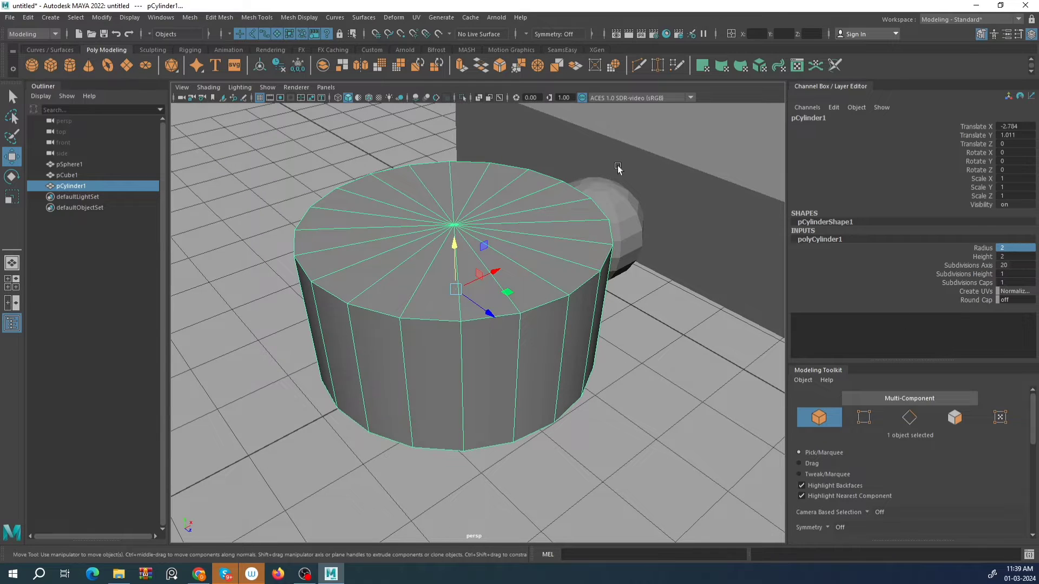
Set the cylinder's height to 5 and raise it to Translate Y 2.179.
{"action": "double_click", "coordinate": [1016, 256]}
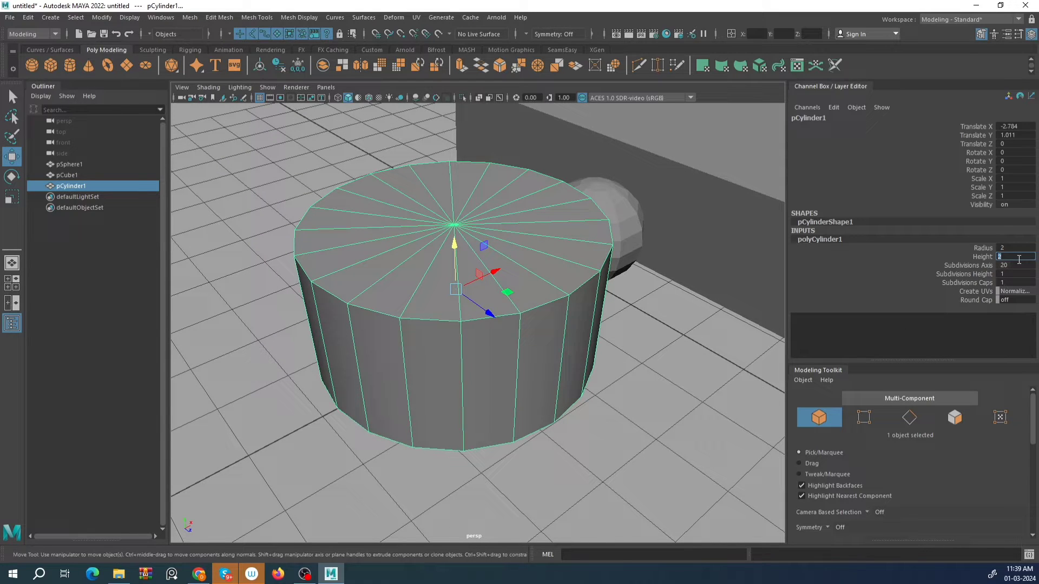
{"action": "type", "text": "5"}
{"action": "key", "text": "Return"}
{"action": "scroll", "coordinate": [584, 353], "scroll_direction": "down", "scroll_amount": 6}
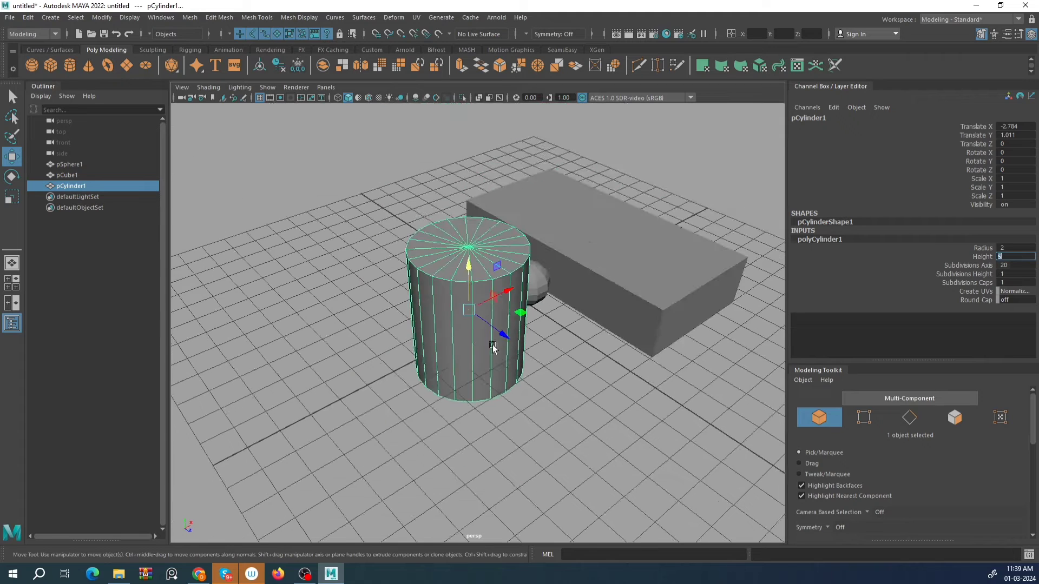
{"action": "left_click_drag", "start_coordinate": [485, 248], "coordinate": [470, 211]}
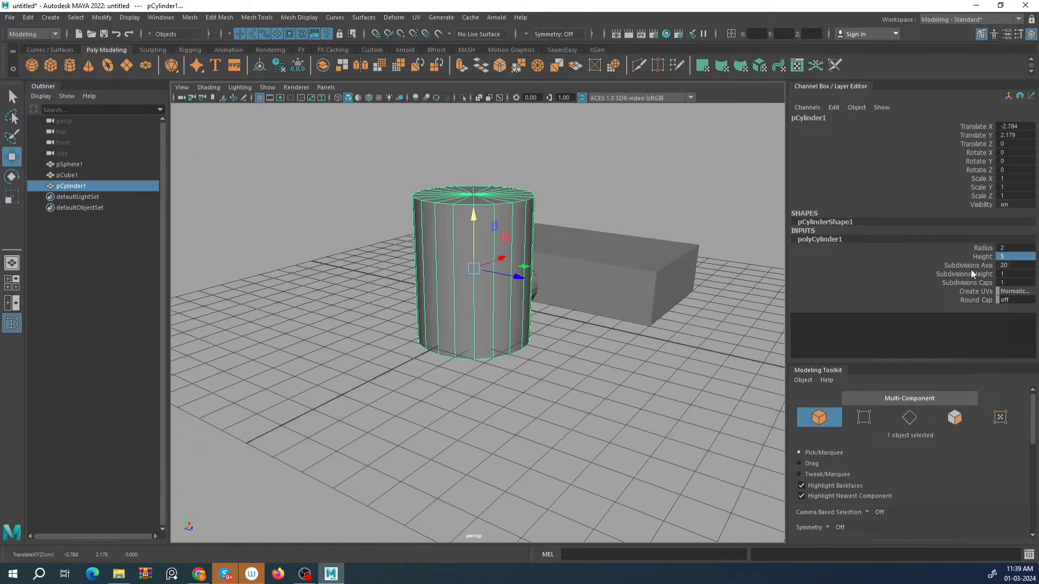
Increase the cylinder's Subdivisions Axis interactively to 37.
{"action": "left_click", "coordinate": [974, 265]}
{"action": "scroll", "coordinate": [502, 341], "scroll_direction": "up", "scroll_amount": 5}
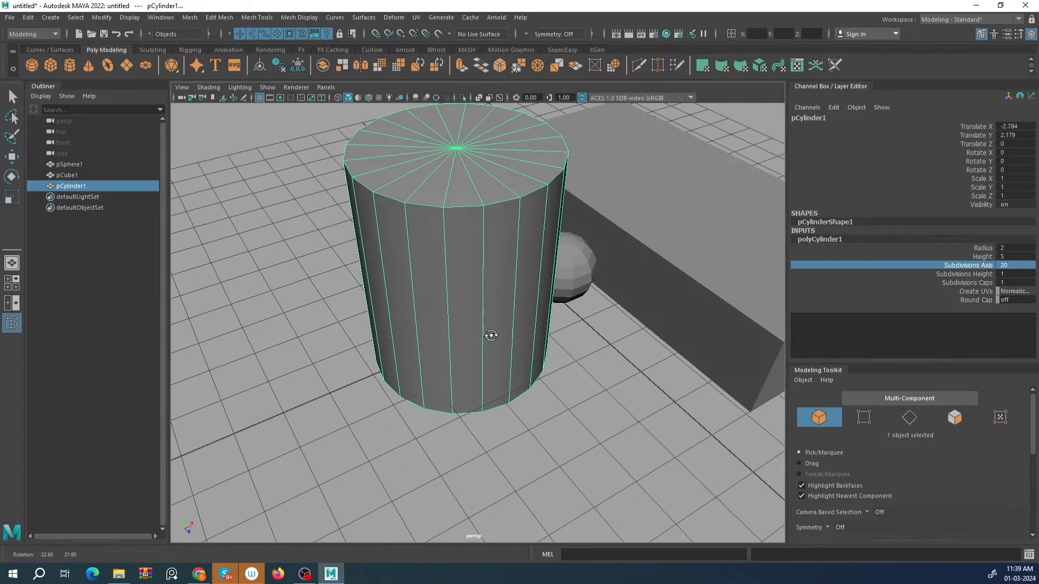
{"action": "left_click_drag", "start_coordinate": [452, 303], "coordinate": [593, 268], "text": "alt"}
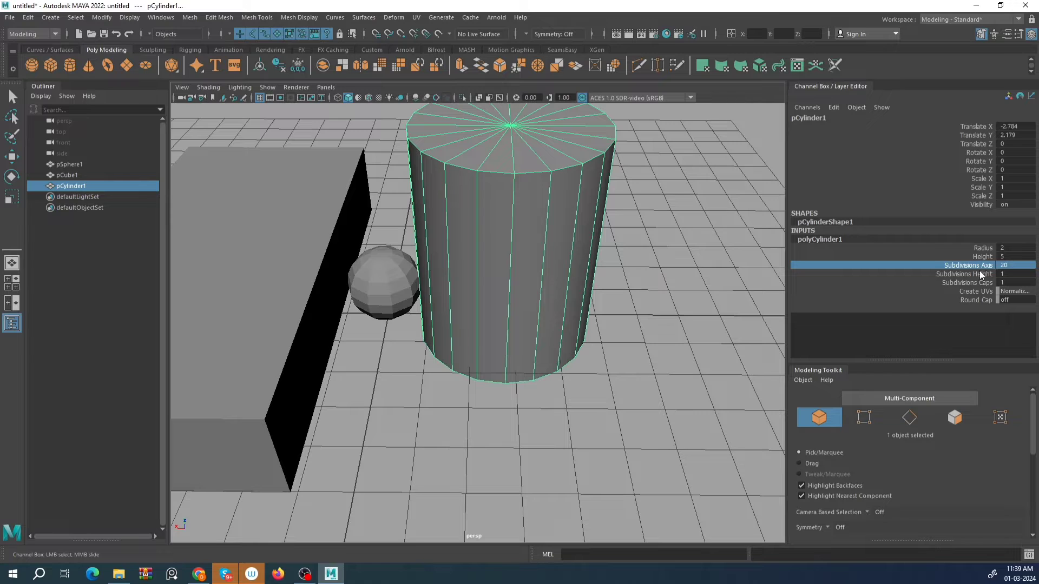
{"action": "middle_click_drag", "start_coordinate": [626, 288], "coordinate": [724, 290]}
{"action": "left_click_drag", "start_coordinate": [629, 310], "coordinate": [624, 294], "text": "alt"}
{"action": "middle_click_drag", "start_coordinate": [624, 295], "coordinate": [528, 386], "text": "alt"}
{"action": "scroll", "coordinate": [527, 386], "scroll_direction": "up", "scroll_amount": 2}
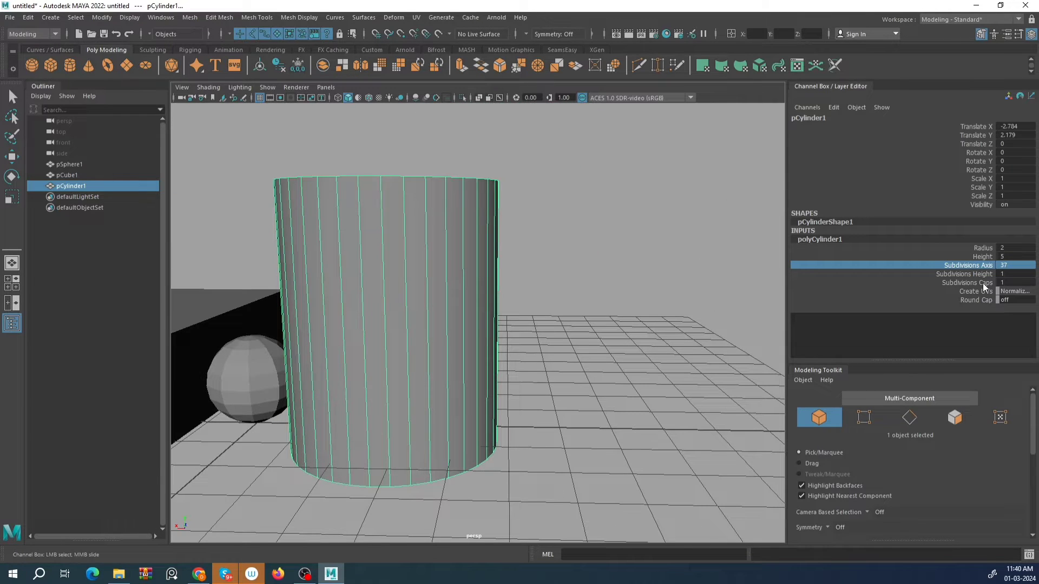
Increase the cylinder's Subdivisions Height to 7 and its Subdivisions Caps to 8 interactively, and inspect both caps.
{"action": "left_click", "coordinate": [982, 275]}
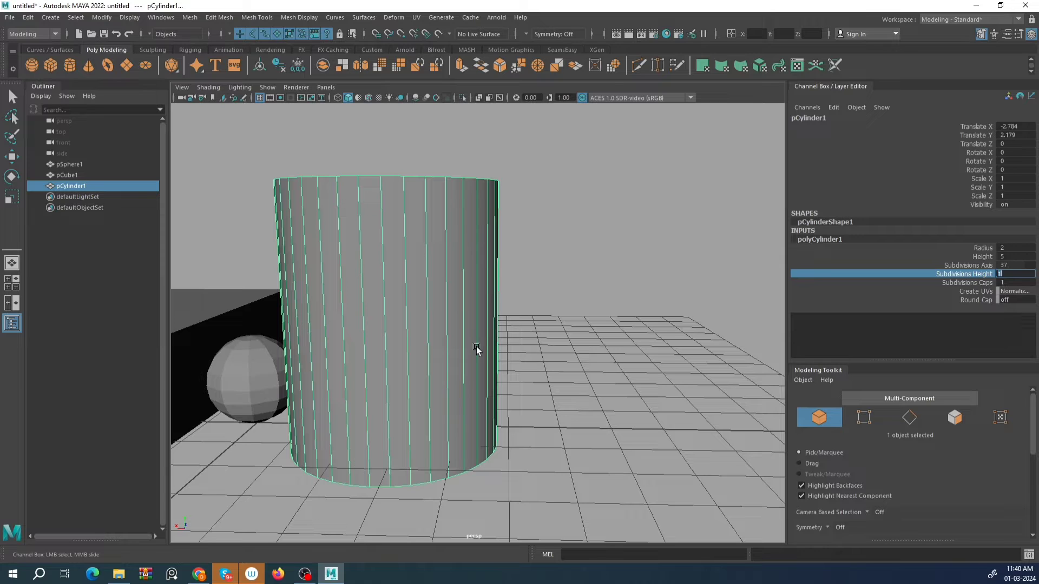
{"action": "middle_click_drag", "start_coordinate": [563, 307], "coordinate": [595, 300]}
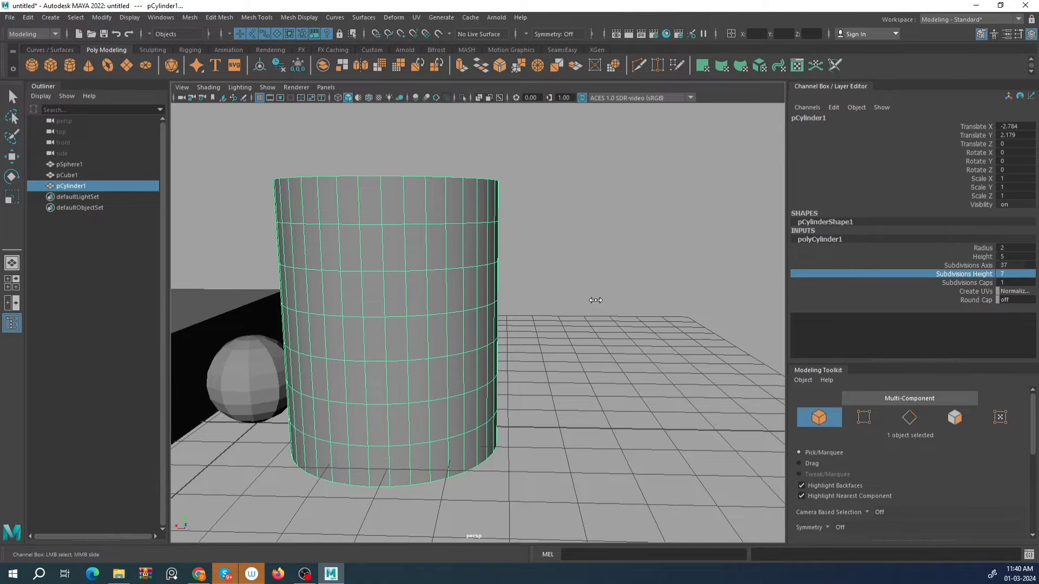
{"action": "left_click", "coordinate": [981, 284]}
{"action": "left_click_drag", "start_coordinate": [568, 228], "coordinate": [464, 238], "text": "alt"}
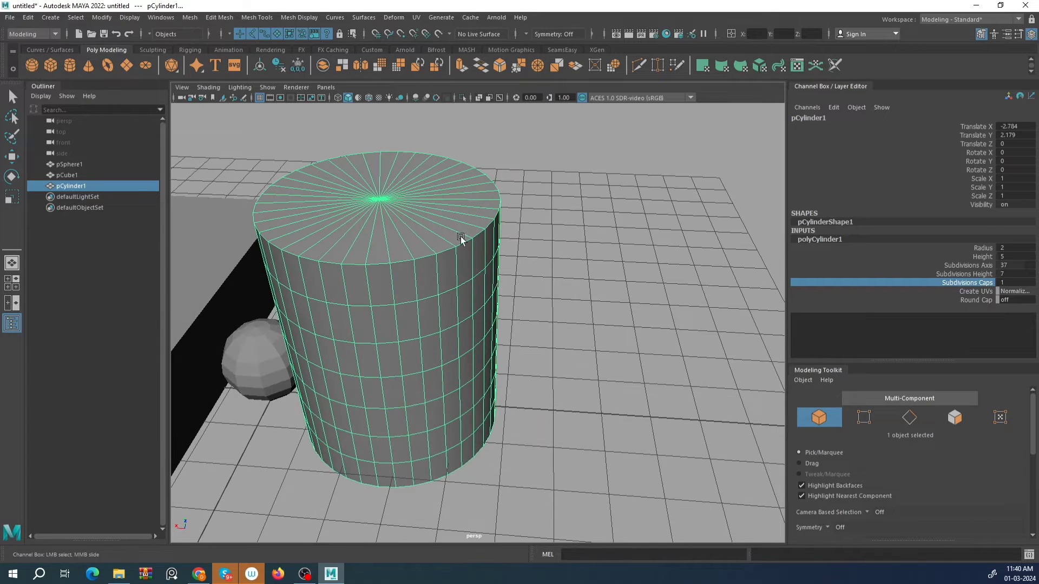
{"action": "middle_click_drag", "start_coordinate": [616, 248], "coordinate": [642, 246]}
{"action": "left_click_drag", "start_coordinate": [513, 329], "coordinate": [504, 253], "text": "alt"}
{"action": "left_click_drag", "start_coordinate": [386, 419], "coordinate": [366, 185], "text": "alt"}
{"action": "left_click_drag", "start_coordinate": [413, 257], "coordinate": [504, 271], "text": "alt"}
{"action": "scroll", "coordinate": [504, 254], "scroll_direction": "up", "scroll_amount": 3}
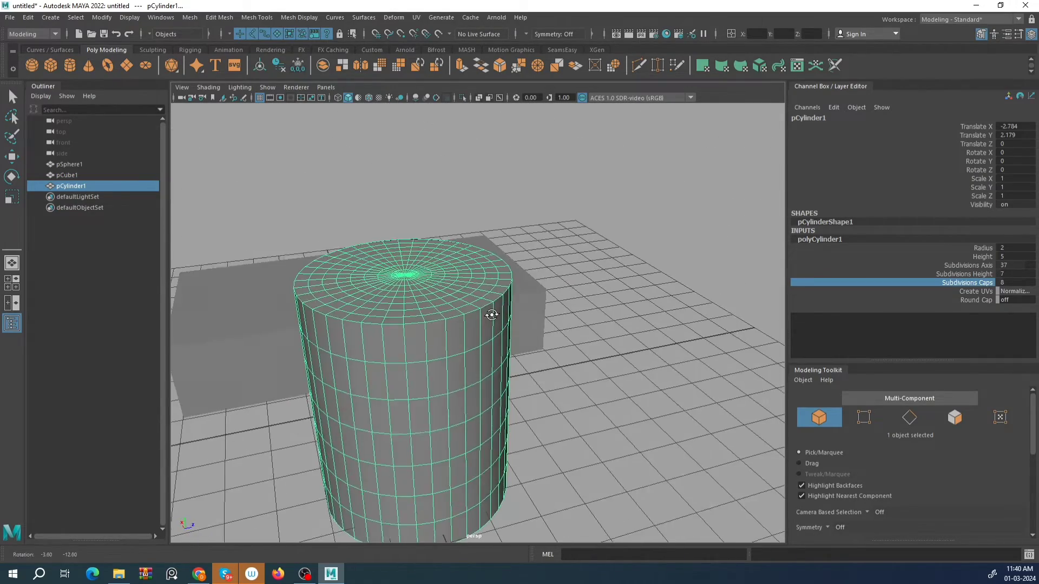
Try deleting the sphere, cube and cylinder together, and undo the deletion.
{"action": "left_click_drag", "start_coordinate": [529, 211], "coordinate": [395, 360]}
{"action": "key", "text": "w"}
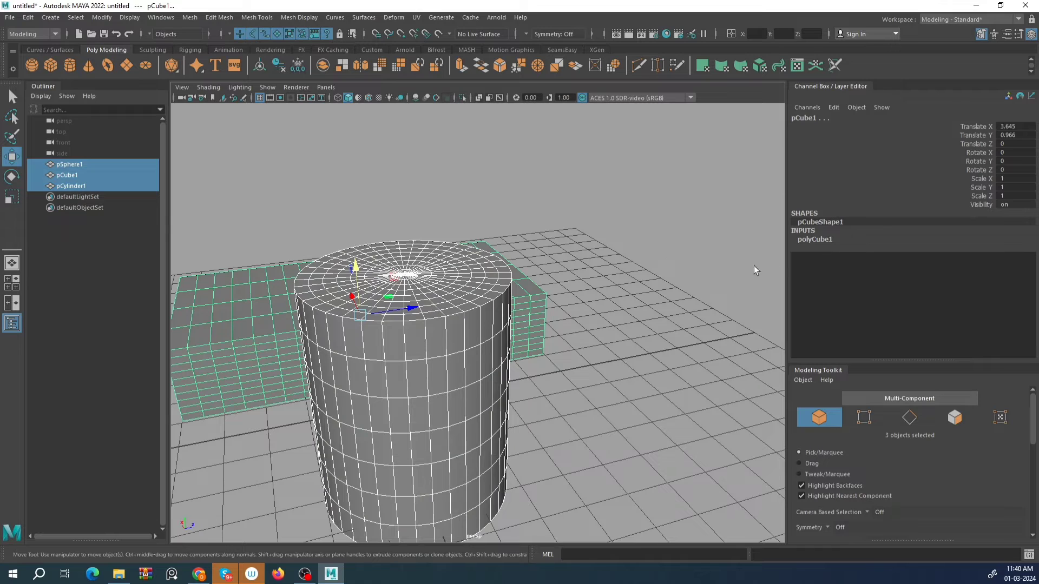
{"action": "left_click_drag", "start_coordinate": [351, 280], "coordinate": [291, 151], "text": "alt"}
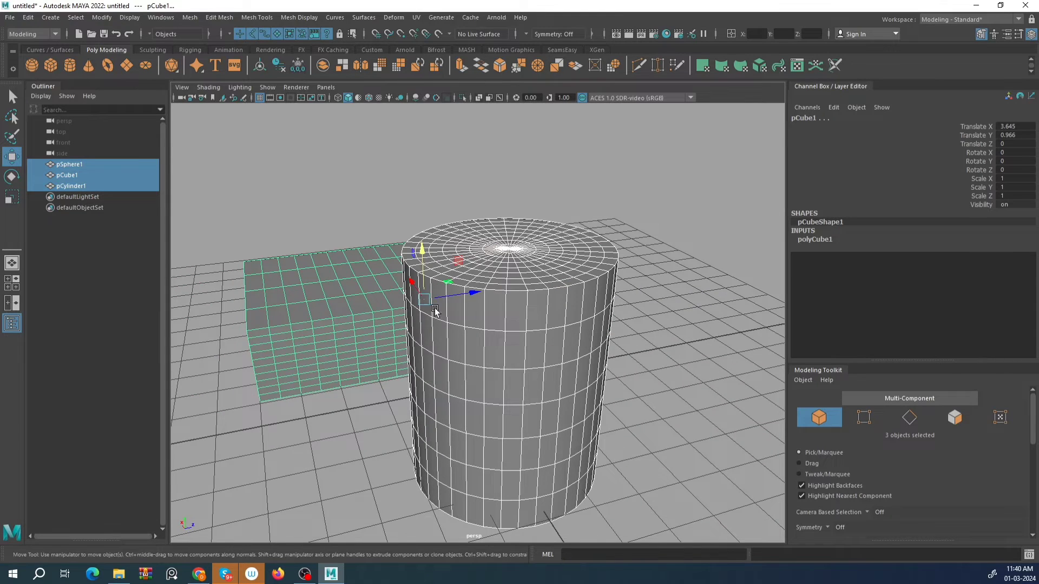
{"action": "left_click_drag", "start_coordinate": [476, 303], "coordinate": [305, 378], "text": "alt"}
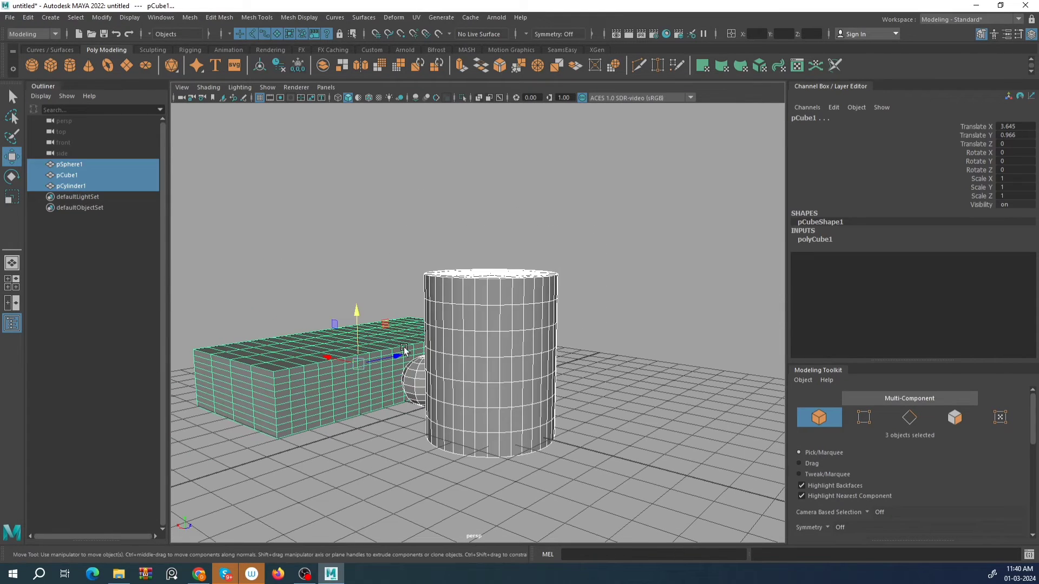
{"action": "key", "text": "Delete"}
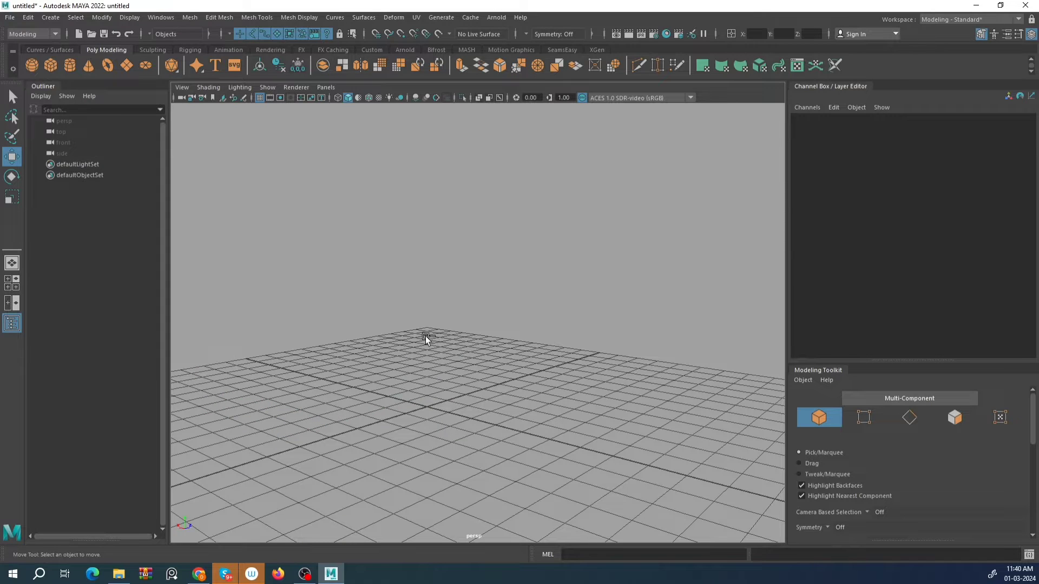
{"action": "key", "text": "ctrl+z"}
{"action": "left_click_drag", "start_coordinate": [426, 338], "coordinate": [512, 340], "text": "alt"}
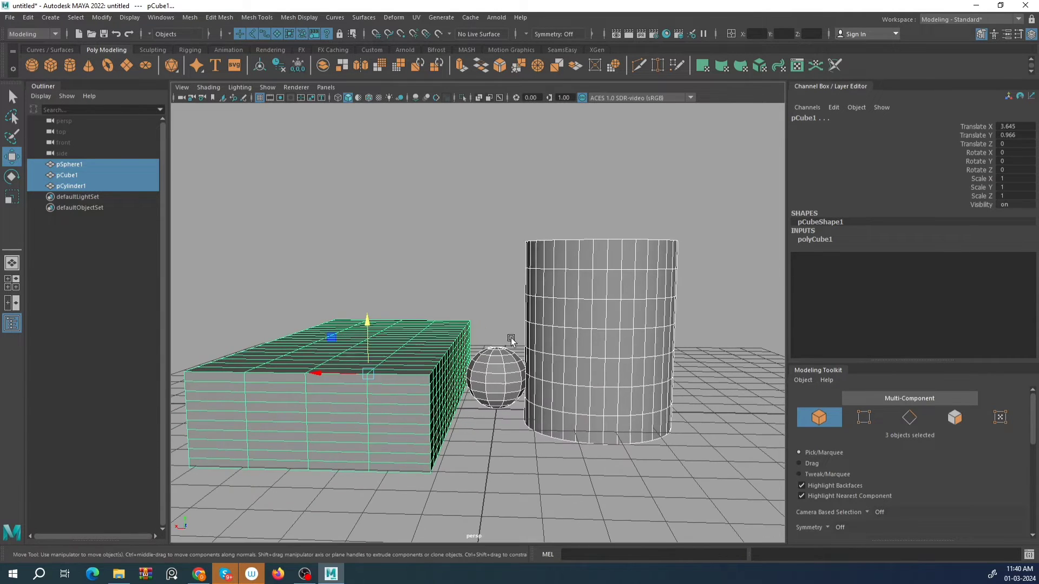
Delete the cube, the sphere and the cylinder one at a time to empty the scene.
{"action": "left_click", "coordinate": [383, 374]}
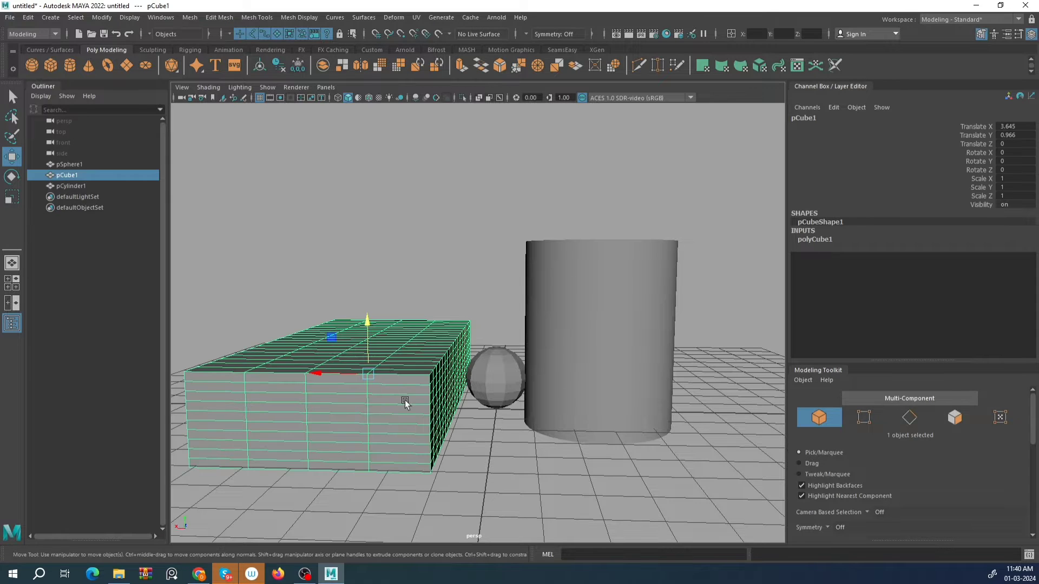
{"action": "key", "text": "Delete"}
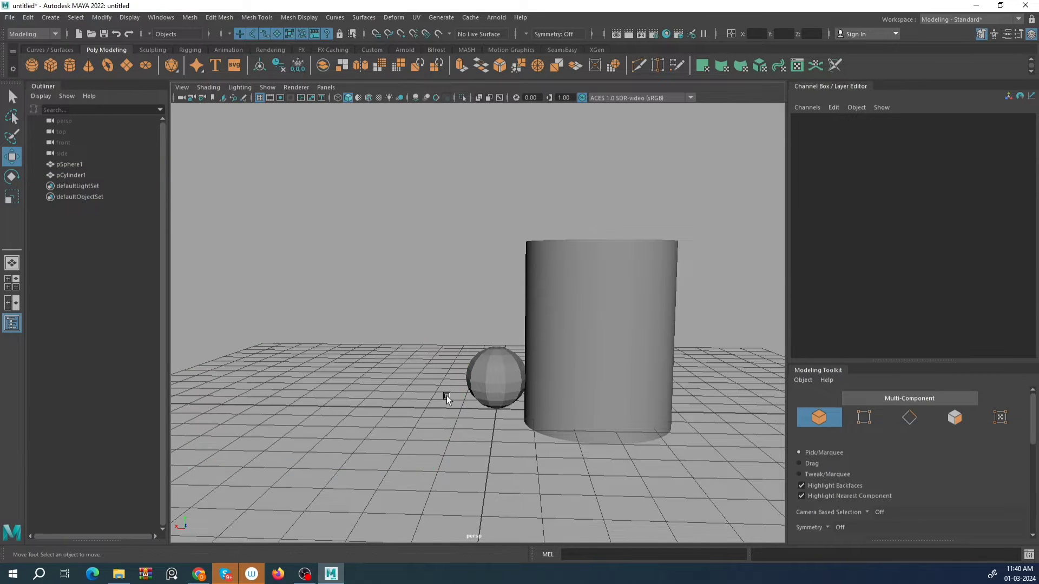
{"action": "left_click", "coordinate": [489, 374]}
{"action": "key", "text": "Delete"}
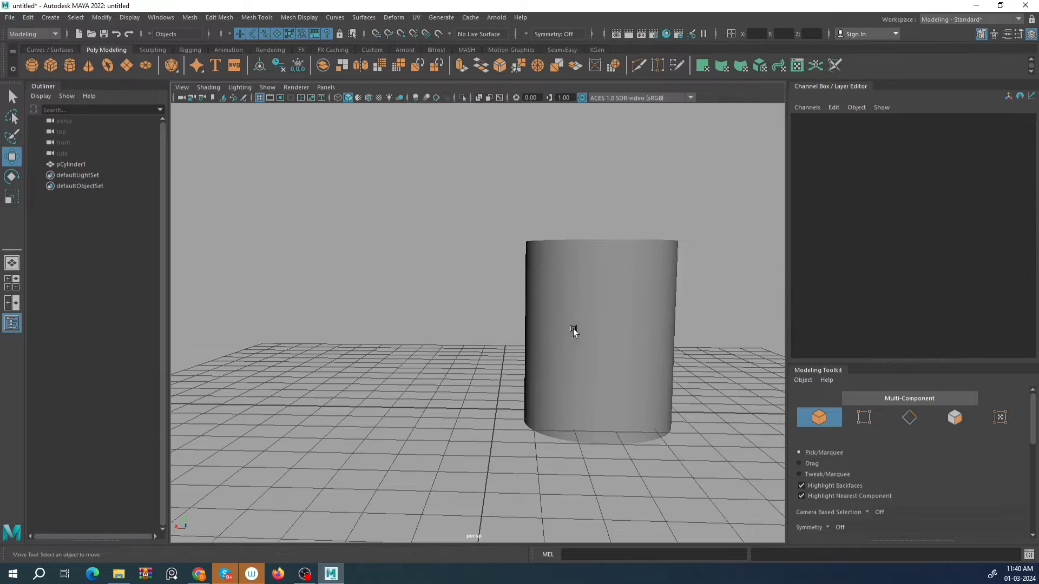
{"action": "left_click", "coordinate": [573, 332]}
{"action": "key", "text": "Delete"}
Create a polygon cylinder raised to Translate Y 0.988, and delete it again.
{"action": "left_click_drag", "start_coordinate": [592, 366], "coordinate": [521, 309], "text": "alt"}
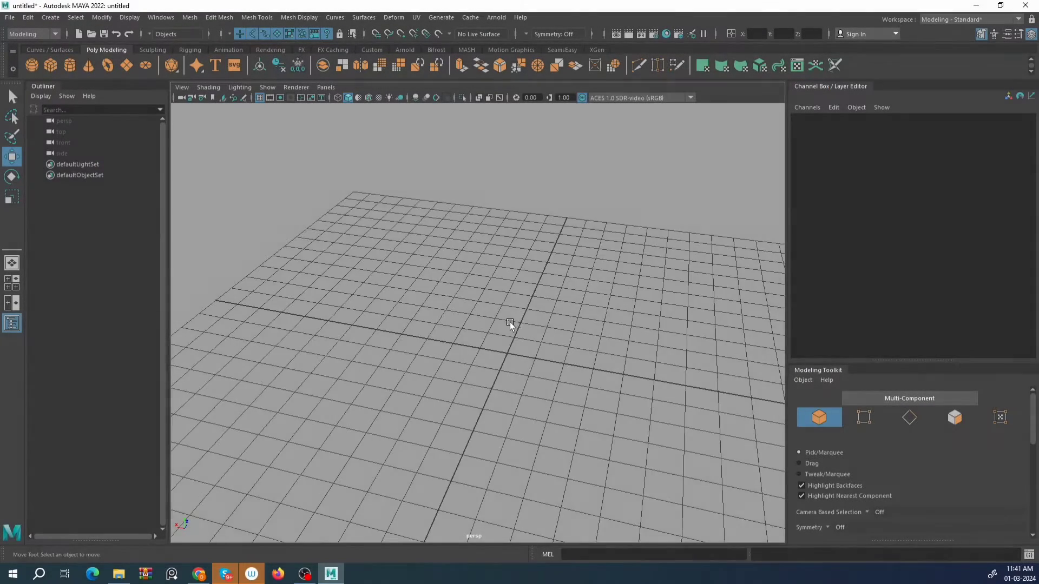
{"action": "left_click_drag", "start_coordinate": [510, 322], "coordinate": [547, 290], "text": "alt"}
{"action": "left_click", "coordinate": [69, 67]}
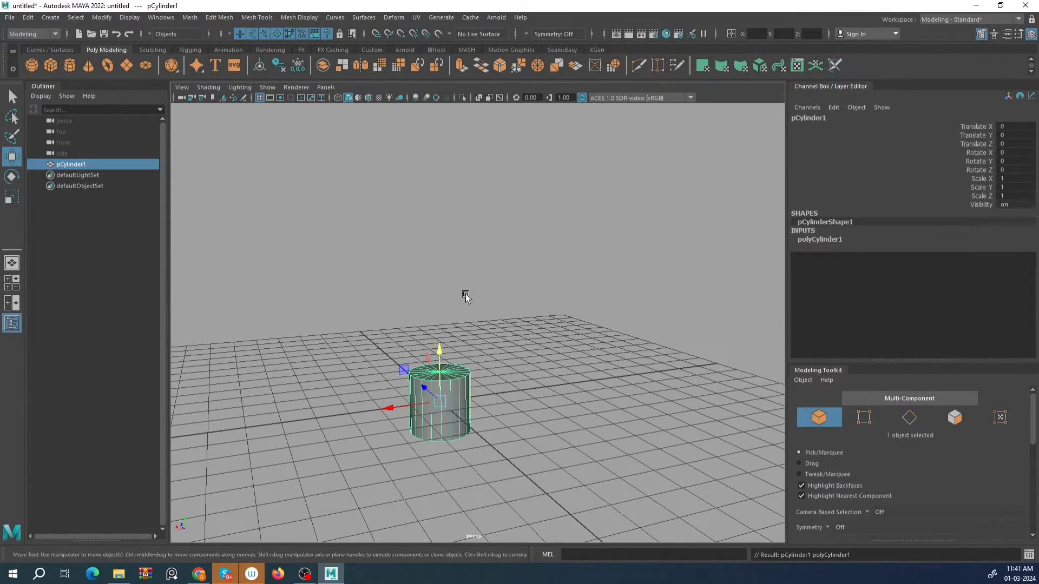
{"action": "right_click_drag", "start_coordinate": [464, 294], "coordinate": [494, 345], "text": "alt"}
{"action": "left_click_drag", "start_coordinate": [494, 345], "coordinate": [514, 290], "text": "alt"}
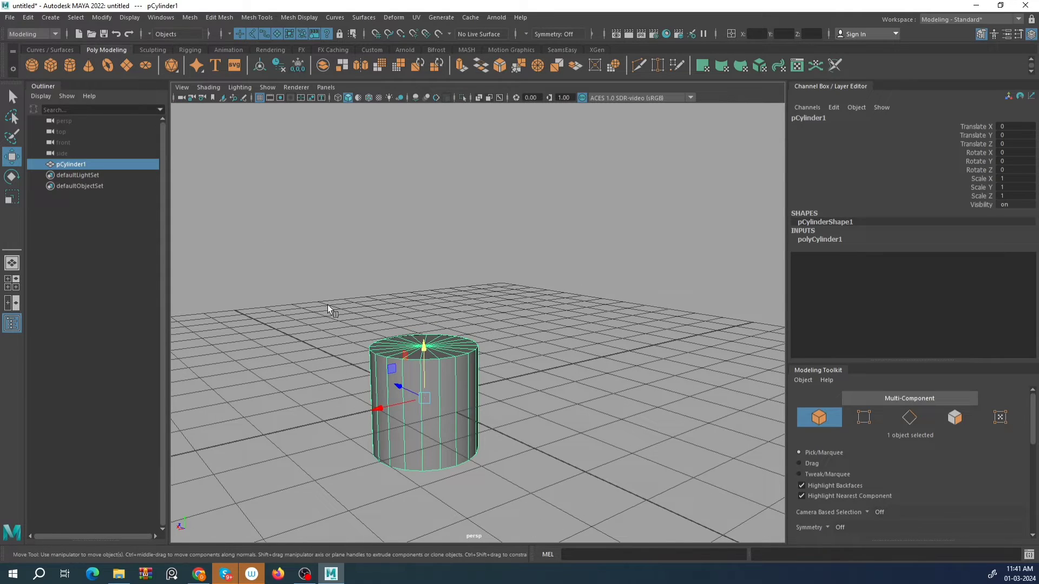
{"action": "left_click_drag", "start_coordinate": [328, 309], "coordinate": [437, 262], "text": "alt"}
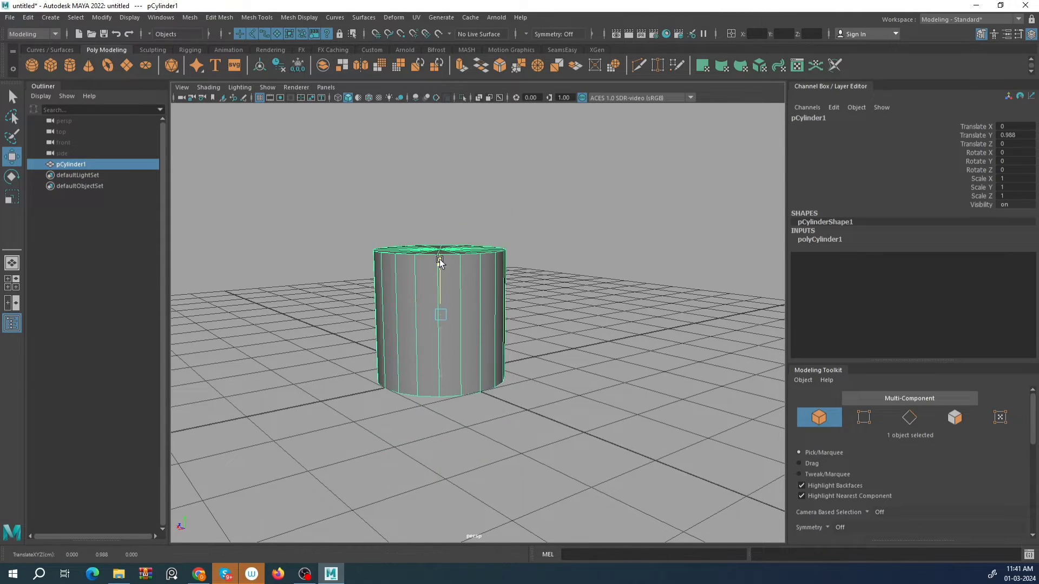
{"action": "scroll", "coordinate": [525, 244], "scroll_direction": "down", "scroll_amount": 3}
{"action": "scroll", "coordinate": [497, 260], "scroll_direction": "up", "scroll_amount": 3}
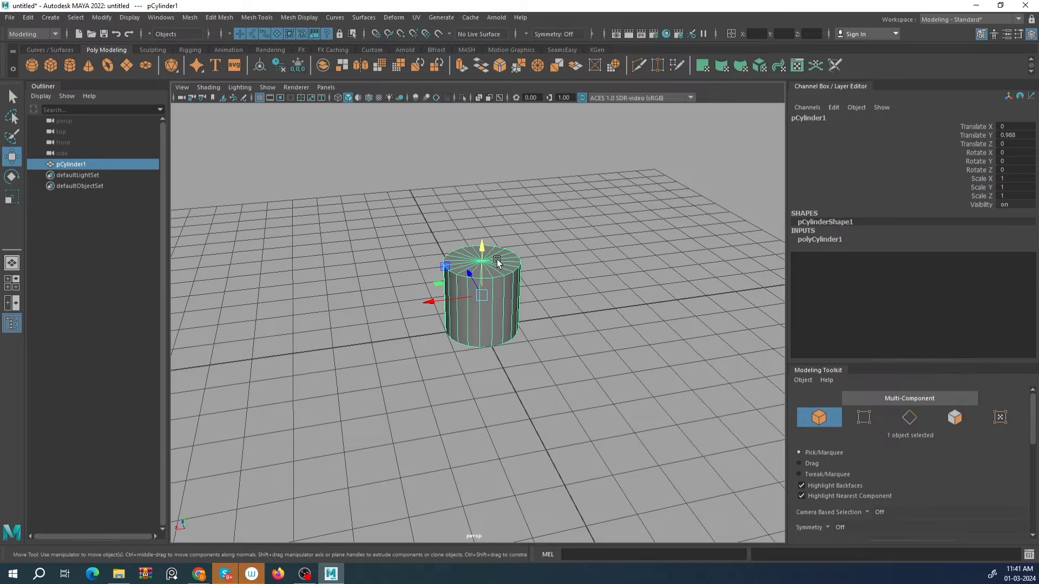
{"action": "key", "text": "Delete"}
Create a fresh polygon cylinder, frame it in the view, and raise it to Translate Y 1.04.
{"action": "left_click_drag", "start_coordinate": [494, 264], "coordinate": [469, 272], "text": "alt"}
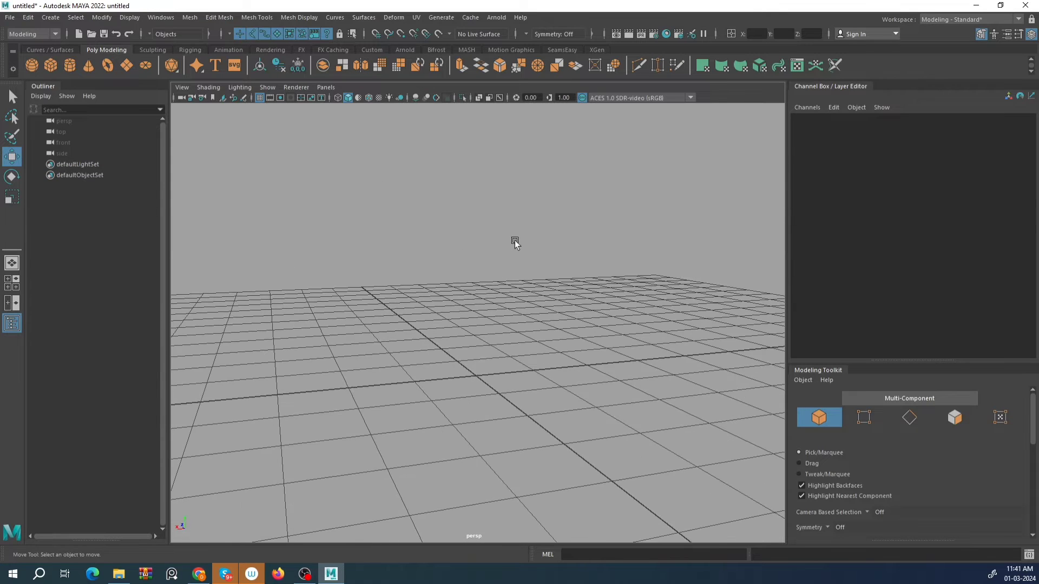
{"action": "left_click_drag", "start_coordinate": [515, 243], "coordinate": [490, 307], "text": "alt"}
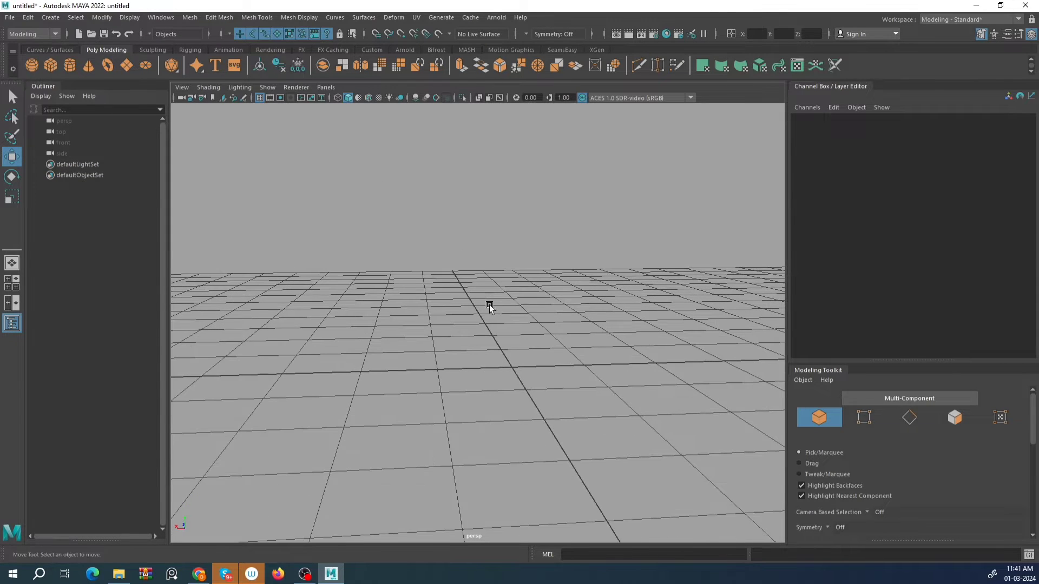
{"action": "left_click", "coordinate": [69, 66]}
{"action": "key", "text": "f"}
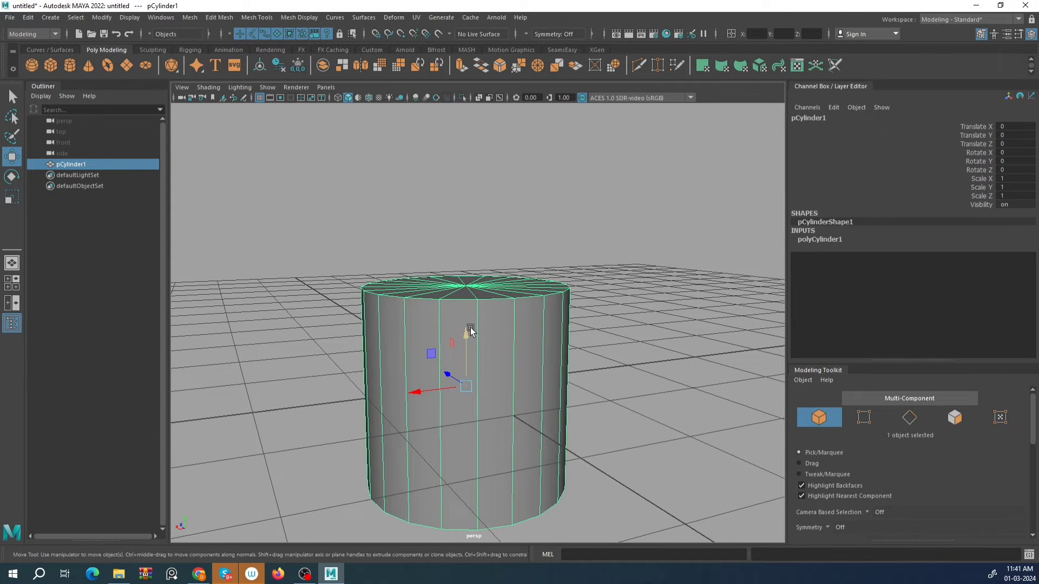
{"action": "left_click_drag", "start_coordinate": [470, 331], "coordinate": [467, 225]}
Set the cylinder's Subdivisions Height to 2 in its polyCylinder1 inputs and inspect the sides and top cap.
{"action": "left_click", "coordinate": [820, 239]}
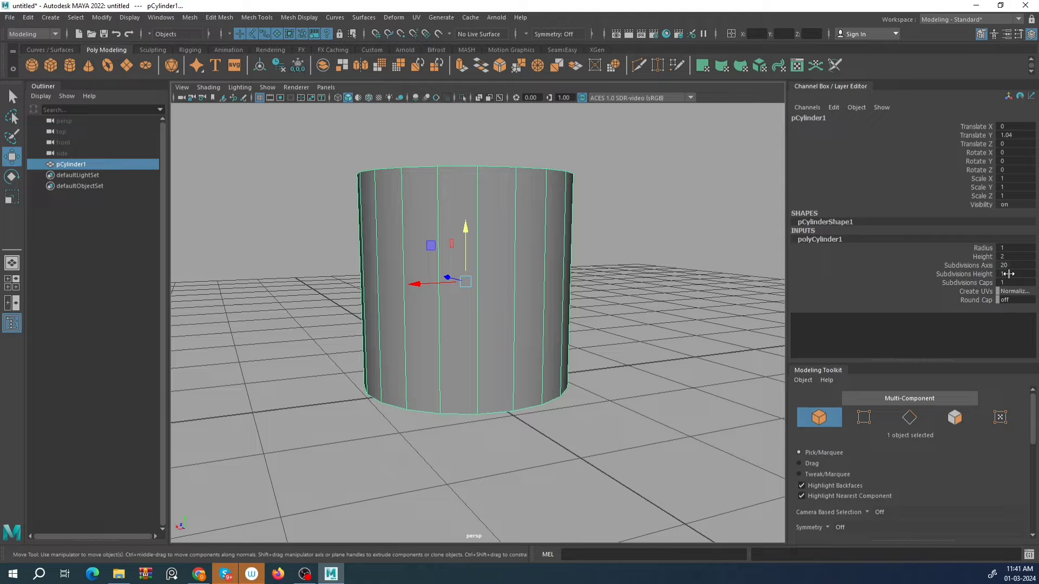
{"action": "type", "text": "2"}
{"action": "key", "text": "Return"}
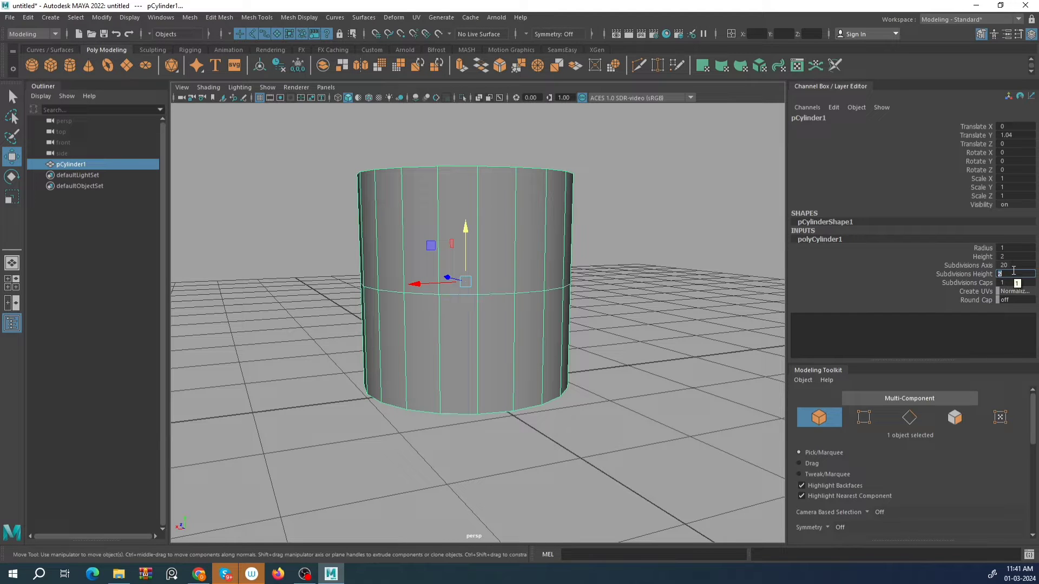
{"action": "left_click_drag", "start_coordinate": [548, 417], "coordinate": [518, 320], "text": "alt"}
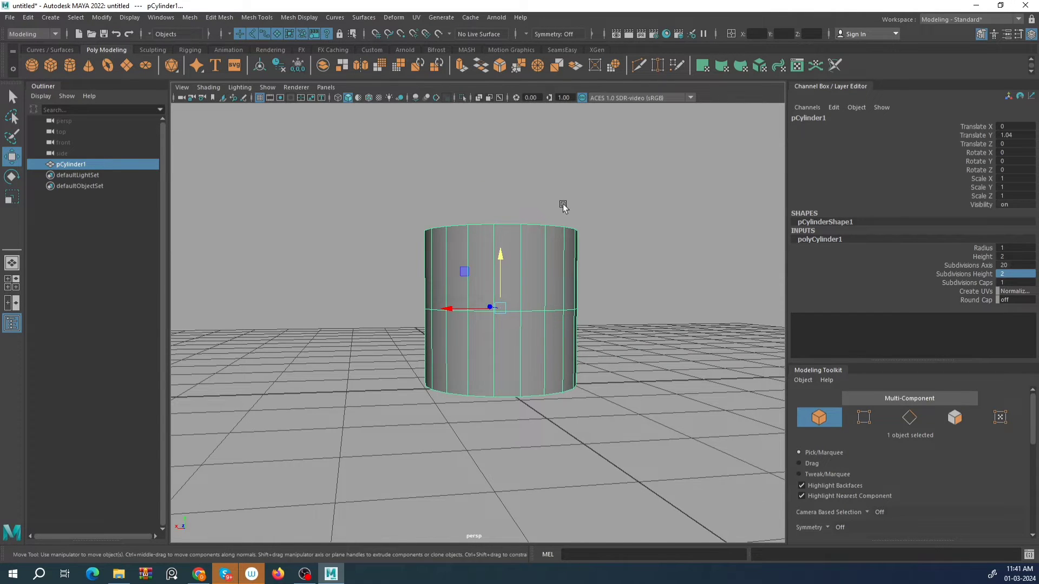
{"action": "left_click_drag", "start_coordinate": [563, 207], "coordinate": [529, 329], "text": "alt"}
{"action": "scroll", "coordinate": [522, 293], "scroll_direction": "up", "scroll_amount": 5}
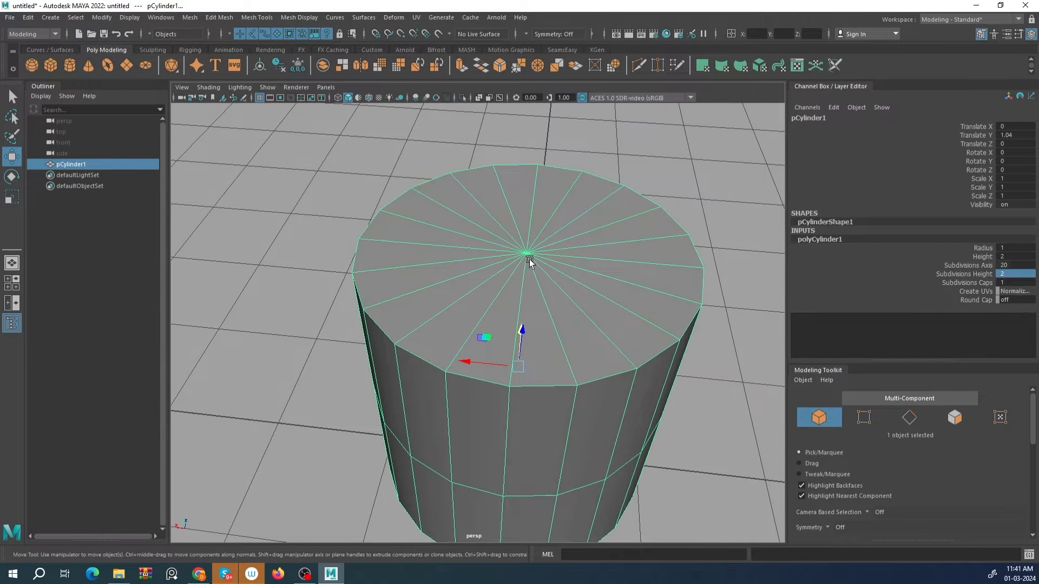
{"action": "left_click_drag", "start_coordinate": [530, 261], "coordinate": [501, 311], "text": "alt"}
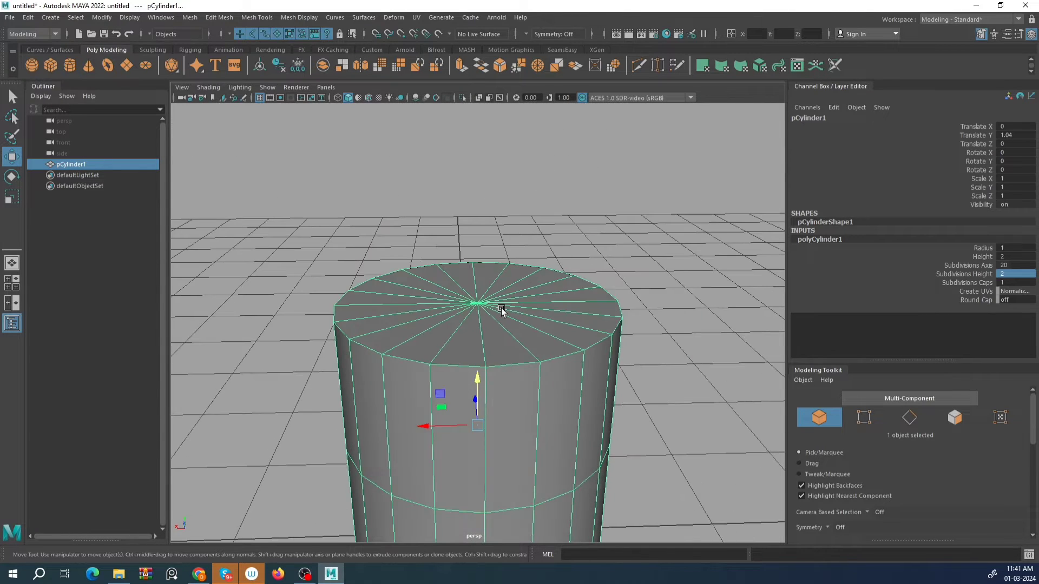
Delete the whole cylinder and undo the deletion.
{"action": "key", "text": "Delete"}
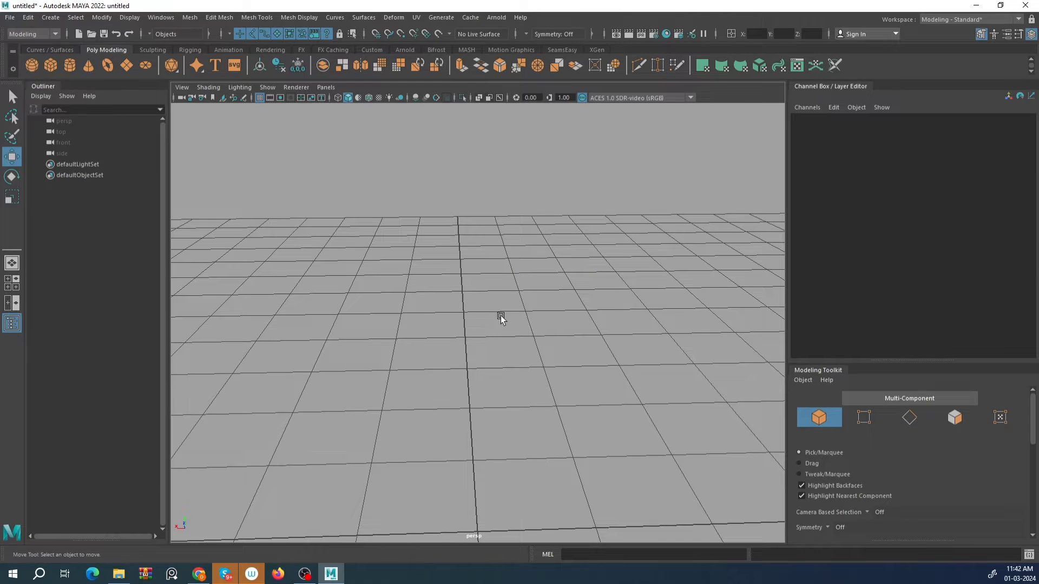
{"action": "key", "text": "ctrl+z"}
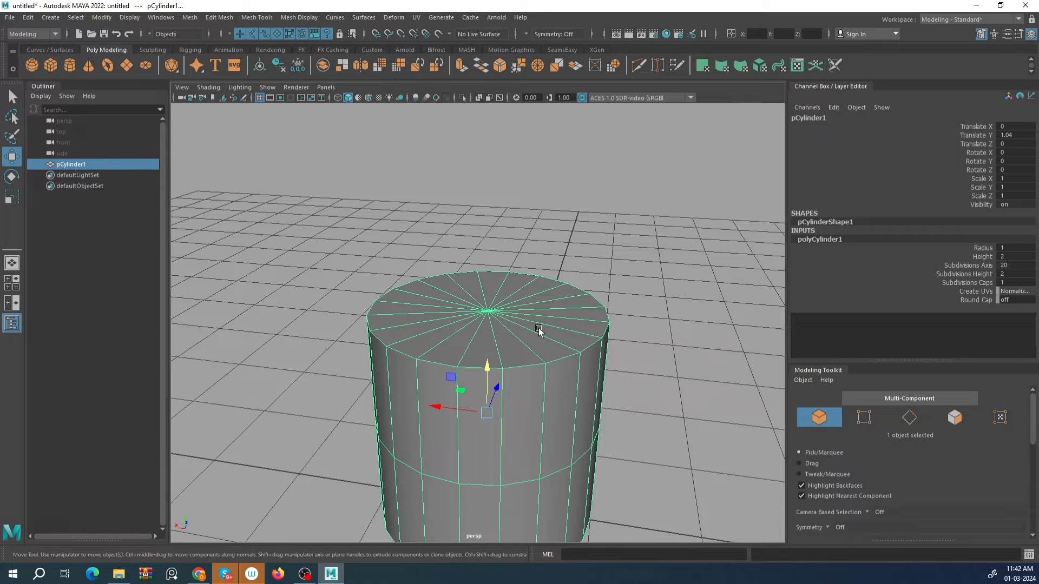
{"action": "scroll", "coordinate": [524, 321], "scroll_direction": "up", "scroll_amount": 3}
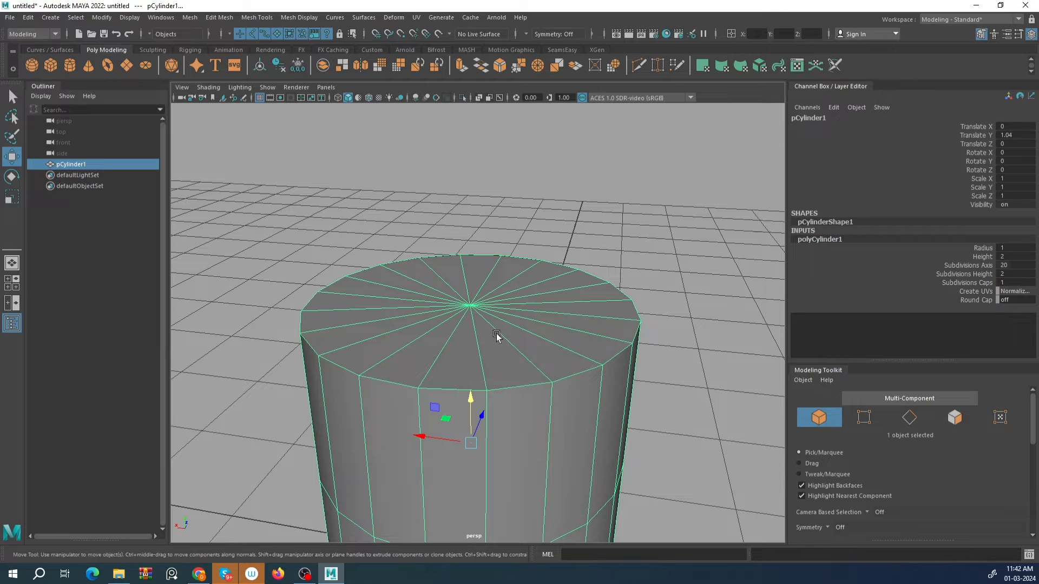
{"action": "left_click_drag", "start_coordinate": [492, 366], "coordinate": [496, 288], "text": "alt"}
Examine a single triangular face of the top cap by selecting it in face mode, and clear the selection.
{"action": "right_click_drag", "start_coordinate": [501, 279], "coordinate": [506, 306]}
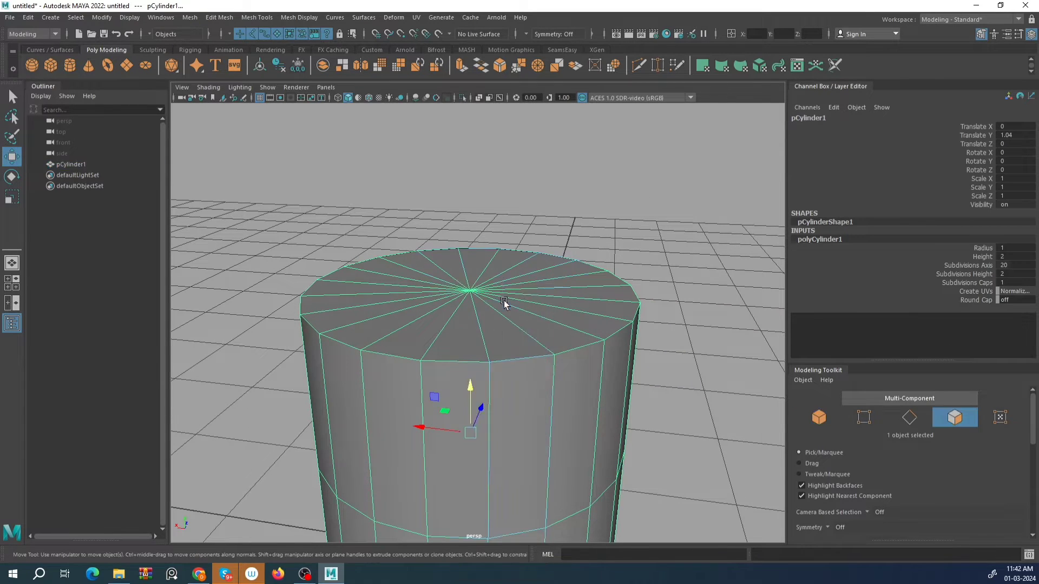
{"action": "scroll", "coordinate": [504, 316], "scroll_direction": "up", "scroll_amount": 2}
{"action": "left_click", "coordinate": [538, 319]}
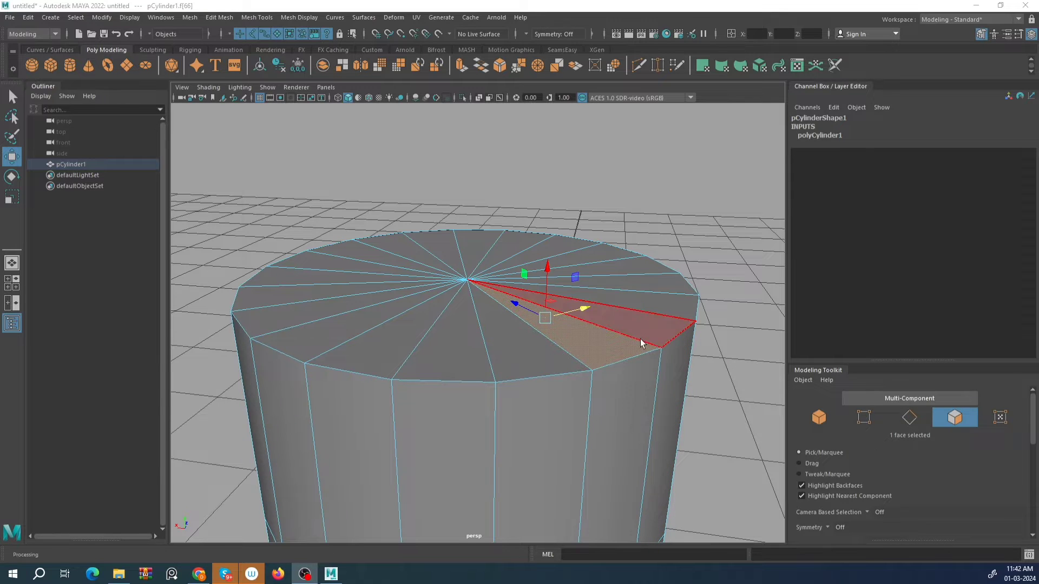
{"action": "left_click_drag", "start_coordinate": [599, 322], "coordinate": [564, 334], "text": "alt"}
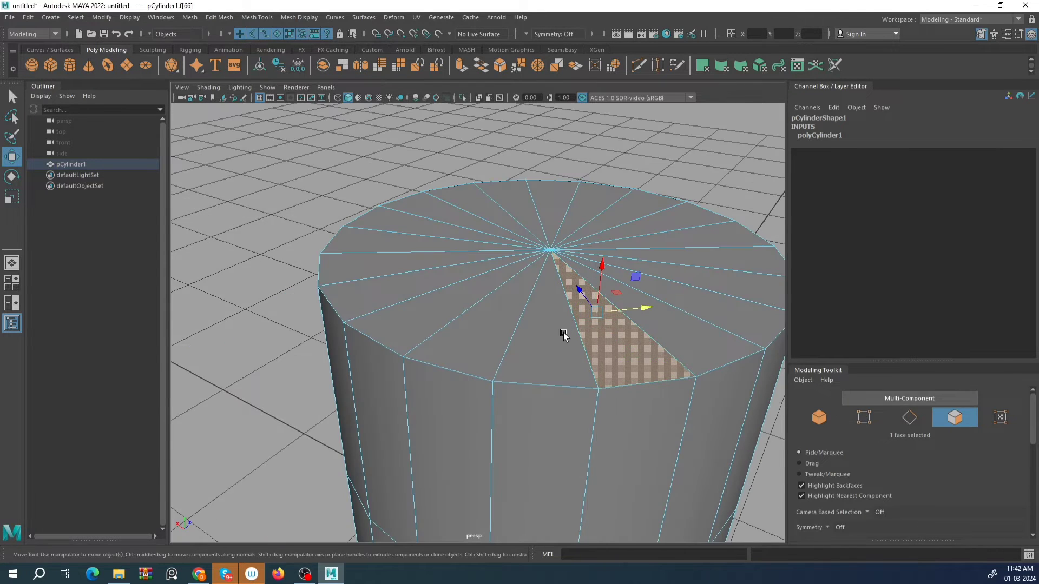
{"action": "scroll", "coordinate": [563, 334], "scroll_direction": "up", "scroll_amount": 2}
{"action": "left_click_drag", "start_coordinate": [461, 341], "coordinate": [501, 327], "text": "alt"}
{"action": "left_click", "coordinate": [610, 230]}
{"action": "scroll", "coordinate": [547, 299], "scroll_direction": "down", "scroll_amount": 3}
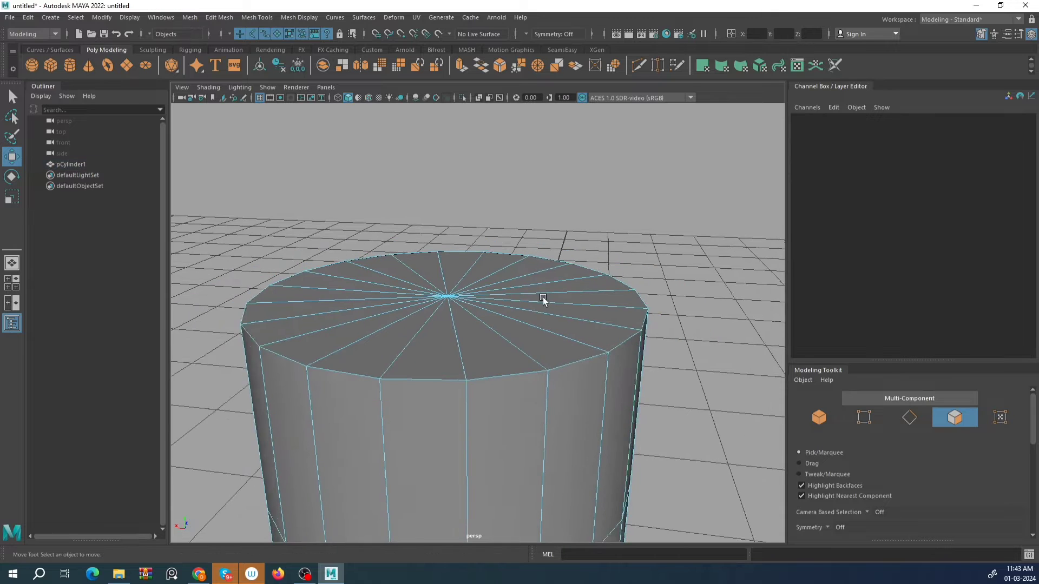
Try deleting two adjacent radial edges of the top cap in edge mode, and undo the deletion.
{"action": "left_click_drag", "start_coordinate": [545, 300], "coordinate": [559, 296], "text": "alt"}
{"action": "right_click_drag", "start_coordinate": [578, 272], "coordinate": [577, 244]}
{"action": "left_click", "coordinate": [583, 311]}
{"action": "left_click", "coordinate": [585, 310], "text": "shift"}
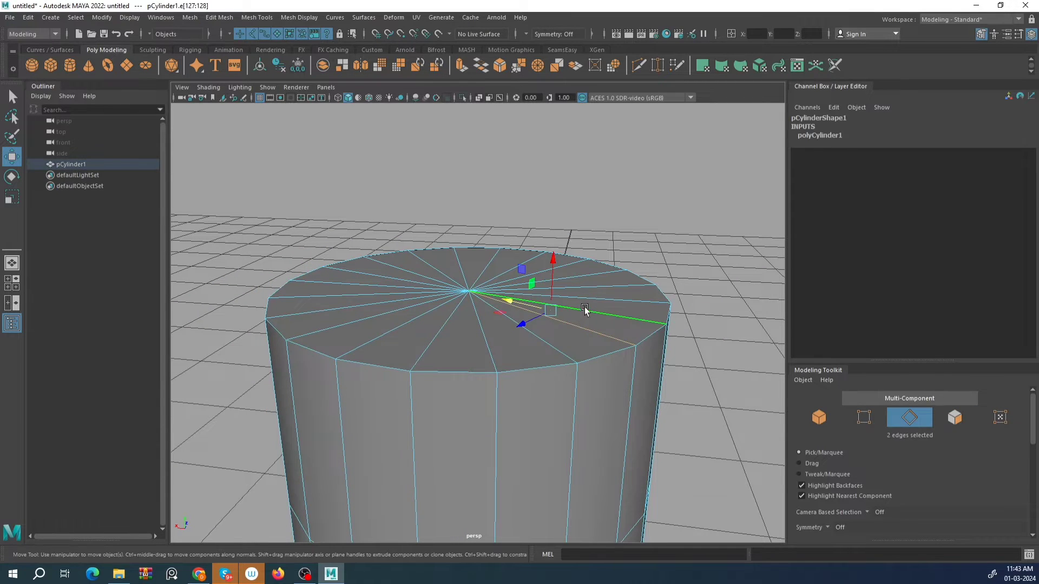
{"action": "key", "text": "Delete"}
{"action": "scroll", "coordinate": [587, 310], "scroll_direction": "up", "scroll_amount": 2}
{"action": "left_click_drag", "start_coordinate": [601, 313], "coordinate": [586, 318], "text": "alt"}
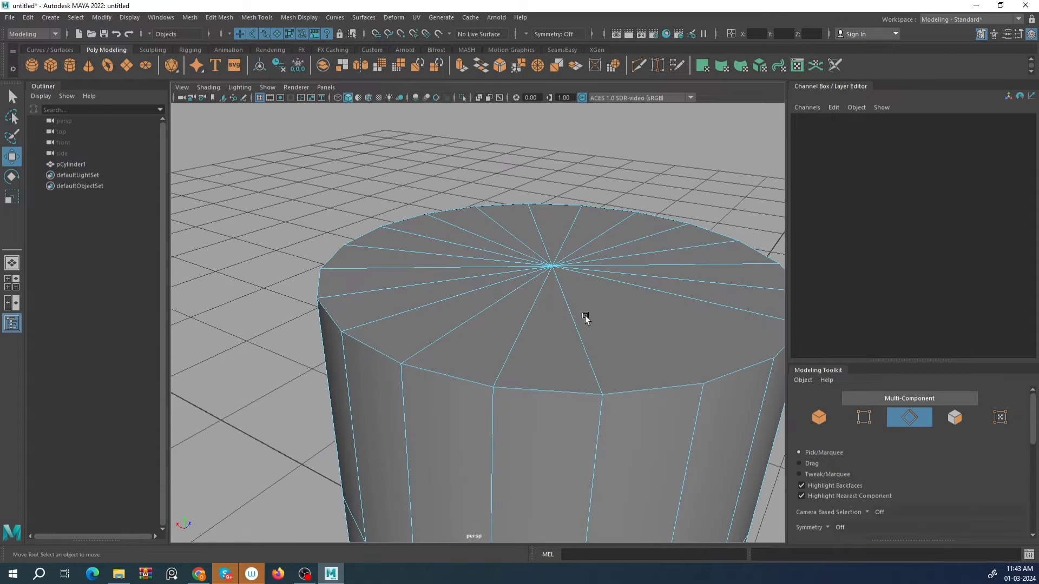
{"action": "middle_click_drag", "start_coordinate": [585, 318], "coordinate": [447, 283], "text": "alt"}
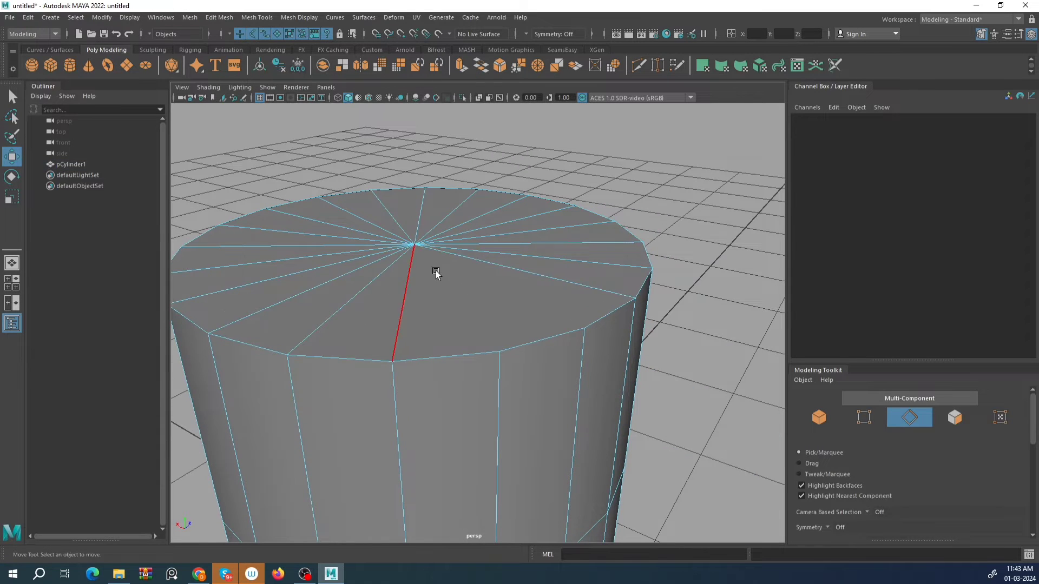
{"action": "key", "text": "ctrl+z"}
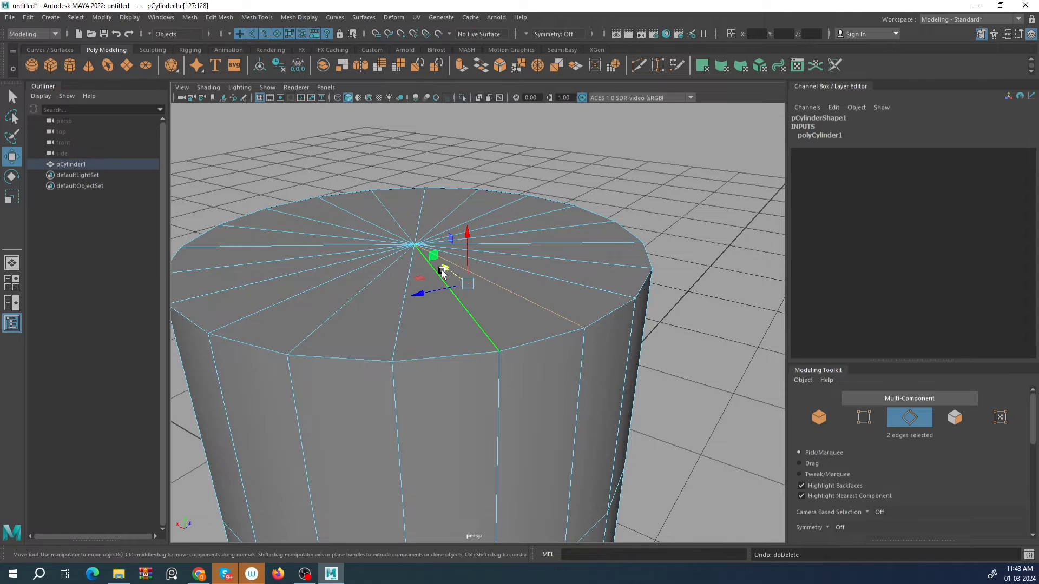
Select all the triangular faces of the cylinder's top cap in face mode and delete them.
{"action": "middle_click_drag", "start_coordinate": [440, 272], "coordinate": [454, 236], "text": "alt"}
{"action": "right_click_drag", "start_coordinate": [454, 235], "coordinate": [455, 257]}
{"action": "left_click", "coordinate": [393, 317]}
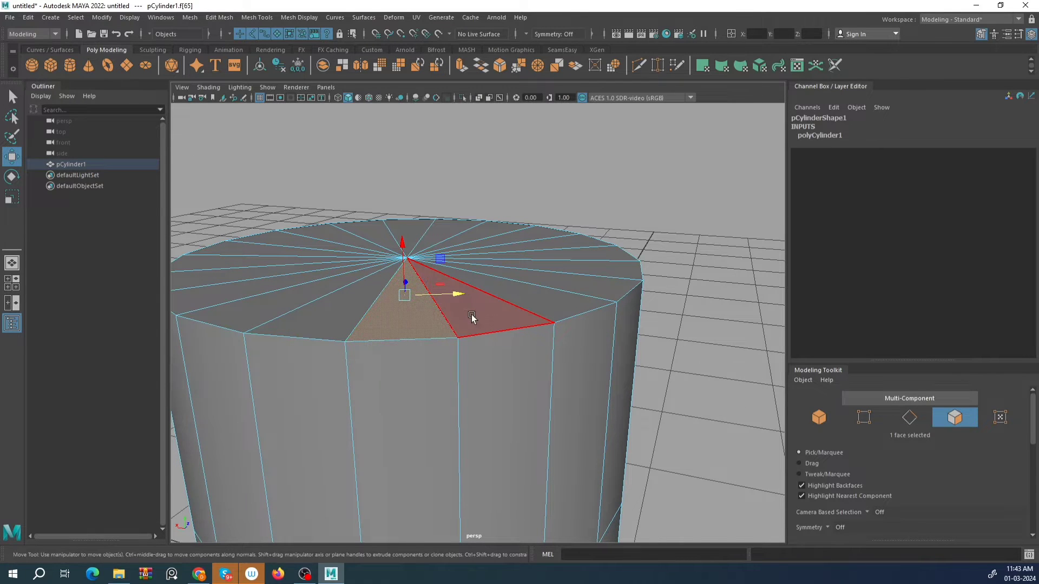
{"action": "left_click_drag", "start_coordinate": [507, 272], "coordinate": [453, 291], "text": "alt"}
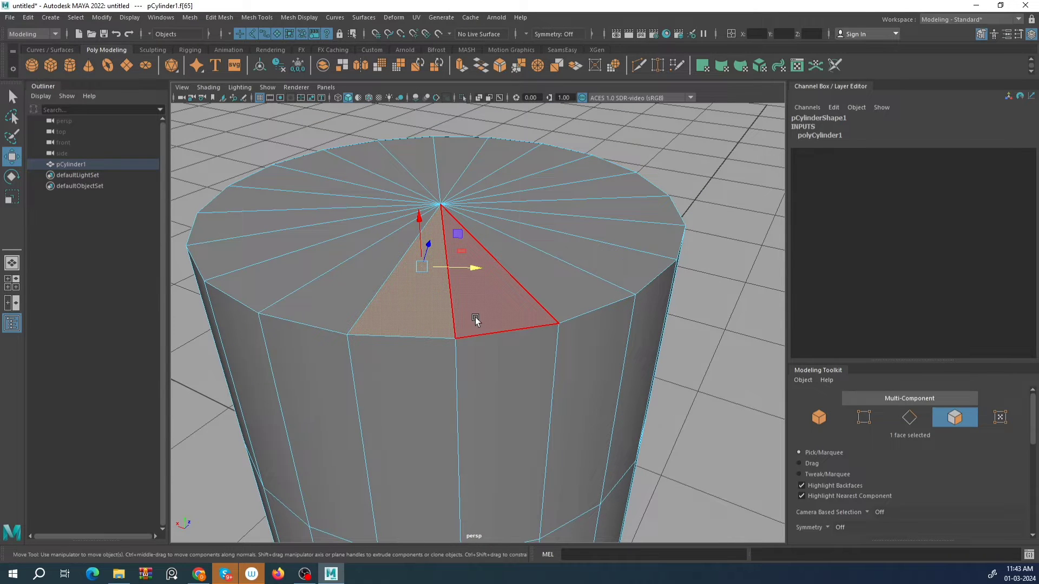
{"action": "mouse_move", "coordinate": [484, 308]}
{"action": "left_mouse_down"}
{"action": "mouse_move", "coordinate": [605, 230]}
{"action": "mouse_move", "coordinate": [603, 185]}
{"action": "mouse_move", "coordinate": [589, 172]}
{"action": "mouse_move", "coordinate": [471, 151]}
{"action": "mouse_move", "coordinate": [483, 158]}
{"action": "mouse_move", "coordinate": [362, 172]}
{"action": "mouse_move", "coordinate": [325, 195]}
{"action": "mouse_move", "coordinate": [324, 240]}
{"action": "left_mouse_up"}
{"action": "left_click", "coordinate": [324, 240], "text": "shift"}
{"action": "left_click", "coordinate": [331, 249], "text": "shift"}
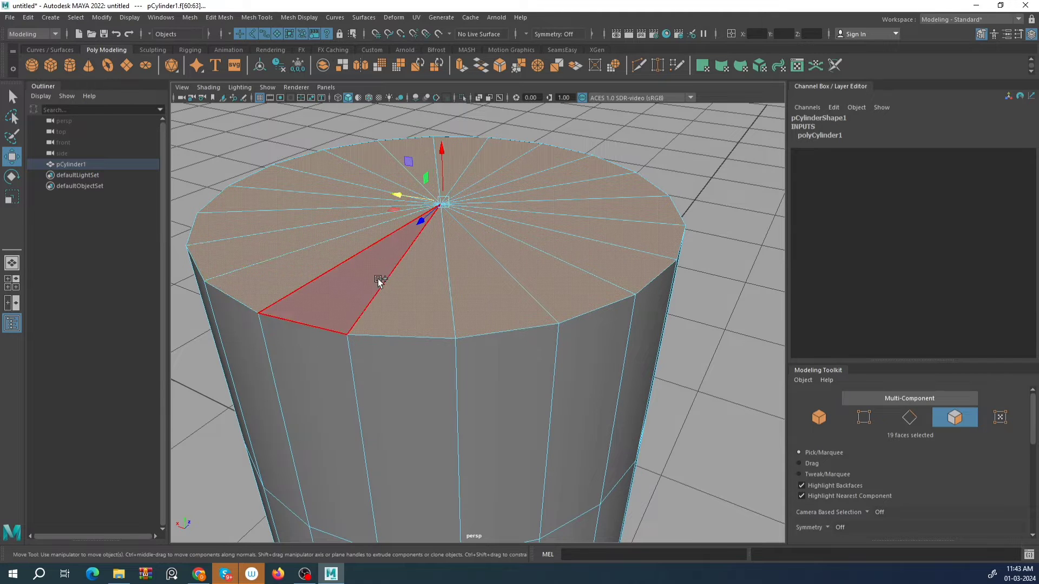
{"action": "left_click", "coordinate": [378, 279], "text": "shift"}
{"action": "left_click_drag", "start_coordinate": [550, 277], "coordinate": [441, 257], "text": "alt"}
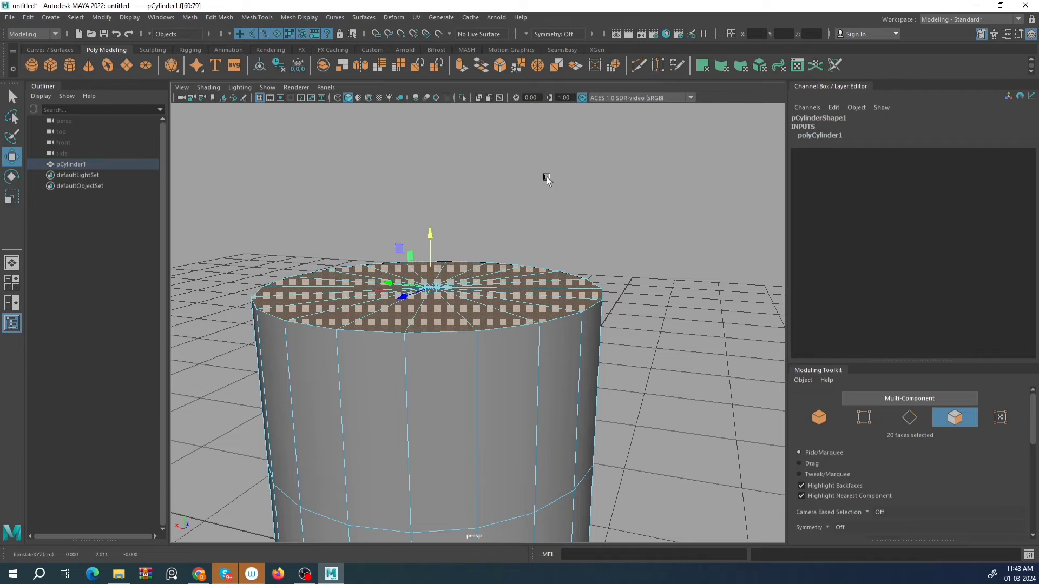
{"action": "key", "text": "Delete"}
Inspect the open cylinder's interior from above and the side in object mode, and undo the cap deletion.
{"action": "scroll", "coordinate": [550, 167], "scroll_direction": "down", "scroll_amount": 3}
{"action": "left_click_drag", "start_coordinate": [536, 204], "coordinate": [541, 239], "text": "alt"}
{"action": "scroll", "coordinate": [557, 220], "scroll_direction": "up", "scroll_amount": 4}
{"action": "scroll", "coordinate": [510, 212], "scroll_direction": "down", "scroll_amount": 3}
{"action": "scroll", "coordinate": [540, 239], "scroll_direction": "up", "scroll_amount": 4}
{"action": "right_click_drag", "start_coordinate": [540, 239], "coordinate": [713, 146]}
{"action": "scroll", "coordinate": [452, 232], "scroll_direction": "down", "scroll_amount": 3}
{"action": "left_click_drag", "start_coordinate": [452, 232], "coordinate": [542, 327], "text": "alt"}
{"action": "scroll", "coordinate": [476, 290], "scroll_direction": "up", "scroll_amount": 4}
{"action": "scroll", "coordinate": [543, 327], "scroll_direction": "up", "scroll_amount": 4}
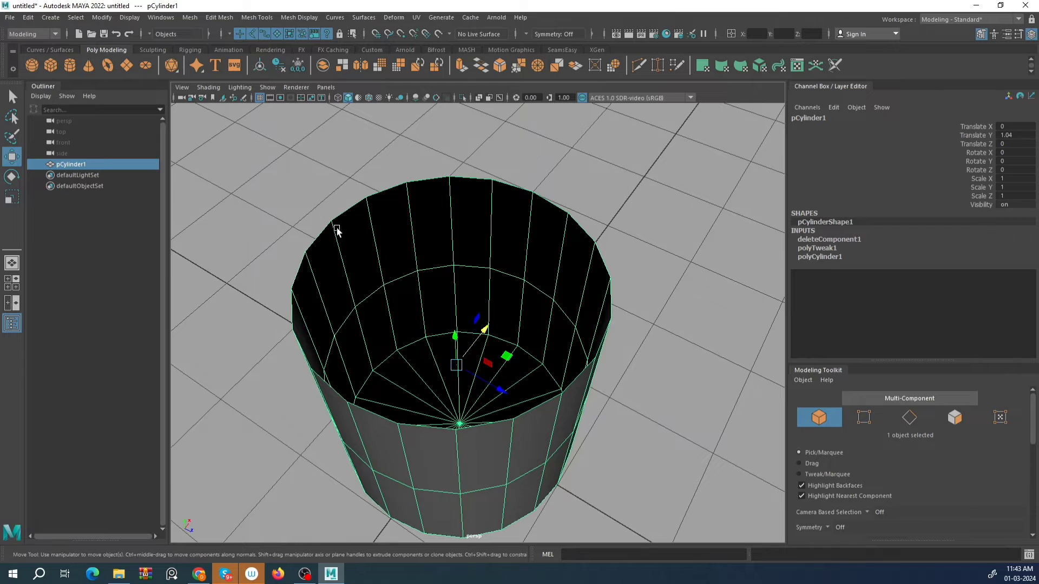
{"action": "left_click_drag", "start_coordinate": [336, 231], "coordinate": [387, 255], "text": "alt"}
{"action": "scroll", "coordinate": [453, 273], "scroll_direction": "down", "scroll_amount": 3}
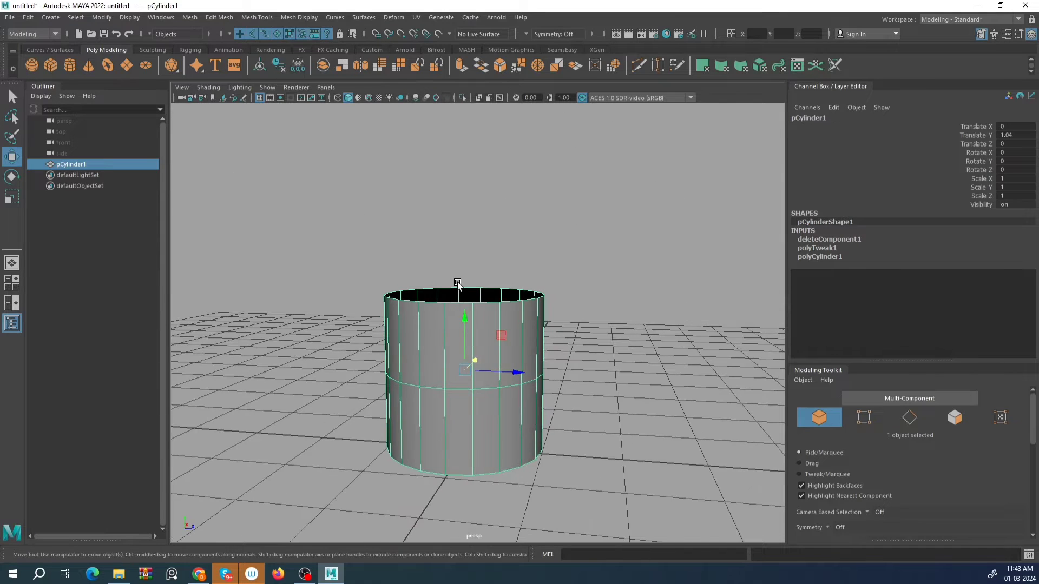
{"action": "key", "text": "ctrl+z"}
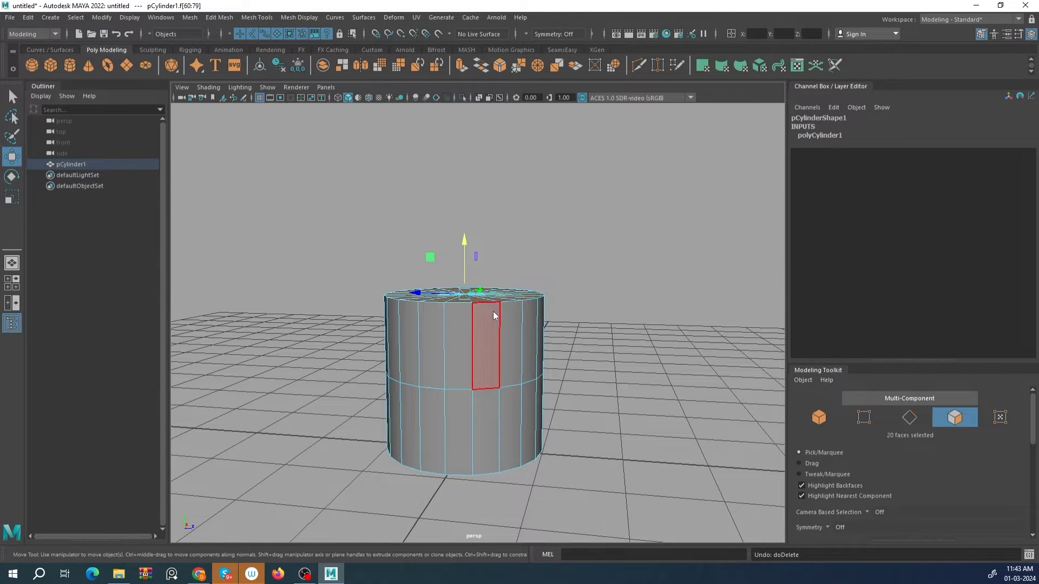
In the front view, box-select the upper faces, deselect the side faces, and delete the remaining top cap faces in perspective.
{"action": "right_click_drag", "start_coordinate": [492, 310], "coordinate": [611, 210]}
{"action": "left_click_drag", "start_coordinate": [536, 319], "coordinate": [469, 296], "text": "alt"}
{"action": "key", "text": "space"}
{"action": "key", "text": "space"}
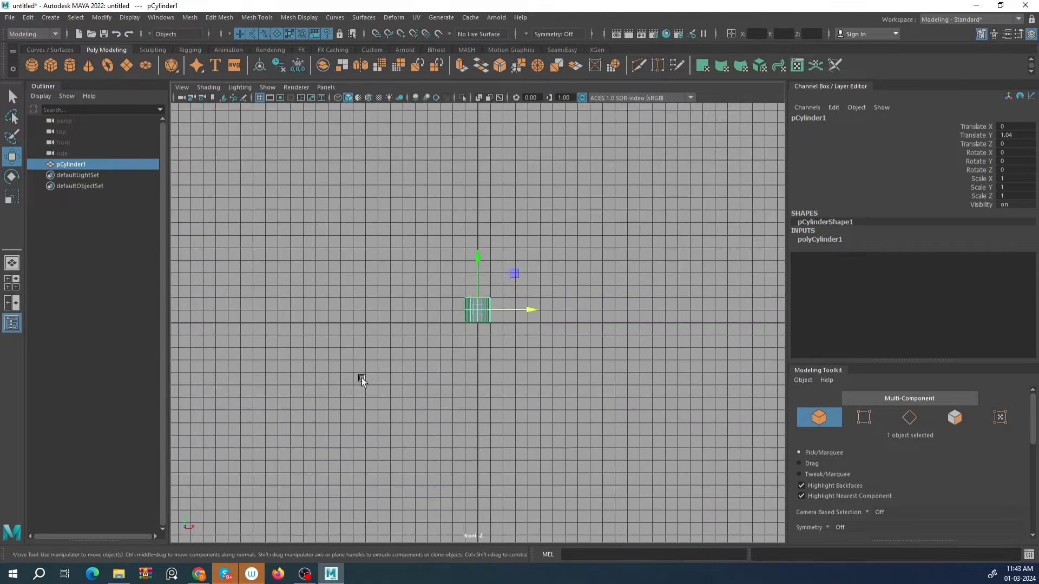
{"action": "scroll", "coordinate": [444, 333], "scroll_direction": "up", "scroll_amount": 8}
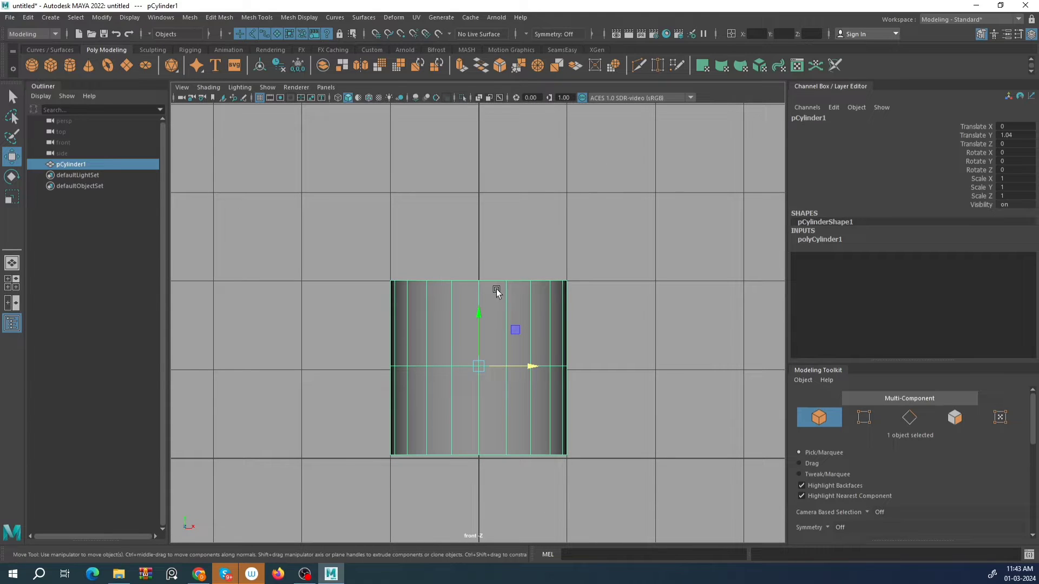
{"action": "scroll", "coordinate": [463, 436], "scroll_direction": "up", "scroll_amount": 2}
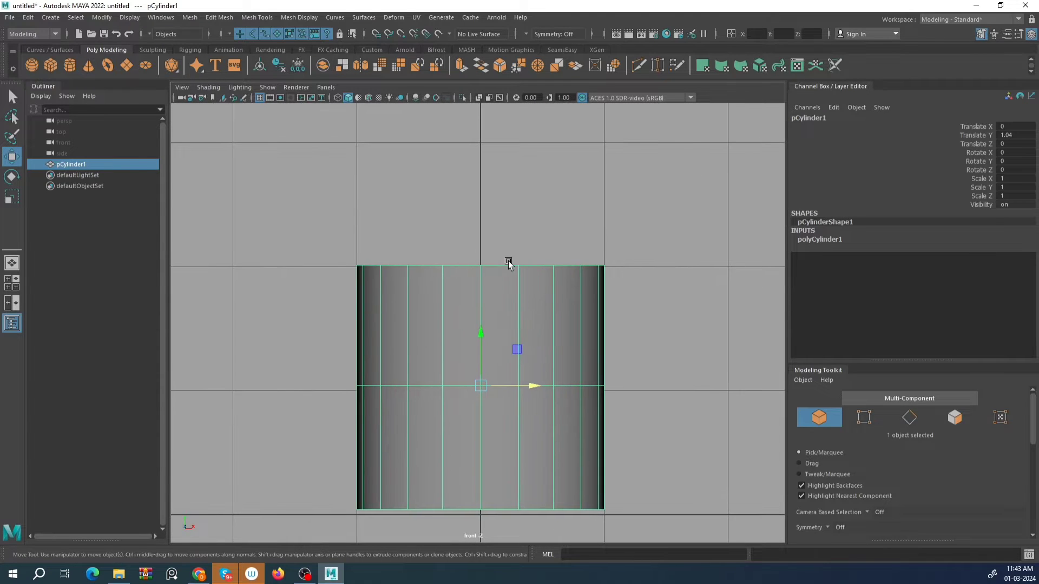
{"action": "right_click_drag", "start_coordinate": [508, 272], "coordinate": [505, 297]}
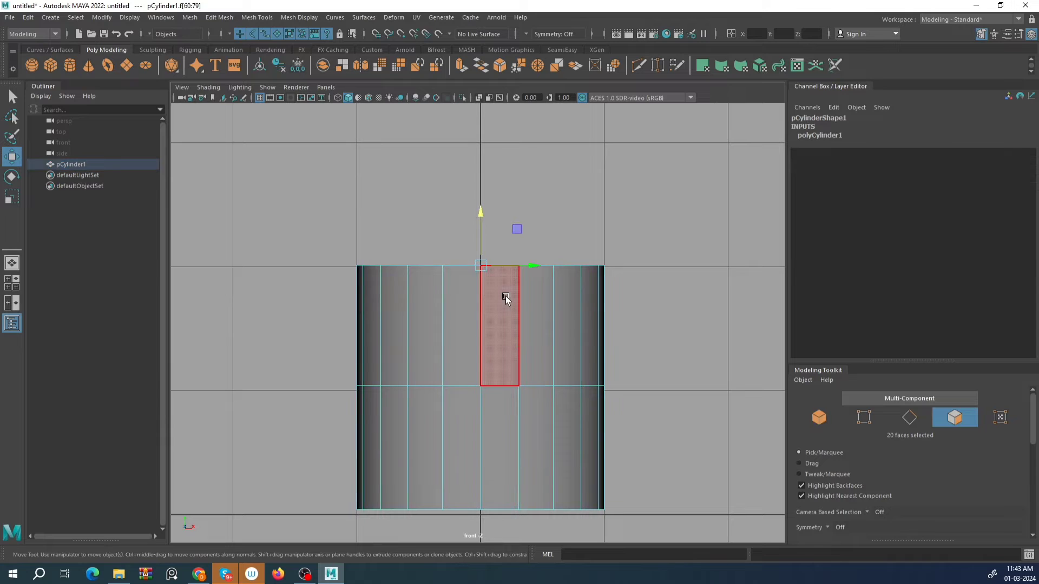
{"action": "left_click_drag", "start_coordinate": [206, 173], "coordinate": [683, 311]}
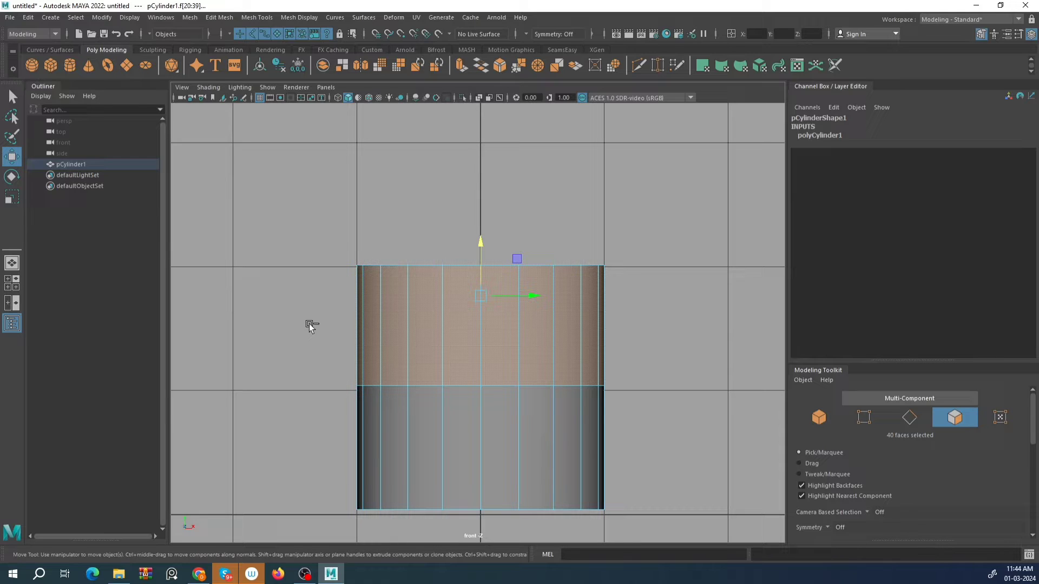
{"action": "left_click_drag", "start_coordinate": [302, 325], "coordinate": [767, 336]}
{"action": "key", "text": "space"}
{"action": "key", "text": "space"}
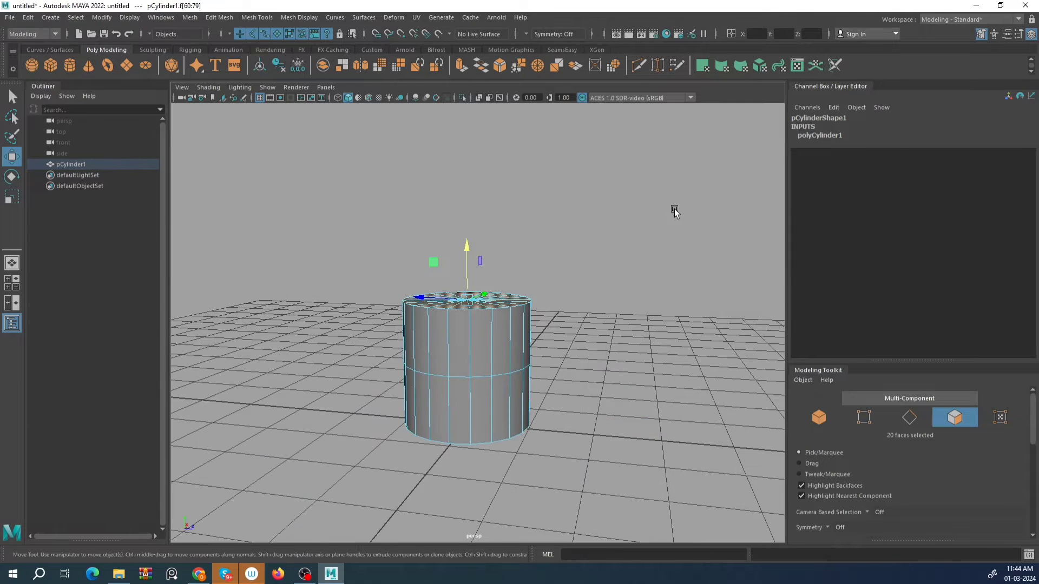
{"action": "left_click_drag", "start_coordinate": [674, 211], "coordinate": [526, 293], "text": "alt"}
{"action": "scroll", "coordinate": [526, 293], "scroll_direction": "up", "scroll_amount": 5}
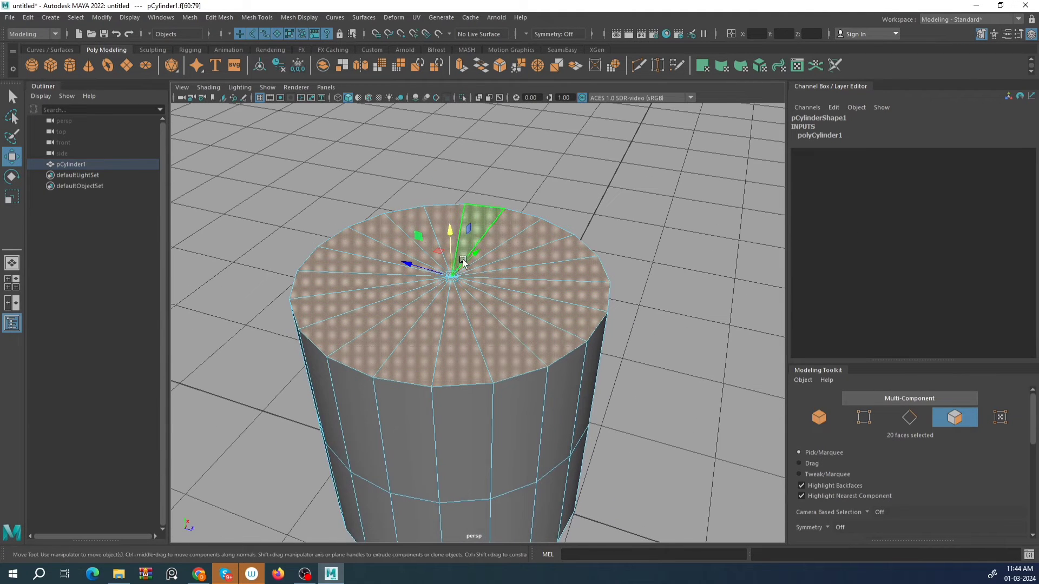
{"action": "key", "text": "Delete"}
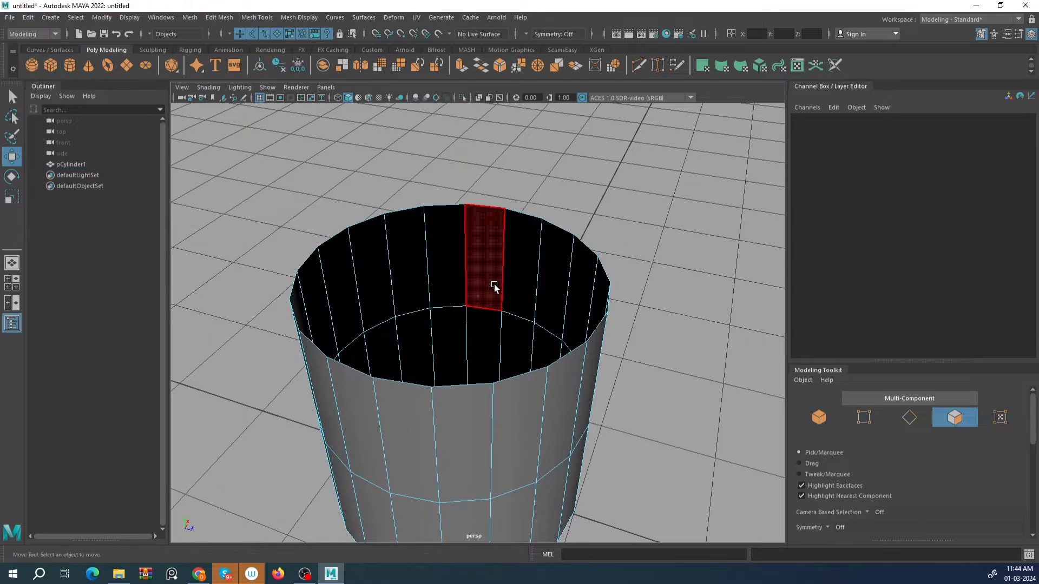
Examine the open-topped cylinder's interior and rim, with and without its wireframe, in object mode.
{"action": "scroll", "coordinate": [492, 273], "scroll_direction": "down", "scroll_amount": 6}
{"action": "left_click_drag", "start_coordinate": [492, 273], "coordinate": [460, 307], "text": "alt"}
{"action": "left_click", "coordinate": [417, 254]}
{"action": "scroll", "coordinate": [482, 278], "scroll_direction": "up", "scroll_amount": 4}
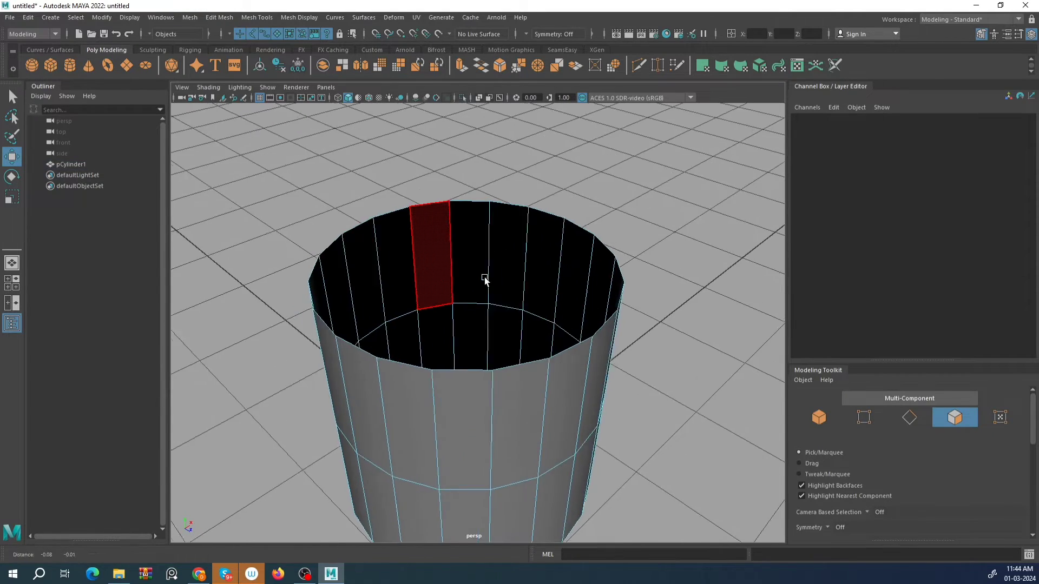
{"action": "right_click", "coordinate": [476, 241]}
{"action": "right_click_drag", "start_coordinate": [477, 241], "coordinate": [568, 196]}
{"action": "left_click", "coordinate": [628, 162]}
{"action": "scroll", "coordinate": [596, 216], "scroll_direction": "down", "scroll_amount": 5}
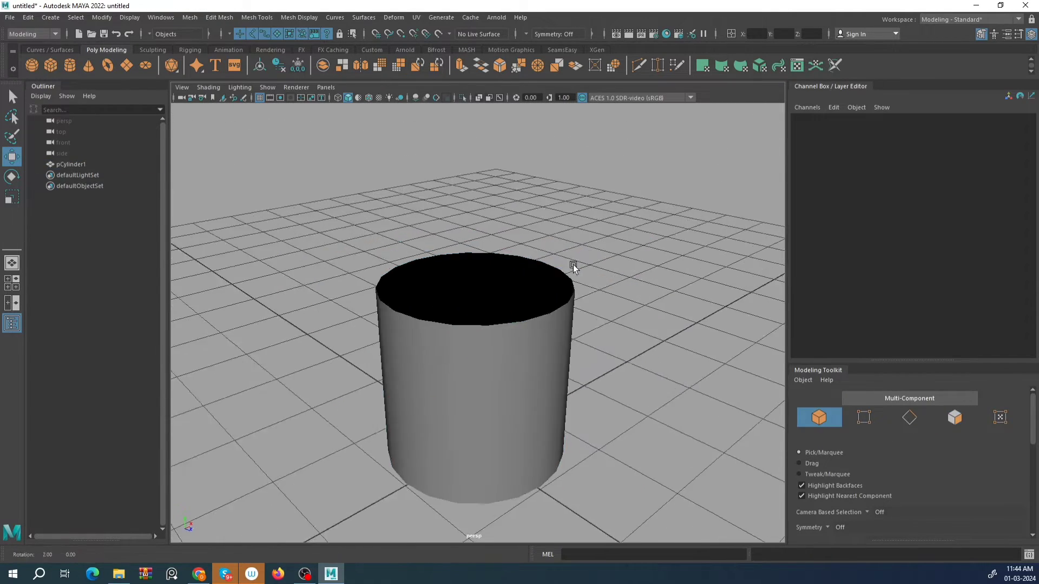
{"action": "left_click_drag", "start_coordinate": [573, 264], "coordinate": [539, 241], "text": "alt"}
{"action": "left_click", "coordinate": [477, 328]}
{"action": "scroll", "coordinate": [503, 313], "scroll_direction": "up", "scroll_amount": 3}
{"action": "left_click_drag", "start_coordinate": [503, 316], "coordinate": [560, 298], "text": "alt"}
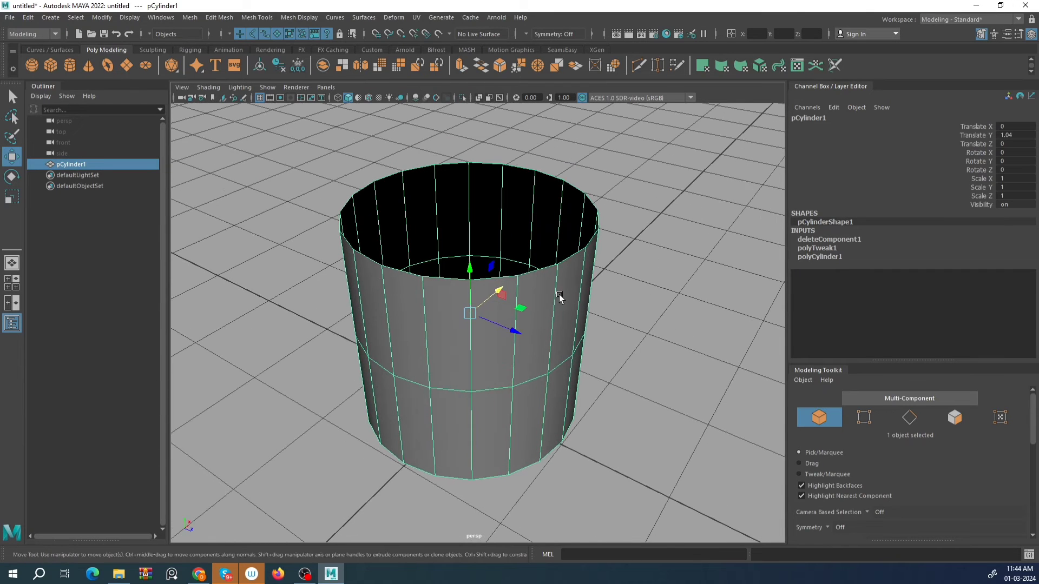
Delete three adjacent faces from the upper row of the cylinder's side.
{"action": "right_click_drag", "start_coordinate": [560, 287], "coordinate": [557, 323]}
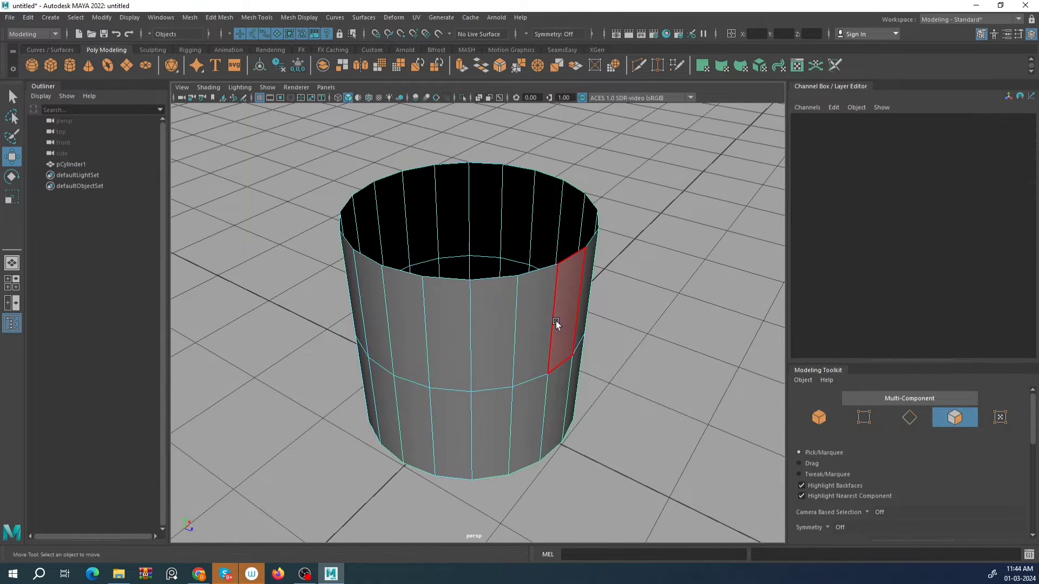
{"action": "left_click", "coordinate": [566, 287]}
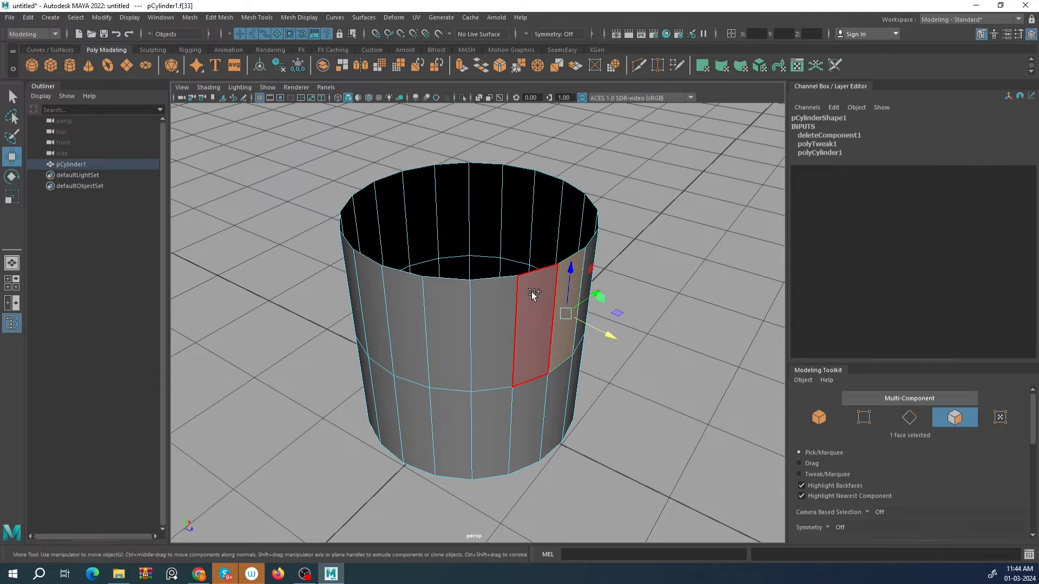
{"action": "left_click", "coordinate": [531, 291], "text": "shift"}
{"action": "left_click", "coordinate": [496, 313], "text": "shift"}
{"action": "key", "text": "Delete"}
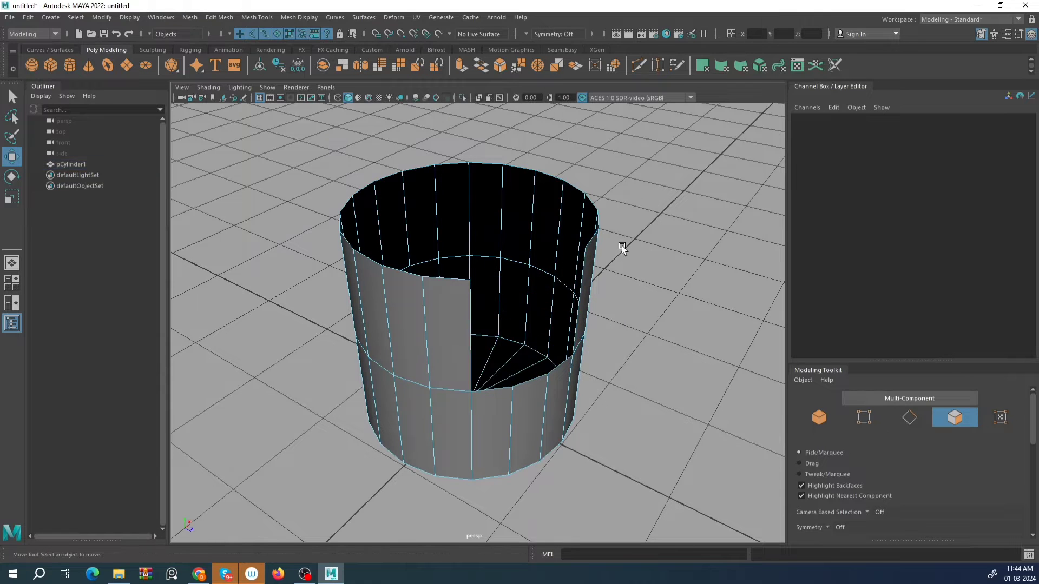
Examine the notch in the cylinder's side from several angles in object mode, both deselected and selected.
{"action": "scroll", "coordinate": [621, 251], "scroll_direction": "down", "scroll_amount": 5}
{"action": "left_click_drag", "start_coordinate": [563, 288], "coordinate": [540, 326], "text": "alt"}
{"action": "scroll", "coordinate": [500, 271], "scroll_direction": "up", "scroll_amount": 5}
{"action": "middle_click_drag", "start_coordinate": [506, 316], "coordinate": [474, 336], "text": "alt"}
{"action": "left_click_drag", "start_coordinate": [474, 338], "coordinate": [589, 294], "text": "alt"}
{"action": "left_click_drag", "start_coordinate": [476, 322], "coordinate": [500, 252], "text": "alt"}
{"action": "right_click_drag", "start_coordinate": [501, 252], "coordinate": [553, 227]}
{"action": "left_click", "coordinate": [654, 175]}
{"action": "scroll", "coordinate": [582, 281], "scroll_direction": "up", "scroll_amount": 4}
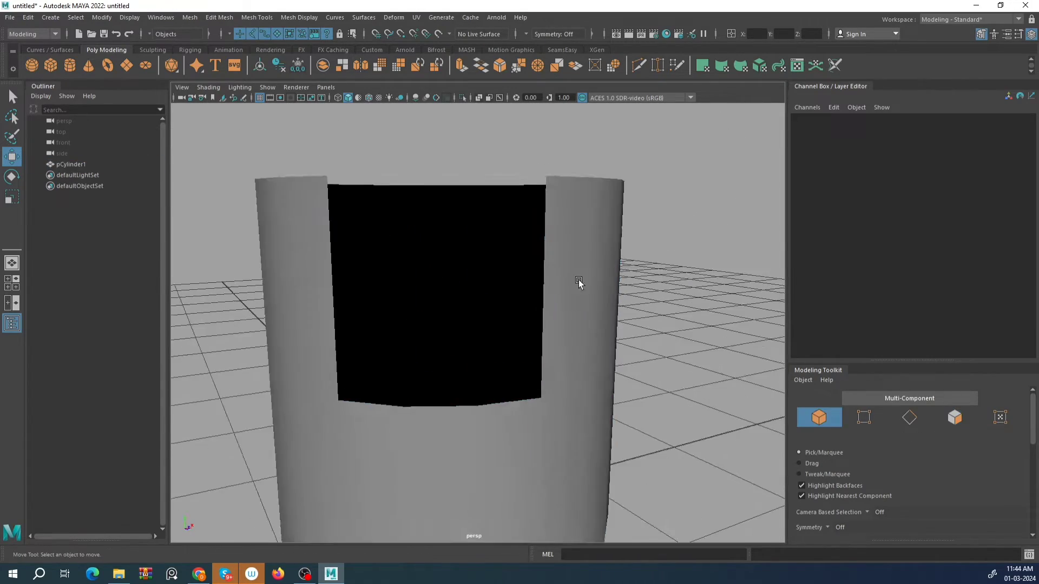
{"action": "left_click_drag", "start_coordinate": [579, 283], "coordinate": [612, 283], "text": "alt"}
{"action": "scroll", "coordinate": [541, 336], "scroll_direction": "down", "scroll_amount": 4}
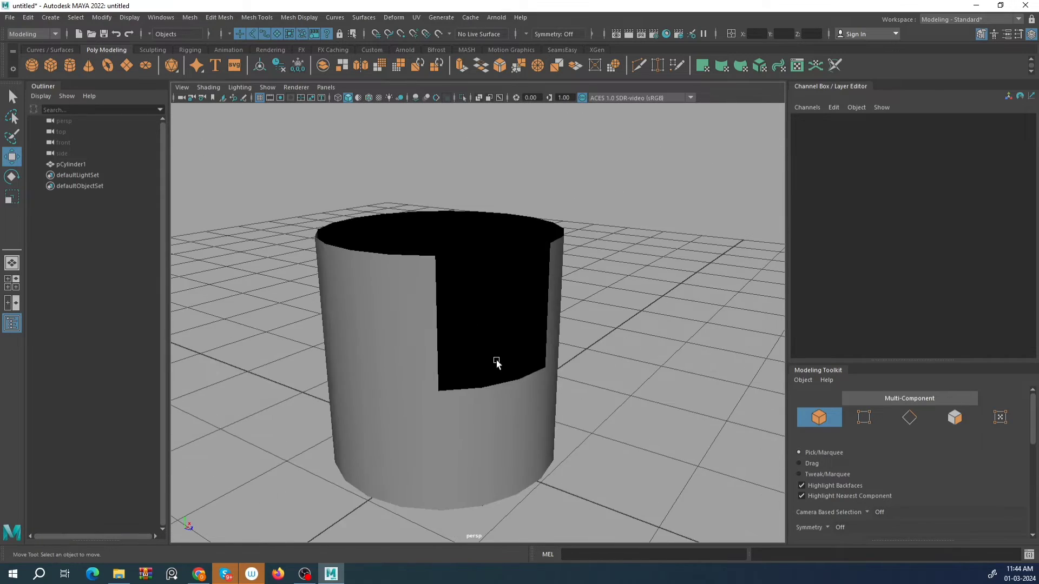
{"action": "left_click_drag", "start_coordinate": [457, 367], "coordinate": [437, 343], "text": "alt"}
{"action": "scroll", "coordinate": [470, 321], "scroll_direction": "down", "scroll_amount": 5}
{"action": "left_click", "coordinate": [535, 318]}
{"action": "scroll", "coordinate": [535, 318], "scroll_direction": "up", "scroll_amount": 3}
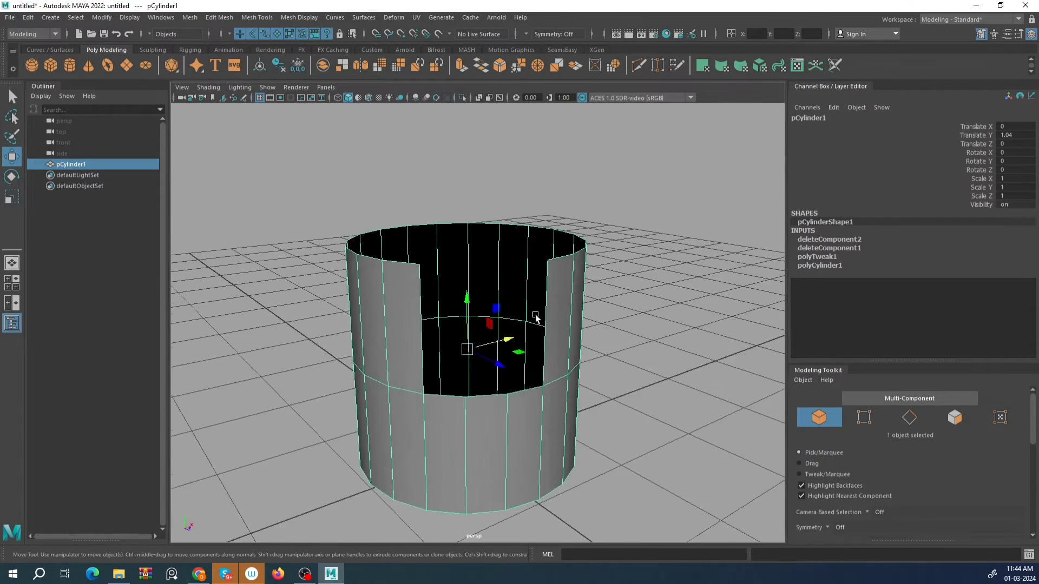
{"action": "left_click_drag", "start_coordinate": [535, 318], "coordinate": [460, 334], "text": "alt"}
{"action": "scroll", "coordinate": [458, 316], "scroll_direction": "up", "scroll_amount": 3}
{"action": "scroll", "coordinate": [457, 318], "scroll_direction": "up", "scroll_amount": 1}
Create a polygon sphere and move it beside the cylinder, to about -2.472 in Translate X and 0.999 in Translate Y.
{"action": "middle_click_drag", "start_coordinate": [459, 334], "coordinate": [702, 329], "text": "alt"}
{"action": "scroll", "coordinate": [457, 284], "scroll_direction": "down", "scroll_amount": 4}
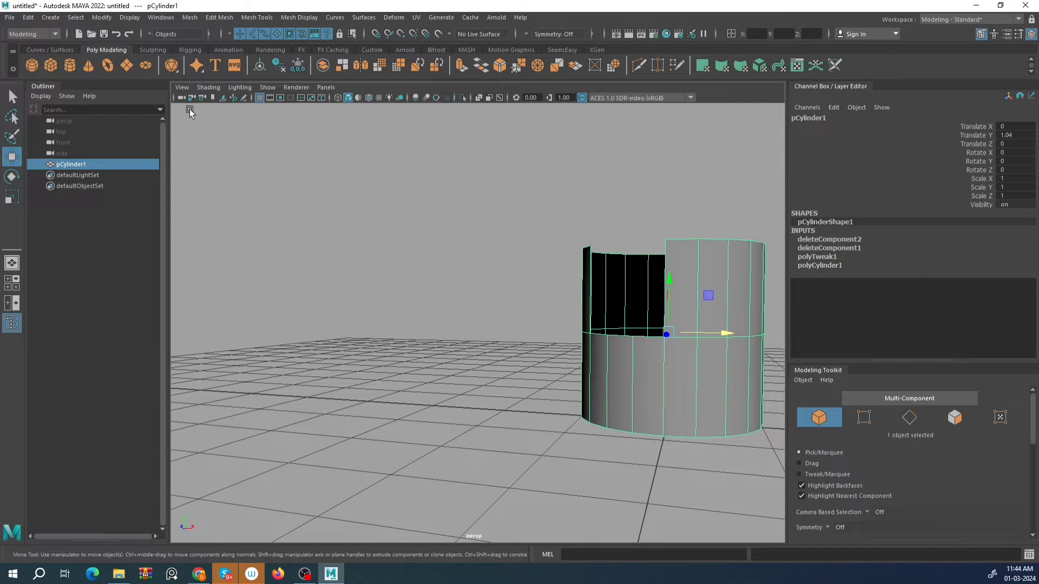
{"action": "left_click", "coordinate": [31, 65]}
{"action": "scroll", "coordinate": [469, 317], "scroll_direction": "up", "scroll_amount": 2}
{"action": "left_click_drag", "start_coordinate": [696, 411], "coordinate": [427, 271]}
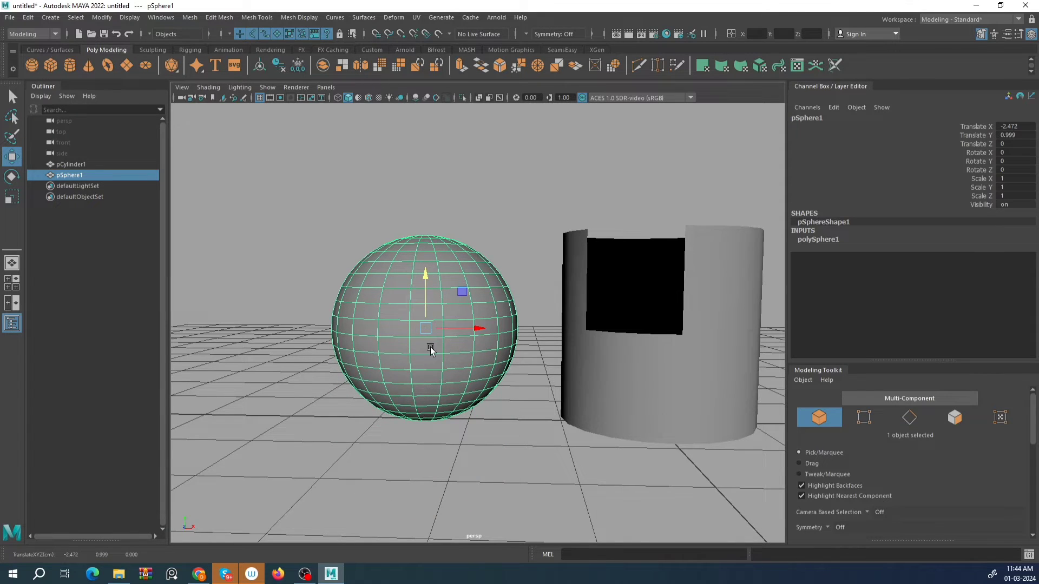
{"action": "left_click_drag", "start_coordinate": [429, 348], "coordinate": [476, 294], "text": "alt"}
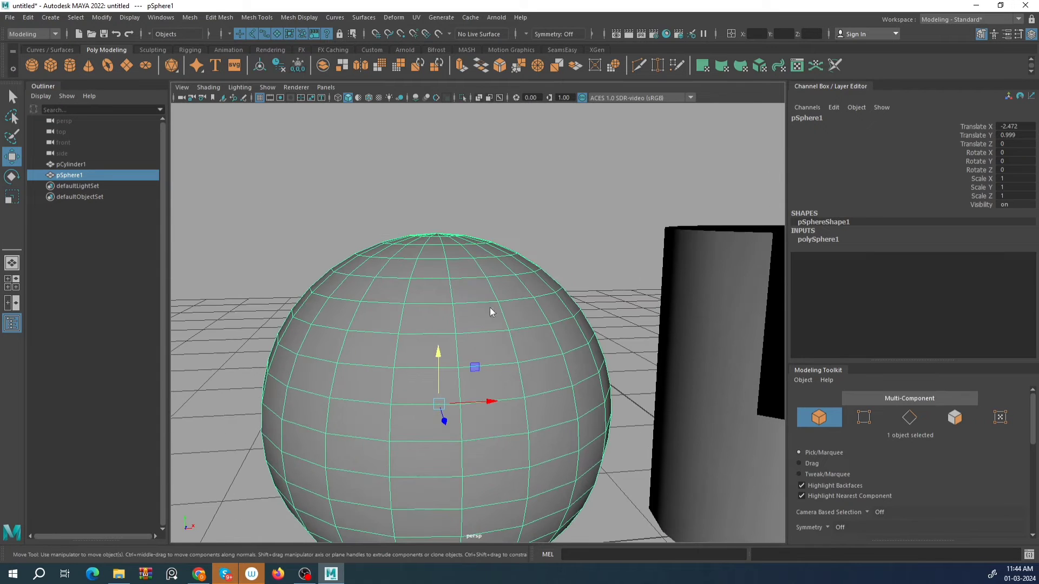
Select three alternate horizontal edge loops on the sphere in edge mode and scale them inward to form stepped rings.
{"action": "right_click_drag", "start_coordinate": [491, 310], "coordinate": [510, 169]}
{"action": "double_click", "coordinate": [478, 296]}
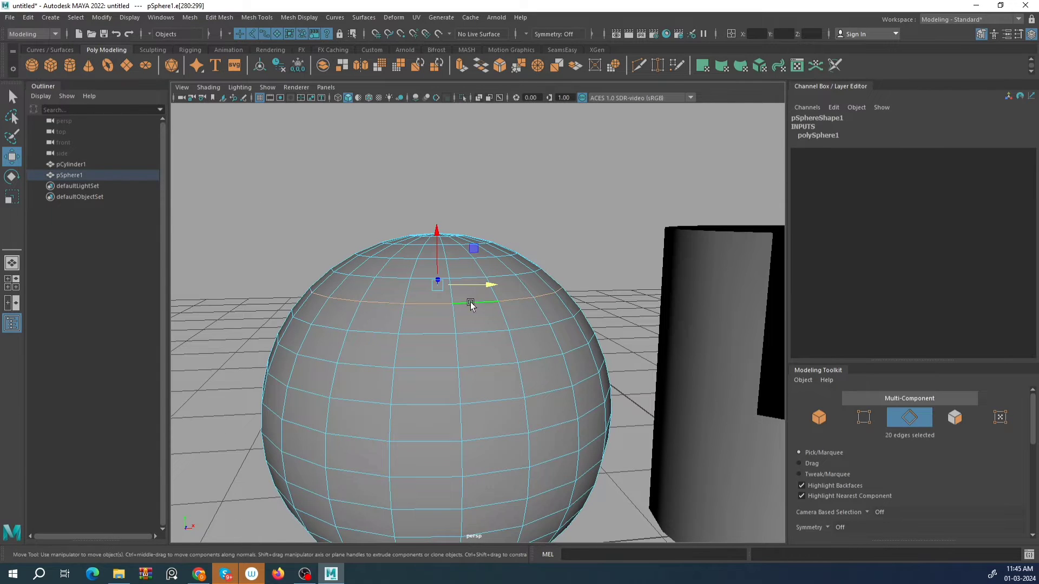
{"action": "double_click", "coordinate": [476, 366], "text": "shift"}
{"action": "left_click_drag", "start_coordinate": [476, 375], "coordinate": [409, 314], "text": "alt"}
{"action": "double_click", "coordinate": [468, 377], "text": "shift"}
{"action": "scroll", "coordinate": [467, 355], "scroll_direction": "down", "scroll_amount": 5}
{"action": "scroll", "coordinate": [455, 338], "scroll_direction": "up", "scroll_amount": 5}
{"action": "key", "text": "r"}
{"action": "mouse_move", "coordinate": [408, 305]}
{"action": "left_mouse_down"}
{"action": "mouse_move", "coordinate": [370, 304]}
{"action": "mouse_move", "coordinate": [416, 303]}
{"action": "left_mouse_up"}
{"action": "scroll", "coordinate": [361, 314], "scroll_direction": "down", "scroll_amount": 5}
{"action": "scroll", "coordinate": [433, 325], "scroll_direction": "up", "scroll_amount": 5}
{"action": "scroll", "coordinate": [415, 306], "scroll_direction": "up", "scroll_amount": 5}
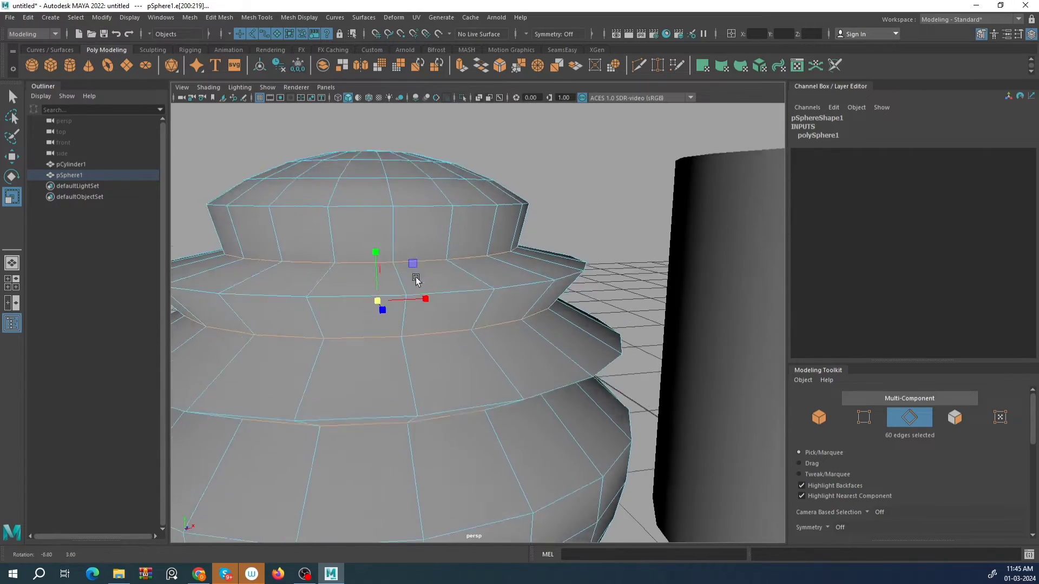
Examine the faces of the reshaped sphere's top dome and stepped rings in face mode from several angles.
{"action": "right_click_drag", "start_coordinate": [364, 159], "coordinate": [361, 182]}
{"action": "scroll", "coordinate": [362, 183], "scroll_direction": "down", "scroll_amount": 5}
{"action": "left_click_drag", "start_coordinate": [363, 182], "coordinate": [478, 239], "text": "alt"}
{"action": "scroll", "coordinate": [466, 295], "scroll_direction": "up", "scroll_amount": 5}
{"action": "scroll", "coordinate": [466, 295], "scroll_direction": "down", "scroll_amount": 5}
{"action": "scroll", "coordinate": [455, 263], "scroll_direction": "up", "scroll_amount": 4}
{"action": "scroll", "coordinate": [573, 274], "scroll_direction": "down", "scroll_amount": 5}
{"action": "scroll", "coordinate": [471, 233], "scroll_direction": "up", "scroll_amount": 3}
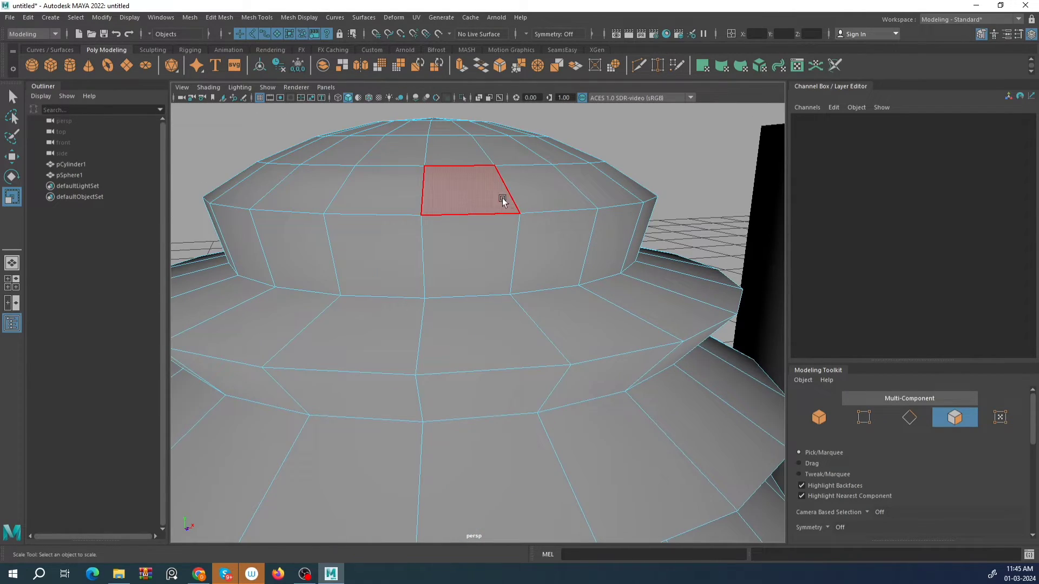
{"action": "scroll", "coordinate": [577, 223], "scroll_direction": "down", "scroll_amount": 5}
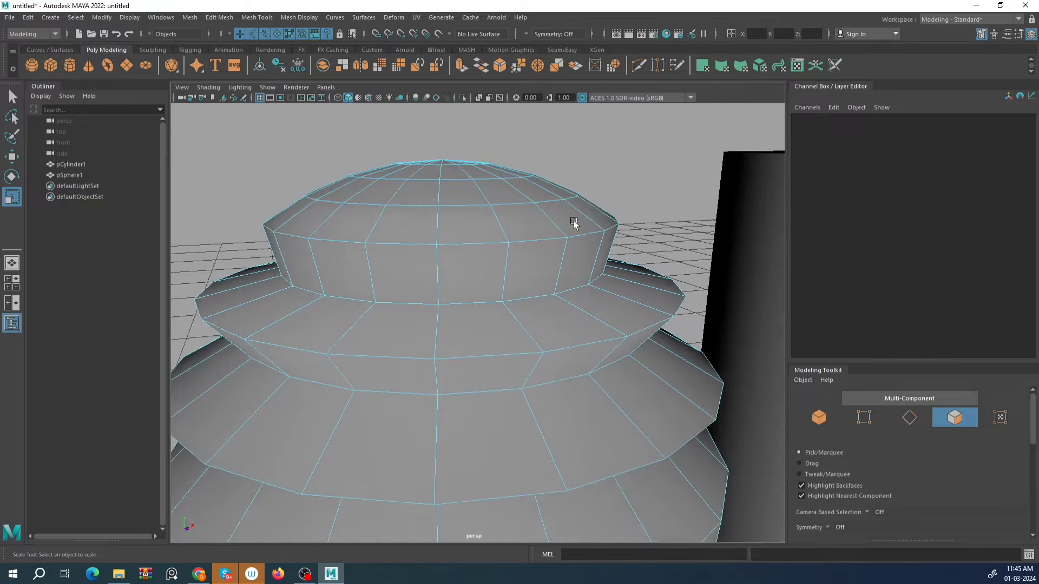
{"action": "left_click_drag", "start_coordinate": [574, 219], "coordinate": [543, 237], "text": "alt"}
{"action": "scroll", "coordinate": [465, 270], "scroll_direction": "up", "scroll_amount": 4}
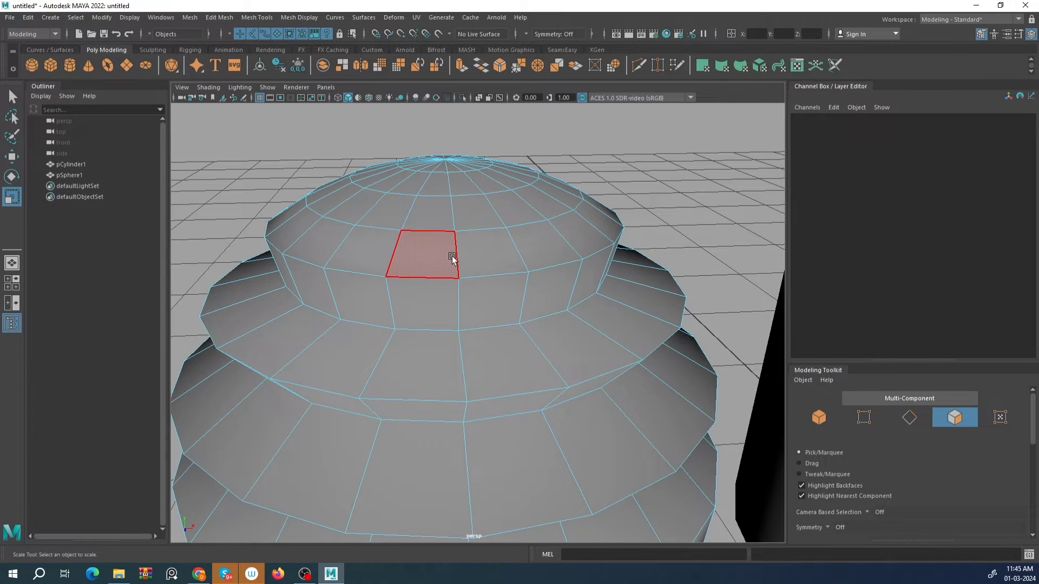
{"action": "left_click_drag", "start_coordinate": [455, 255], "coordinate": [471, 232], "text": "alt"}
{"action": "scroll", "coordinate": [489, 313], "scroll_direction": "up", "scroll_amount": 2}
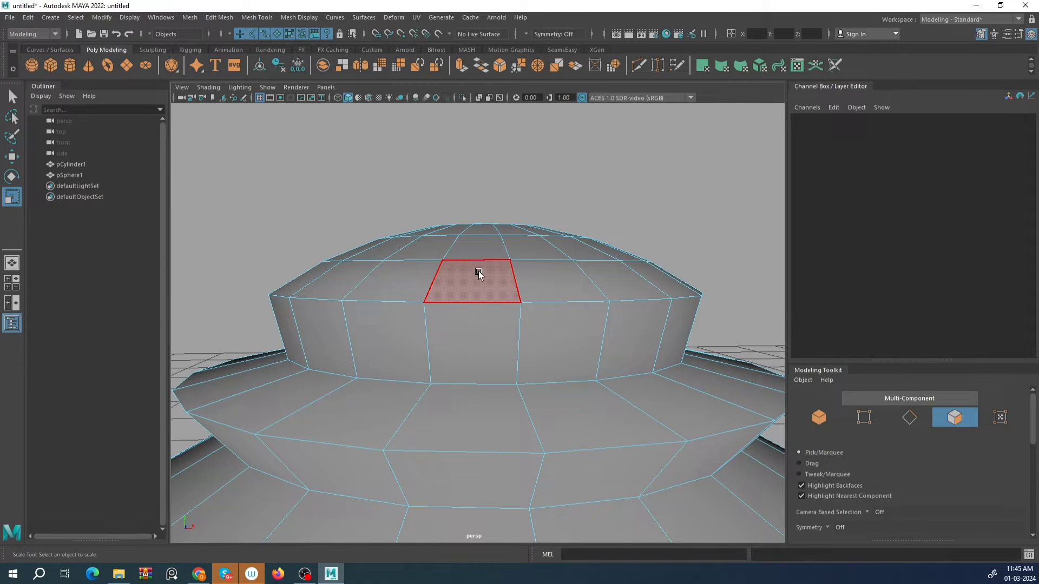
{"action": "scroll", "coordinate": [538, 262], "scroll_direction": "down", "scroll_amount": 5}
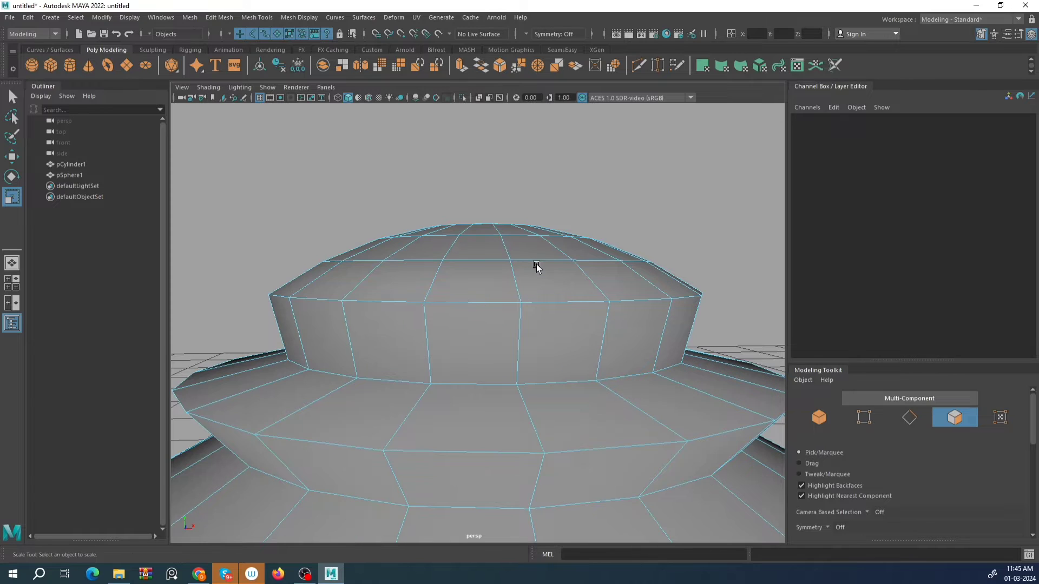
{"action": "scroll", "coordinate": [535, 266], "scroll_direction": "up", "scroll_amount": 5}
{"action": "left_click_drag", "start_coordinate": [535, 267], "coordinate": [492, 244], "text": "alt"}
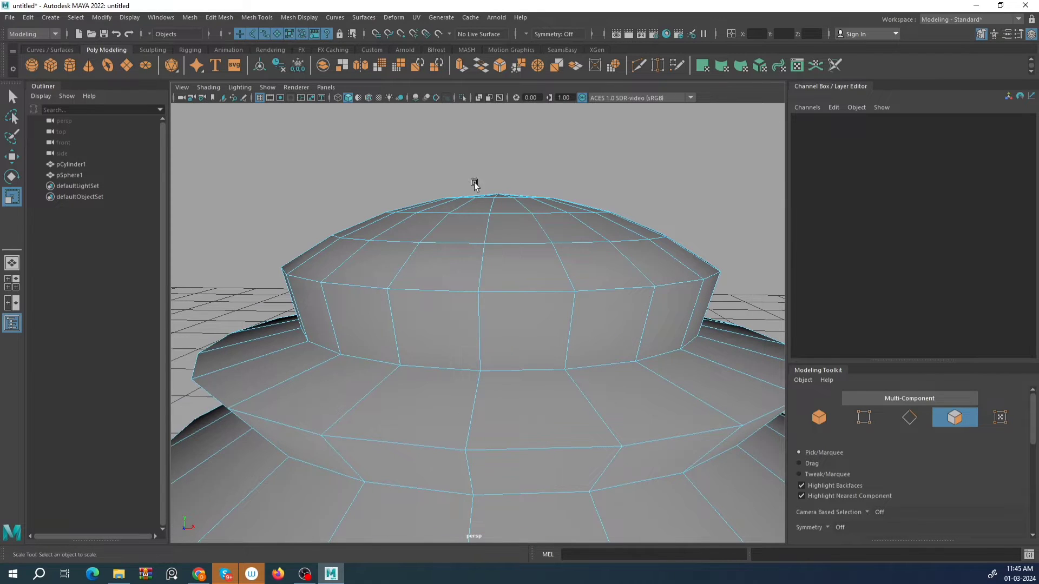
Select the ring of faces around the rim of the sphere's top dome and delete it.
{"action": "left_click", "coordinate": [448, 262]}
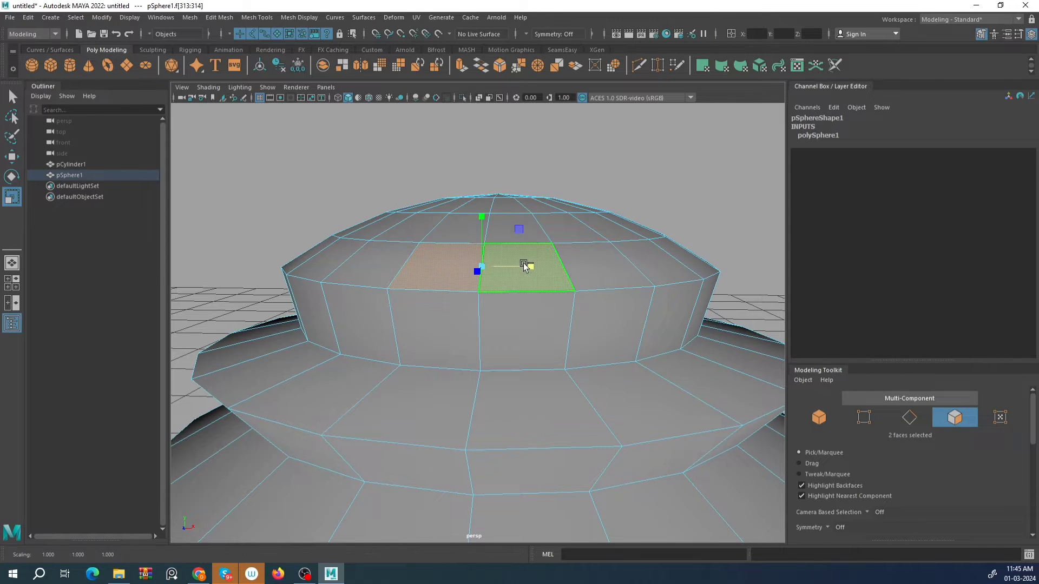
{"action": "left_click_drag", "start_coordinate": [523, 263], "coordinate": [531, 314], "text": "alt"}
{"action": "double_click", "coordinate": [525, 285], "text": "shift"}
{"action": "left_click_drag", "start_coordinate": [410, 259], "coordinate": [522, 283], "text": "alt"}
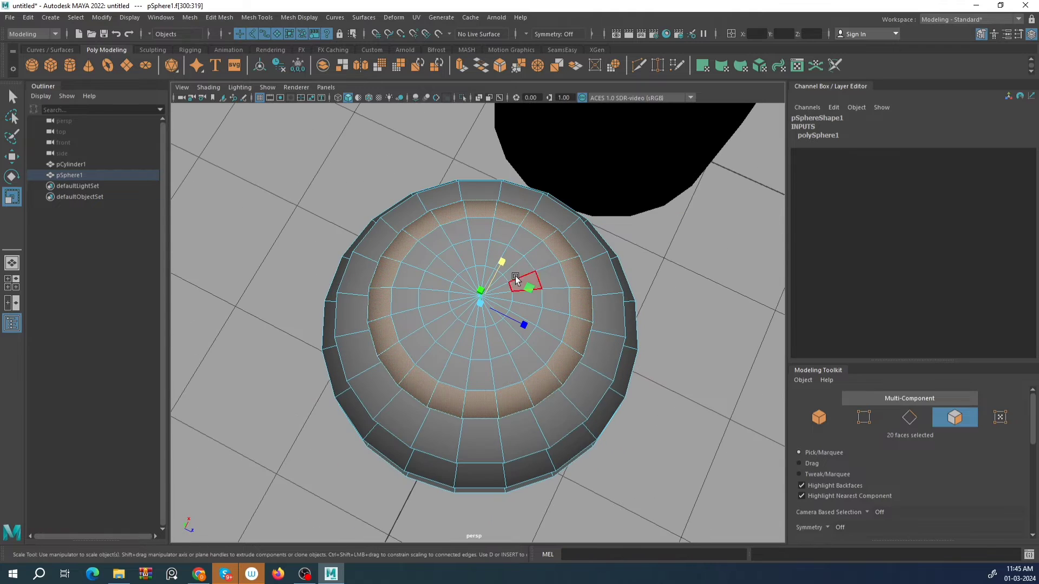
{"action": "left_click_drag", "start_coordinate": [450, 301], "coordinate": [473, 242], "text": "alt"}
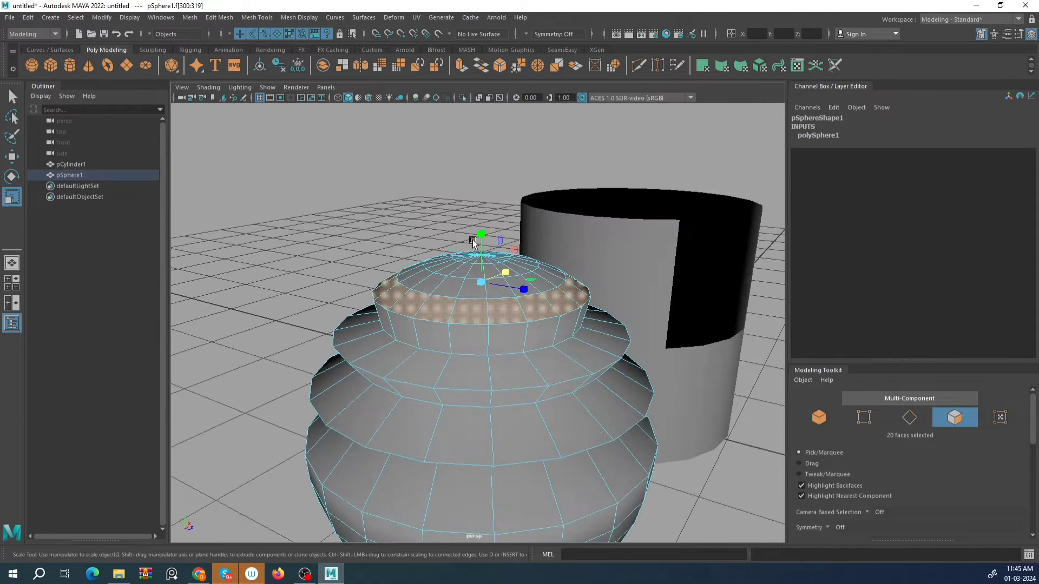
{"action": "key", "text": "Delete"}
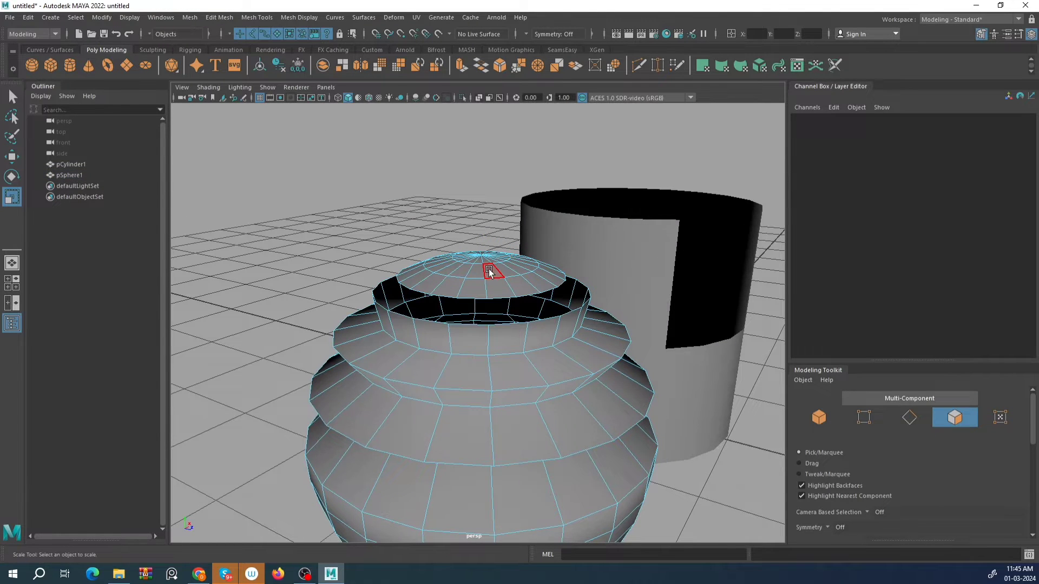
Select all remaining faces of the sphere's detached top cap, delete them, and return to object mode.
{"action": "double_click", "coordinate": [489, 271]}
{"action": "left_click_drag", "start_coordinate": [492, 266], "coordinate": [428, 298], "text": "alt"}
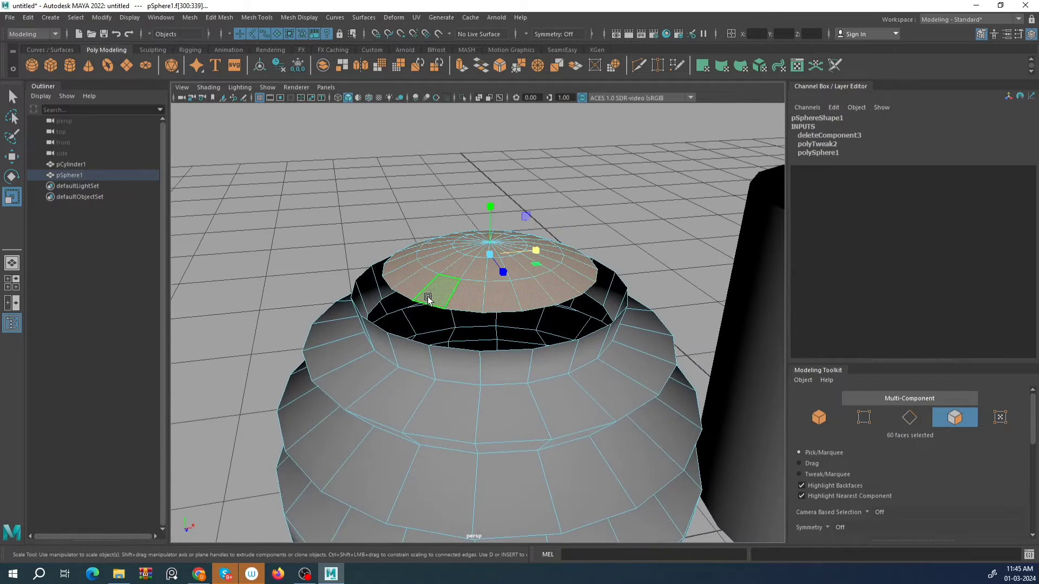
{"action": "left_click_drag", "start_coordinate": [378, 354], "coordinate": [404, 270], "text": "alt"}
{"action": "key", "text": "Delete"}
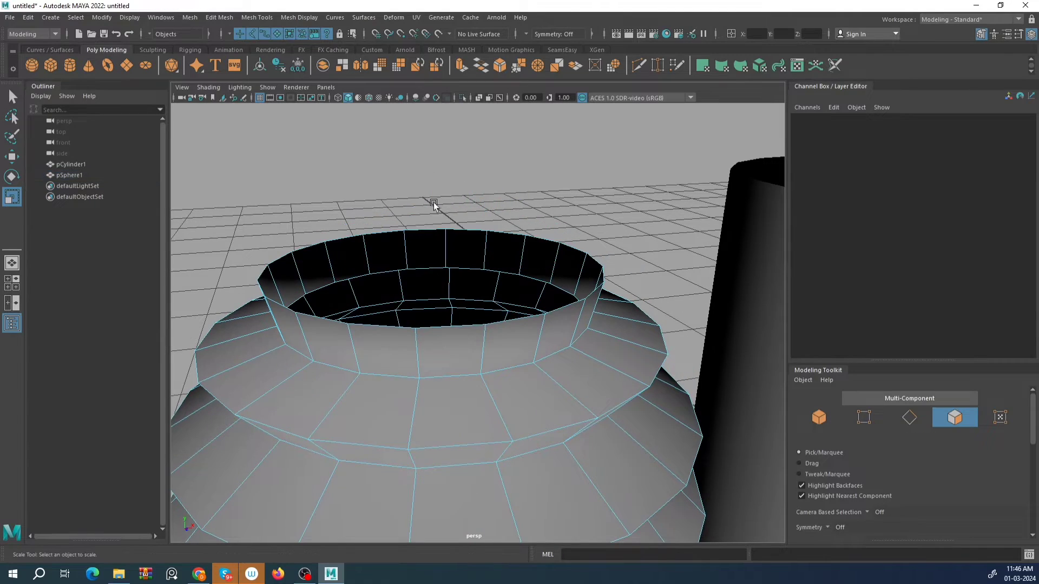
{"action": "key", "text": "F8"}
{"action": "left_click", "coordinate": [516, 133]}
{"action": "scroll", "coordinate": [518, 173], "scroll_direction": "down", "scroll_amount": 5}
{"action": "left_click_drag", "start_coordinate": [520, 209], "coordinate": [422, 265], "text": "alt"}
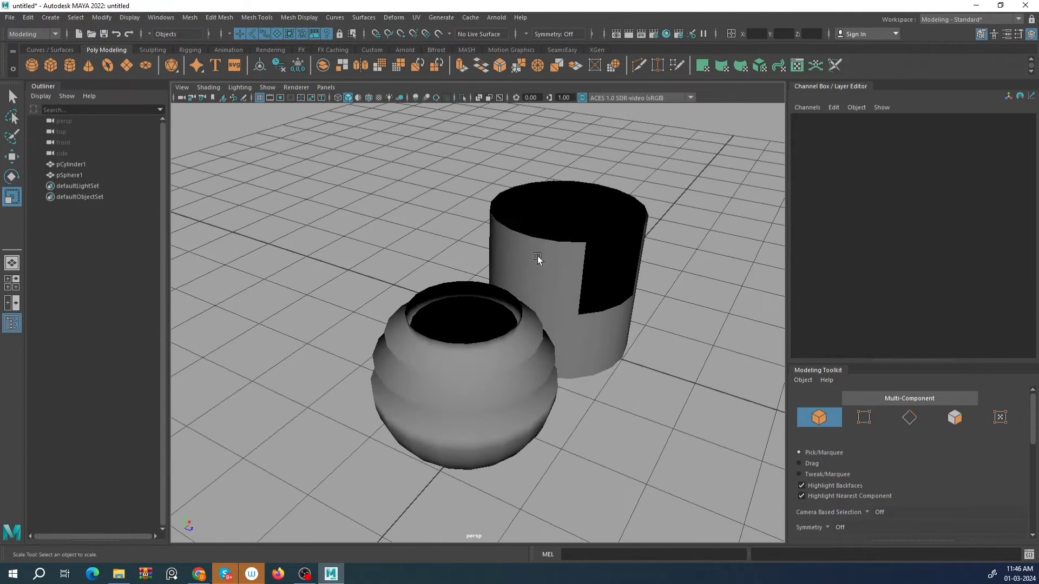
Show the underside of the sphere in the front view and switch the sphere to face mode.
{"action": "left_click", "coordinate": [428, 297]}
{"action": "scroll", "coordinate": [438, 286], "scroll_direction": "down", "scroll_amount": 2}
{"action": "key", "text": "space"}
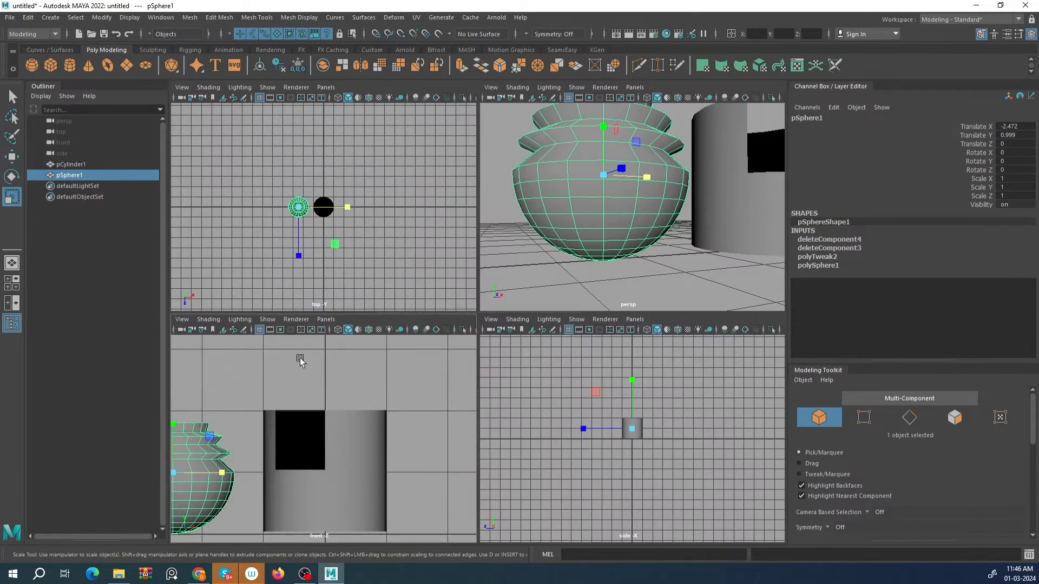
{"action": "key", "text": "space"}
{"action": "scroll", "coordinate": [479, 285], "scroll_direction": "up", "scroll_amount": 6}
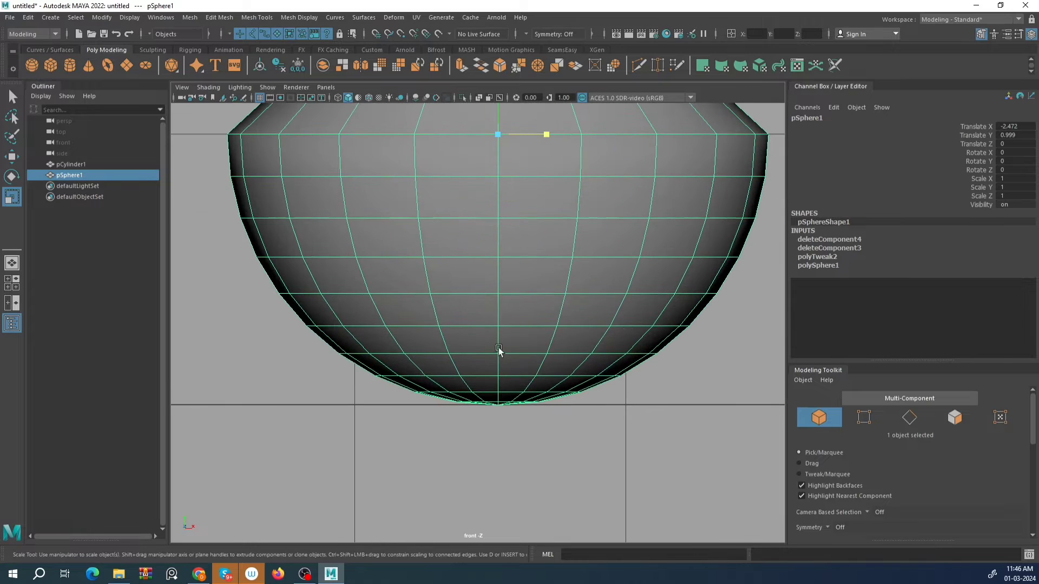
{"action": "left_click", "coordinate": [610, 465]}
{"action": "left_click", "coordinate": [589, 272]}
{"action": "right_click_drag", "start_coordinate": [590, 241], "coordinate": [589, 270]}
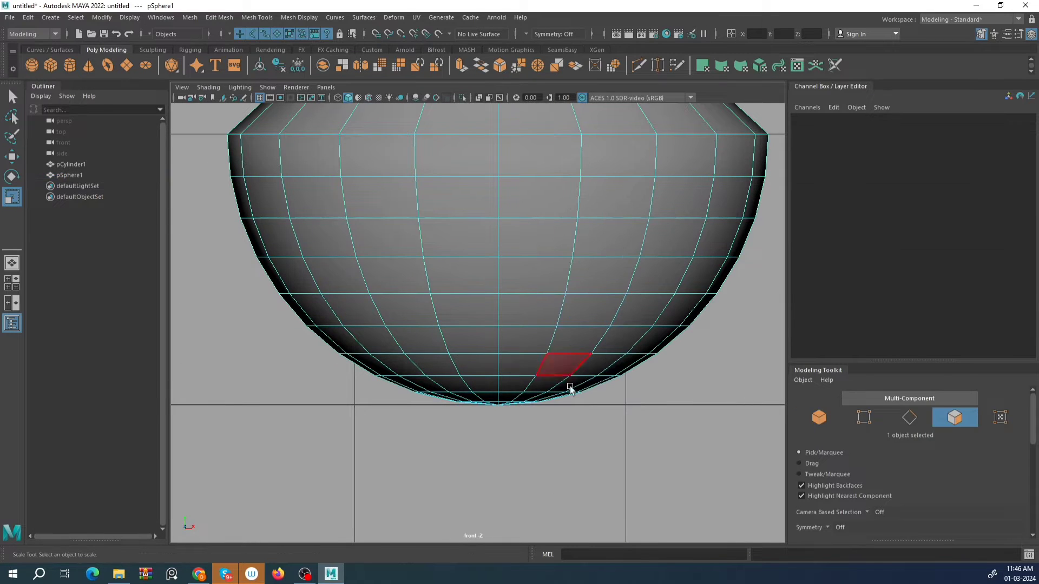
Try to marquee-select the lowest rows of faces on the sphere in the front view.
{"action": "left_click", "coordinate": [660, 480]}
{"action": "left_click_drag", "start_coordinate": [702, 501], "coordinate": [273, 337]}
{"action": "scroll", "coordinate": [503, 369], "scroll_direction": "down", "scroll_amount": 8}
{"action": "scroll", "coordinate": [517, 368], "scroll_direction": "up", "scroll_amount": 7}
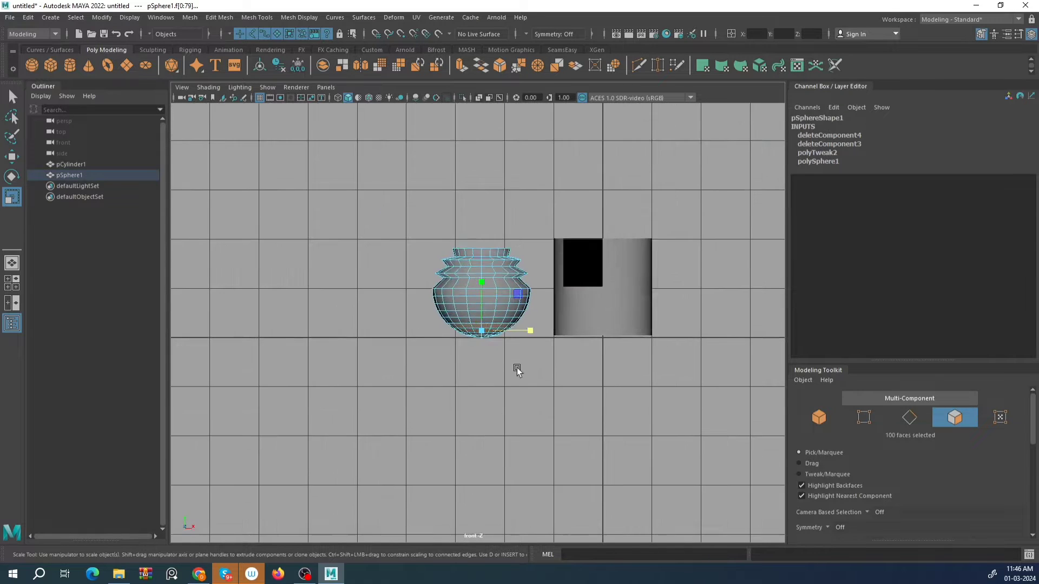
{"action": "scroll", "coordinate": [520, 377], "scroll_direction": "up", "scroll_amount": 5}
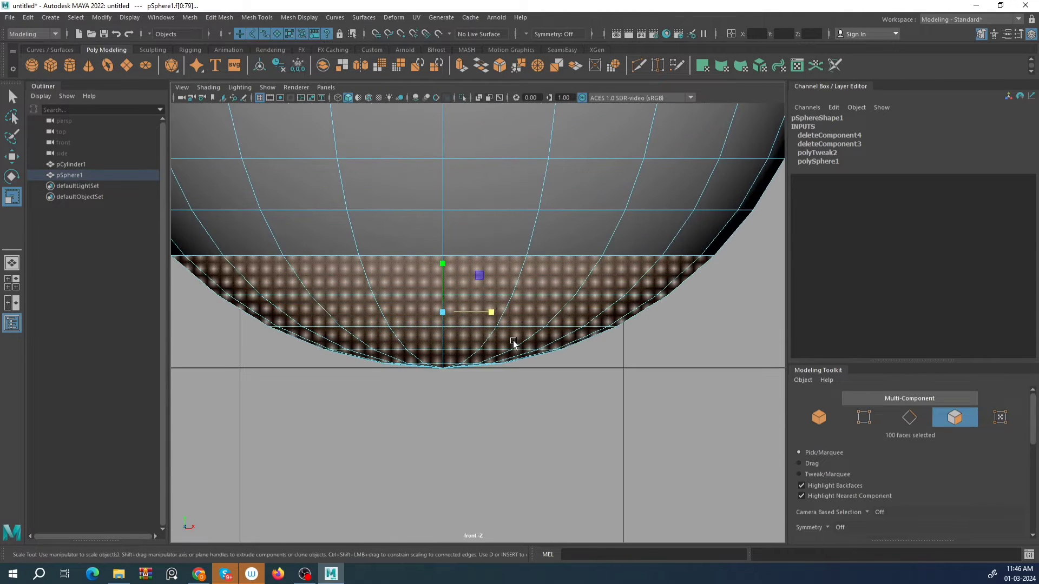
{"action": "left_click", "coordinate": [563, 427]}
{"action": "left_click_drag", "start_coordinate": [651, 417], "coordinate": [215, 231]}
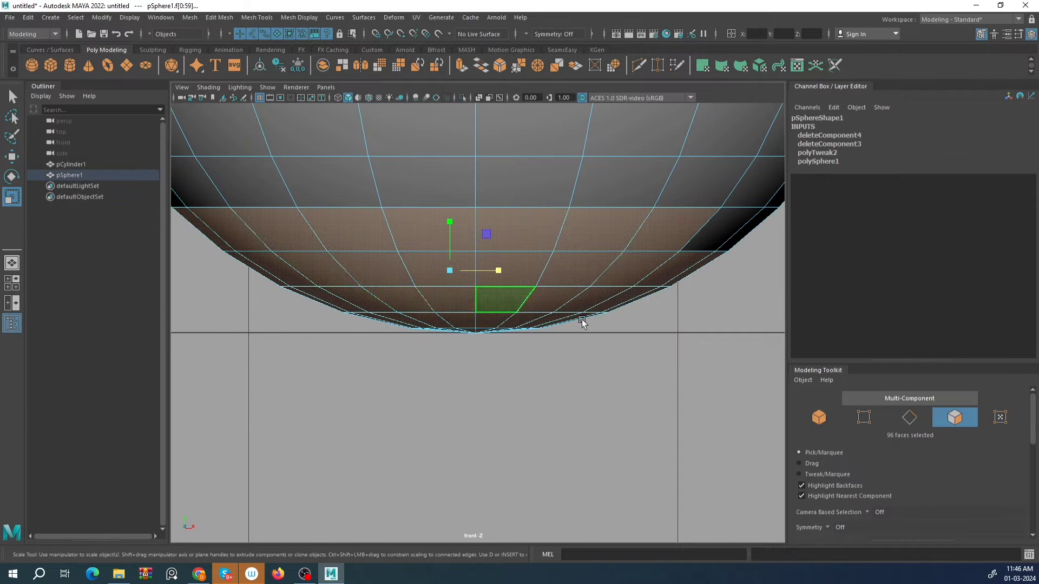
{"action": "scroll", "coordinate": [670, 387], "scroll_direction": "down", "scroll_amount": 10}
{"action": "scroll", "coordinate": [592, 404], "scroll_direction": "up", "scroll_amount": 4}
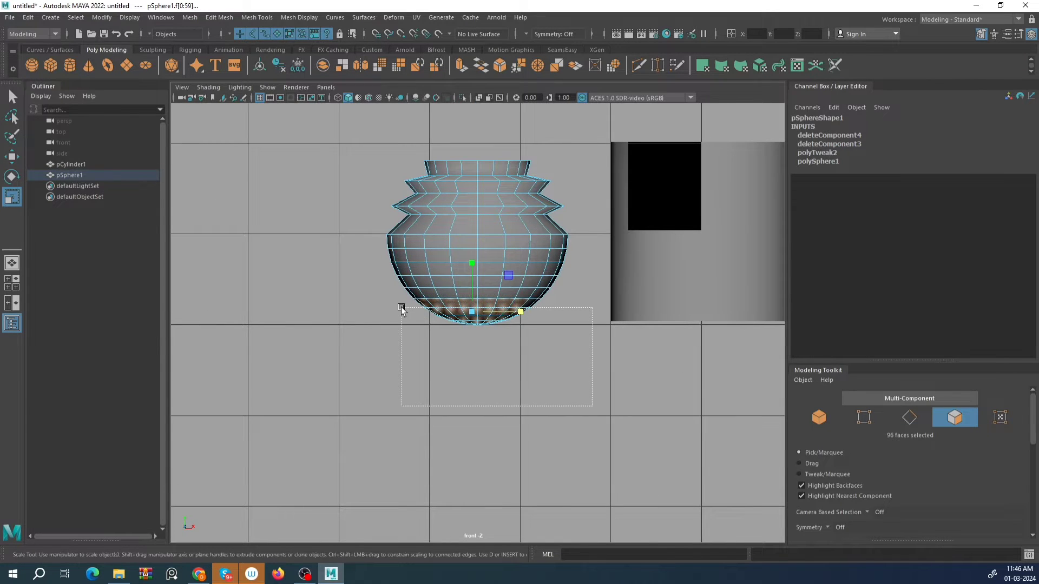
Marquee-select the faces at the sphere's very bottom, delete them, and return to object mode in the perspective view.
{"action": "left_click_drag", "start_coordinate": [401, 307], "coordinate": [394, 313]}
{"action": "key", "text": "Delete"}
{"action": "right_click_drag", "start_coordinate": [468, 227], "coordinate": [525, 211]}
{"action": "key", "text": "space"}
{"action": "key", "text": "space"}
{"action": "scroll", "coordinate": [595, 174], "scroll_direction": "down", "scroll_amount": 5}
{"action": "left_click_drag", "start_coordinate": [520, 208], "coordinate": [511, 271], "text": "alt"}
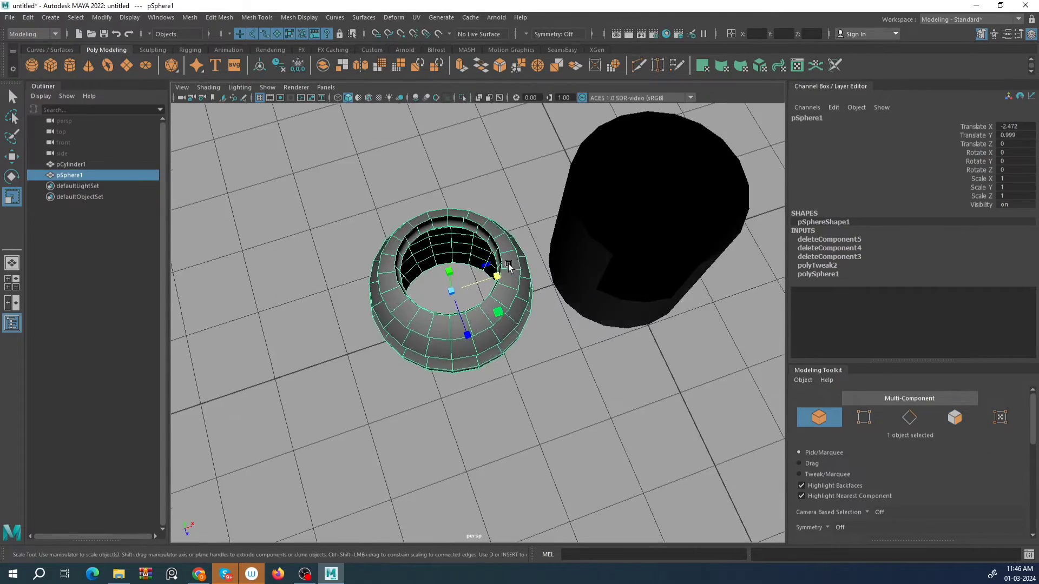
Examine the sphere's open top, stepped rings and cut-off bottom from several angles in the perspective view.
{"action": "scroll", "coordinate": [511, 270], "scroll_direction": "up", "scroll_amount": 3}
{"action": "middle_click_drag", "start_coordinate": [514, 222], "coordinate": [566, 276], "text": "alt"}
{"action": "mouse_move", "coordinate": [563, 279]}
{"action": "left_mouse_down", "text": "alt"}
{"action": "mouse_move", "coordinate": [531, 165]}
{"action": "mouse_move", "coordinate": [505, 239]}
{"action": "mouse_move", "coordinate": [534, 297]}
{"action": "mouse_move", "coordinate": [477, 330]}
{"action": "mouse_move", "coordinate": [559, 211]}
{"action": "mouse_move", "coordinate": [583, 281]}
{"action": "left_mouse_up", "text": "alt"}
{"action": "right_click_drag", "start_coordinate": [643, 186], "coordinate": [507, 242], "text": "alt"}
{"action": "left_click_drag", "start_coordinate": [508, 241], "coordinate": [517, 269], "text": "alt"}
{"action": "scroll", "coordinate": [506, 304], "scroll_direction": "up", "scroll_amount": 5}
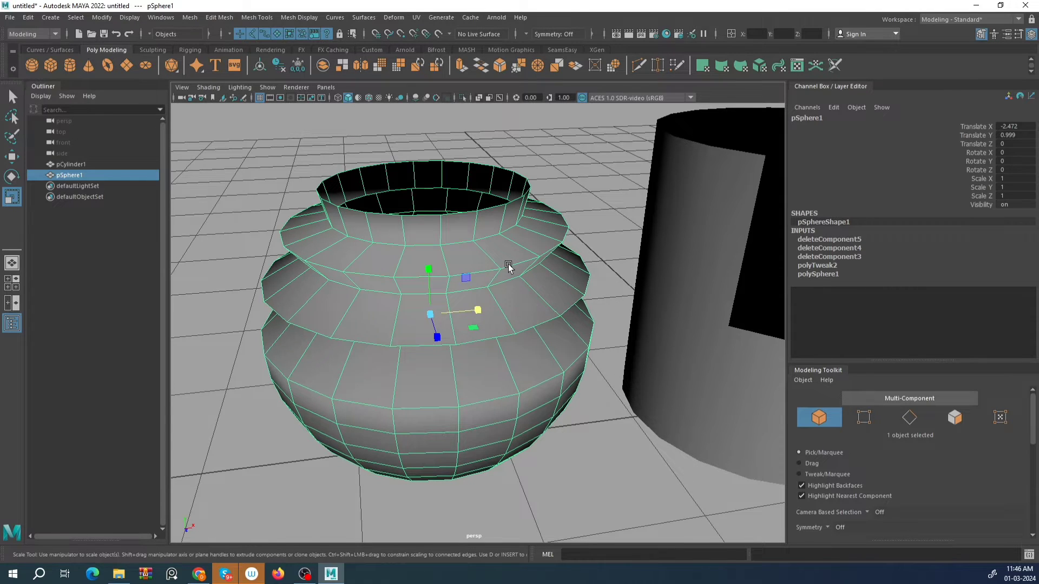
{"action": "scroll", "coordinate": [421, 309], "scroll_direction": "down", "scroll_amount": 4}
{"action": "left_click_drag", "start_coordinate": [504, 406], "coordinate": [512, 352], "text": "alt"}
{"action": "scroll", "coordinate": [505, 344], "scroll_direction": "up", "scroll_amount": 6}
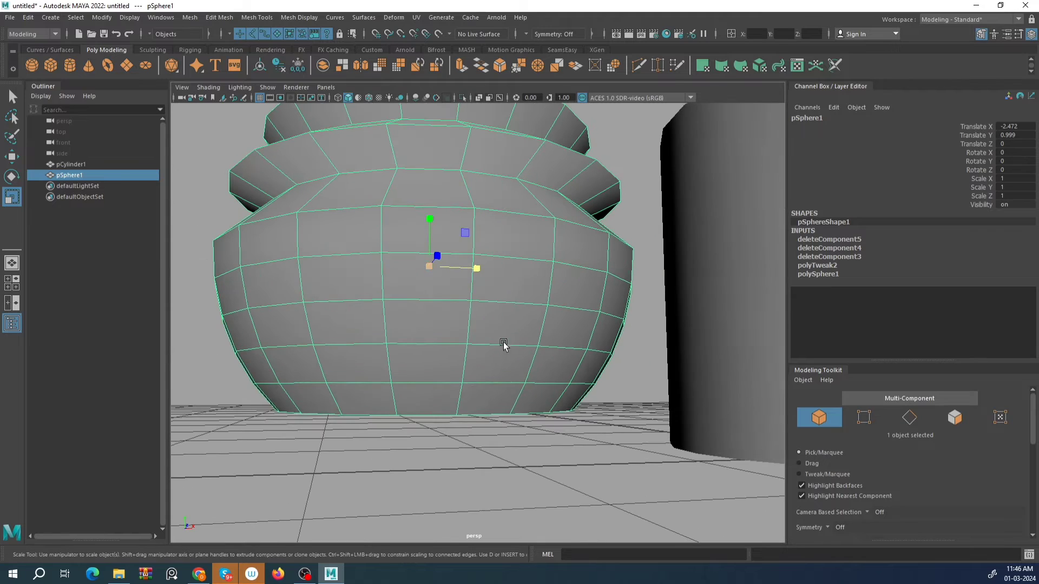
Select the second horizontal edge loop below the sphere's widest ring in edge mode and delete it as plain components.
{"action": "right_click_drag", "start_coordinate": [504, 275], "coordinate": [503, 245]}
{"action": "double_click", "coordinate": [441, 295]}
{"action": "left_click_drag", "start_coordinate": [498, 267], "coordinate": [470, 271], "text": "alt"}
{"action": "key", "text": "Delete"}
{"action": "scroll", "coordinate": [470, 275], "scroll_direction": "down", "scroll_amount": 3}
{"action": "left_click_drag", "start_coordinate": [469, 320], "coordinate": [455, 304], "text": "alt"}
{"action": "scroll", "coordinate": [453, 285], "scroll_direction": "down", "scroll_amount": 3}
{"action": "scroll", "coordinate": [452, 285], "scroll_direction": "up", "scroll_amount": 2}
{"action": "double_click", "coordinate": [477, 271]}
{"action": "scroll", "coordinate": [451, 302], "scroll_direction": "up", "scroll_amount": 3}
{"action": "scroll", "coordinate": [451, 302], "scroll_direction": "up", "scroll_amount": 2}
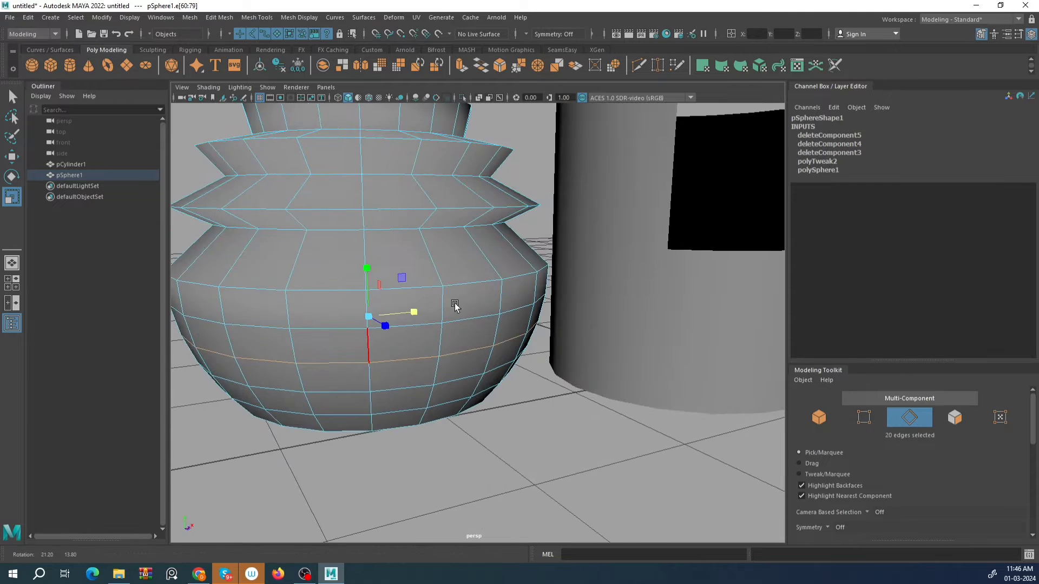
{"action": "left_click", "coordinate": [416, 307]}
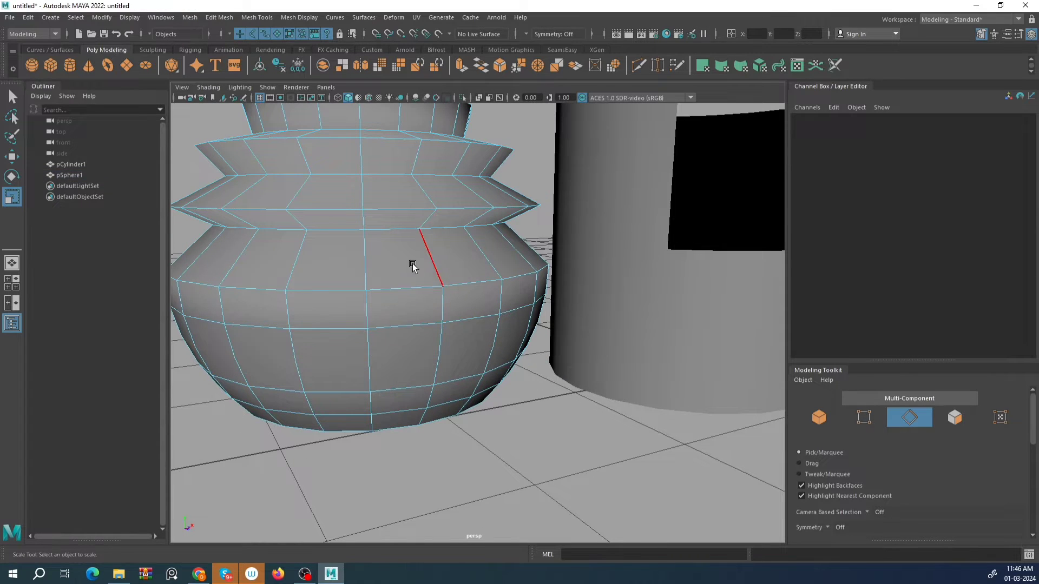
Check the vertices along the deleted edge loop in vertex mode, and show the sphere in smooth mesh preview in object mode.
{"action": "right_click_drag", "start_coordinate": [412, 264], "coordinate": [351, 266]}
{"action": "scroll", "coordinate": [404, 321], "scroll_direction": "up", "scroll_amount": 5}
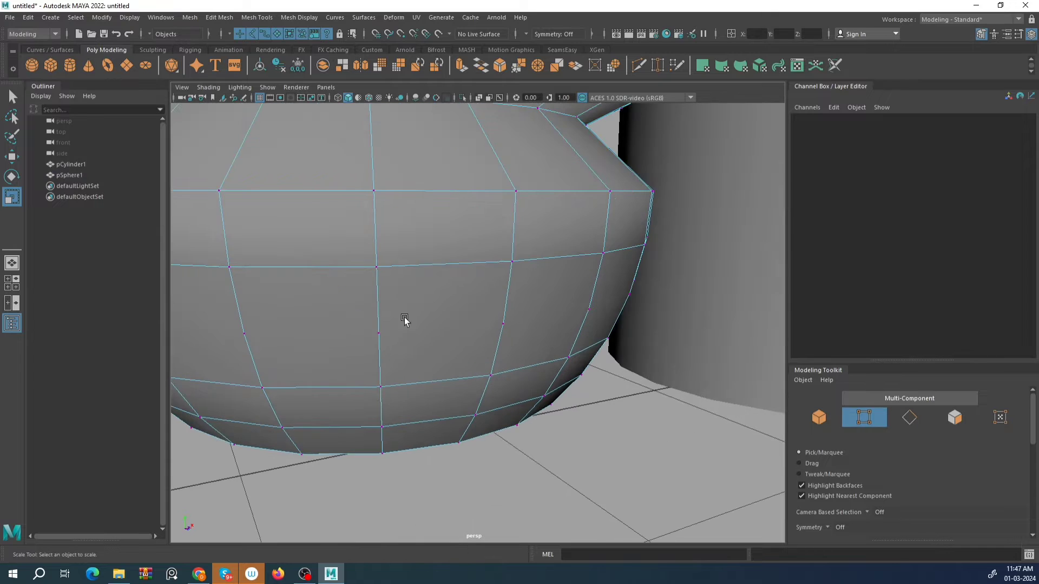
{"action": "scroll", "coordinate": [404, 320], "scroll_direction": "down", "scroll_amount": 2}
{"action": "scroll", "coordinate": [348, 324], "scroll_direction": "up", "scroll_amount": 5}
{"action": "scroll", "coordinate": [366, 278], "scroll_direction": "down", "scroll_amount": 5}
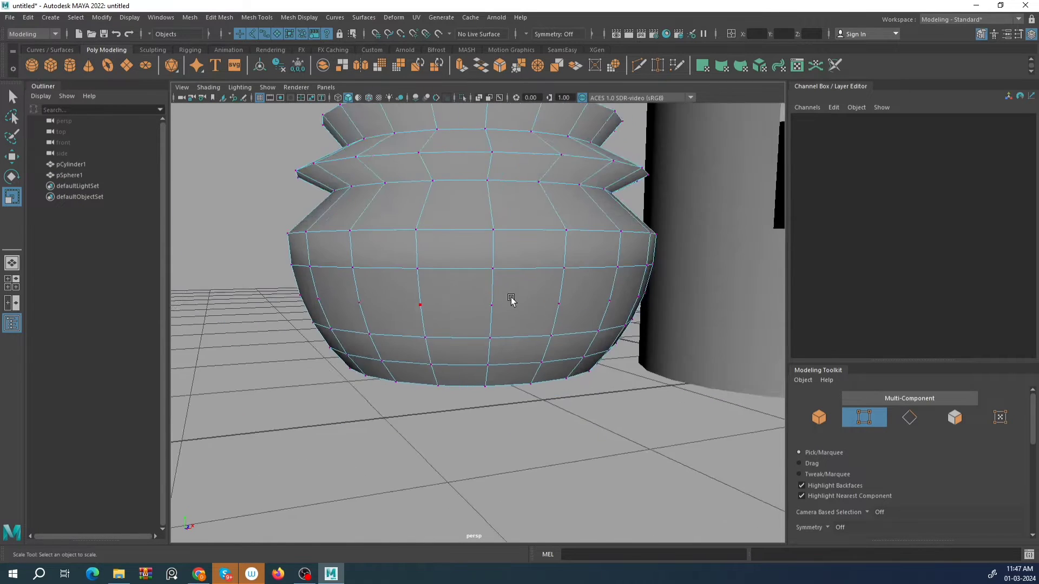
{"action": "key", "text": "3"}
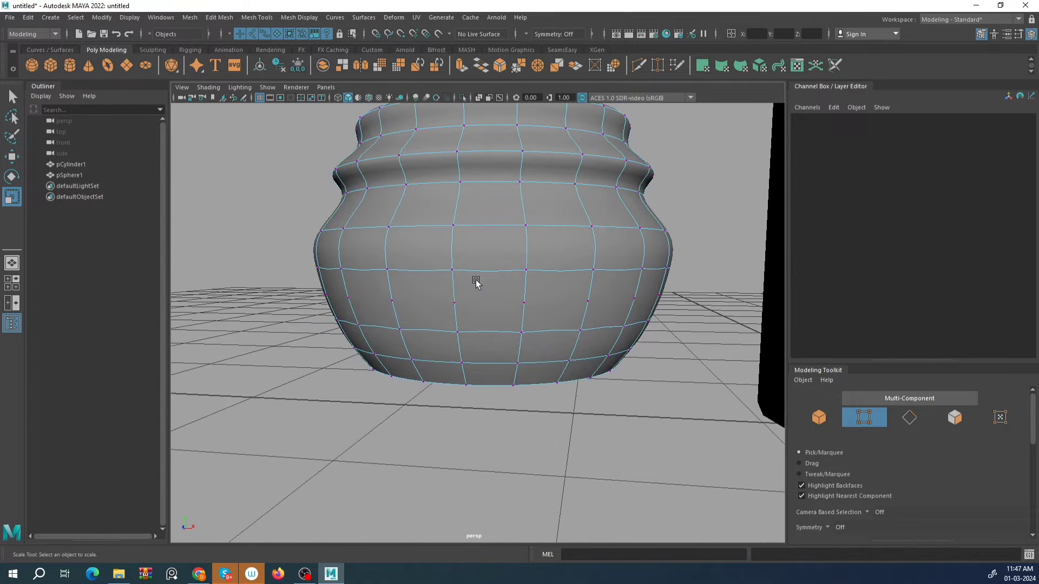
{"action": "right_click_drag", "start_coordinate": [475, 282], "coordinate": [561, 204]}
{"action": "scroll", "coordinate": [512, 355], "scroll_direction": "down", "scroll_amount": 1}
{"action": "left_click", "coordinate": [513, 355]}
{"action": "scroll", "coordinate": [485, 389], "scroll_direction": "up", "scroll_amount": 5}
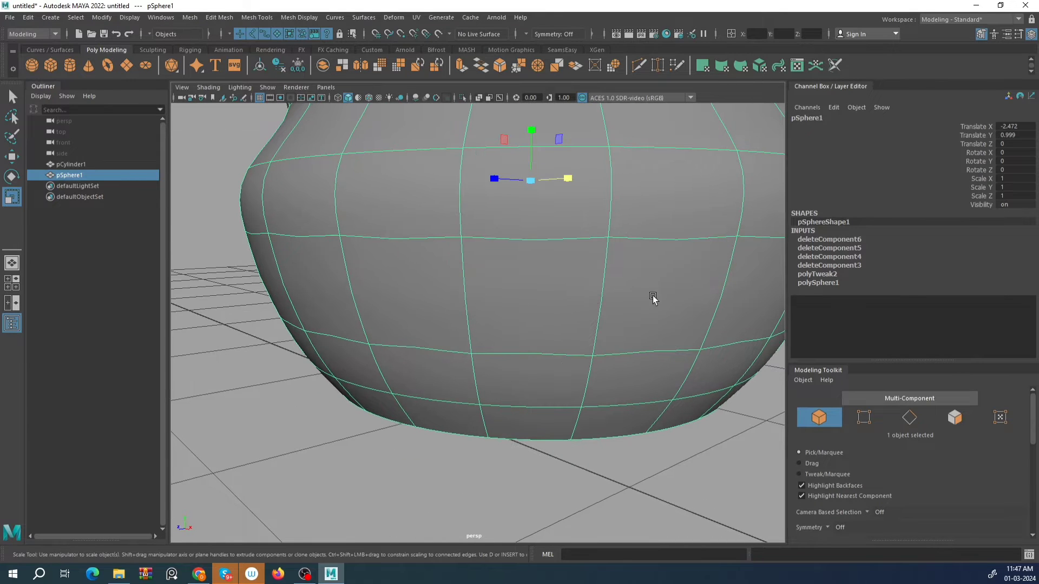
{"action": "scroll", "coordinate": [653, 298], "scroll_direction": "down", "scroll_amount": 5}
Undo the selection mode changes and the deletion of the sphere's edge loop.
{"action": "key", "text": "ctrl+z"}
{"action": "key", "text": "ctrl+z"}
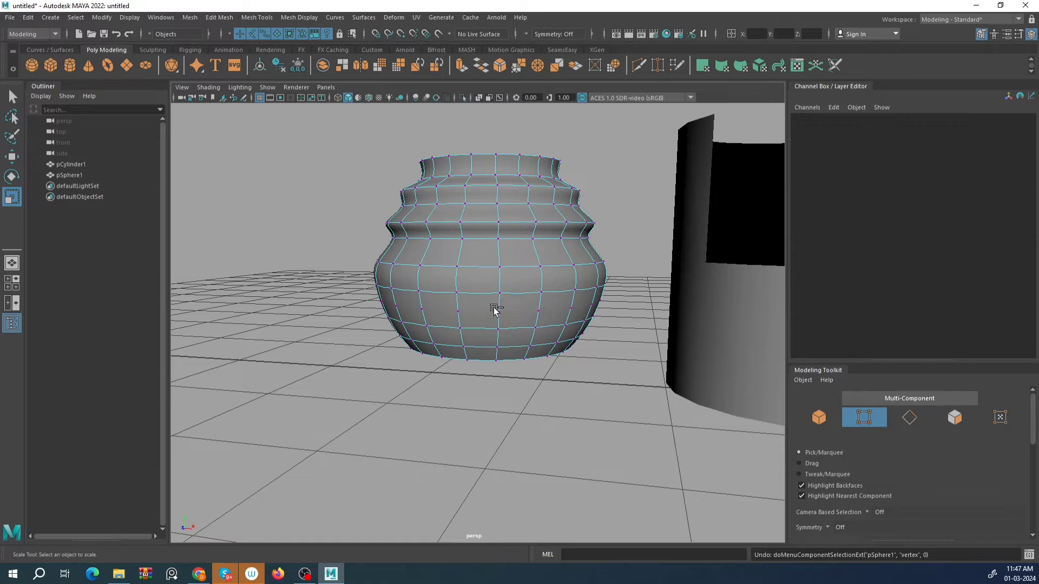
{"action": "key", "text": "ctrl+z"}
Remove the second horizontal edge loop below the sphere's widest ring with Delete Edge, and check its vertices in vertex mode.
{"action": "scroll", "coordinate": [512, 325], "scroll_direction": "up", "scroll_amount": 3}
{"action": "double_click", "coordinate": [500, 301]}
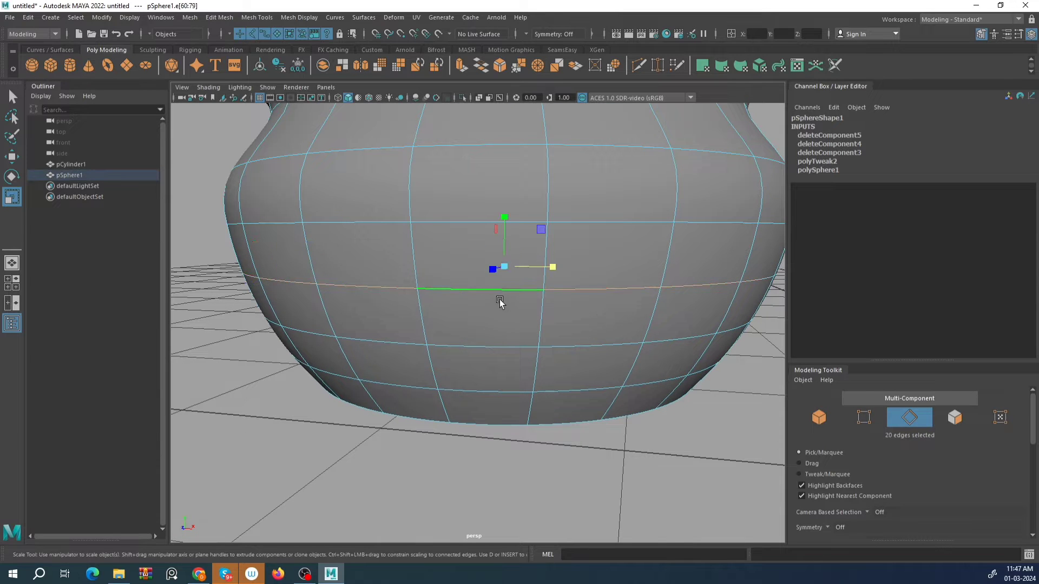
{"action": "left_click_drag", "start_coordinate": [464, 322], "coordinate": [503, 295], "text": "alt"}
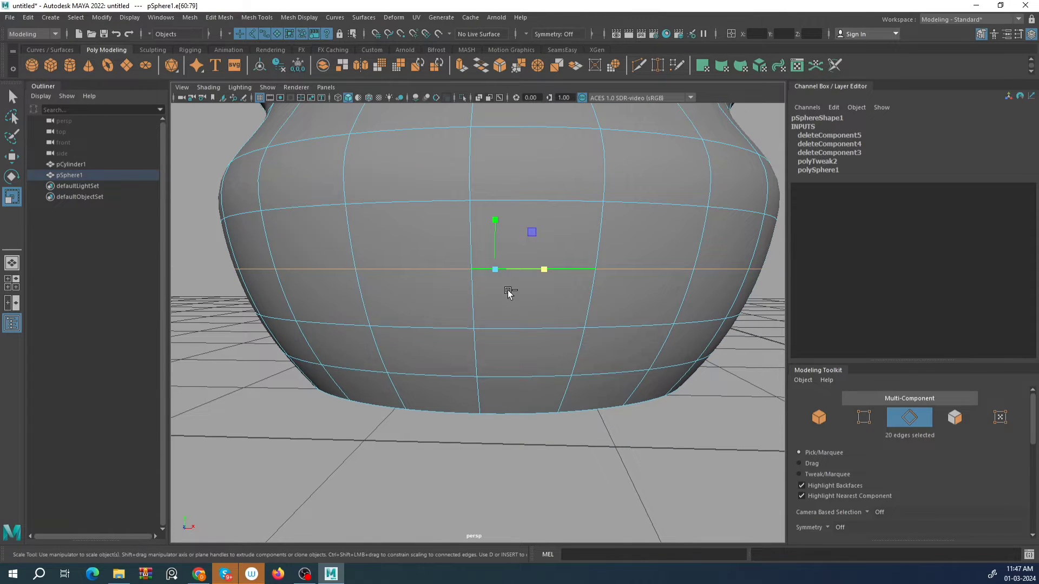
{"action": "right_click", "coordinate": [508, 291], "text": "shift"}
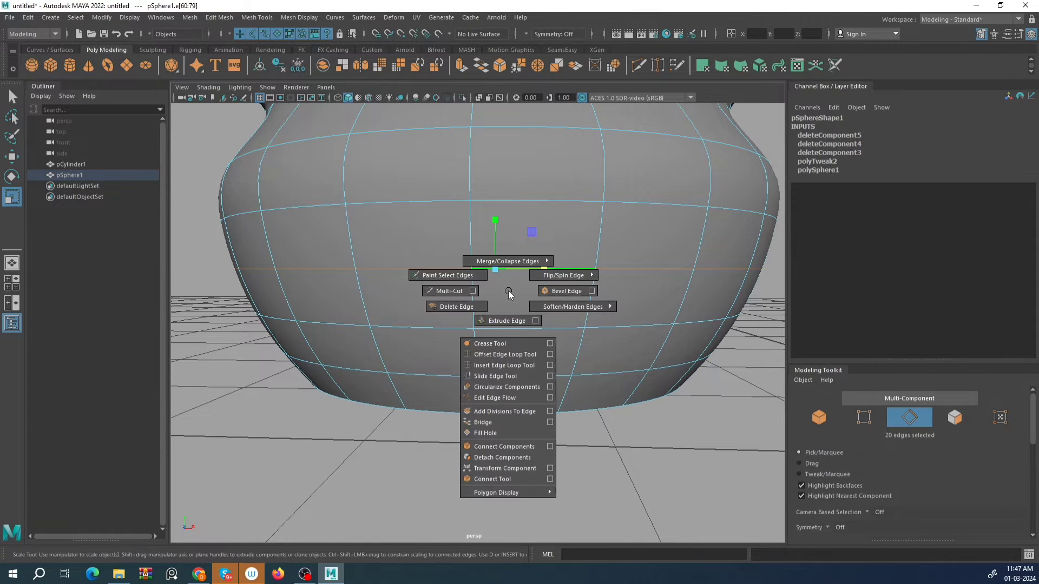
{"action": "left_click", "coordinate": [465, 306]}
{"action": "right_click_drag", "start_coordinate": [489, 267], "coordinate": [368, 279]}
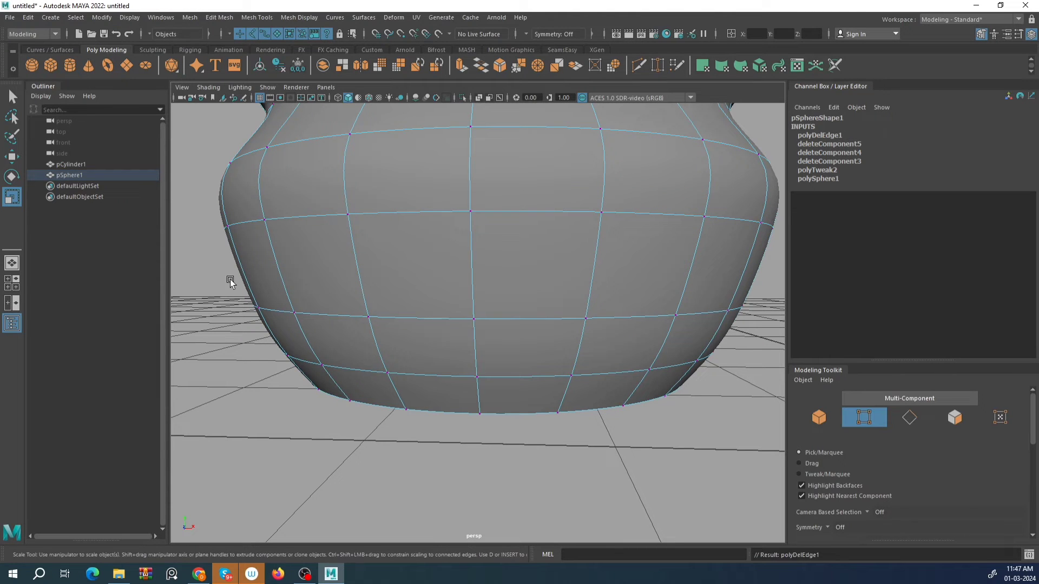
{"action": "scroll", "coordinate": [659, 257], "scroll_direction": "down", "scroll_amount": 5}
{"action": "left_click_drag", "start_coordinate": [647, 273], "coordinate": [505, 325], "text": "alt"}
{"action": "scroll", "coordinate": [413, 317], "scroll_direction": "up", "scroll_amount": 5}
{"action": "scroll", "coordinate": [489, 319], "scroll_direction": "down", "scroll_amount": 3}
{"action": "scroll", "coordinate": [506, 323], "scroll_direction": "up", "scroll_amount": 2}
Select the horizontal edge loop just above the sphere's bottom opening in edge mode and remove it with Delete Edge.
{"action": "right_click_drag", "start_coordinate": [506, 324], "coordinate": [477, 379]}
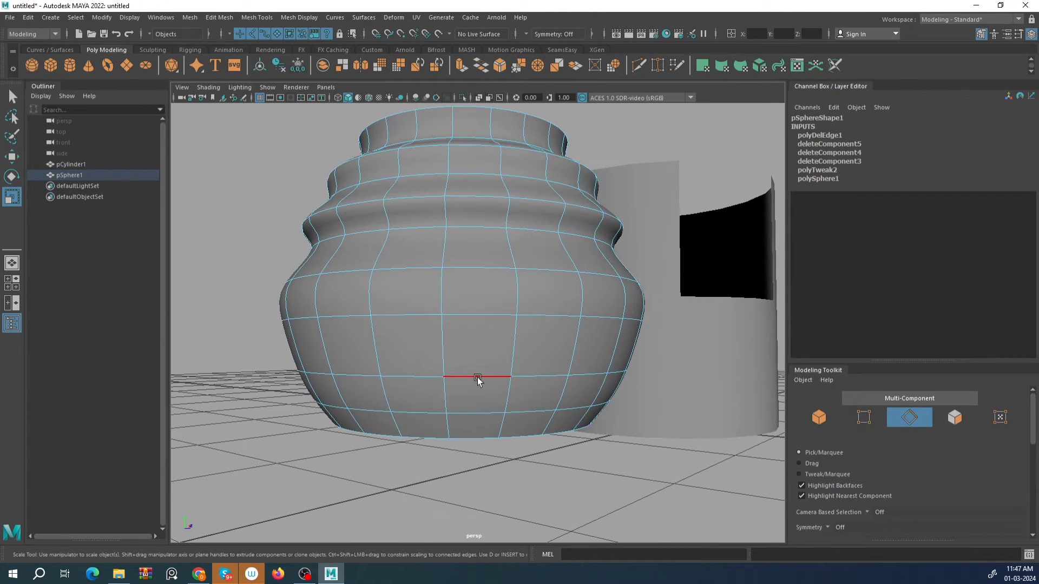
{"action": "double_click", "coordinate": [473, 411]}
{"action": "left_click_drag", "start_coordinate": [473, 406], "coordinate": [404, 363], "text": "alt"}
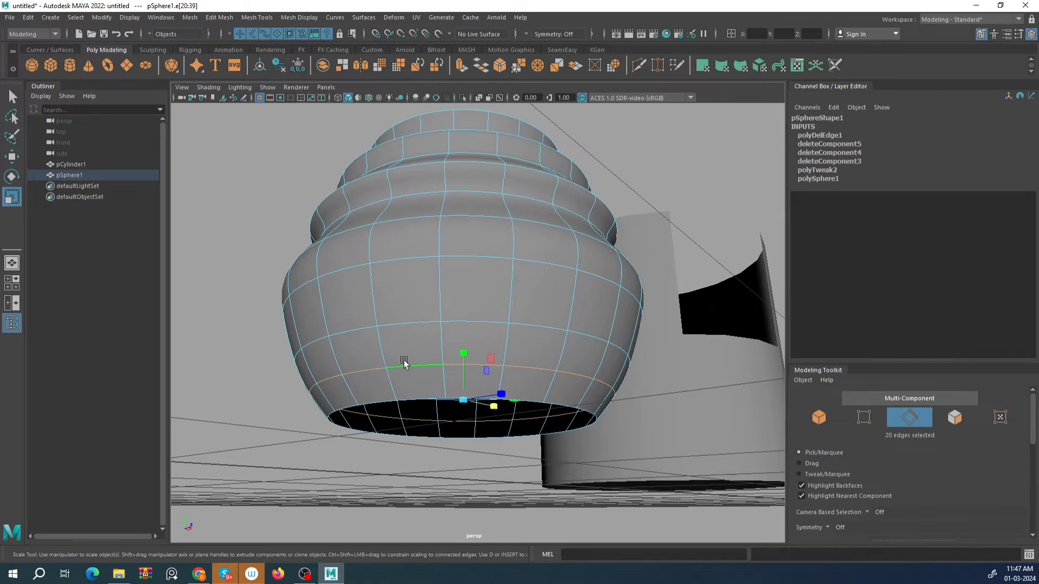
{"action": "left_click_drag", "start_coordinate": [441, 391], "coordinate": [462, 337], "text": "alt"}
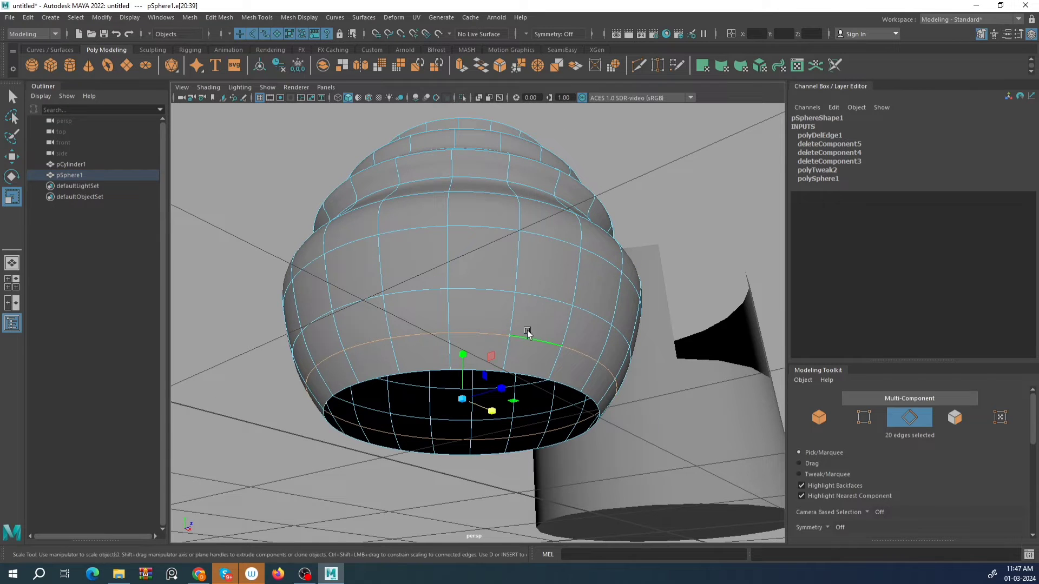
{"action": "mouse_move", "coordinate": [527, 333]}
{"action": "left_mouse_down", "text": "alt"}
{"action": "mouse_move", "coordinate": [515, 272]}
{"action": "mouse_move", "coordinate": [520, 331]}
{"action": "left_mouse_up", "text": "alt"}
{"action": "right_click_drag", "start_coordinate": [529, 318], "coordinate": [471, 339], "text": "shift"}
Examine the smoothed pot-shaped sphere in object mode from several angles, both deselected and selected.
{"action": "scroll", "coordinate": [470, 338], "scroll_direction": "down", "scroll_amount": 5}
{"action": "right_click_drag", "start_coordinate": [475, 275], "coordinate": [528, 260]}
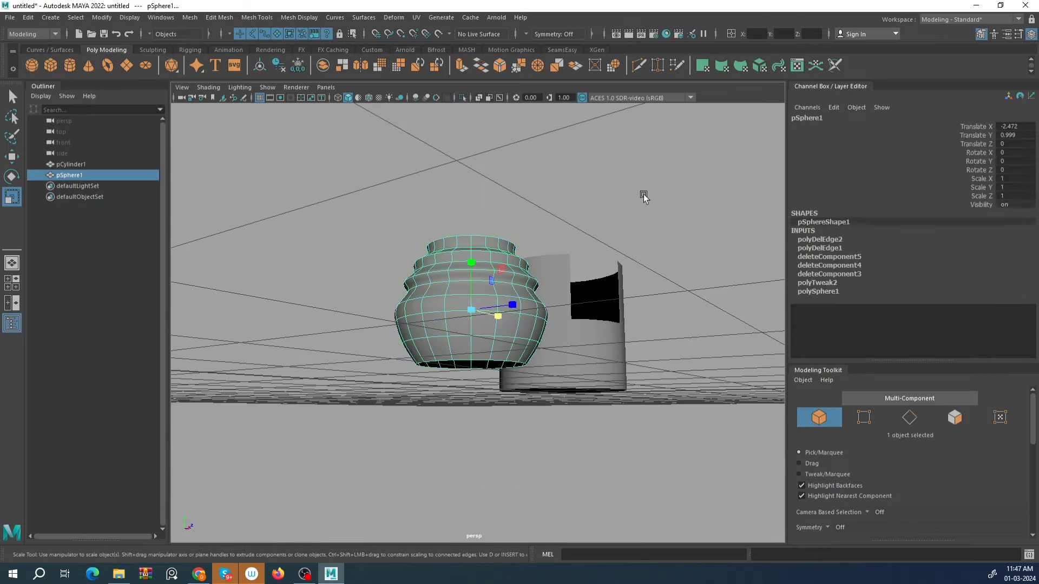
{"action": "left_click", "coordinate": [644, 195]}
{"action": "scroll", "coordinate": [465, 271], "scroll_direction": "up", "scroll_amount": 4}
{"action": "left_click_drag", "start_coordinate": [446, 271], "coordinate": [608, 273], "text": "alt"}
{"action": "left_click", "coordinate": [509, 366]}
{"action": "scroll", "coordinate": [399, 388], "scroll_direction": "up", "scroll_amount": 3}
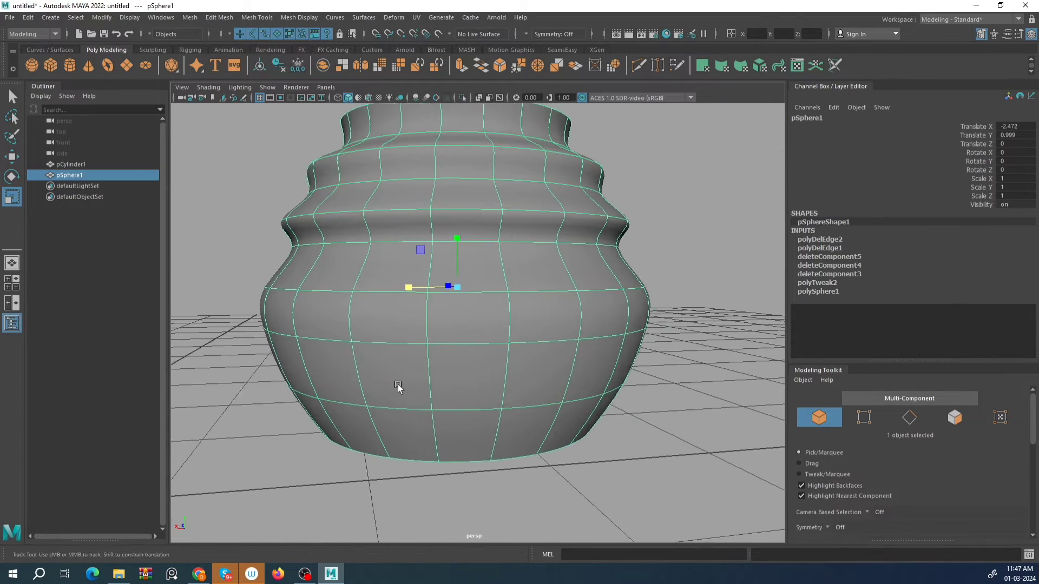
{"action": "left_click_drag", "start_coordinate": [399, 388], "coordinate": [541, 325], "text": "alt"}
Select both the cylinder and the sphere and delete them from the scene.
{"action": "scroll", "coordinate": [446, 334], "scroll_direction": "down", "scroll_amount": 5}
{"action": "scroll", "coordinate": [446, 334], "scroll_direction": "up", "scroll_amount": 5}
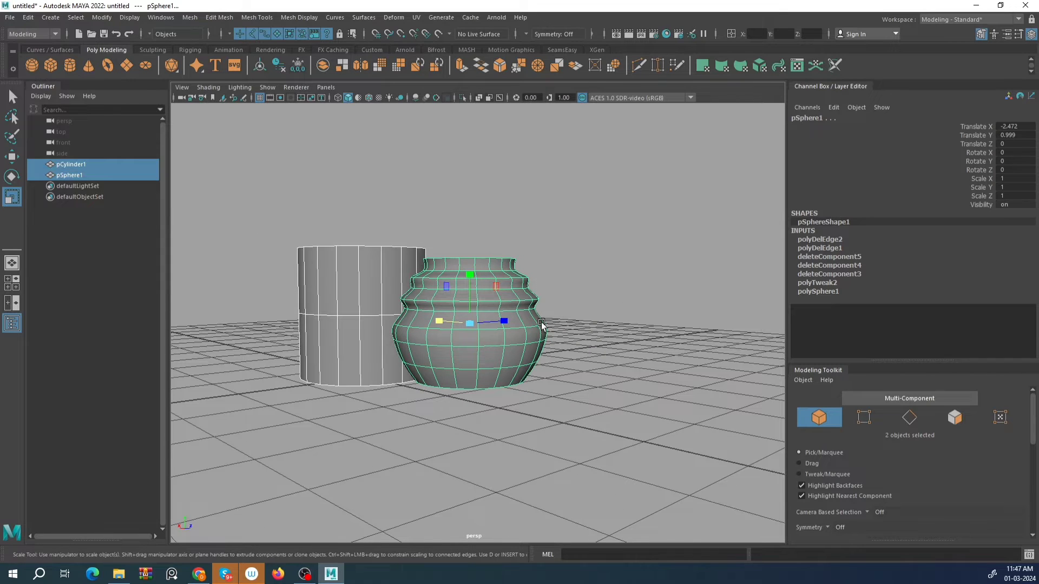
{"action": "key", "text": "Delete"}
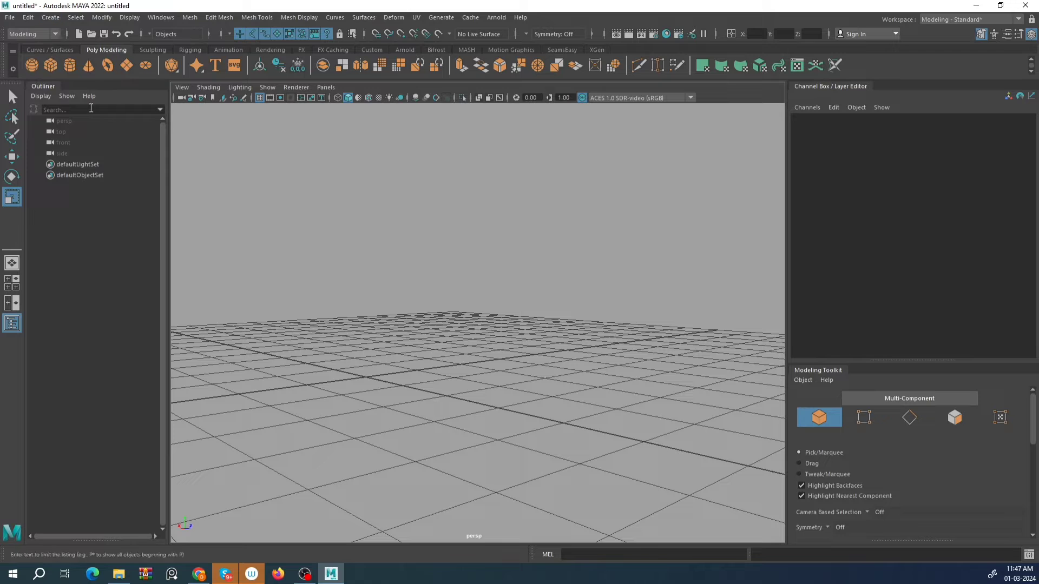
Create a default polygon sphere at the grid origin, view it from another angle, and delete it.
{"action": "left_click", "coordinate": [33, 69]}
{"action": "left_click_drag", "start_coordinate": [435, 286], "coordinate": [406, 311], "text": "alt"}
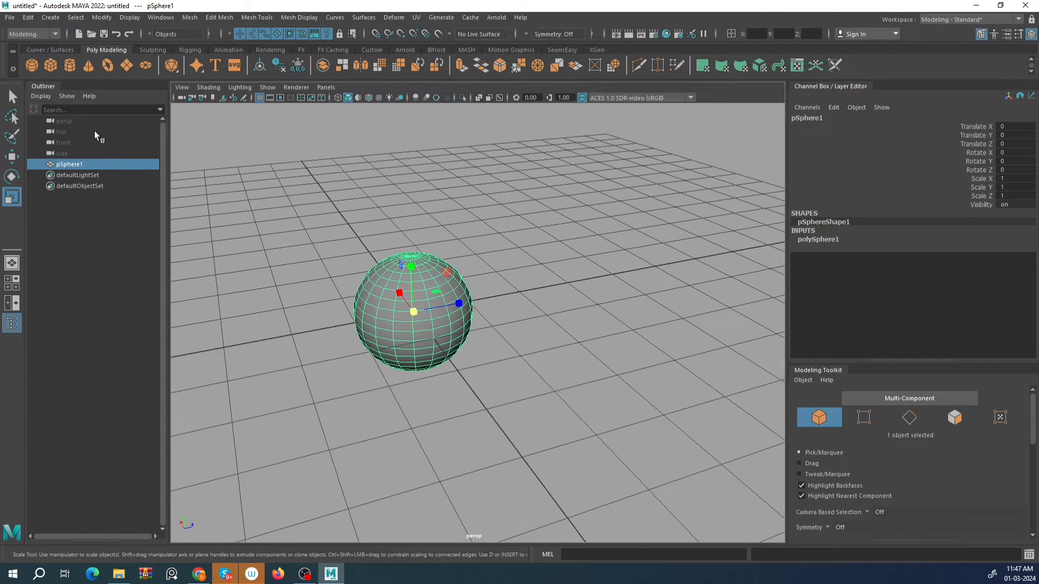
{"action": "left_click_drag", "start_coordinate": [364, 345], "coordinate": [472, 371], "text": "alt"}
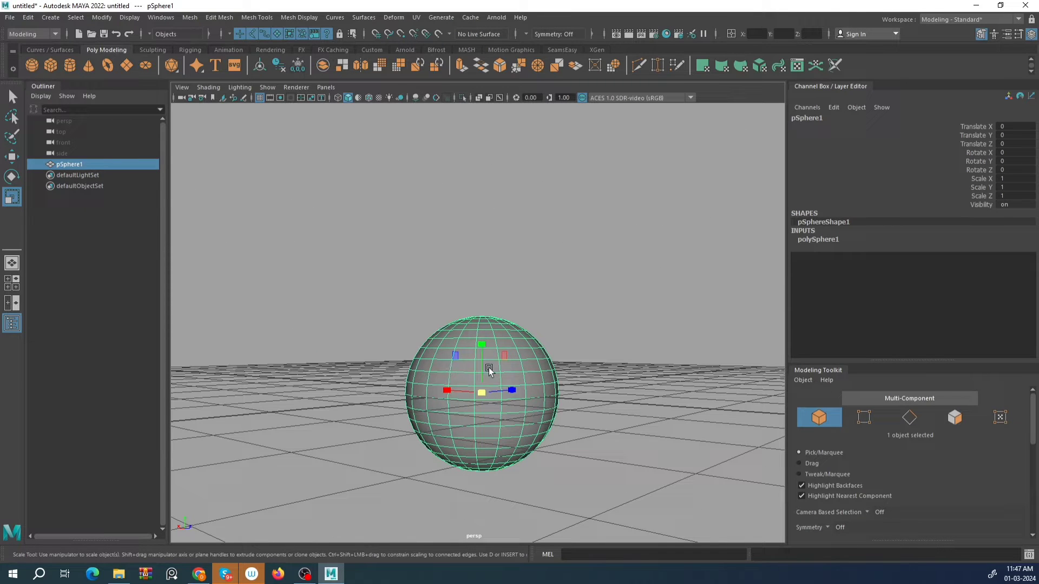
{"action": "key", "text": "Delete"}
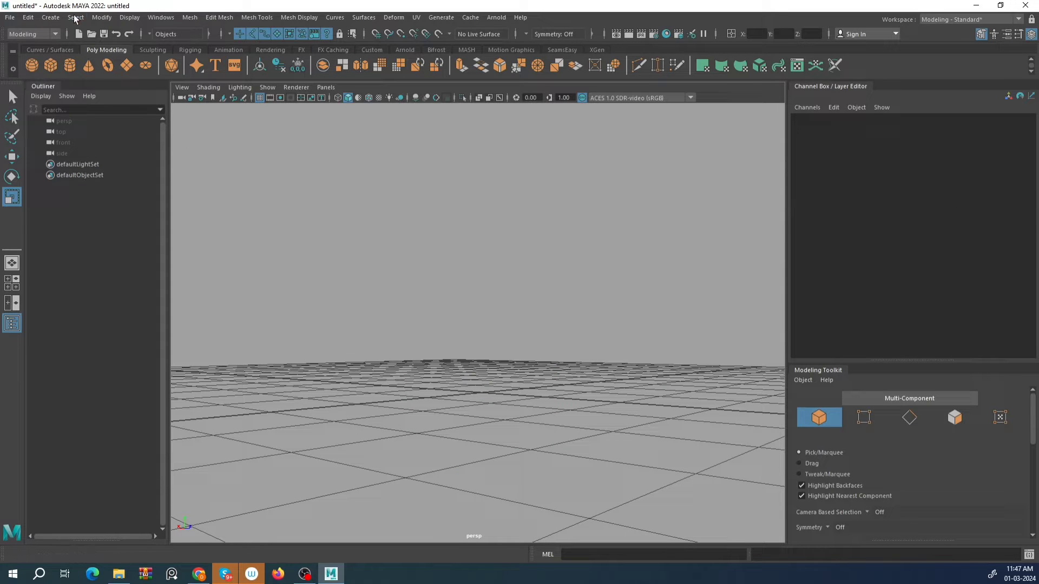
Enable Interactive Creation for polygon primitives.
{"action": "left_click", "coordinate": [60, 20]}
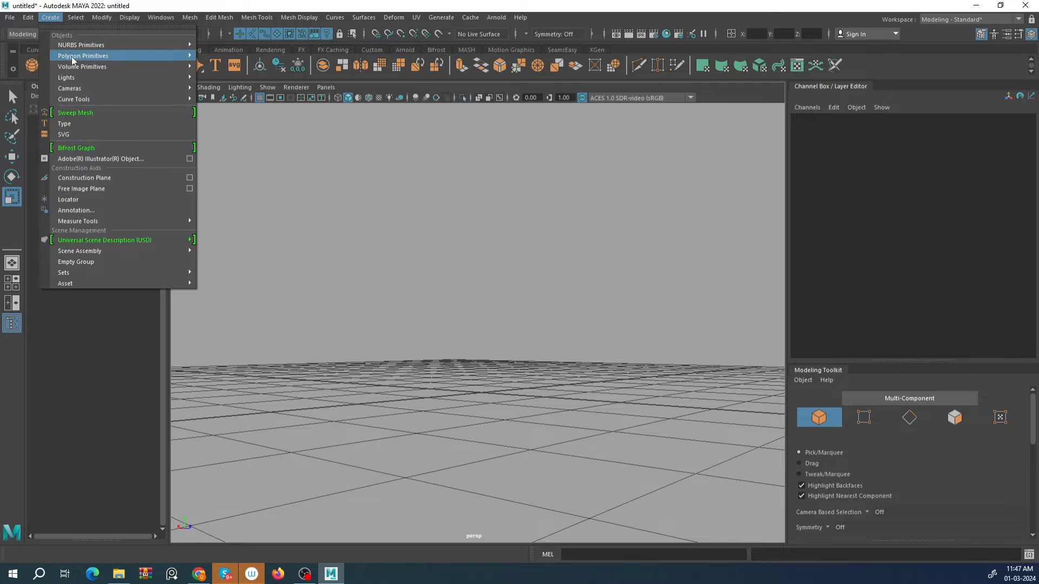
{"action": "mouse_move", "coordinate": [184, 67]}
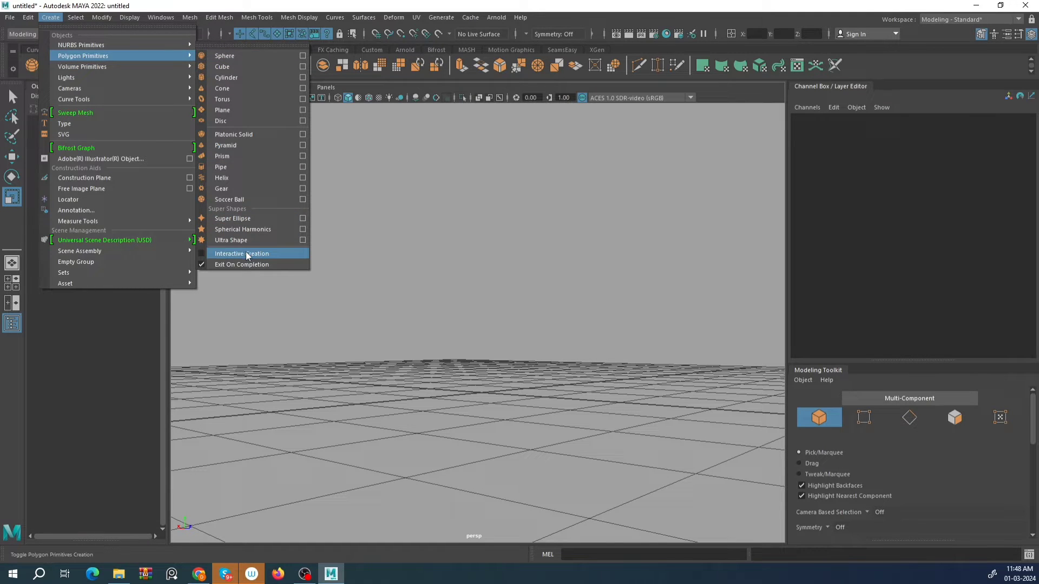
{"action": "left_click", "coordinate": [217, 254]}
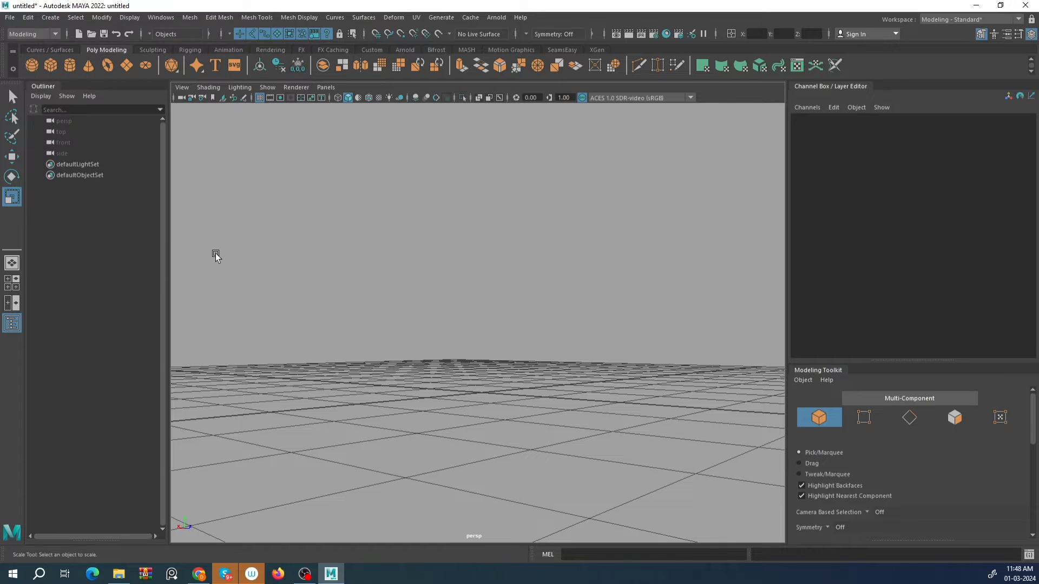
{"action": "left_click_drag", "start_coordinate": [346, 273], "coordinate": [356, 253], "text": "alt"}
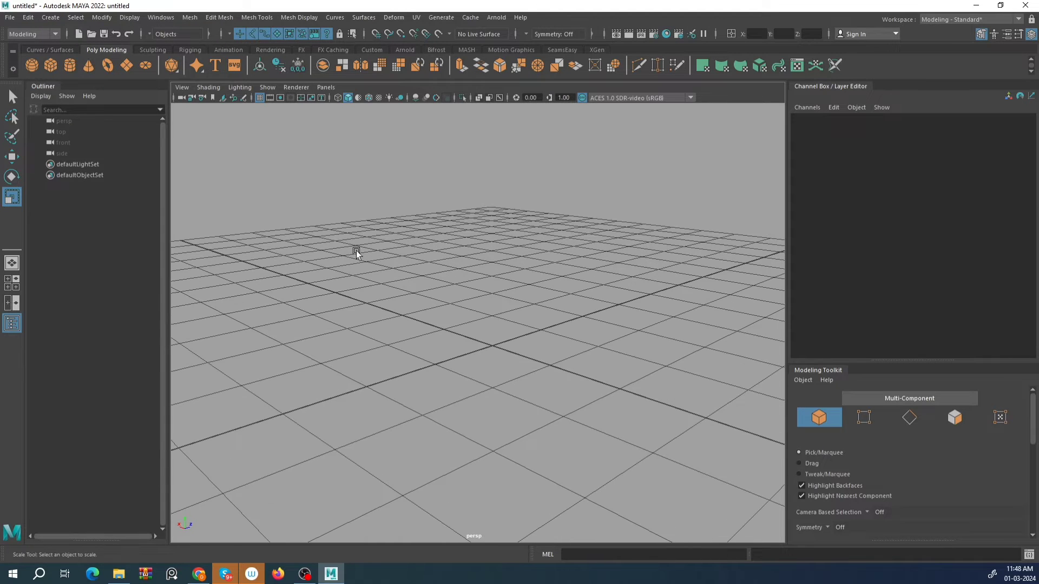
Draw a polygon sphere with a radius of about 1.27 at the grid centre and raise it to about 1.25 in Y.
{"action": "left_click", "coordinate": [33, 66]}
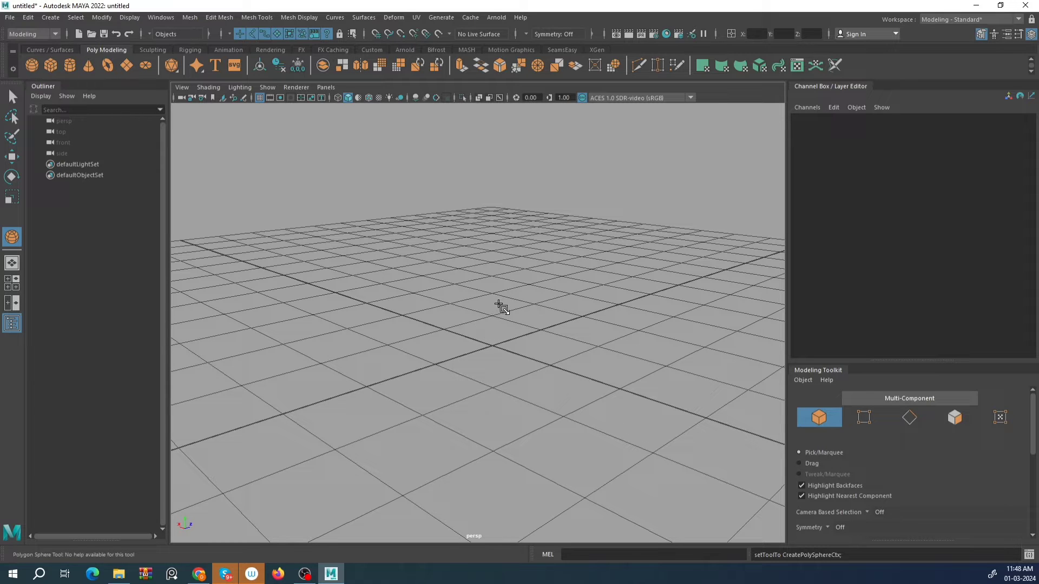
{"action": "left_click_drag", "start_coordinate": [494, 346], "coordinate": [538, 381]}
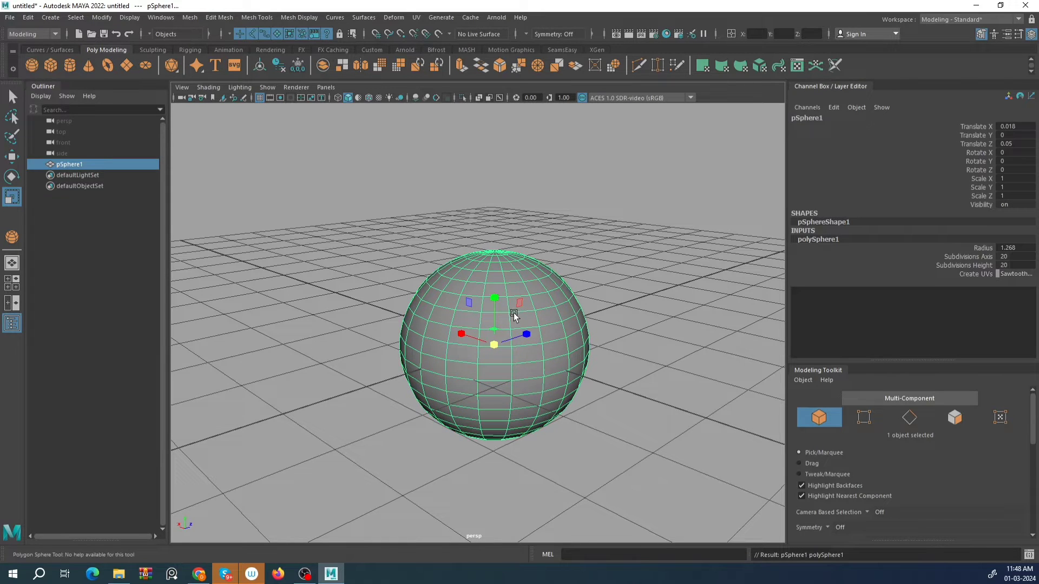
{"action": "key", "text": "w"}
{"action": "left_click_drag", "start_coordinate": [497, 300], "coordinate": [496, 202]}
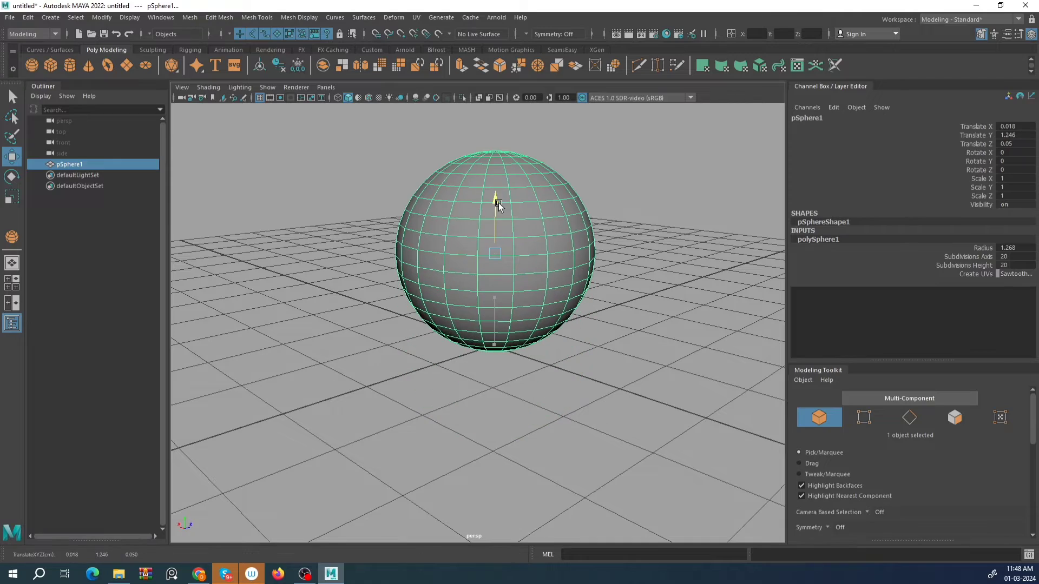
Draw a polygon cube on the grid beside the sphere, about 3.48 wide, 3.48 high and 3.51 deep.
{"action": "scroll", "coordinate": [496, 202], "scroll_direction": "down", "scroll_amount": 5}
{"action": "left_click_drag", "start_coordinate": [557, 173], "coordinate": [494, 276], "text": "alt"}
{"action": "middle_click_drag", "start_coordinate": [494, 276], "coordinate": [546, 285], "text": "alt"}
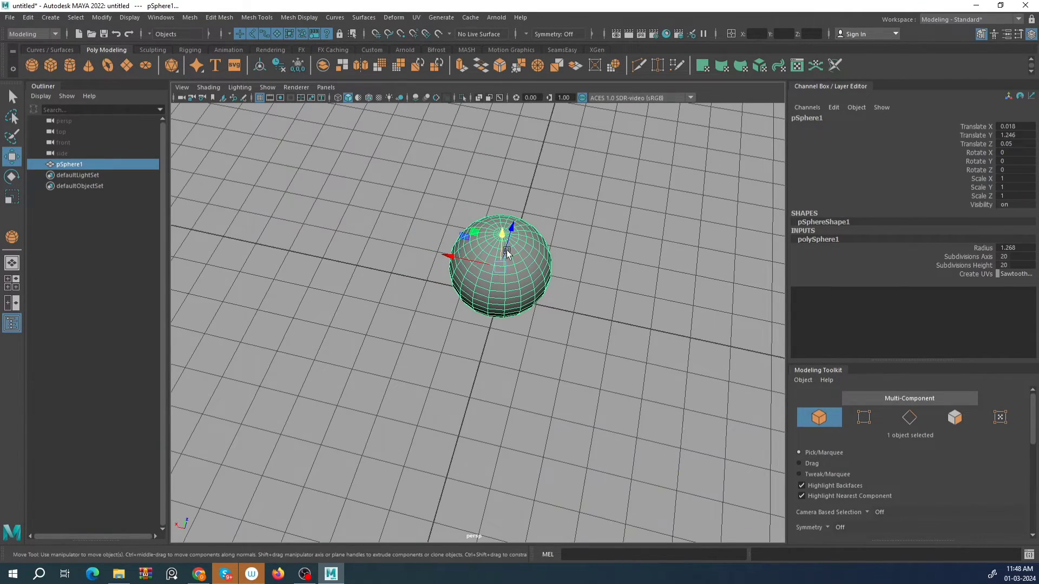
{"action": "left_click_drag", "start_coordinate": [507, 255], "coordinate": [593, 176], "text": "alt"}
{"action": "left_click", "coordinate": [51, 66]}
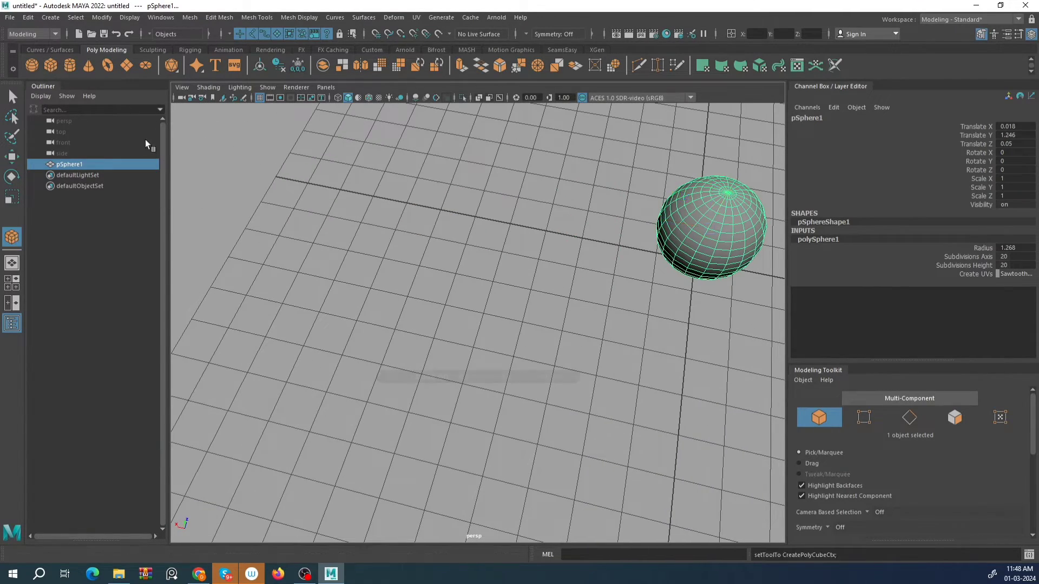
{"action": "left_click_drag", "start_coordinate": [348, 225], "coordinate": [448, 311], "text": "alt"}
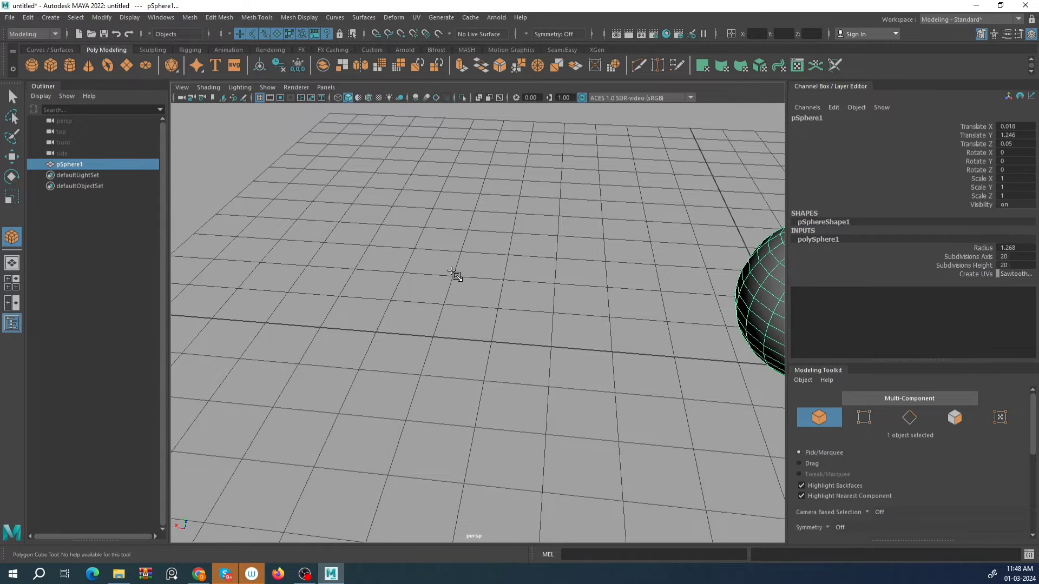
{"action": "left_click_drag", "start_coordinate": [453, 273], "coordinate": [628, 403]}
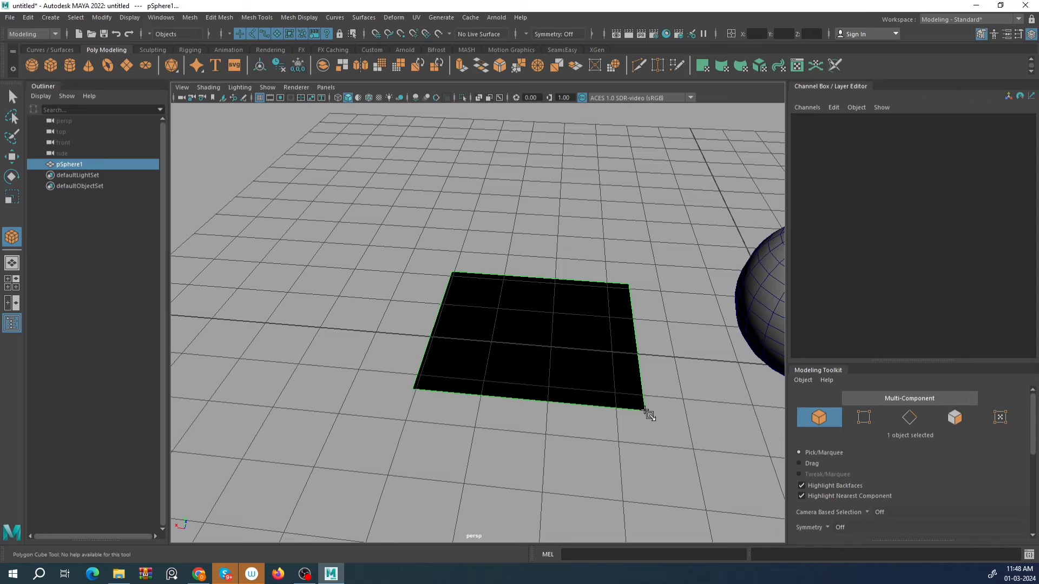
{"action": "scroll", "coordinate": [622, 379], "scroll_direction": "down", "scroll_amount": 6}
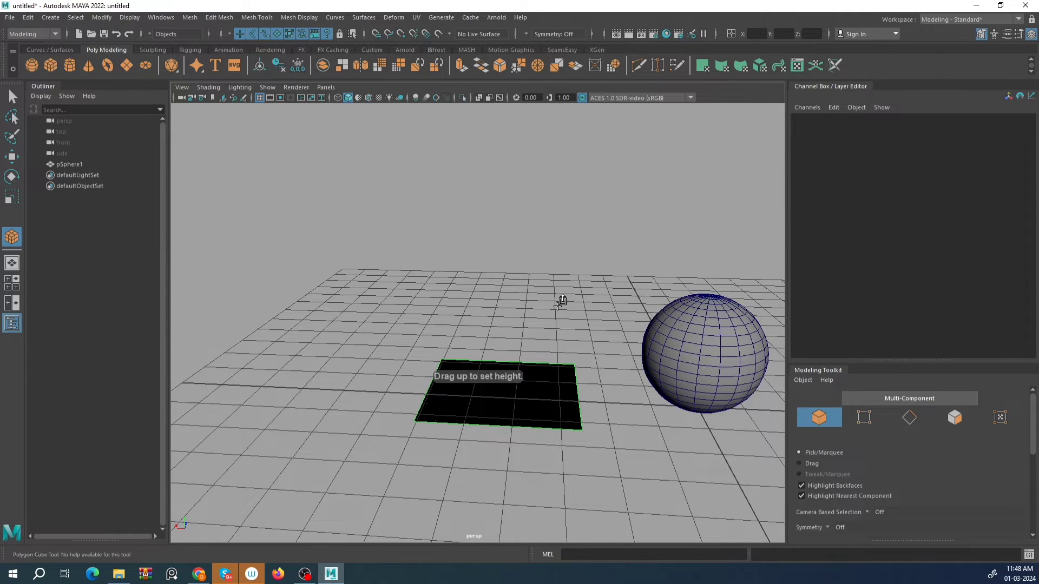
{"action": "left_click_drag", "start_coordinate": [543, 280], "coordinate": [545, 230]}
{"action": "scroll", "coordinate": [597, 274], "scroll_direction": "down", "scroll_amount": 2}
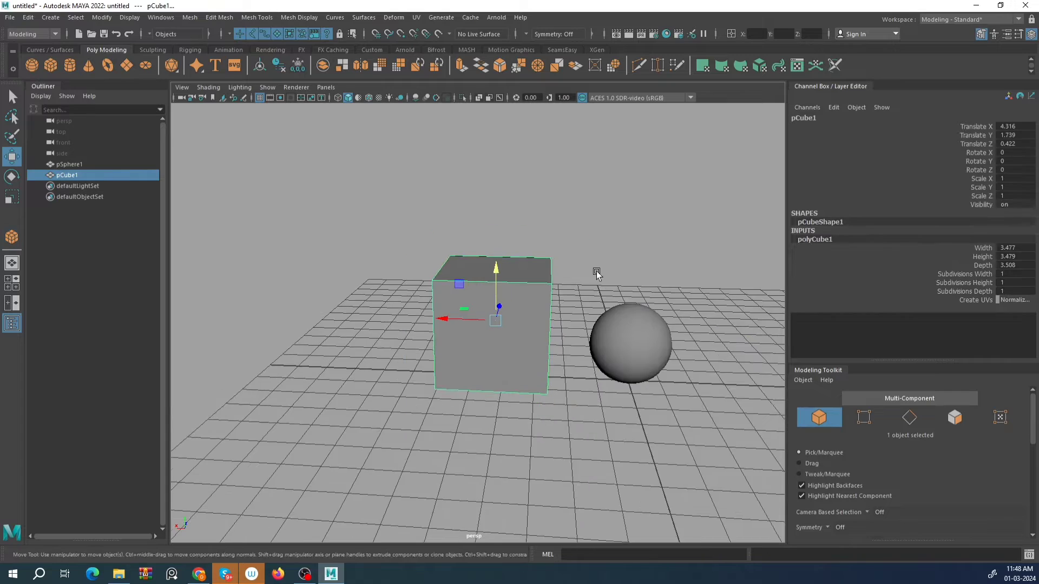
Draw a large polygon torus on the empty grid area on the sphere's side opposite the cube.
{"action": "mouse_move", "coordinate": [597, 274]}
{"action": "left_mouse_down", "text": "alt"}
{"action": "mouse_move", "coordinate": [454, 273]}
{"action": "mouse_move", "coordinate": [577, 273]}
{"action": "left_mouse_up", "text": "alt"}
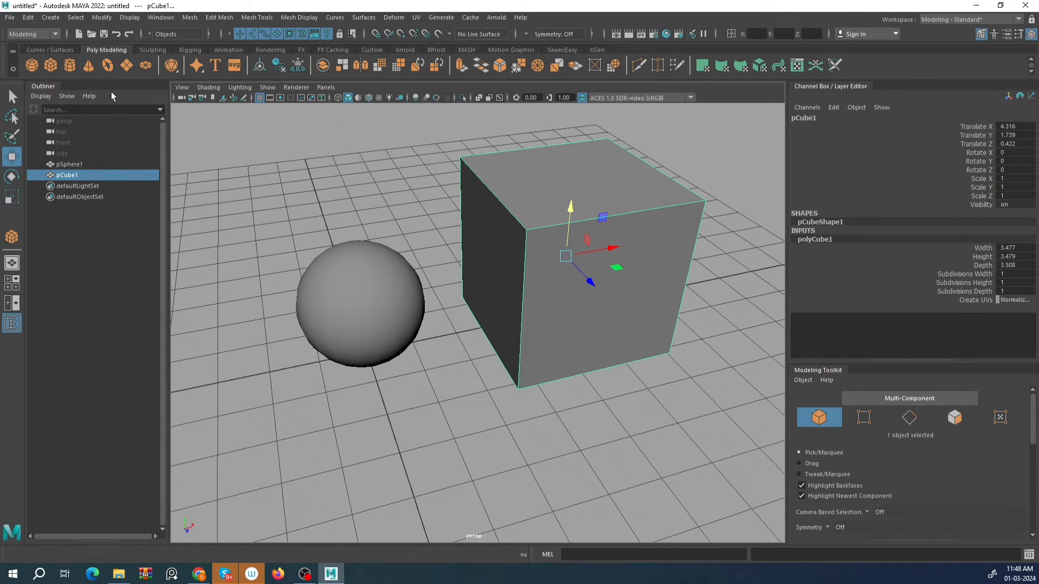
{"action": "left_click", "coordinate": [107, 65]}
{"action": "scroll", "coordinate": [482, 204], "scroll_direction": "down", "scroll_amount": 3}
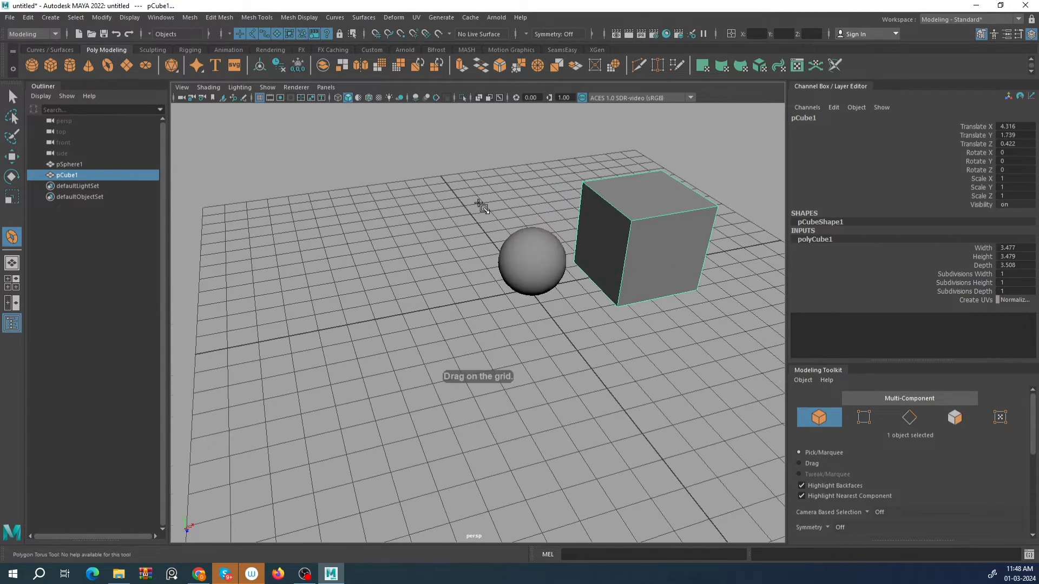
{"action": "left_click_drag", "start_coordinate": [384, 317], "coordinate": [345, 285]}
Draw a flat polygon plane about 6.13 wide and 5.54 high on the free grid area beyond the torus.
{"action": "scroll", "coordinate": [464, 360], "scroll_direction": "up", "scroll_amount": 3}
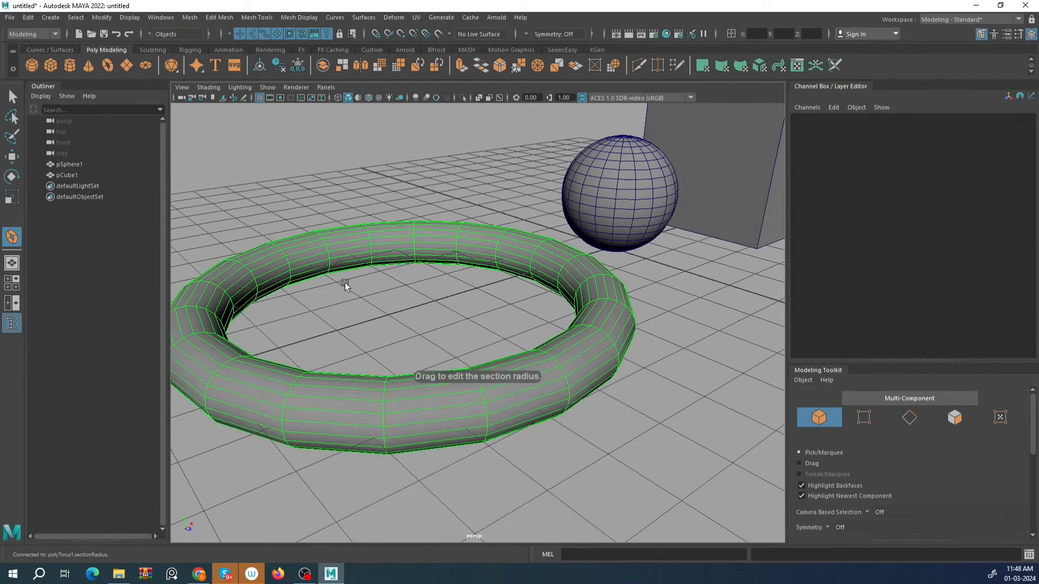
{"action": "left_click", "coordinate": [122, 64]}
{"action": "scroll", "coordinate": [529, 299], "scroll_direction": "down", "scroll_amount": 5}
{"action": "left_click_drag", "start_coordinate": [551, 298], "coordinate": [529, 299], "text": "alt"}
{"action": "left_click_drag", "start_coordinate": [503, 251], "coordinate": [488, 314]}
{"action": "scroll", "coordinate": [464, 341], "scroll_direction": "up", "scroll_amount": 3}
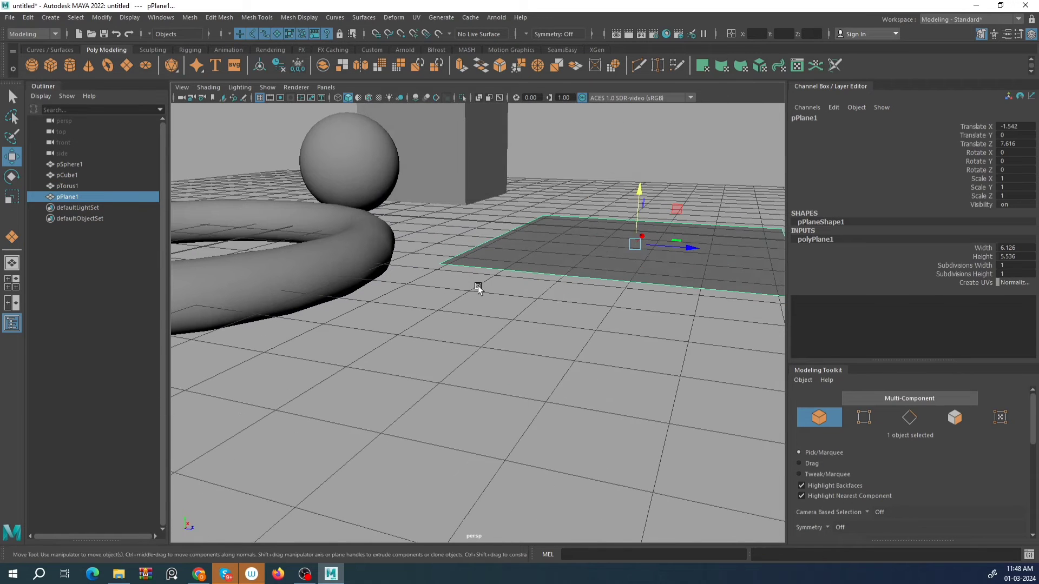
Open the list of object creation commands.
{"action": "left_click", "coordinate": [60, 18]}
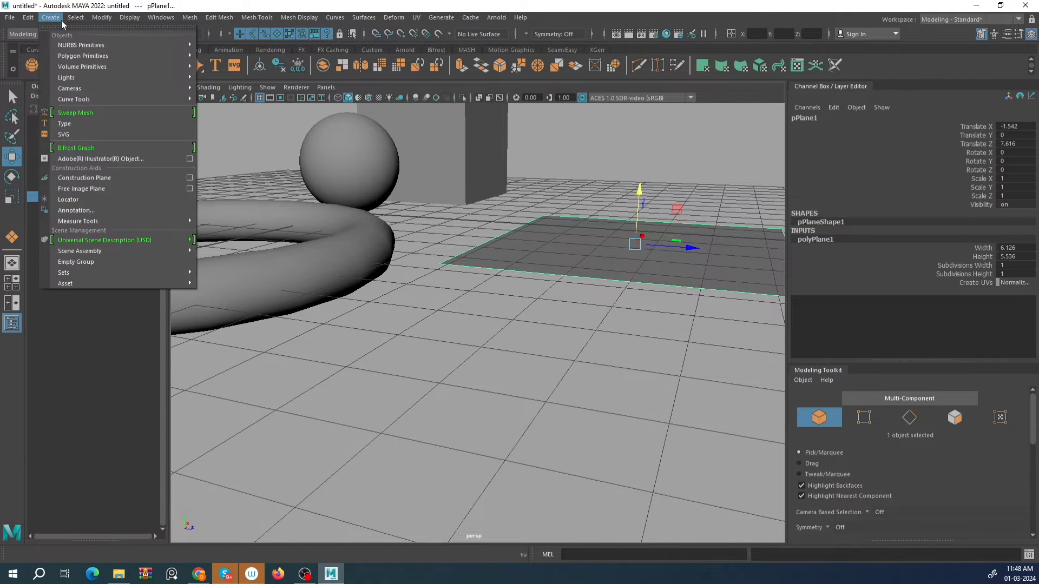
{"action": "mouse_move", "coordinate": [98, 55]}
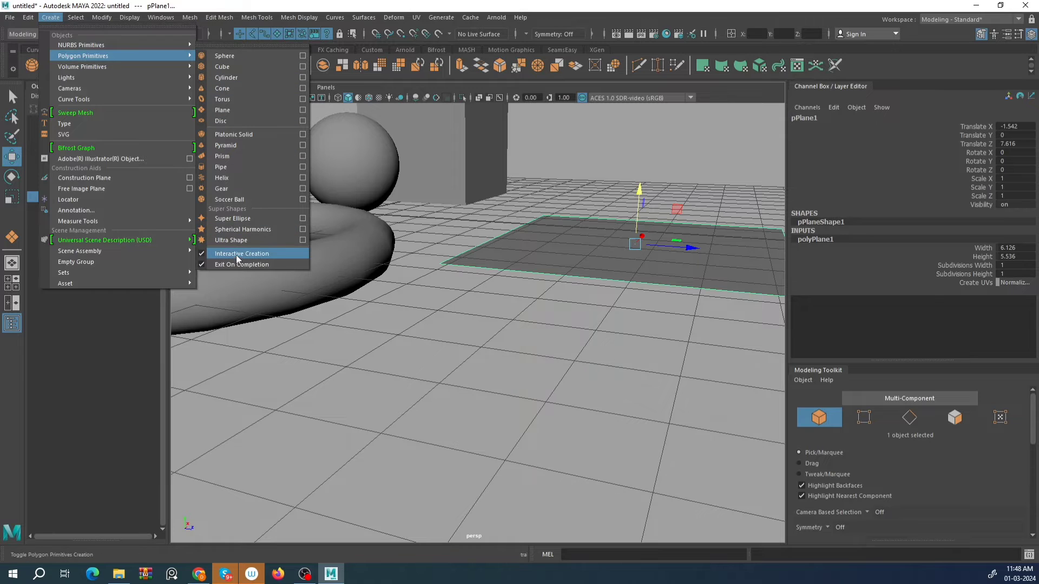
{"action": "left_click", "coordinate": [475, 225]}
{"action": "key", "text": "a"}
{"action": "scroll", "coordinate": [423, 284], "scroll_direction": "up", "scroll_amount": 3}
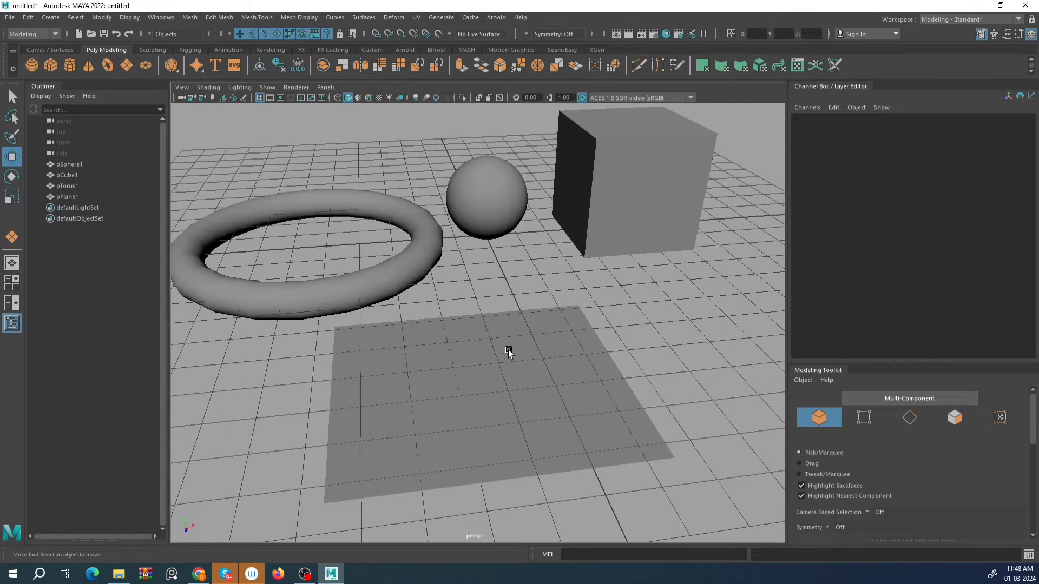
Draw a polygon cylinder interactively on the empty grid beside the plane, with radius about 2.7 and height about 6.9.
{"action": "left_click", "coordinate": [69, 65]}
{"action": "middle_click_drag", "start_coordinate": [686, 375], "coordinate": [524, 343], "text": "alt"}
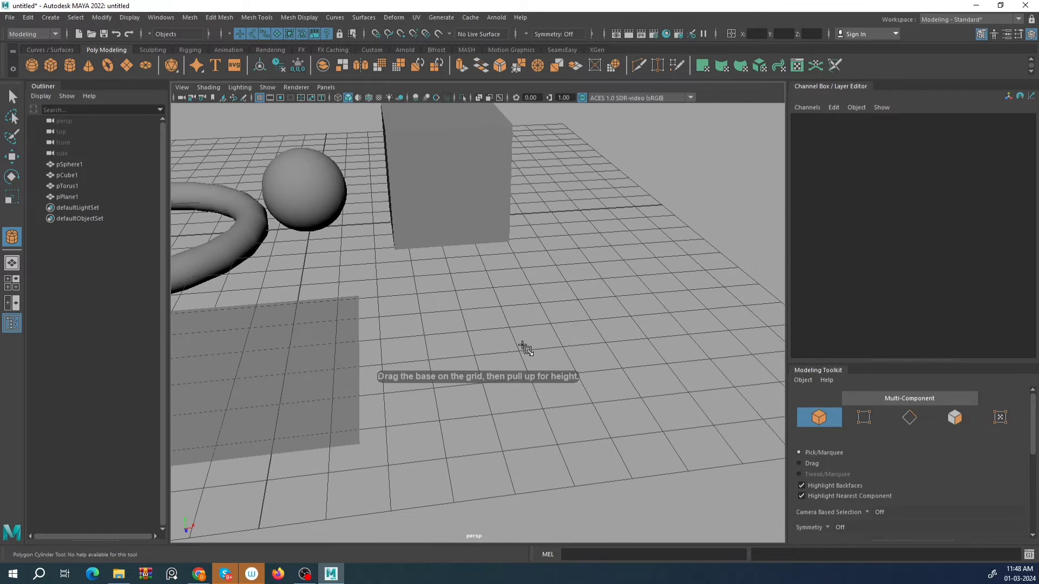
{"action": "mouse_move", "coordinate": [539, 329]}
{"action": "left_mouse_down"}
{"action": "mouse_move", "coordinate": [602, 398]}
{"action": "mouse_move", "coordinate": [559, 378]}
{"action": "mouse_move", "coordinate": [537, 343]}
{"action": "mouse_move", "coordinate": [546, 366]}
{"action": "mouse_move", "coordinate": [529, 323]}
{"action": "left_mouse_up"}
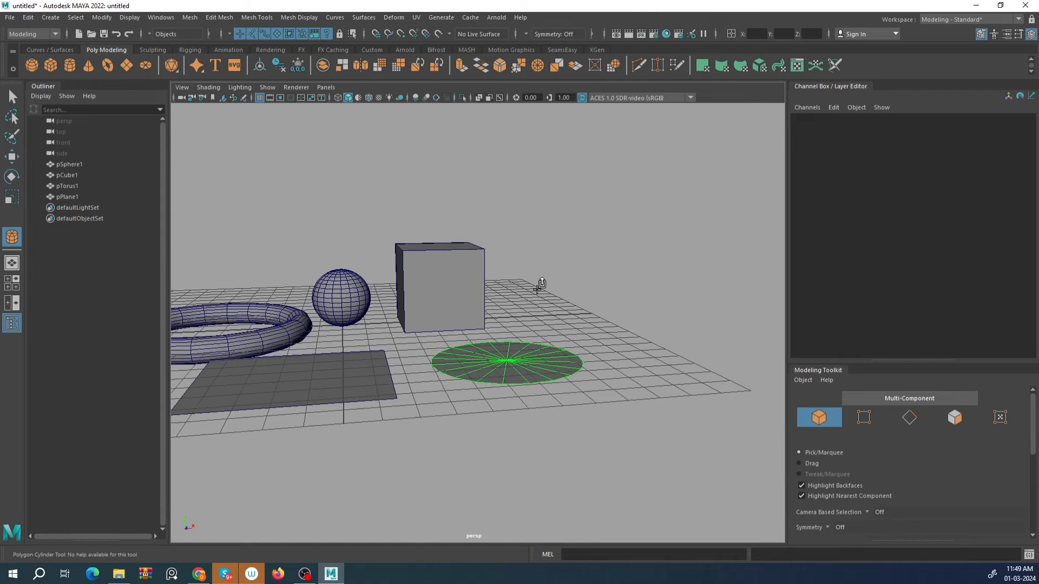
{"action": "left_click_drag", "start_coordinate": [542, 285], "coordinate": [538, 157]}
{"action": "key", "text": "w"}
{"action": "left_click_drag", "start_coordinate": [538, 157], "coordinate": [573, 238], "text": "alt"}
{"action": "scroll", "coordinate": [513, 325], "scroll_direction": "up", "scroll_amount": 5}
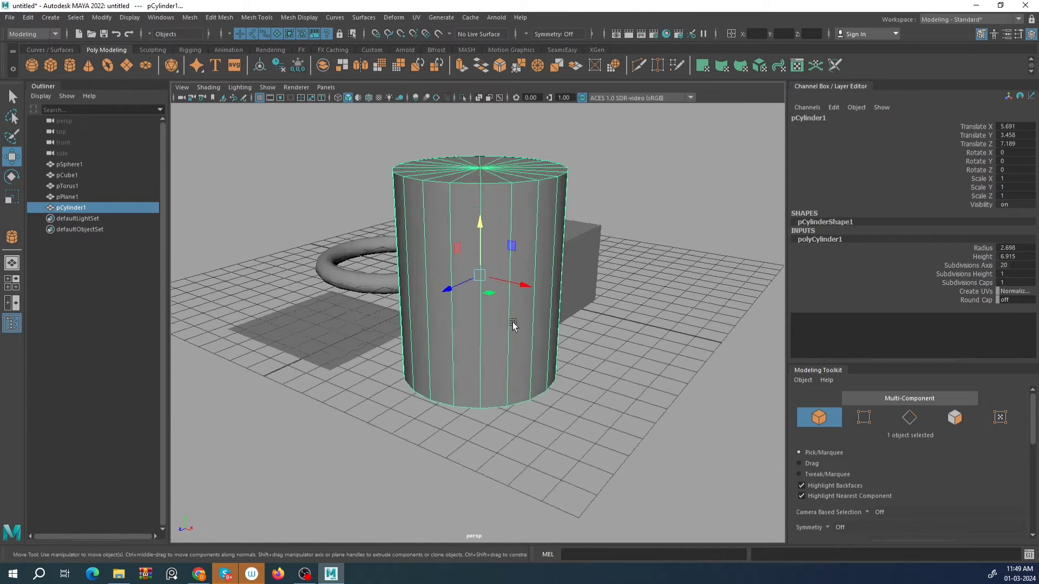
Turn off Interactive Creation for polygon primitives and delete all five objects in the scene.
{"action": "left_click_drag", "start_coordinate": [513, 325], "coordinate": [531, 304], "text": "alt"}
{"action": "scroll", "coordinate": [357, 229], "scroll_direction": "down", "scroll_amount": 5}
{"action": "left_click_drag", "start_coordinate": [357, 229], "coordinate": [748, 457]}
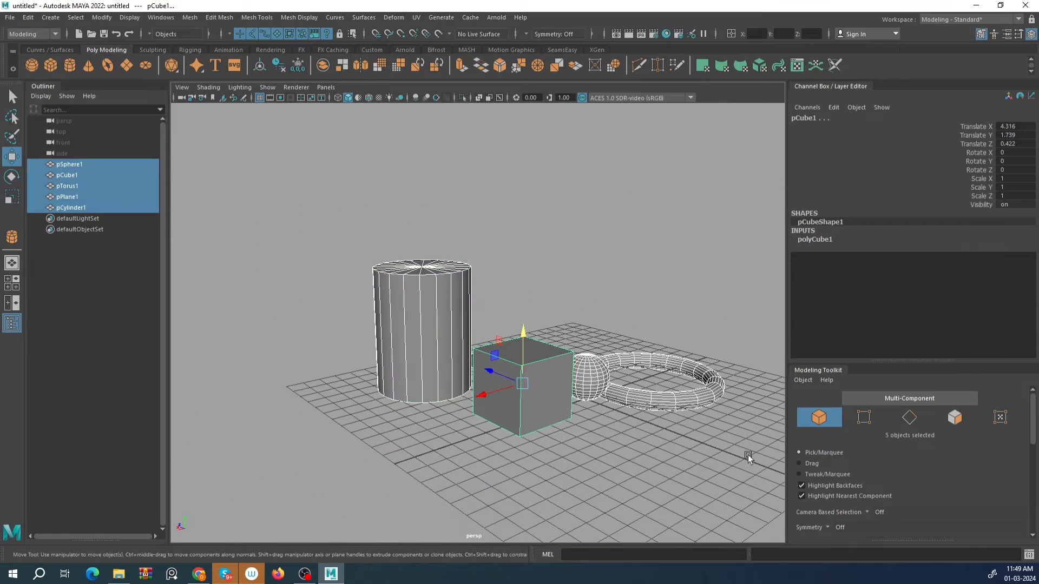
{"action": "left_click_drag", "start_coordinate": [606, 406], "coordinate": [471, 306], "text": "alt"}
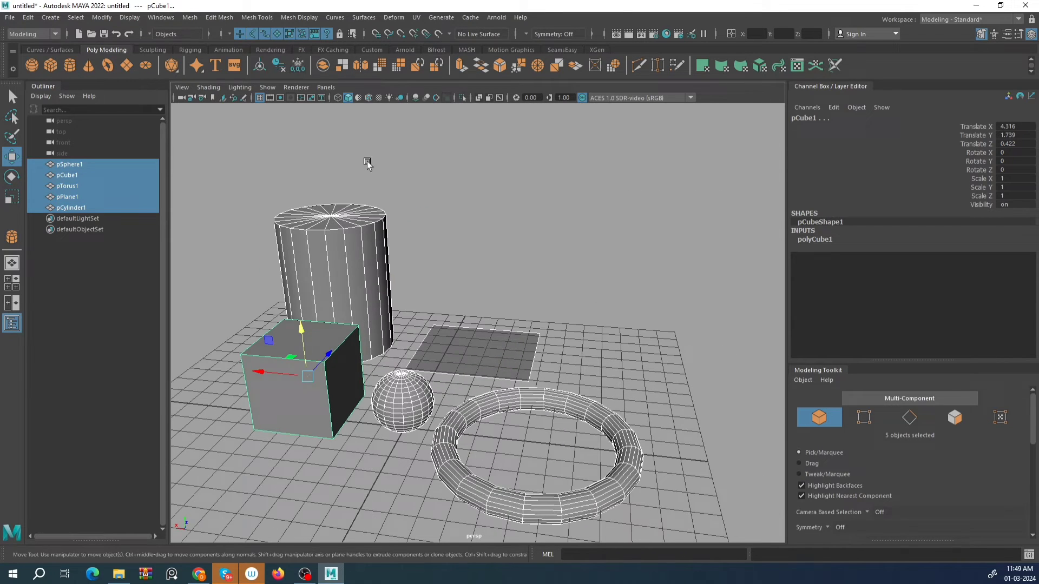
{"action": "left_click", "coordinate": [49, 18]}
{"action": "mouse_move", "coordinate": [96, 59]}
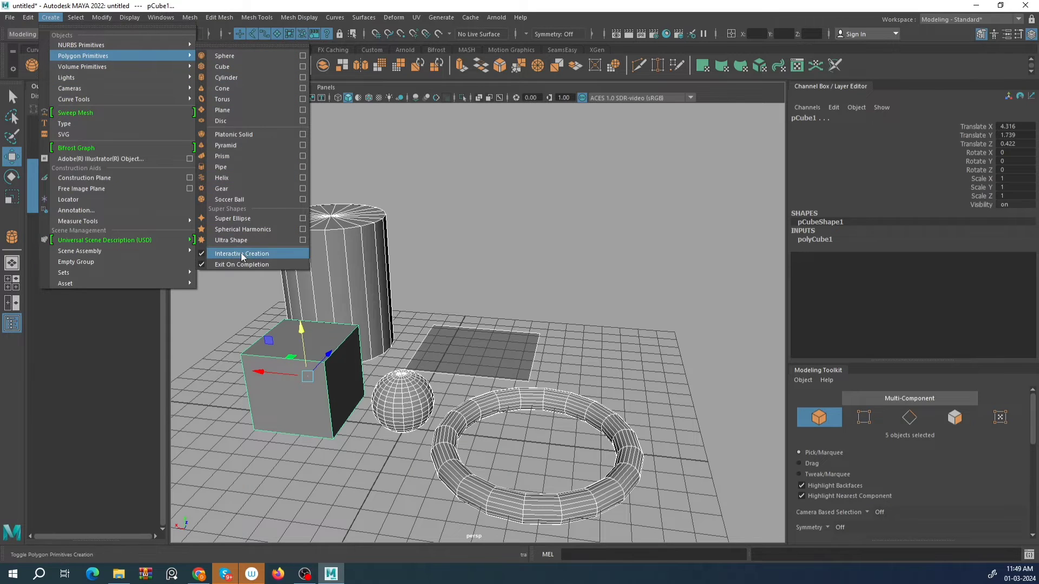
{"action": "left_click", "coordinate": [242, 254]}
{"action": "scroll", "coordinate": [445, 209], "scroll_direction": "down", "scroll_amount": 5}
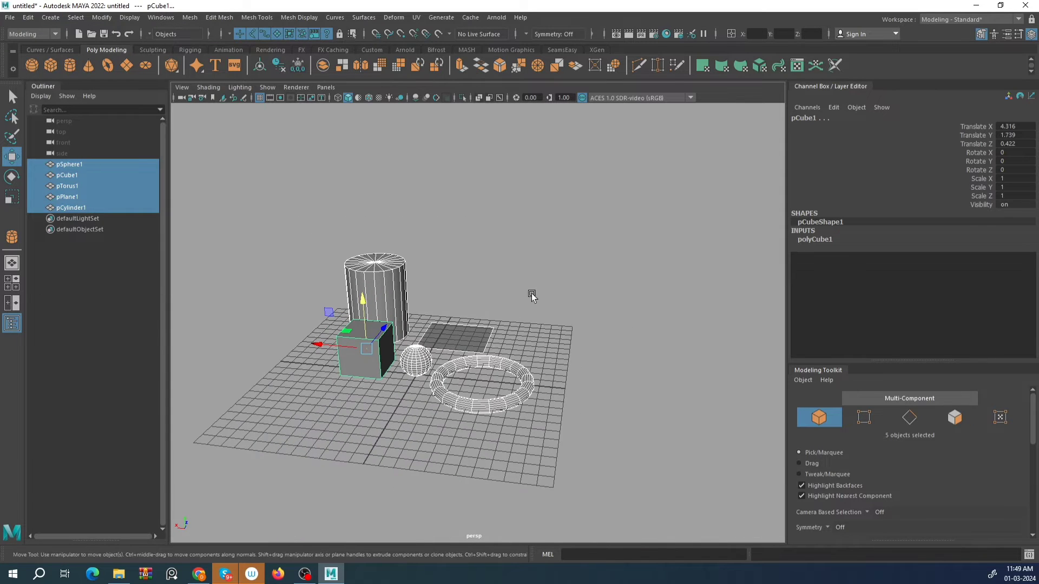
{"action": "key", "text": "Delete"}
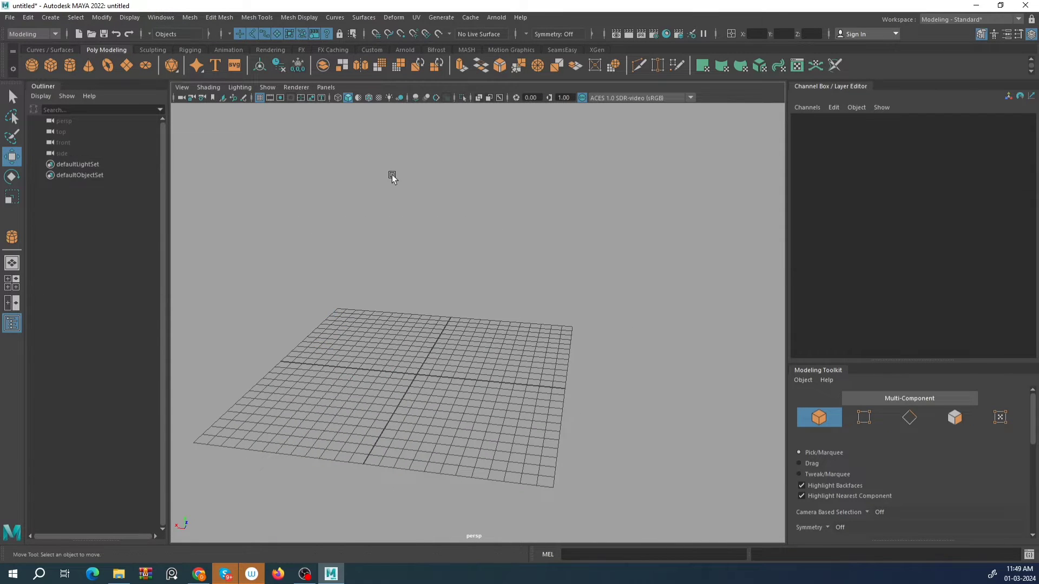
Create a default polygon sphere at the origin, expand its creation inputs and move it along X to about 4.57.
{"action": "left_click", "coordinate": [32, 66]}
{"action": "scroll", "coordinate": [495, 333], "scroll_direction": "up", "scroll_amount": 6}
{"action": "left_click_drag", "start_coordinate": [466, 346], "coordinate": [517, 385], "text": "alt"}
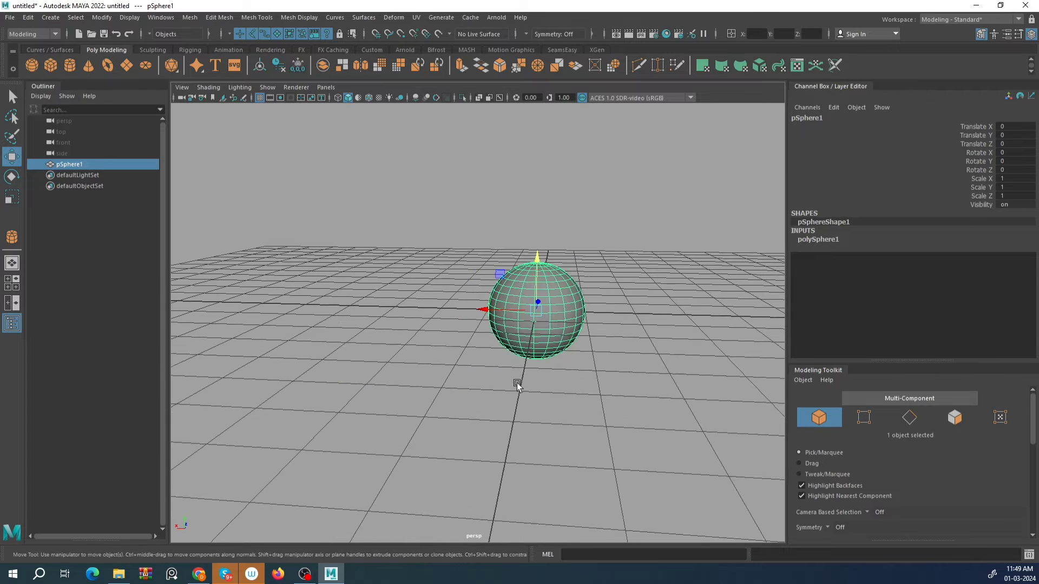
{"action": "left_click", "coordinate": [825, 241]}
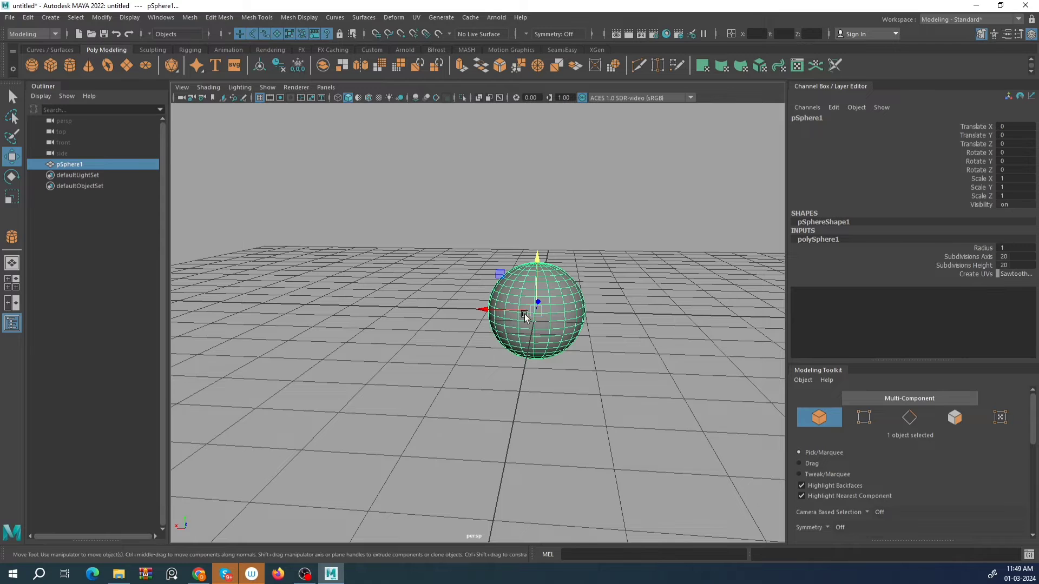
{"action": "left_click_drag", "start_coordinate": [506, 296], "coordinate": [269, 343], "text": "alt"}
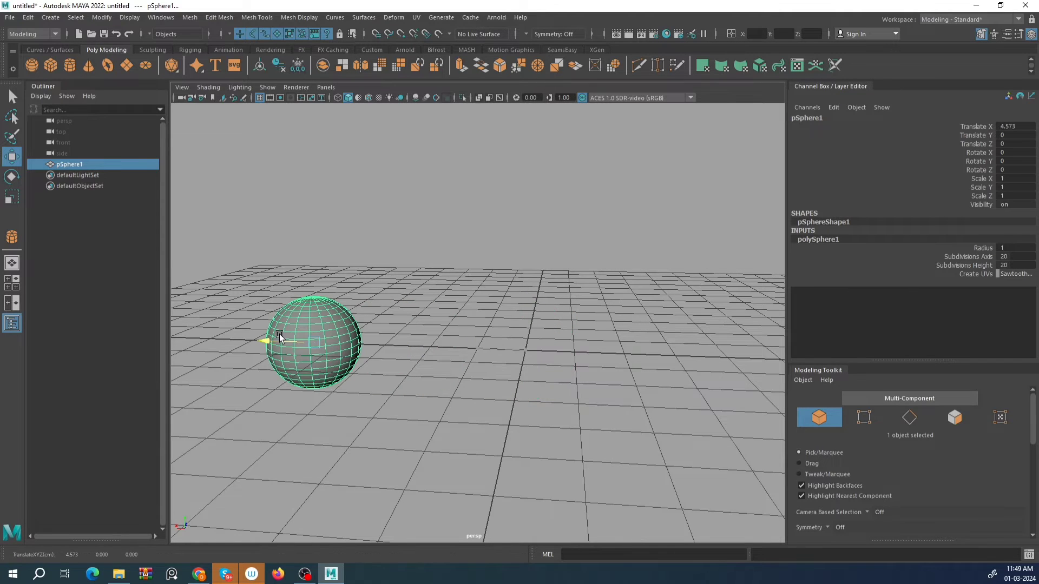
Turn on Interactive Creation for polygon primitives and draw a second sphere of radius about 1.77 at the grid's centre.
{"action": "left_click", "coordinate": [50, 17]}
{"action": "mouse_move", "coordinate": [83, 55]}
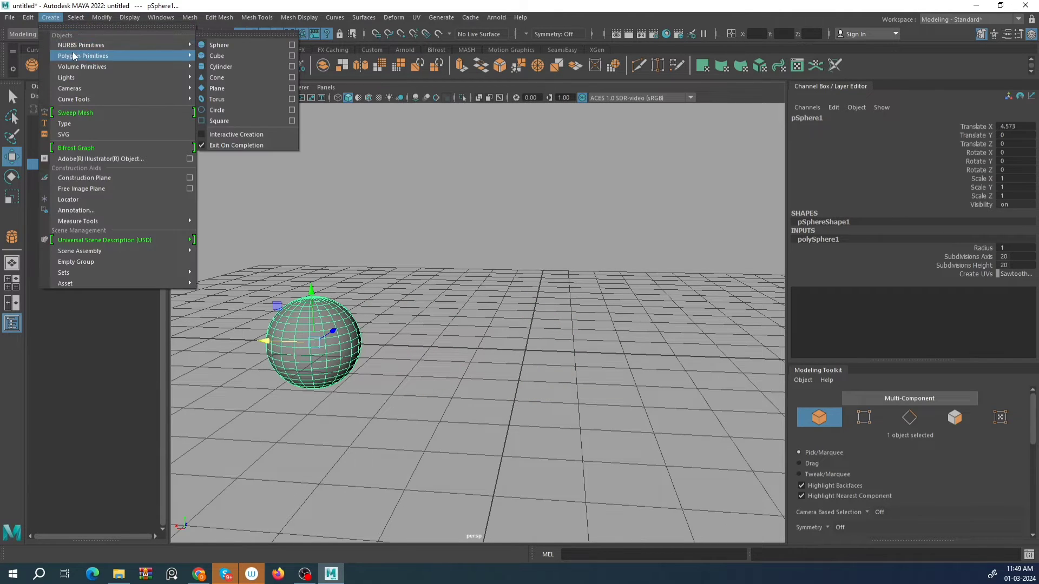
{"action": "left_click", "coordinate": [239, 253]}
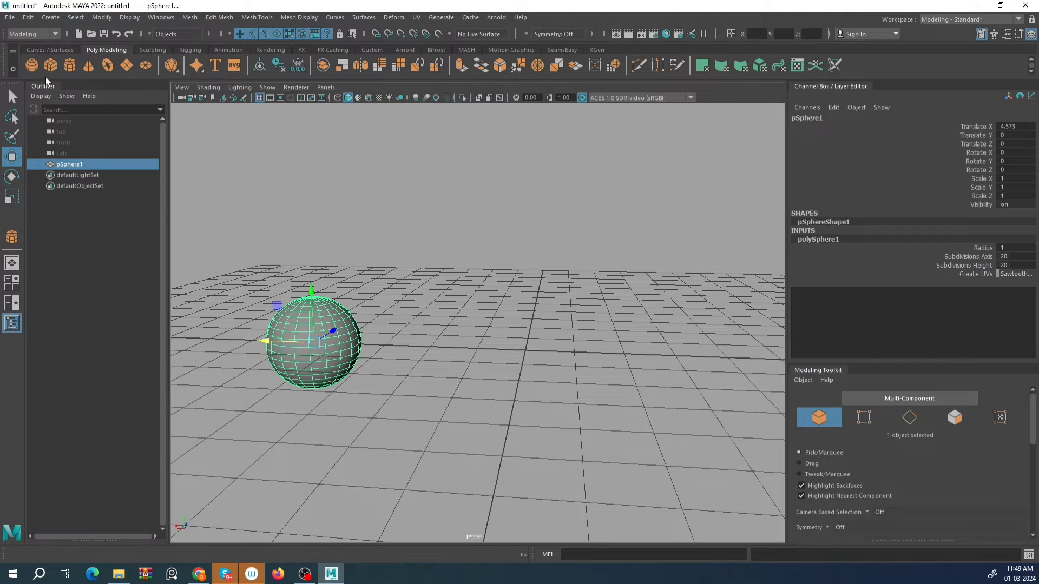
{"action": "left_click", "coordinate": [31, 69]}
{"action": "left_click_drag", "start_coordinate": [498, 332], "coordinate": [523, 329], "text": "alt"}
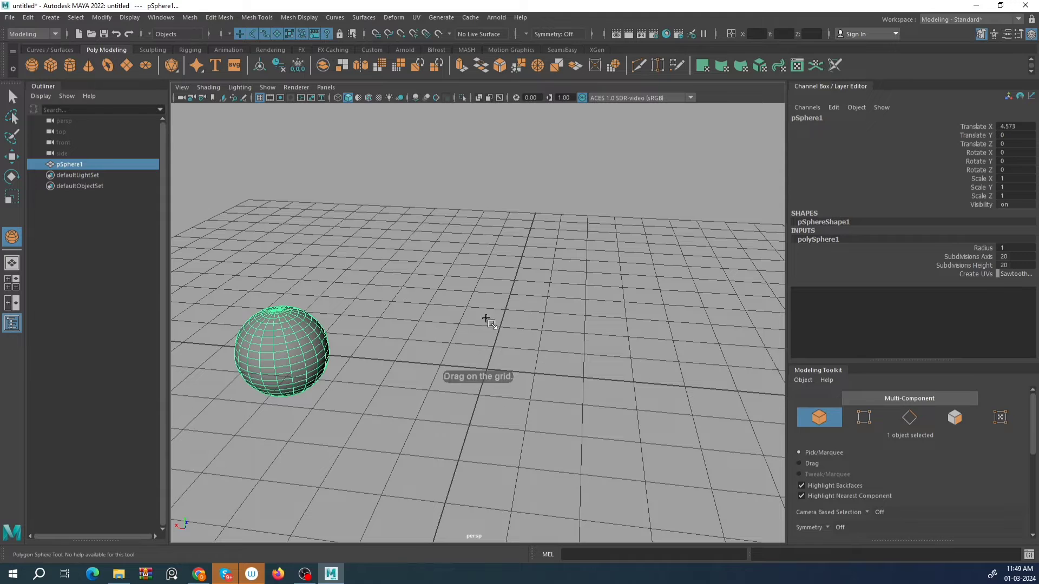
{"action": "scroll", "coordinate": [450, 425], "scroll_direction": "up", "scroll_amount": 4}
{"action": "middle_click_drag", "start_coordinate": [456, 415], "coordinate": [445, 356], "text": "alt"}
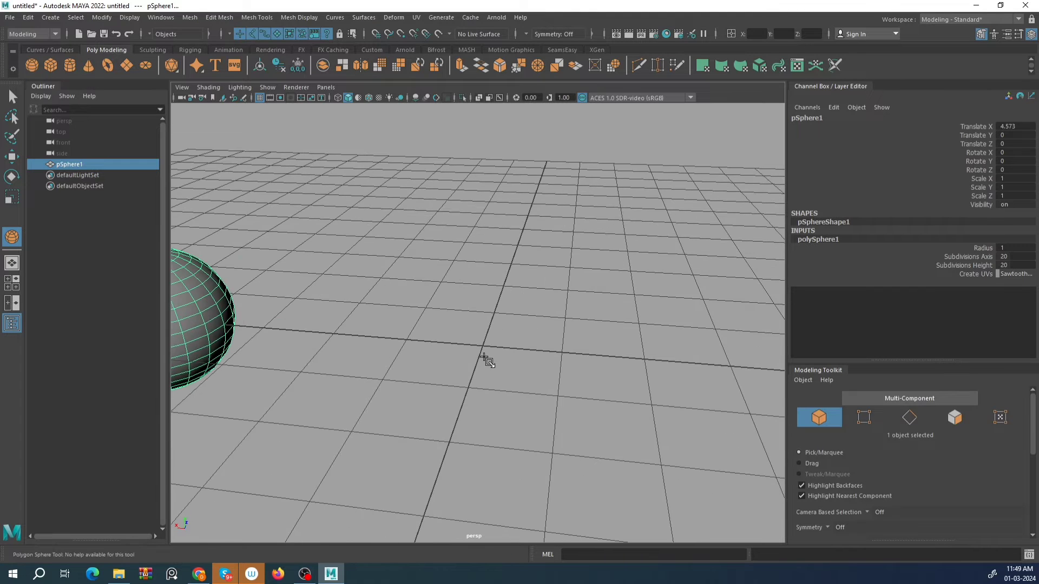
{"action": "scroll", "coordinate": [486, 351], "scroll_direction": "down", "scroll_amount": 2}
{"action": "left_click_drag", "start_coordinate": [480, 336], "coordinate": [478, 370]}
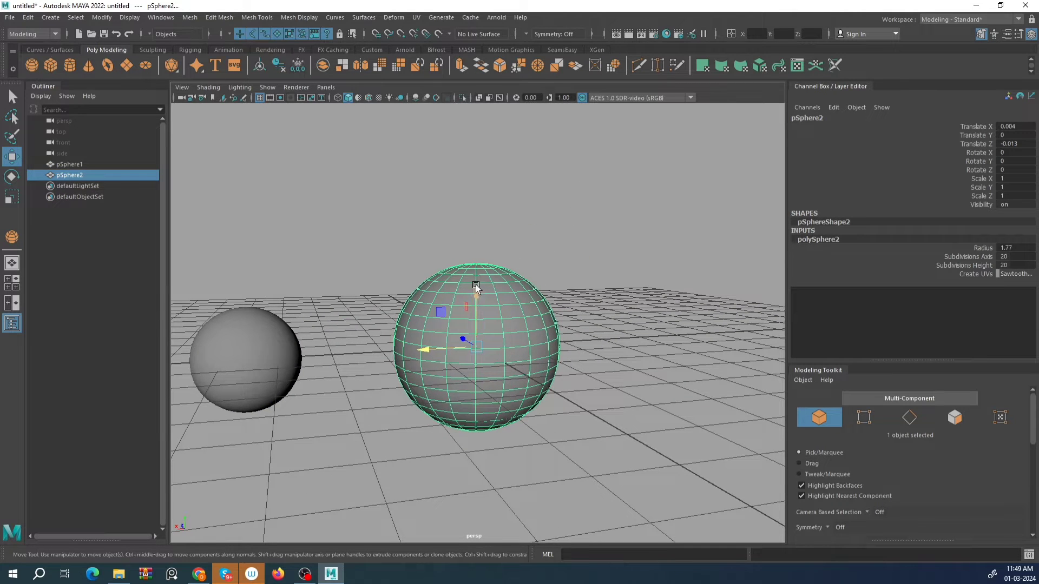
Raise the second sphere to about 1.64 on Y and set its radius to 1.
{"action": "left_click_drag", "start_coordinate": [476, 287], "coordinate": [478, 211]}
{"action": "left_click_drag", "start_coordinate": [570, 255], "coordinate": [536, 254], "text": "alt"}
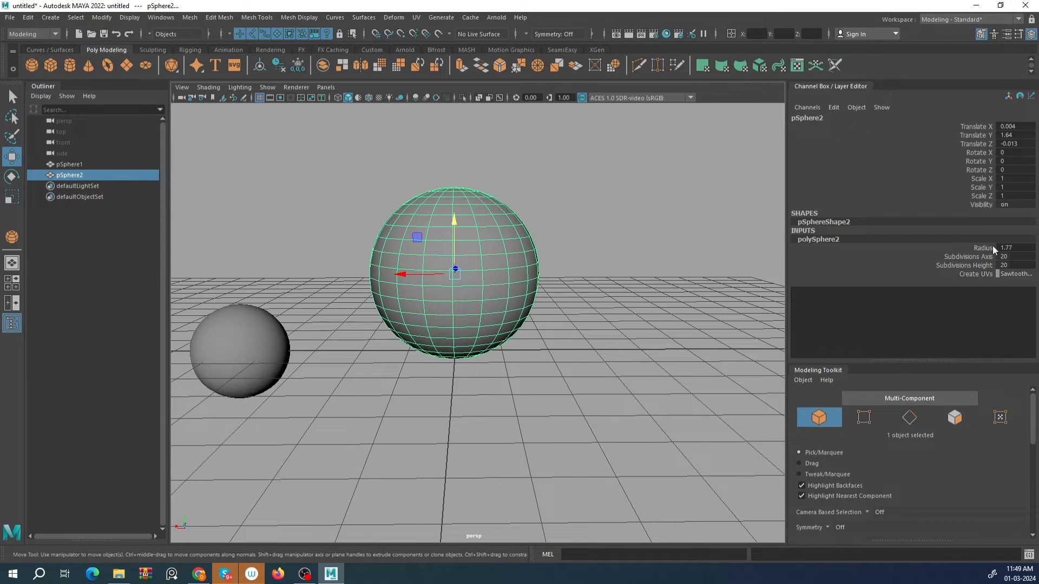
{"action": "double_click", "coordinate": [1019, 248]}
{"action": "type", "text": "1"}
{"action": "key", "text": "Return"}
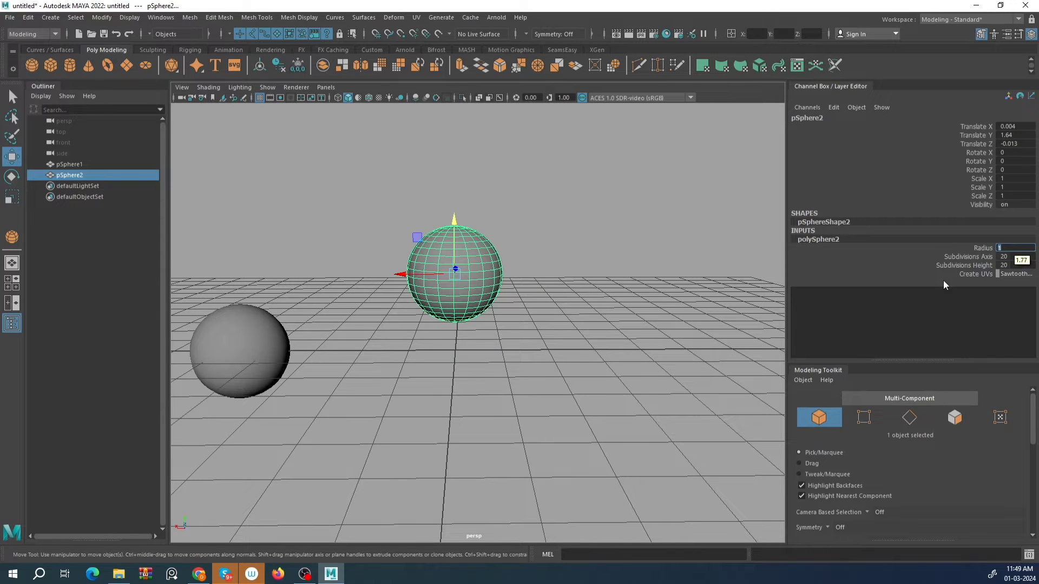
Lower the second sphere to grid level and move it along X next to the first sphere.
{"action": "left_click", "coordinate": [540, 216]}
{"action": "left_click", "coordinate": [476, 261]}
{"action": "left_click_drag", "start_coordinate": [457, 227], "coordinate": [457, 298]}
{"action": "left_click_drag", "start_coordinate": [412, 342], "coordinate": [311, 329]}
{"action": "left_click_drag", "start_coordinate": [338, 282], "coordinate": [335, 318]}
{"action": "scroll", "coordinate": [358, 300], "scroll_direction": "down", "scroll_amount": 4}
Select both spheres and delete them from the scene.
{"action": "left_click", "coordinate": [330, 317]}
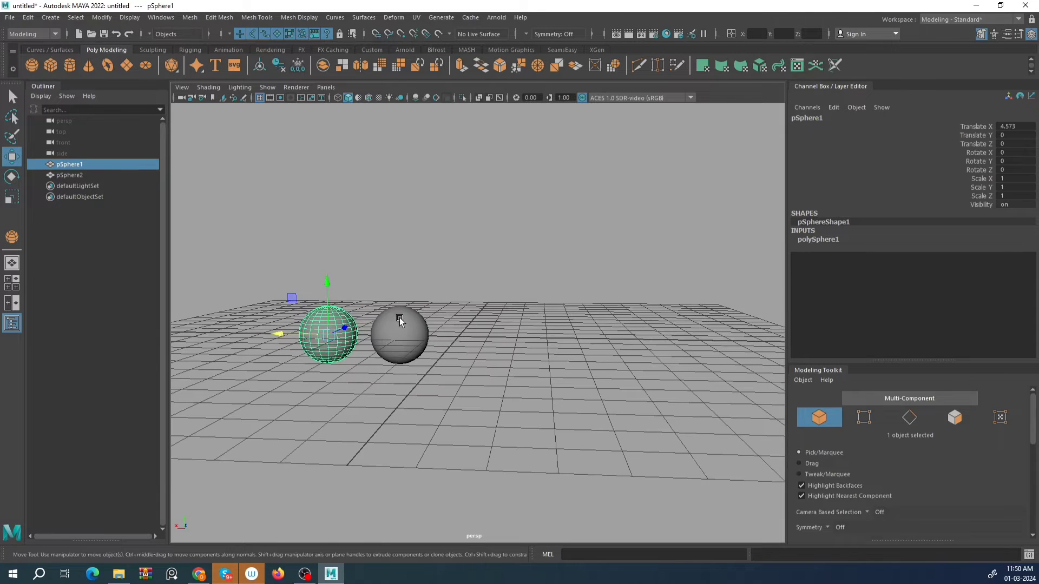
{"action": "left_click_drag", "start_coordinate": [400, 317], "coordinate": [379, 303], "text": "alt"}
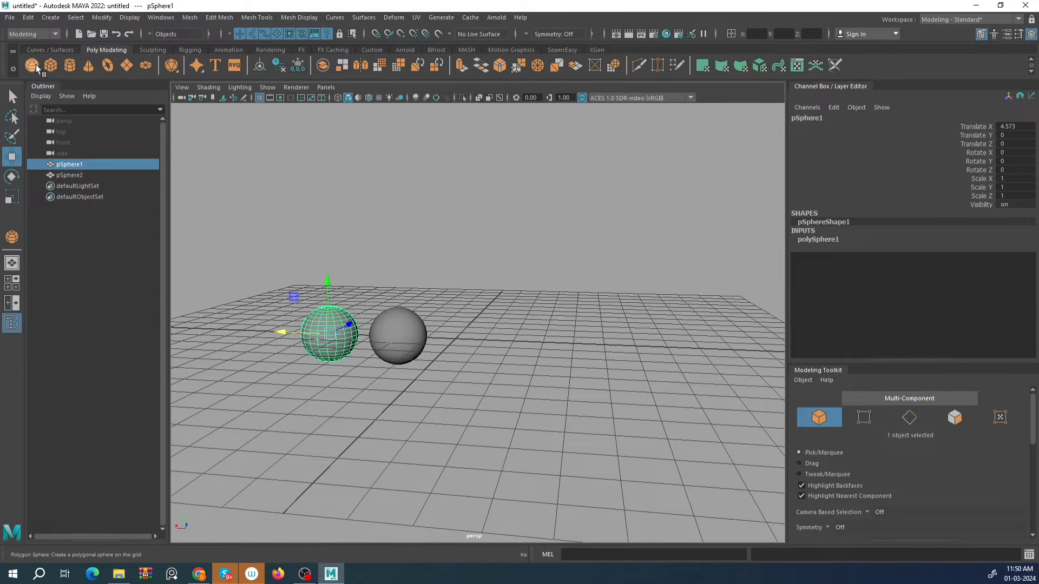
{"action": "left_click_drag", "start_coordinate": [448, 286], "coordinate": [337, 380]}
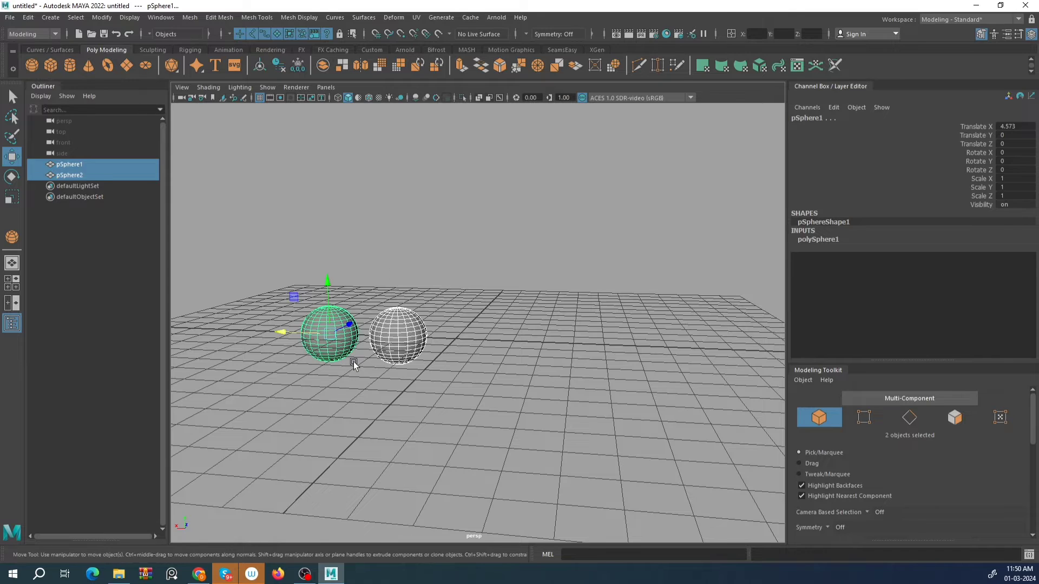
{"action": "key", "text": "Delete"}
Detach the Polygon Primitives commands as a floating window and place it over the Channel Box.
{"action": "left_click", "coordinate": [50, 17]}
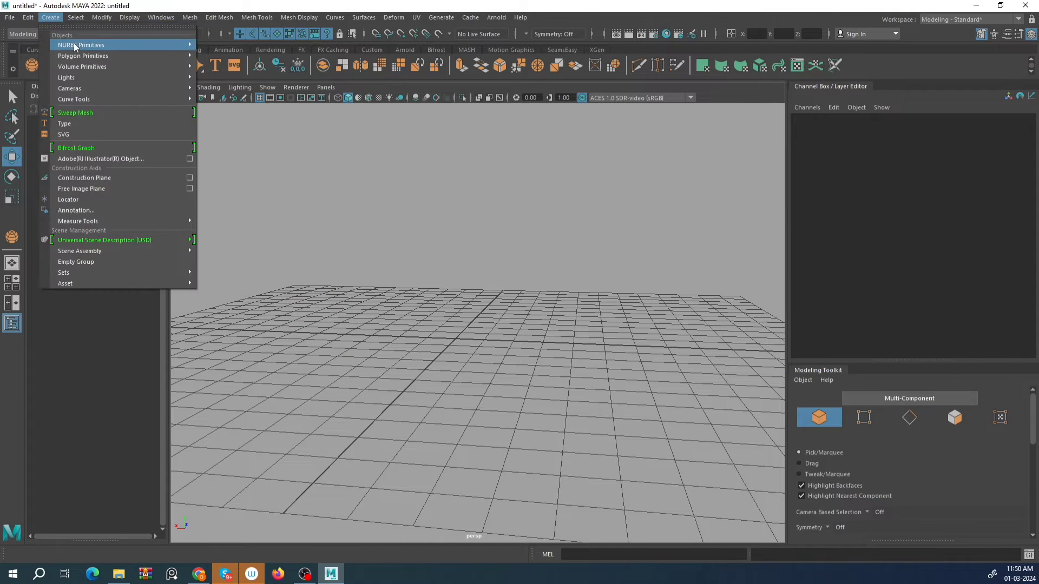
{"action": "mouse_move", "coordinate": [65, 54]}
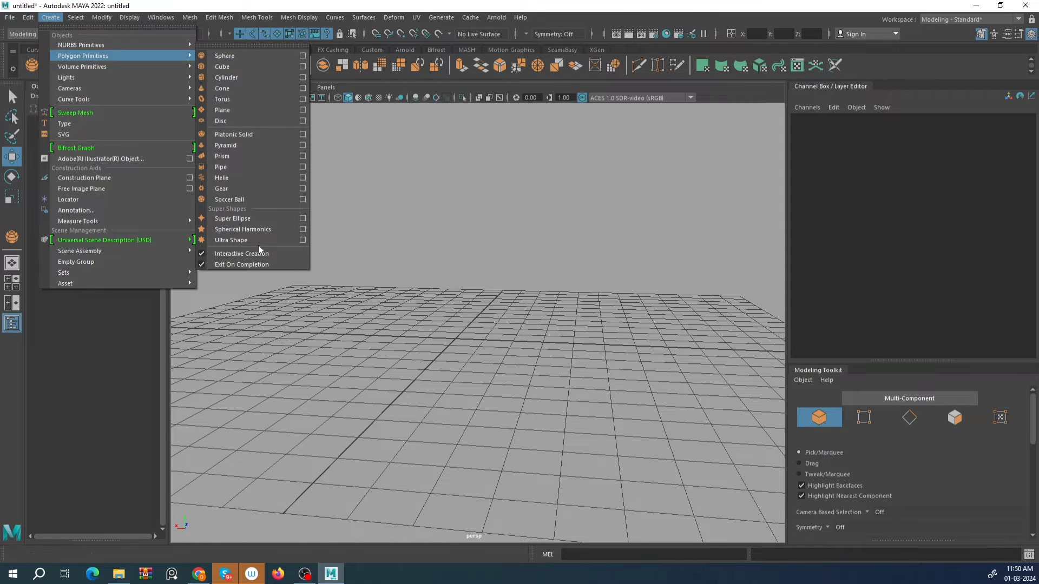
{"action": "mouse_move", "coordinate": [135, 68]}
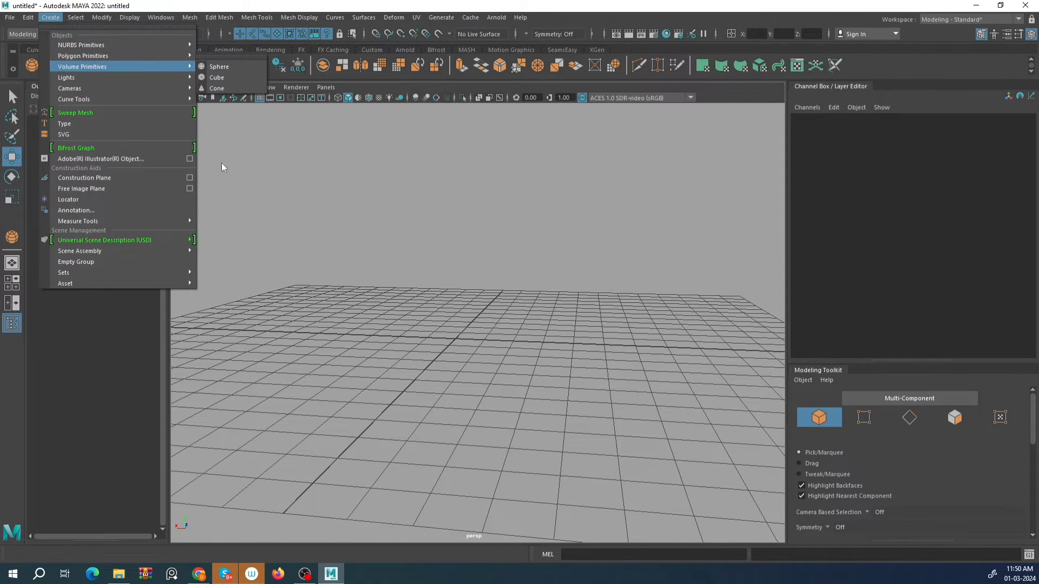
{"action": "left_click", "coordinate": [50, 18]}
{"action": "left_click", "coordinate": [50, 18]}
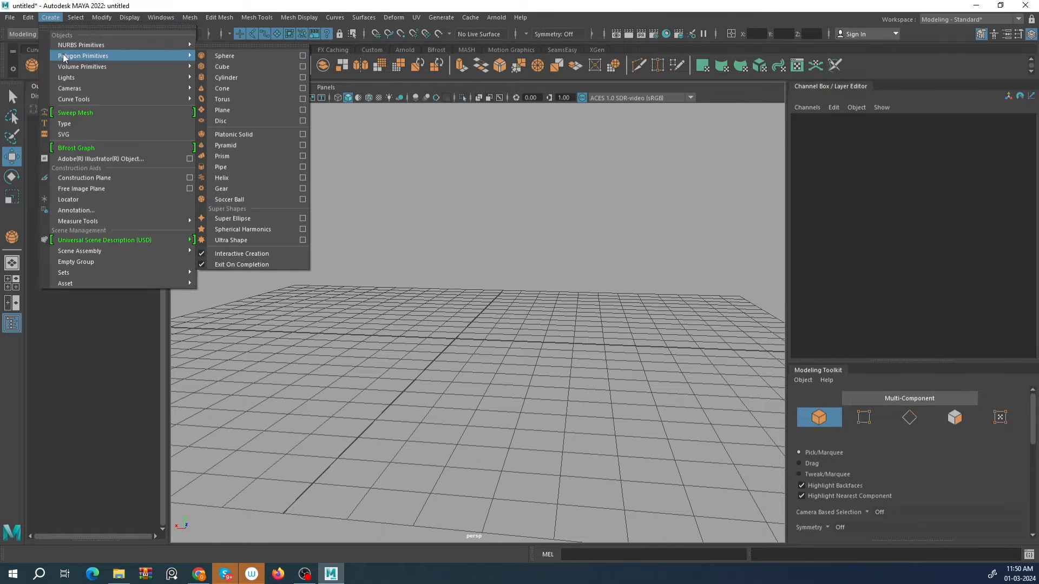
{"action": "left_click", "coordinate": [229, 45]}
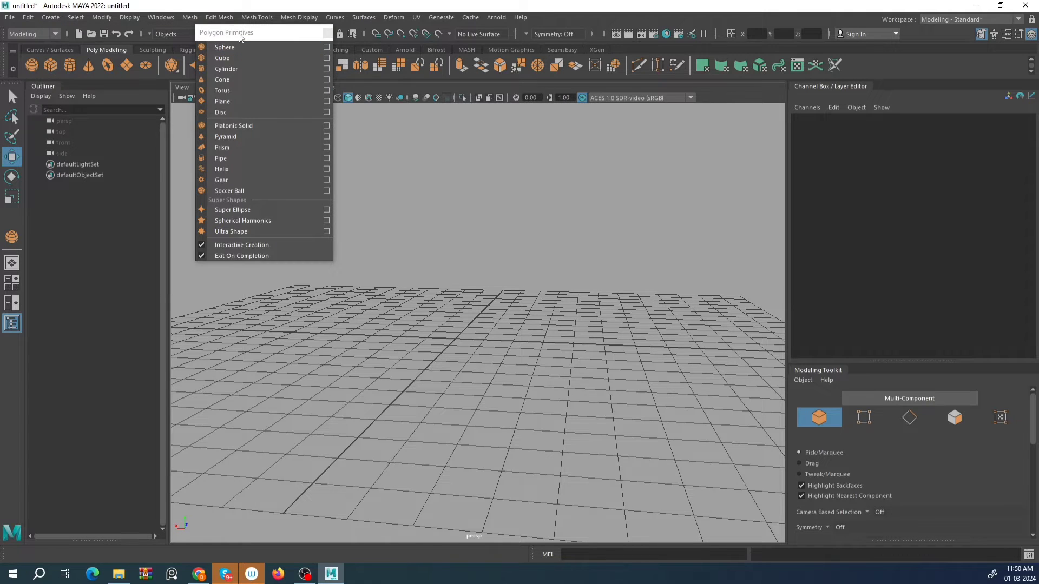
{"action": "left_click_drag", "start_coordinate": [240, 34], "coordinate": [834, 134]}
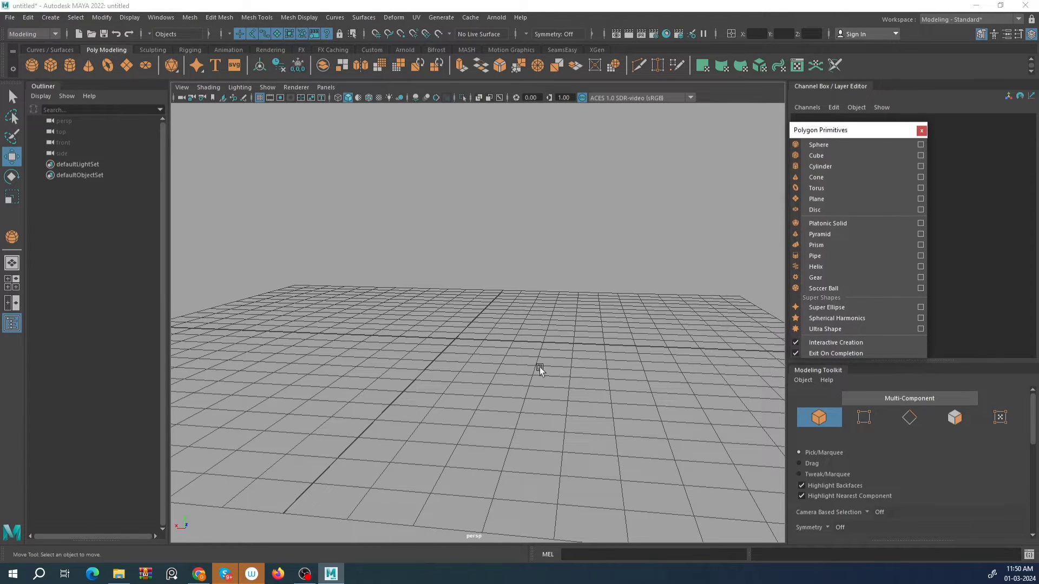
Turn off Interactive Creation, create a default polygon sphere and move it to about X 3.92, Y 1.09.
{"action": "left_click", "coordinate": [844, 201]}
{"action": "left_click_drag", "start_coordinate": [531, 324], "coordinate": [454, 316]}
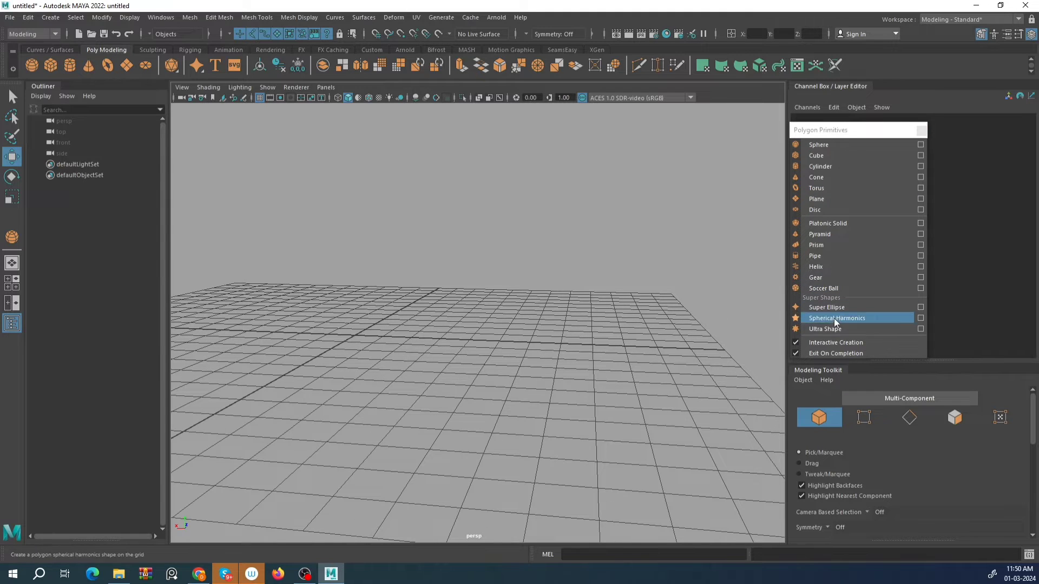
{"action": "left_click", "coordinate": [796, 344]}
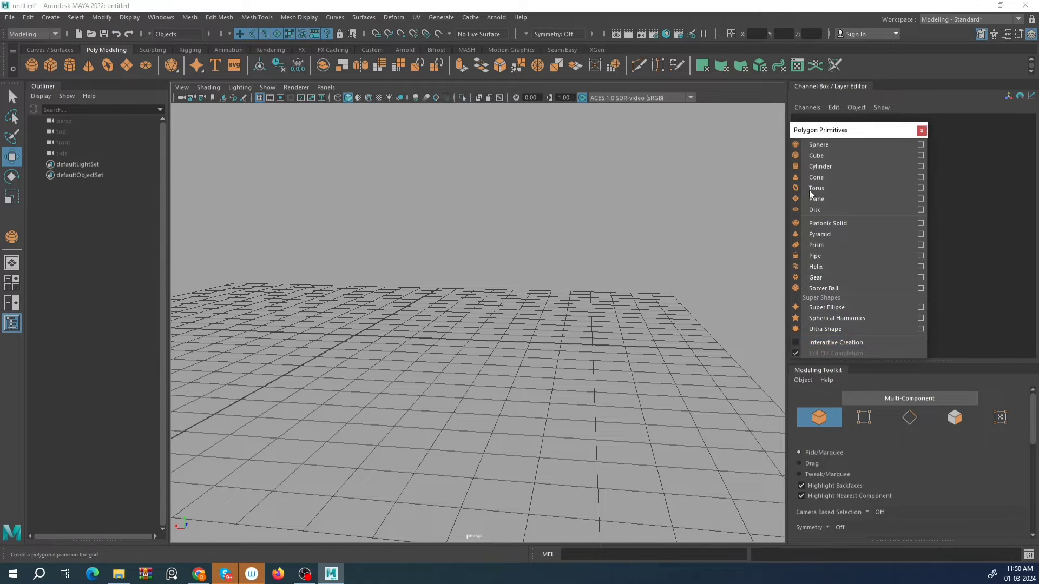
{"action": "left_click", "coordinate": [818, 144]}
{"action": "left_click_drag", "start_coordinate": [353, 288], "coordinate": [349, 257]}
{"action": "left_click_drag", "start_coordinate": [336, 307], "coordinate": [234, 287]}
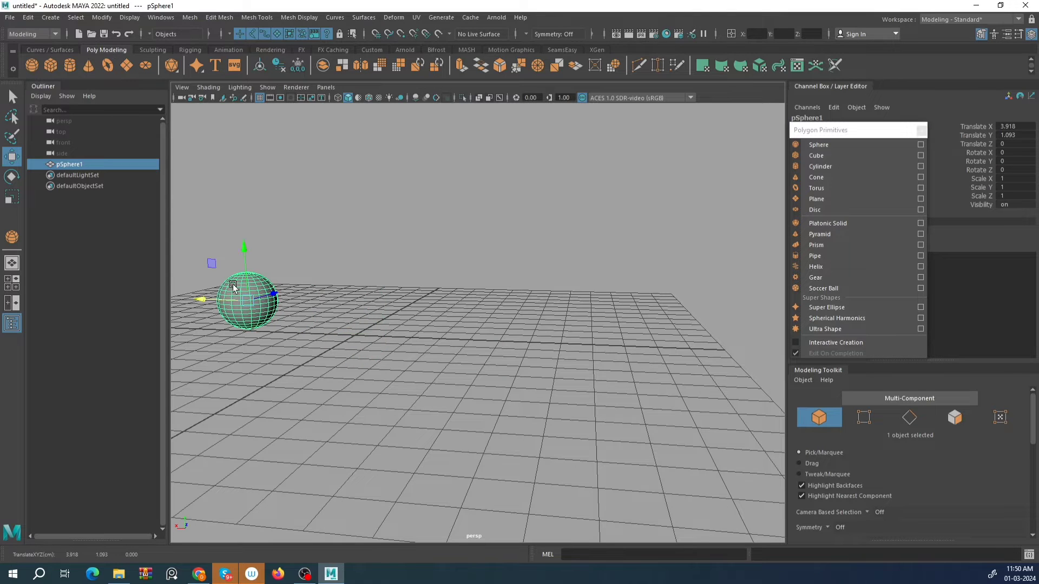
Turn on Interactive Creation, draw a polygon sphere of radius about 2.04 near the grid's centre and raise it above the grid.
{"action": "left_click", "coordinate": [830, 342]}
{"action": "left_click", "coordinate": [818, 145]}
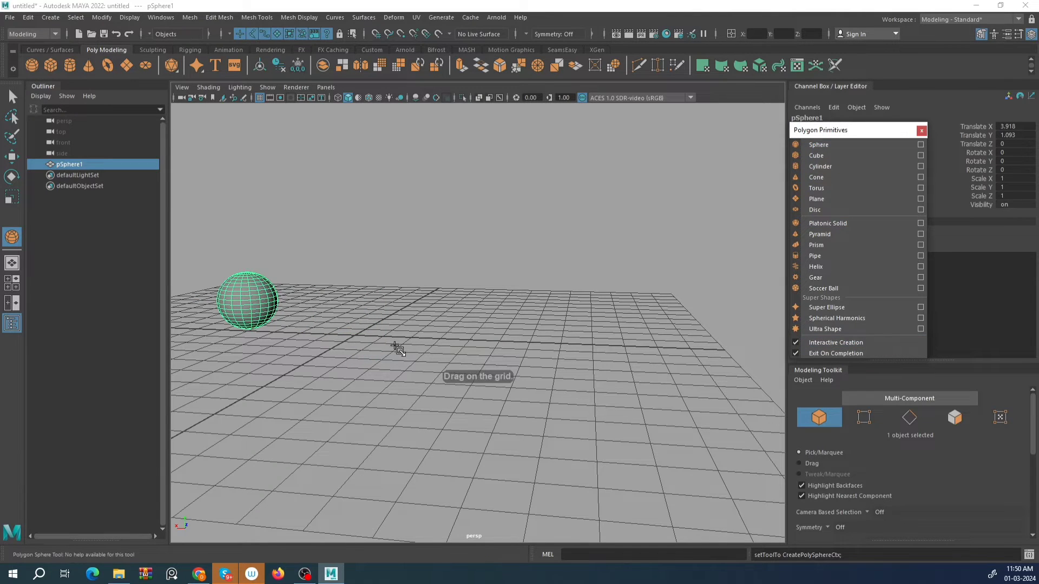
{"action": "left_click_drag", "start_coordinate": [354, 331], "coordinate": [371, 317]}
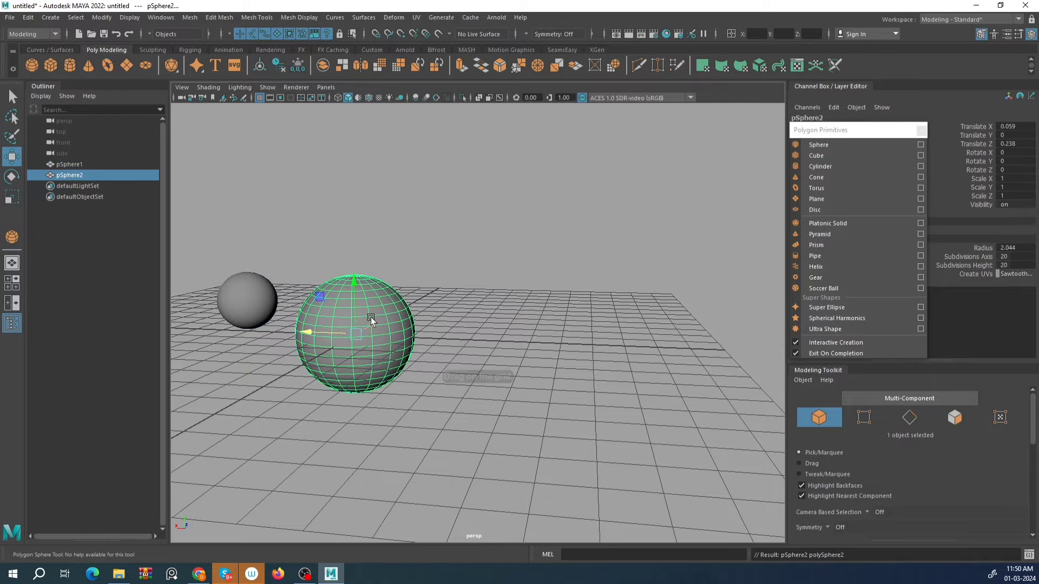
{"action": "left_click_drag", "start_coordinate": [355, 281], "coordinate": [278, 303]}
{"action": "left_click", "coordinate": [411, 221]}
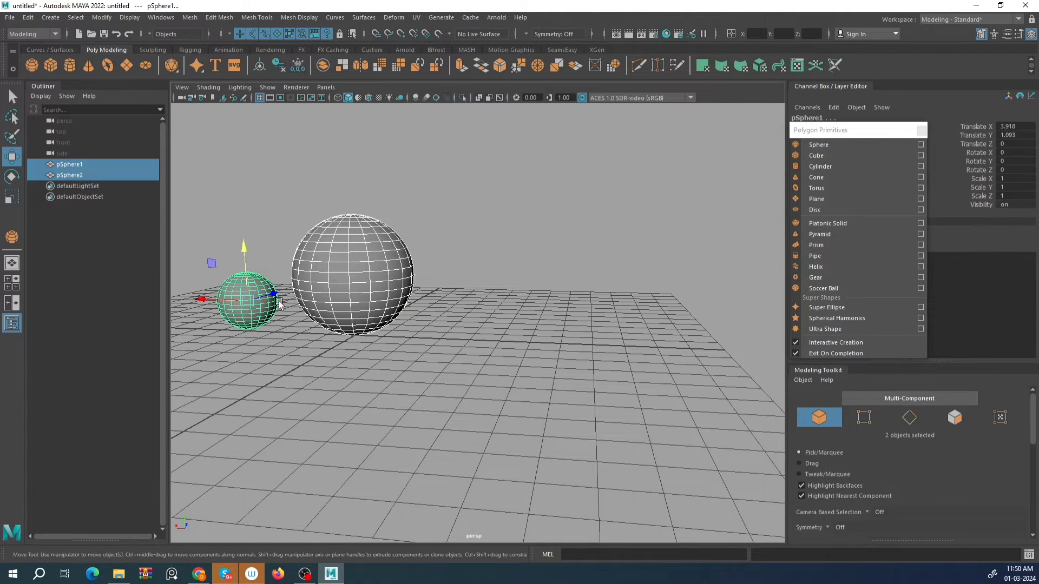
Delete both spheres, then create a default platonic solid and move it to about X 4.86, Y 0.85.
{"action": "key", "text": "Delete"}
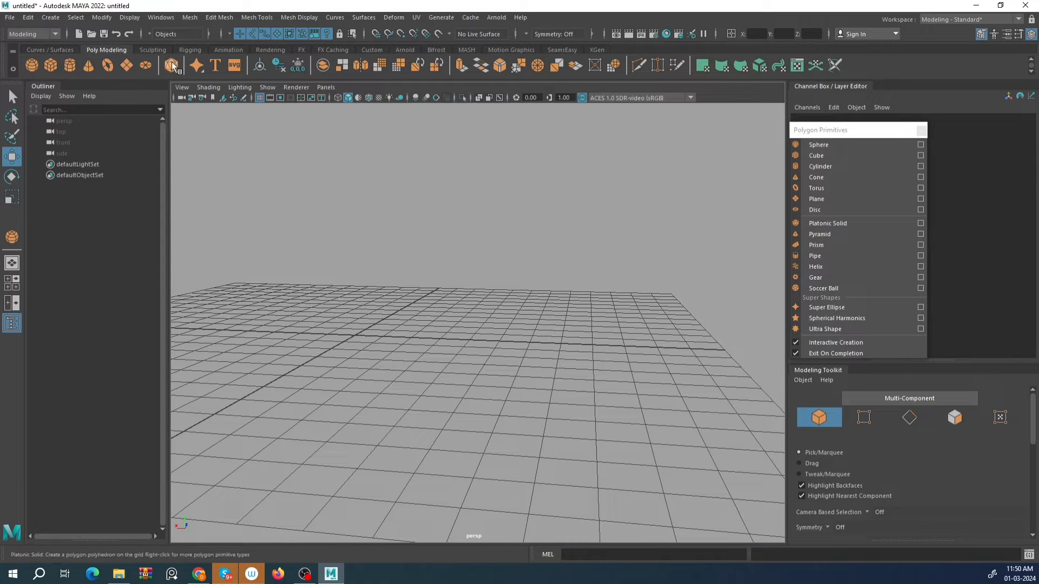
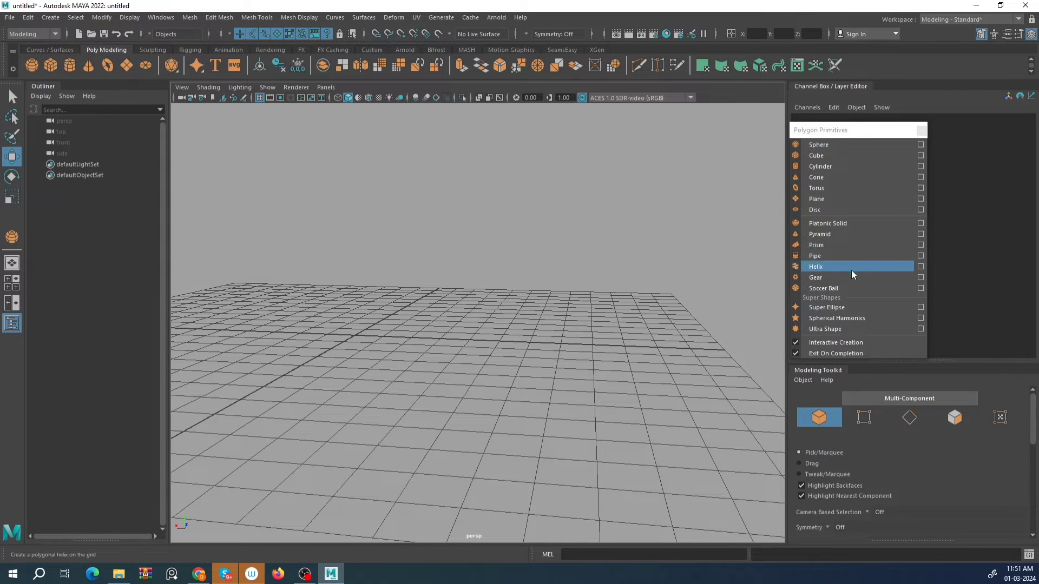
{"action": "left_click", "coordinate": [840, 224]}
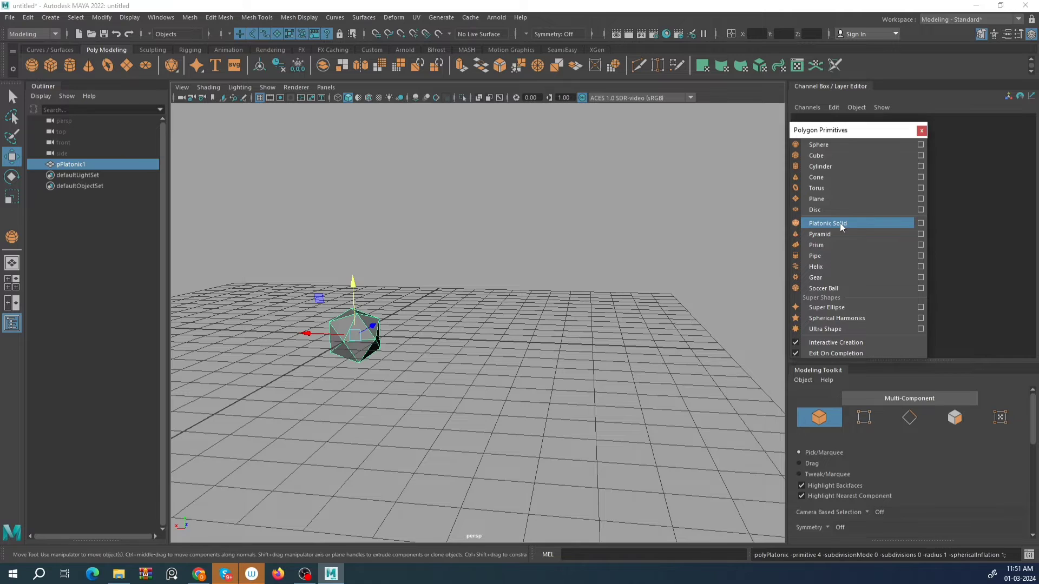
{"action": "left_click_drag", "start_coordinate": [387, 280], "coordinate": [178, 311], "text": "alt"}
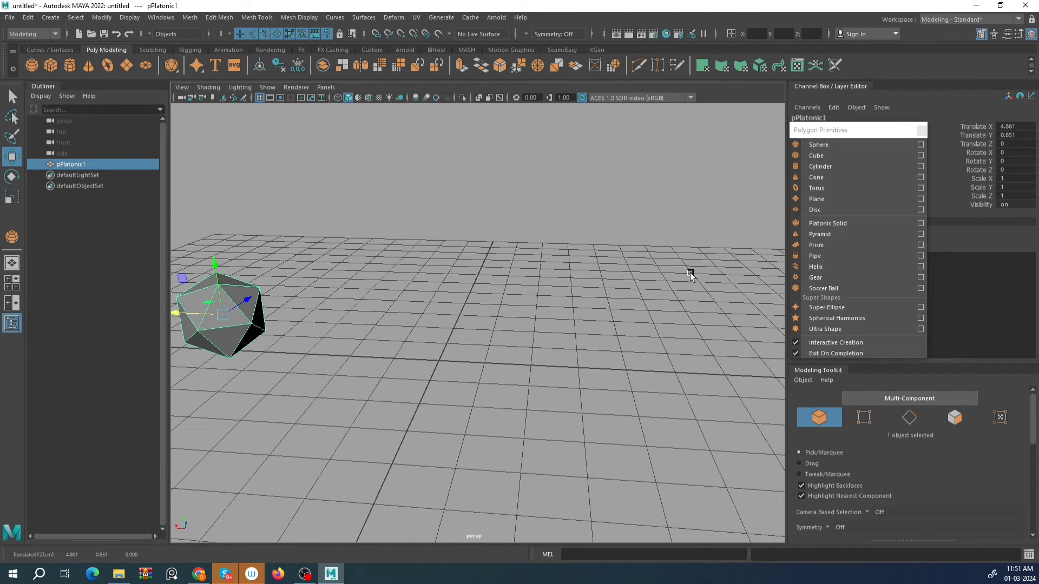
Draw a pyramid with a side length of about 2.83 near the grid's centre and raise it to about Y 1.07.
{"action": "left_click", "coordinate": [840, 234]}
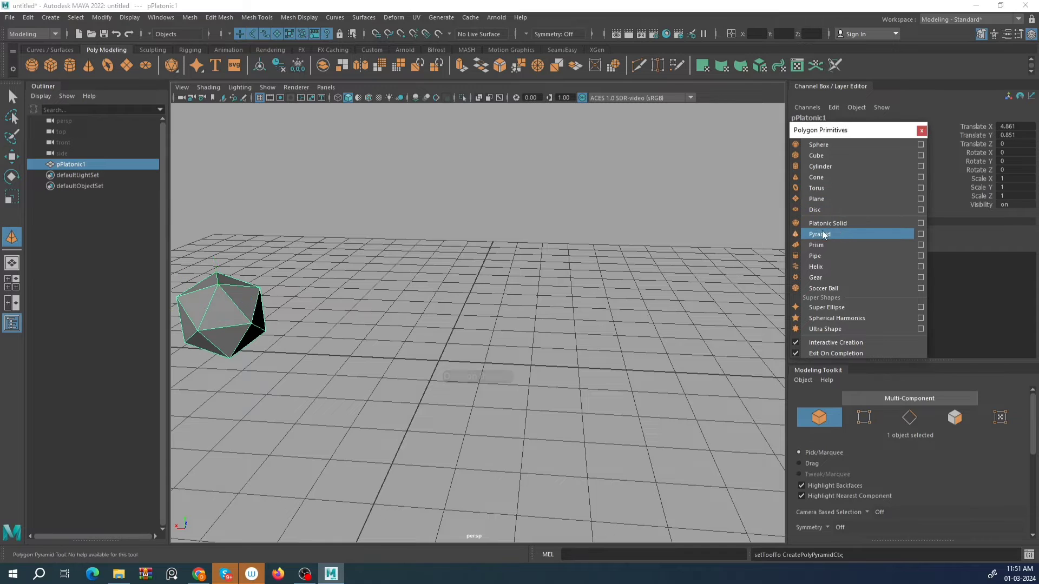
{"action": "left_click_drag", "start_coordinate": [441, 373], "coordinate": [463, 367]}
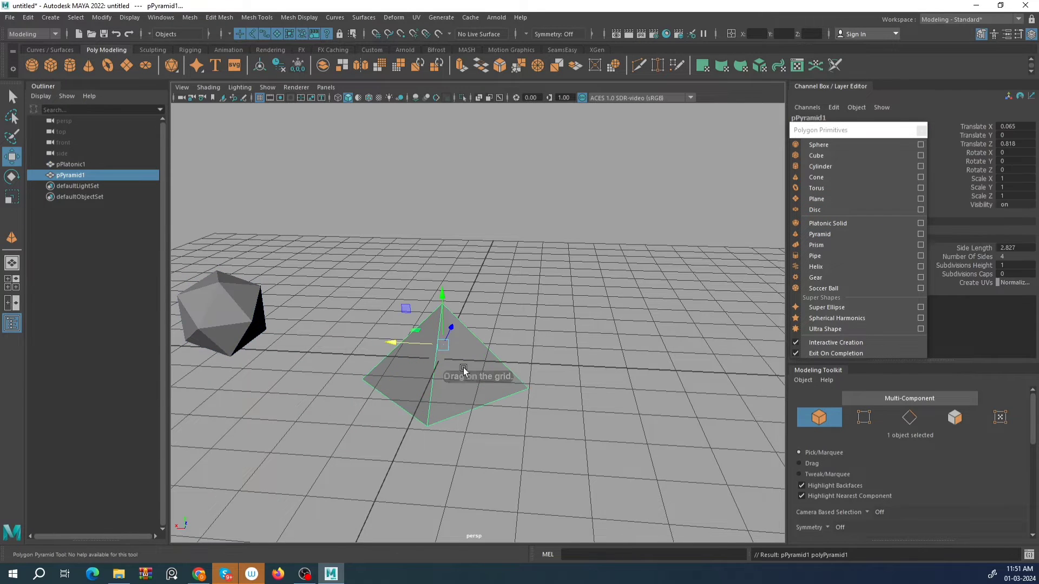
{"action": "left_click_drag", "start_coordinate": [437, 295], "coordinate": [452, 248]}
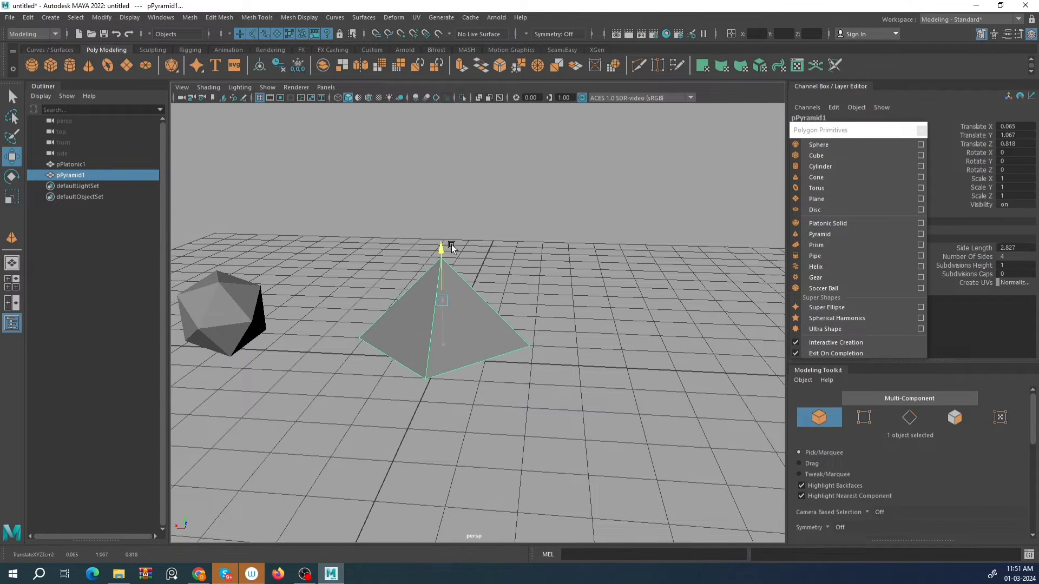
Turn off Interactive Creation and move the pyramid back across the grid to about X 0.49, Z 8.72.
{"action": "left_click", "coordinate": [852, 343]}
{"action": "left_click_drag", "start_coordinate": [556, 348], "coordinate": [504, 328], "text": "alt"}
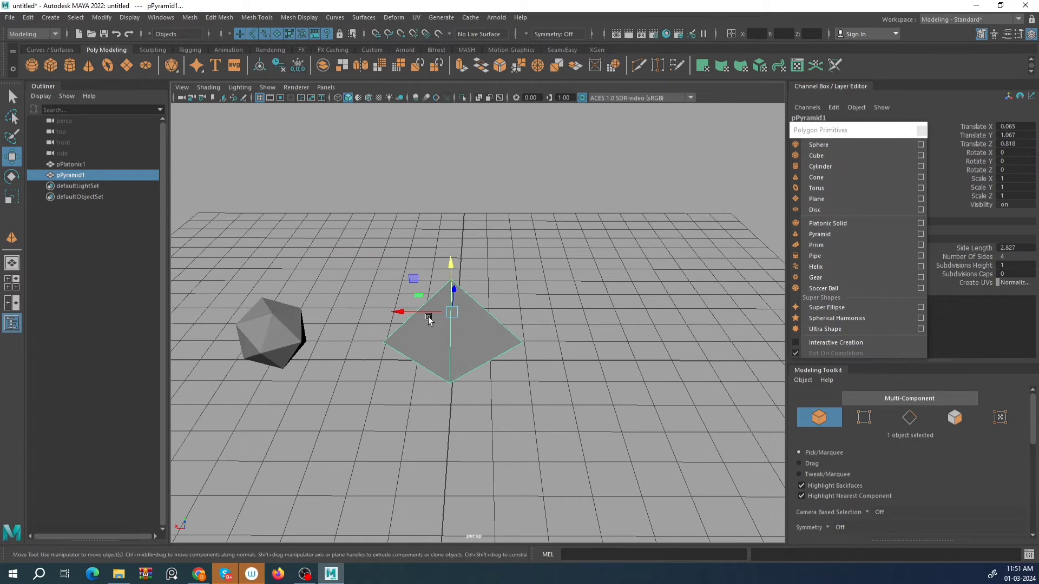
{"action": "left_click_drag", "start_coordinate": [417, 309], "coordinate": [461, 314]}
{"action": "left_click_drag", "start_coordinate": [451, 277], "coordinate": [526, 138]}
{"action": "left_click_drag", "start_coordinate": [506, 317], "coordinate": [561, 267], "text": "alt"}
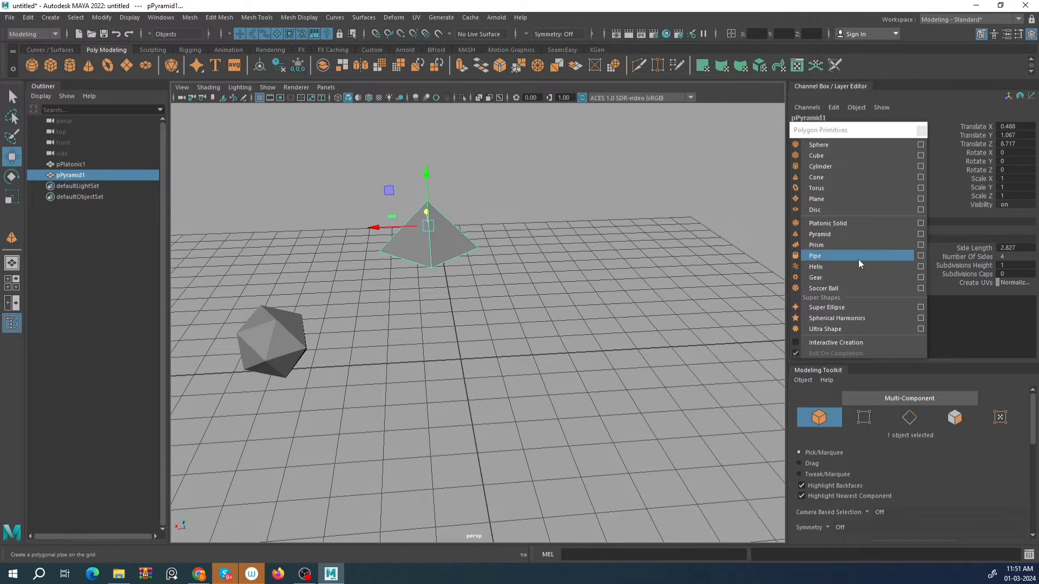
Create a default prism raised to about Y 1.19, and a default pipe moved clear of it along the X axis.
{"action": "left_click", "coordinate": [823, 245]}
{"action": "left_click_drag", "start_coordinate": [585, 323], "coordinate": [491, 254], "text": "alt"}
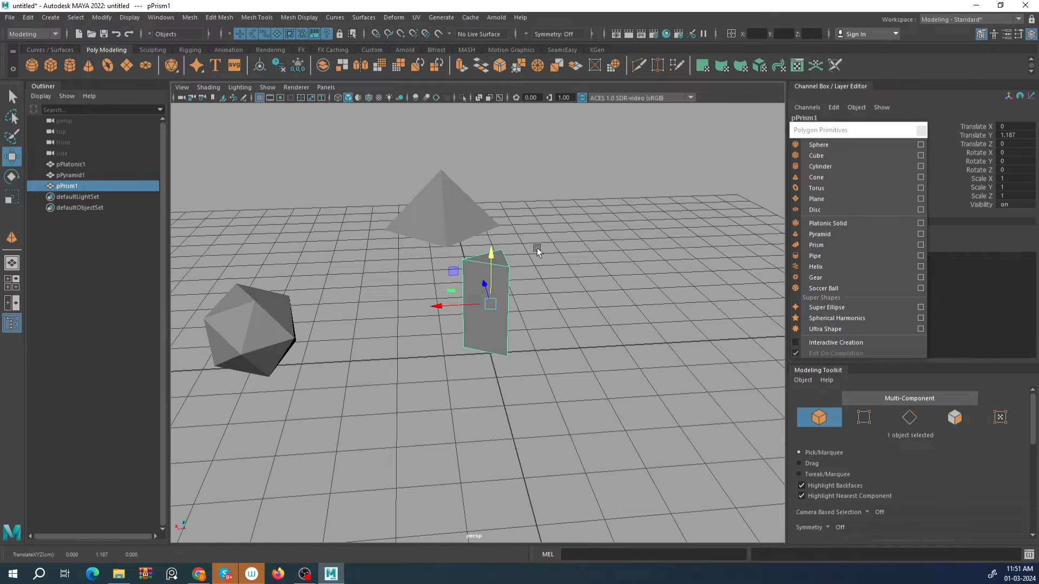
{"action": "left_click", "coordinate": [837, 257]}
{"action": "left_click_drag", "start_coordinate": [638, 308], "coordinate": [573, 311], "text": "alt"}
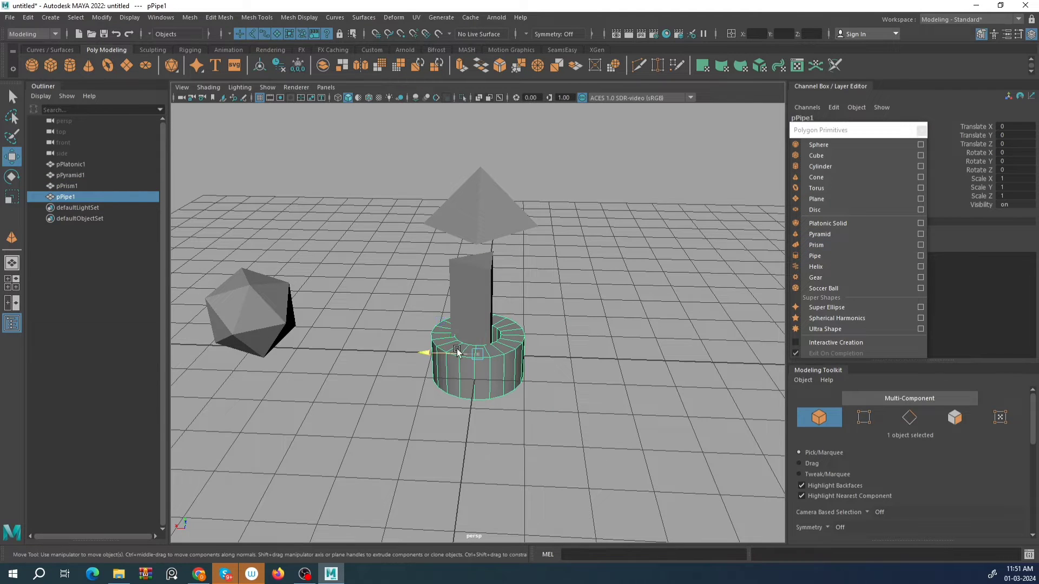
{"action": "left_click_drag", "start_coordinate": [460, 349], "coordinate": [547, 365]}
Create a default helix, move it to about X 3.37, Z -2.14, and undo the extra second helix.
{"action": "left_click", "coordinate": [818, 267]}
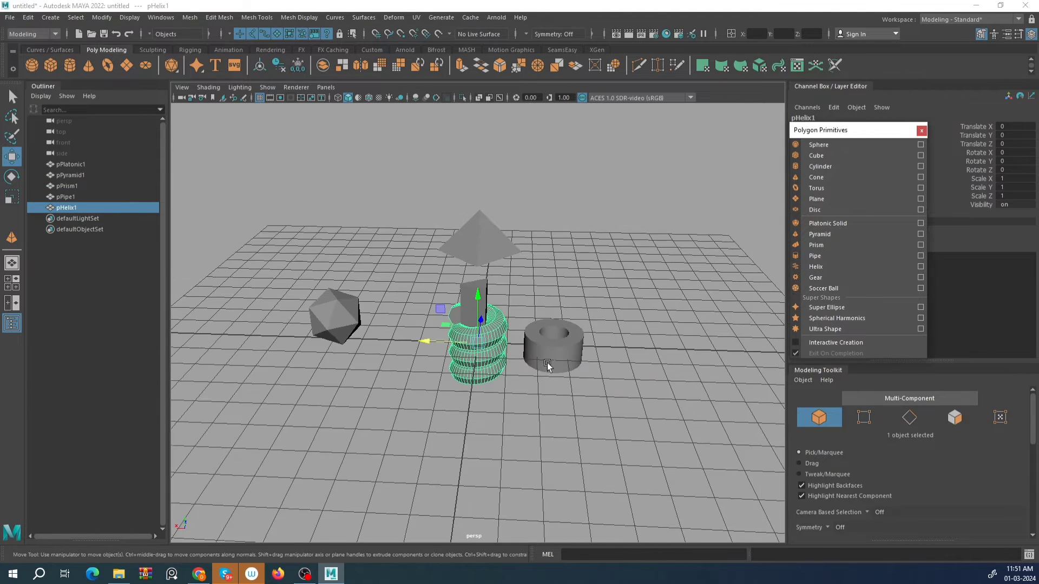
{"action": "left_click_drag", "start_coordinate": [453, 343], "coordinate": [358, 341]}
{"action": "left_click_drag", "start_coordinate": [460, 317], "coordinate": [387, 342], "text": "alt"}
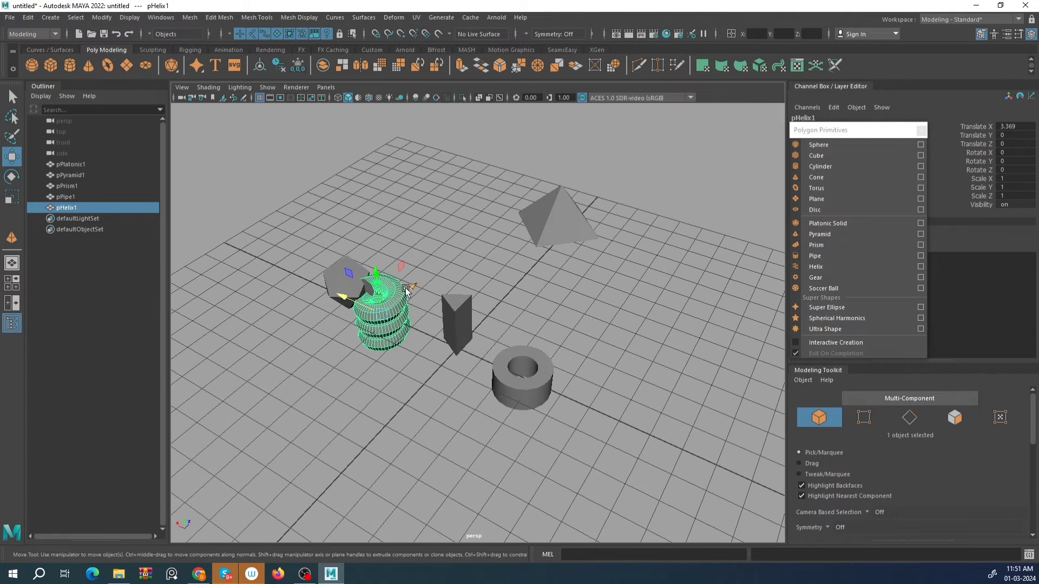
{"action": "left_click_drag", "start_coordinate": [408, 293], "coordinate": [368, 325]}
{"action": "left_click", "coordinate": [842, 266]}
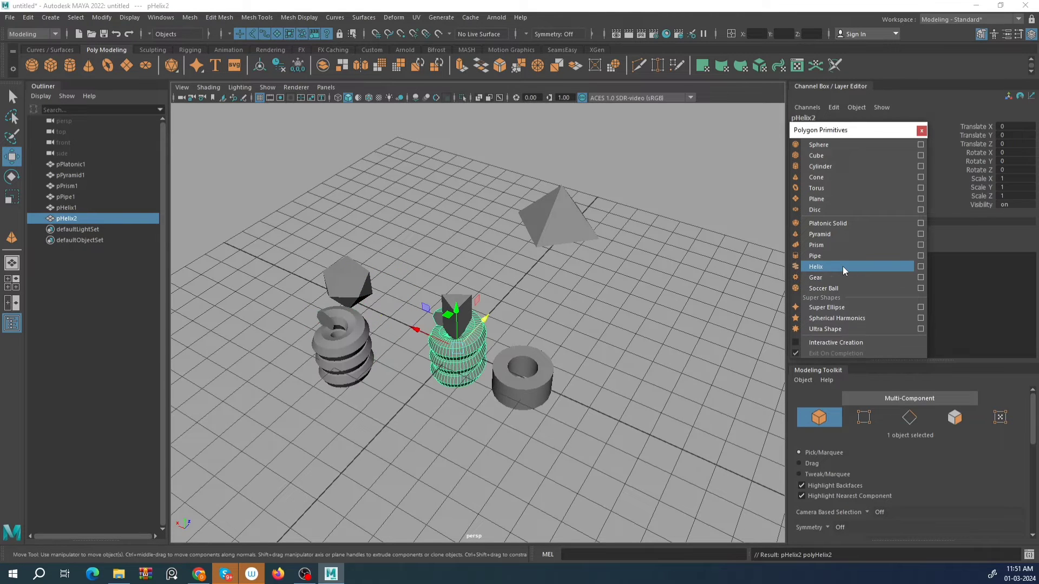
{"action": "key", "text": "ctrl+z"}
Create a default gear at the grid's centre and a default soccer ball moved to about Z -3.02.
{"action": "left_click", "coordinate": [811, 281]}
{"action": "left_click_drag", "start_coordinate": [518, 354], "coordinate": [487, 330], "text": "alt"}
{"action": "left_click", "coordinate": [823, 288]}
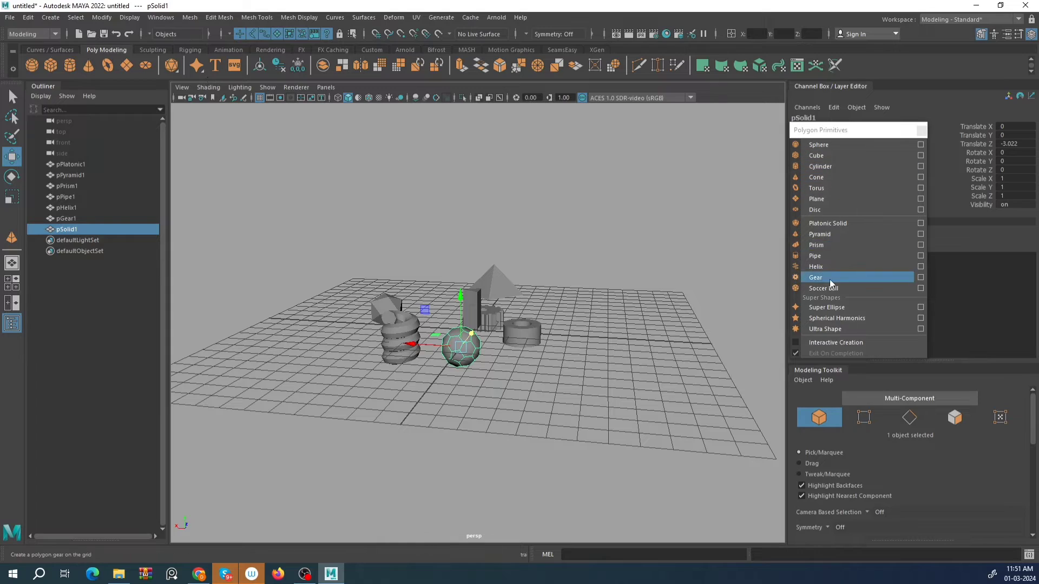
Select the helix, move the Polygon Primitives window off the Channel Box, and expand the helix's polyHelix1 input attributes.
{"action": "scroll", "coordinate": [551, 312], "scroll_direction": "up", "scroll_amount": 2}
{"action": "scroll", "coordinate": [525, 342], "scroll_direction": "up", "scroll_amount": 5}
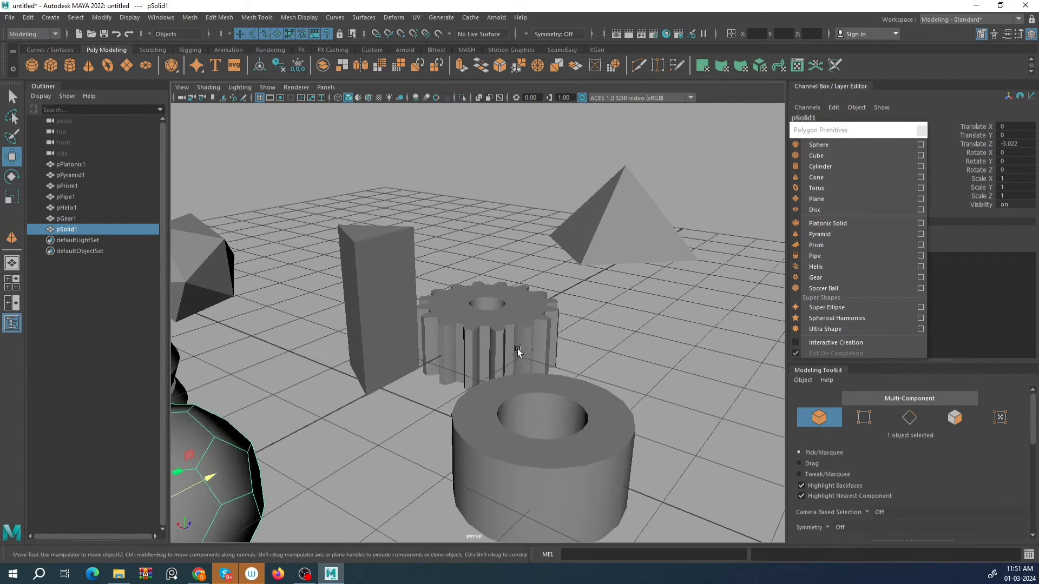
{"action": "left_click_drag", "start_coordinate": [517, 349], "coordinate": [453, 327], "text": "alt"}
{"action": "scroll", "coordinate": [452, 328], "scroll_direction": "down", "scroll_amount": 5}
{"action": "left_click", "coordinate": [319, 379]}
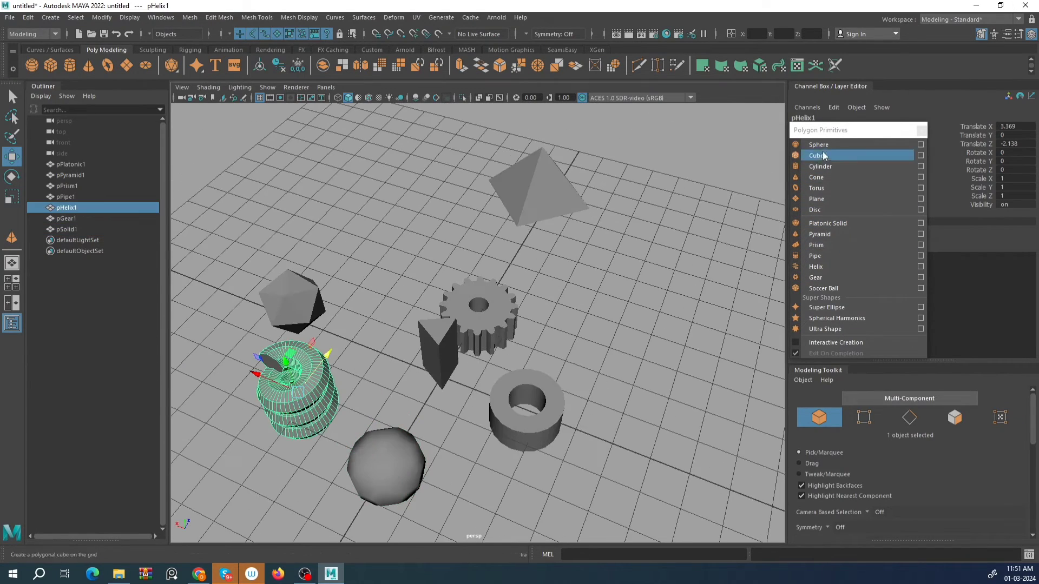
{"action": "left_click_drag", "start_coordinate": [862, 135], "coordinate": [705, 122]}
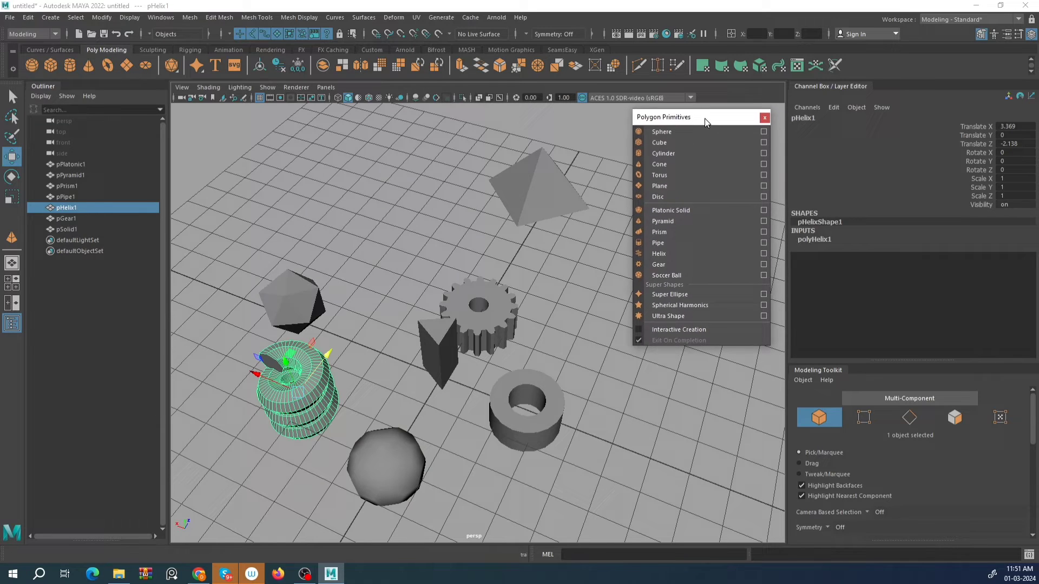
{"action": "left_click", "coordinate": [816, 239]}
{"action": "left_click_drag", "start_coordinate": [374, 388], "coordinate": [392, 331], "text": "alt"}
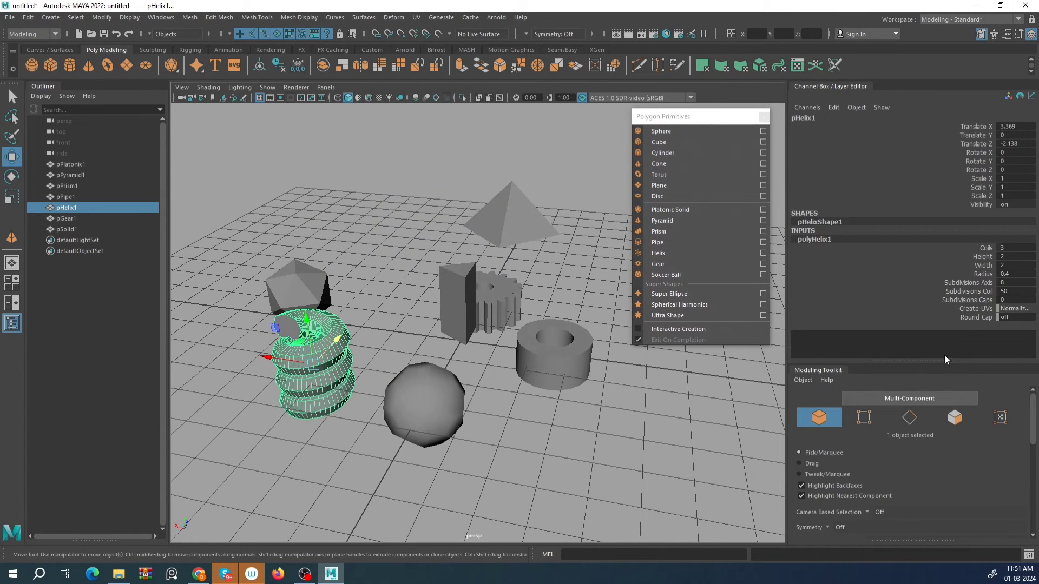
Set the helix's Coils to 11.2 and its Height to 11.9.
{"action": "left_click", "coordinate": [982, 248]}
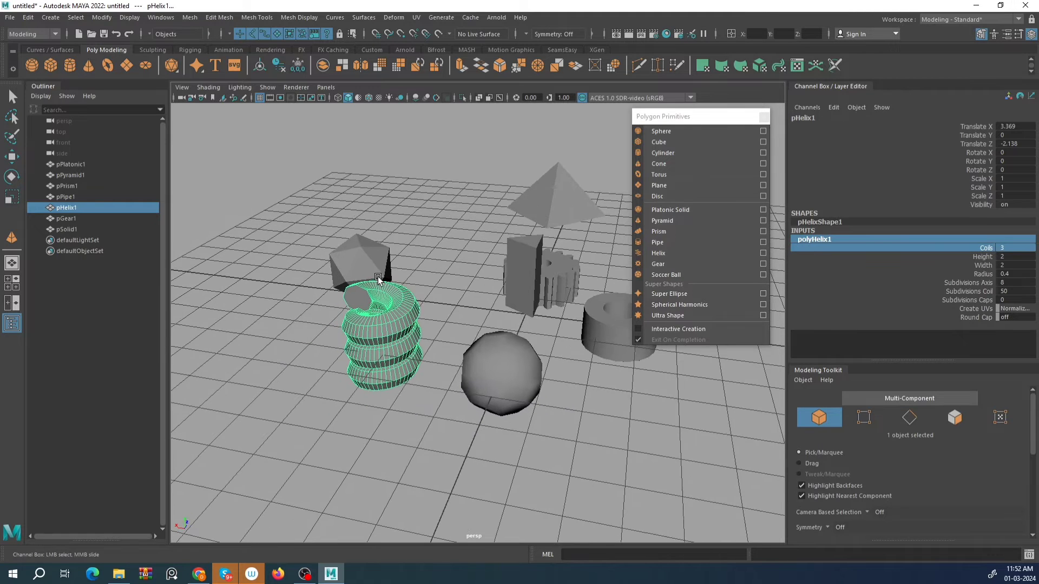
{"action": "middle_click_drag", "start_coordinate": [319, 310], "coordinate": [423, 279]}
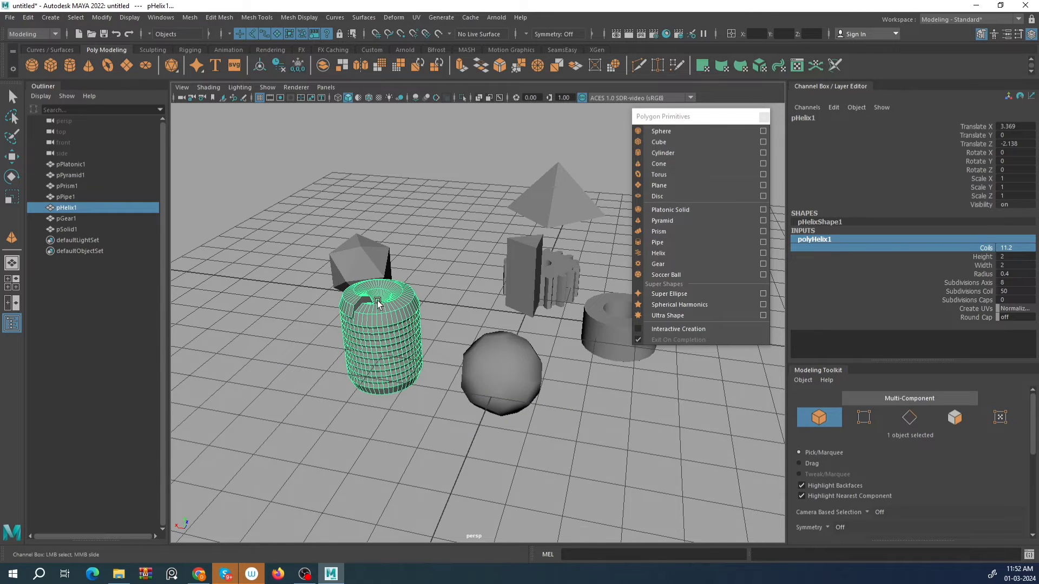
{"action": "left_click_drag", "start_coordinate": [383, 375], "coordinate": [387, 287], "text": "alt"}
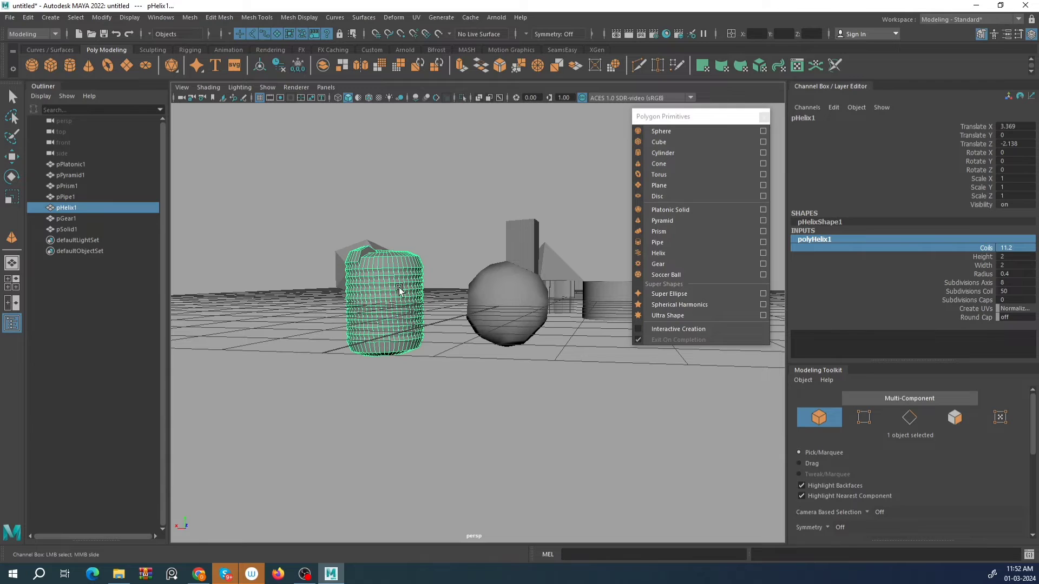
{"action": "left_click", "coordinate": [982, 256]}
{"action": "mouse_move", "coordinate": [595, 271]}
{"action": "middle_mouse_down"}
{"action": "mouse_move", "coordinate": [511, 256]}
{"action": "mouse_move", "coordinate": [583, 271]}
{"action": "middle_mouse_up"}
{"action": "left_click_drag", "start_coordinate": [475, 243], "coordinate": [481, 236], "text": "alt"}
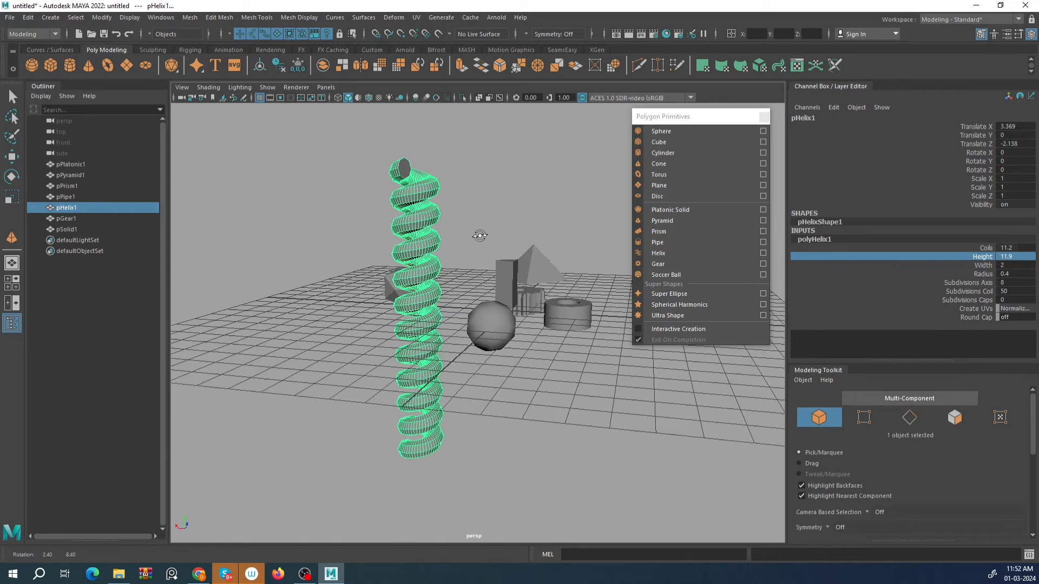
Increase the helix's Height and Width together to 15.8 and 5.9, and set its Radius to 0.5.
{"action": "left_click", "coordinate": [982, 265], "text": "shift"}
{"action": "middle_click_drag", "start_coordinate": [506, 293], "coordinate": [492, 287]}
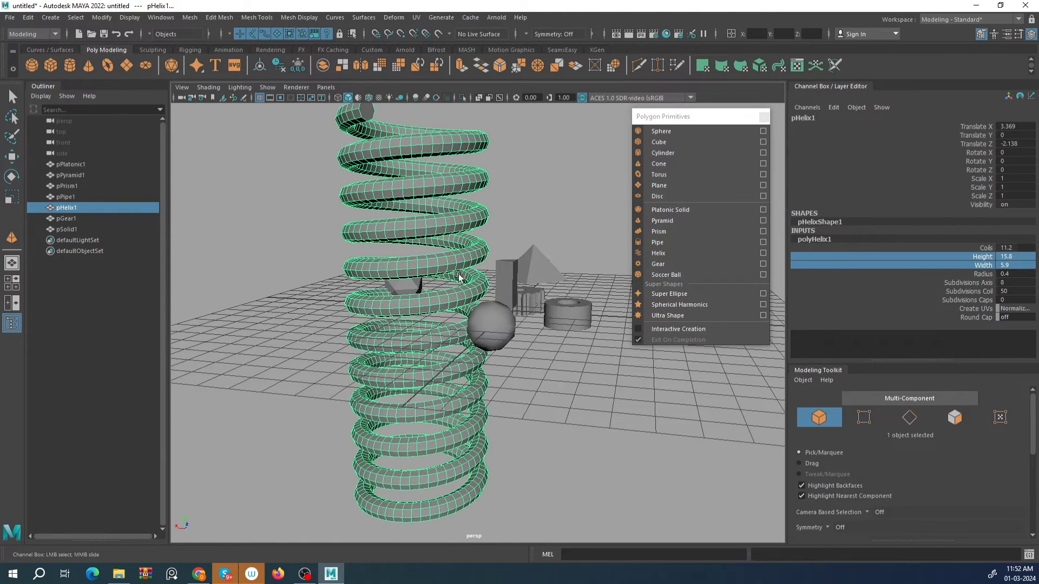
{"action": "left_click_drag", "start_coordinate": [458, 276], "coordinate": [460, 227], "text": "alt"}
{"action": "left_click_drag", "start_coordinate": [964, 274], "coordinate": [986, 278]}
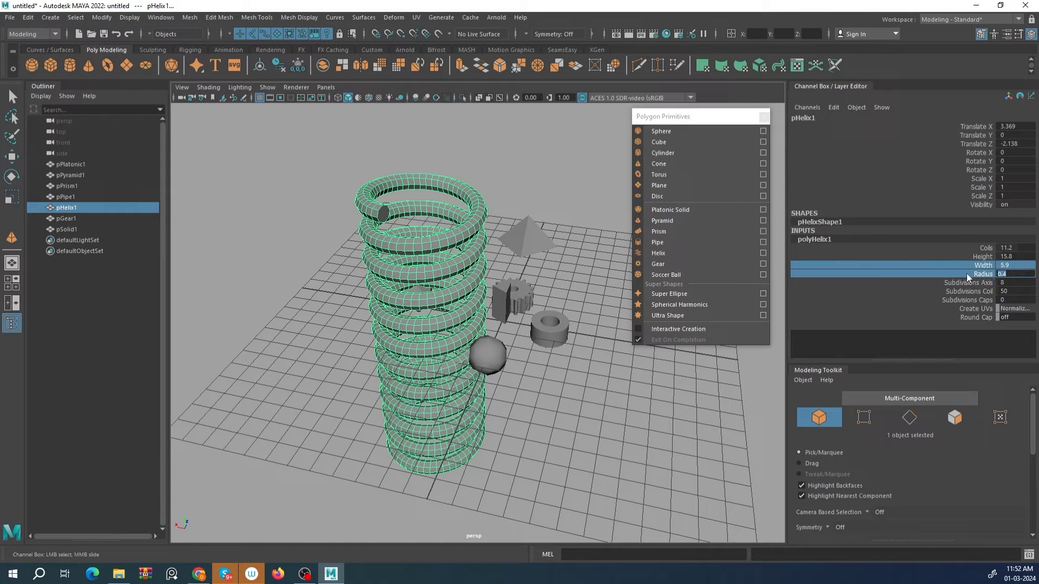
{"action": "left_click", "coordinate": [968, 274]}
{"action": "middle_click_drag", "start_coordinate": [526, 301], "coordinate": [516, 303]}
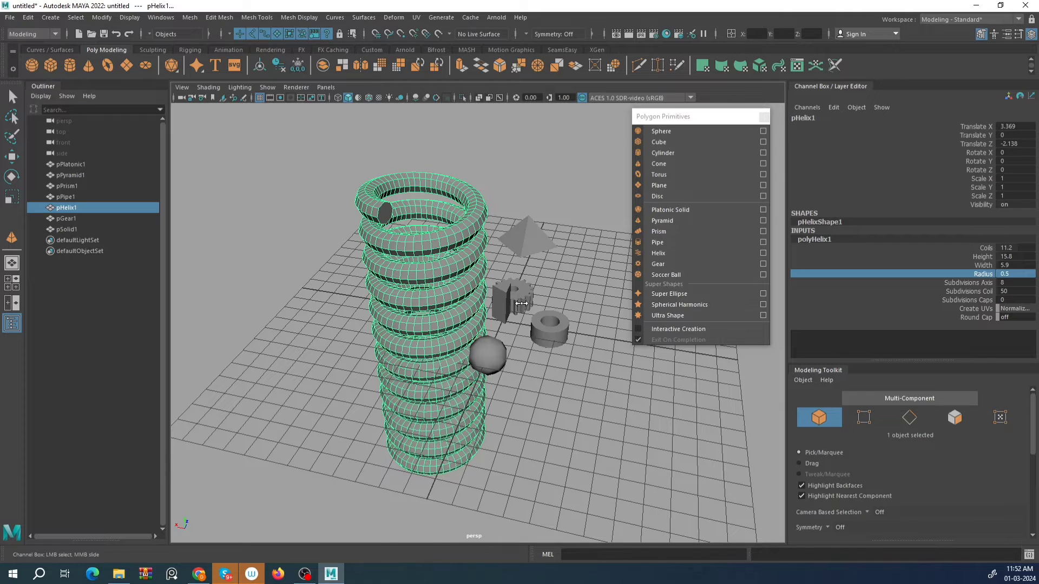
Set the helix's Subdivisions Axis to 16 to round its tube.
{"action": "left_click", "coordinate": [972, 282]}
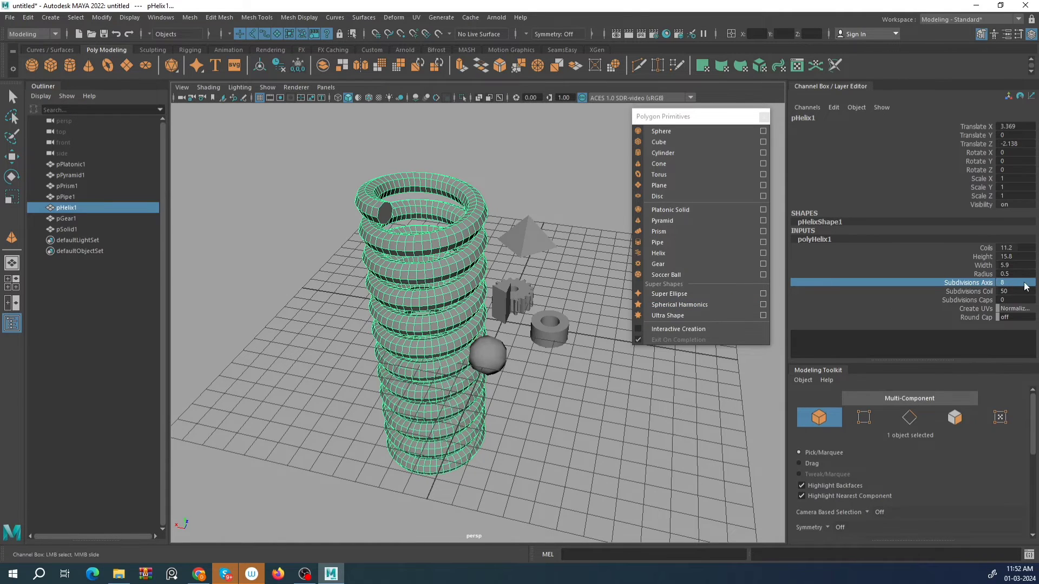
{"action": "scroll", "coordinate": [385, 320], "scroll_direction": "up", "scroll_amount": 4}
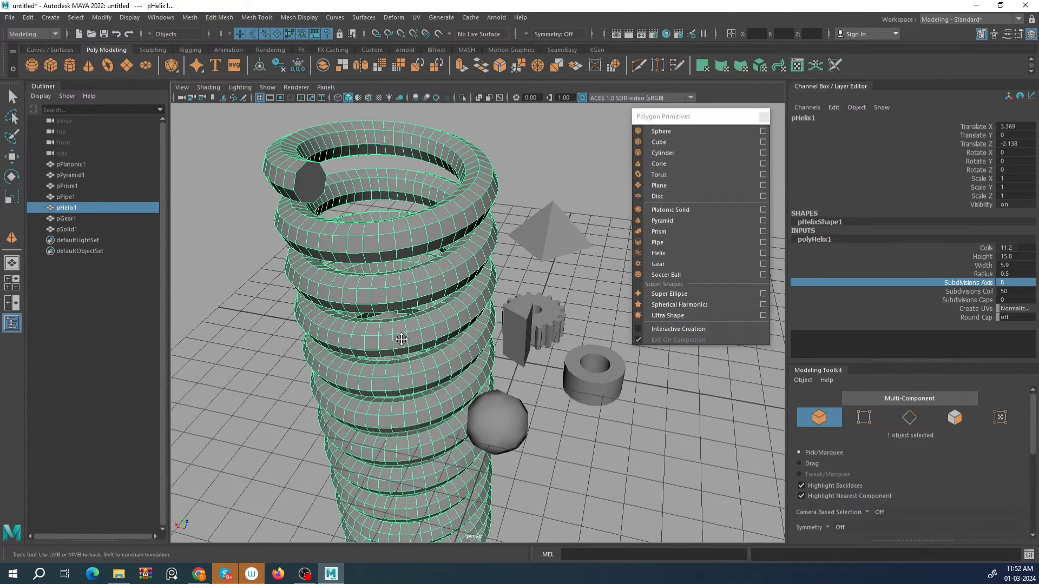
{"action": "middle_click_drag", "start_coordinate": [401, 340], "coordinate": [500, 309]}
Reduce the helix's Subdivisions Coil to 17.
{"action": "left_click", "coordinate": [962, 291]}
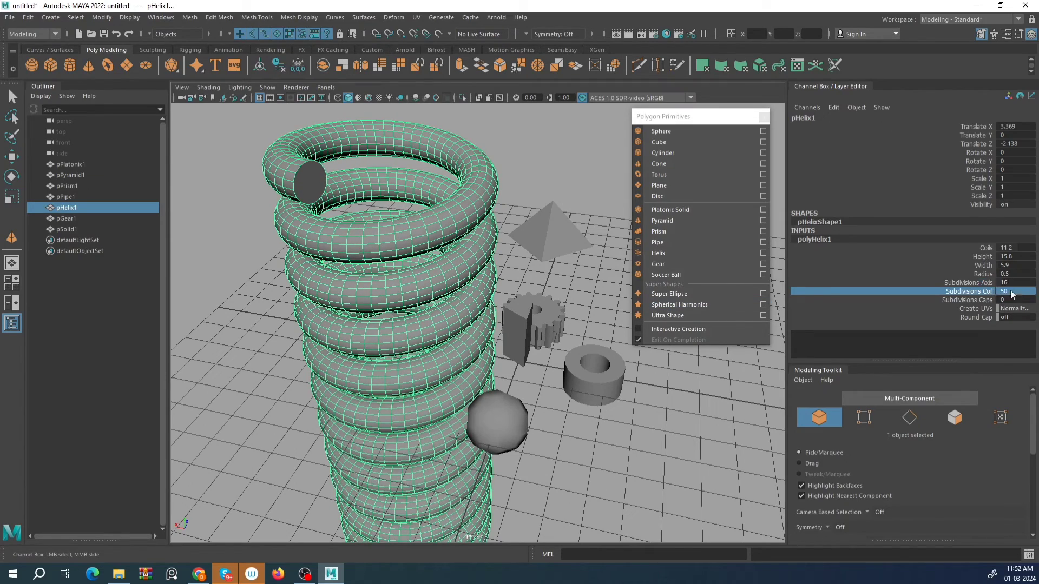
{"action": "left_click_drag", "start_coordinate": [448, 317], "coordinate": [439, 315], "text": "alt"}
{"action": "key", "text": "w"}
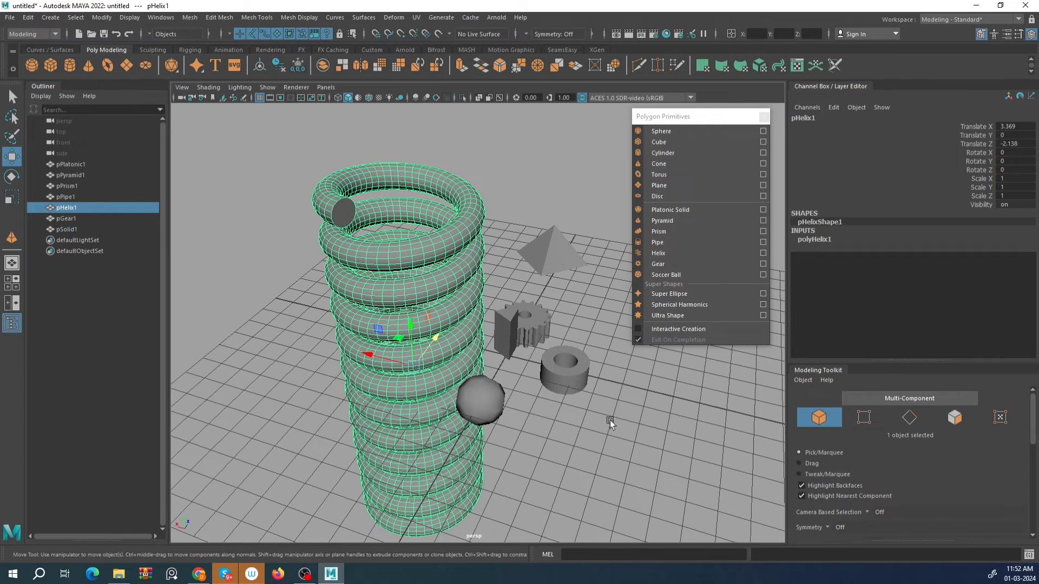
{"action": "left_click", "coordinate": [822, 240]}
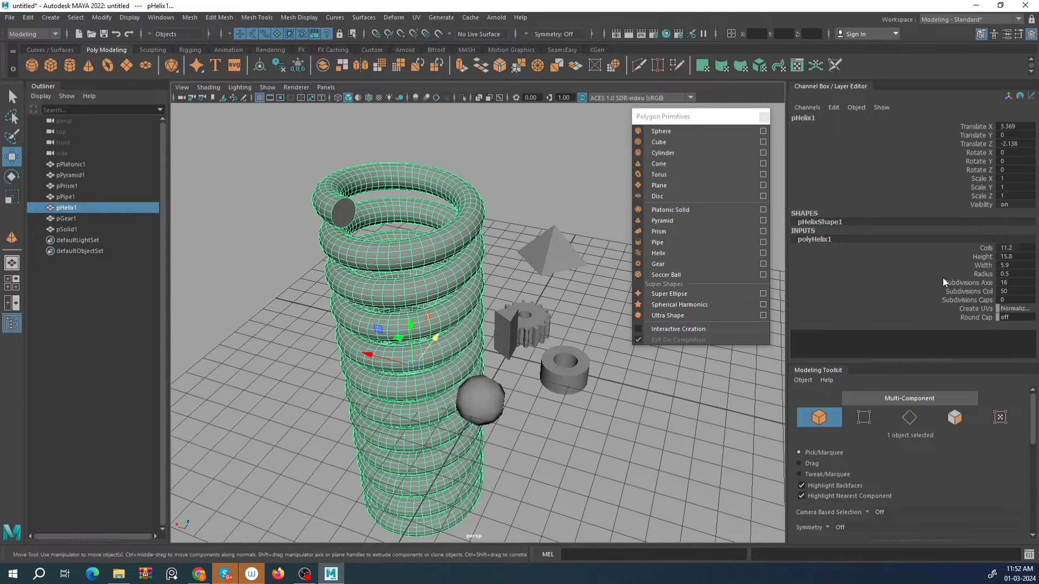
{"action": "left_click", "coordinate": [949, 291]}
{"action": "middle_click_drag", "start_coordinate": [393, 354], "coordinate": [268, 312]}
Set the helix's Subdivisions Caps to 4.
{"action": "left_click", "coordinate": [958, 300]}
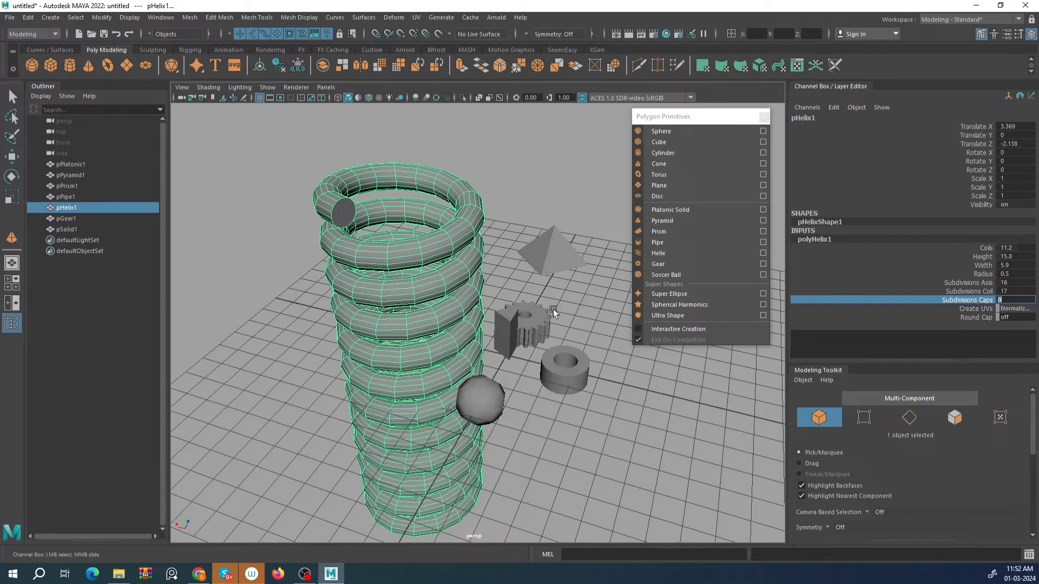
{"action": "middle_click_drag", "start_coordinate": [331, 302], "coordinate": [371, 297]}
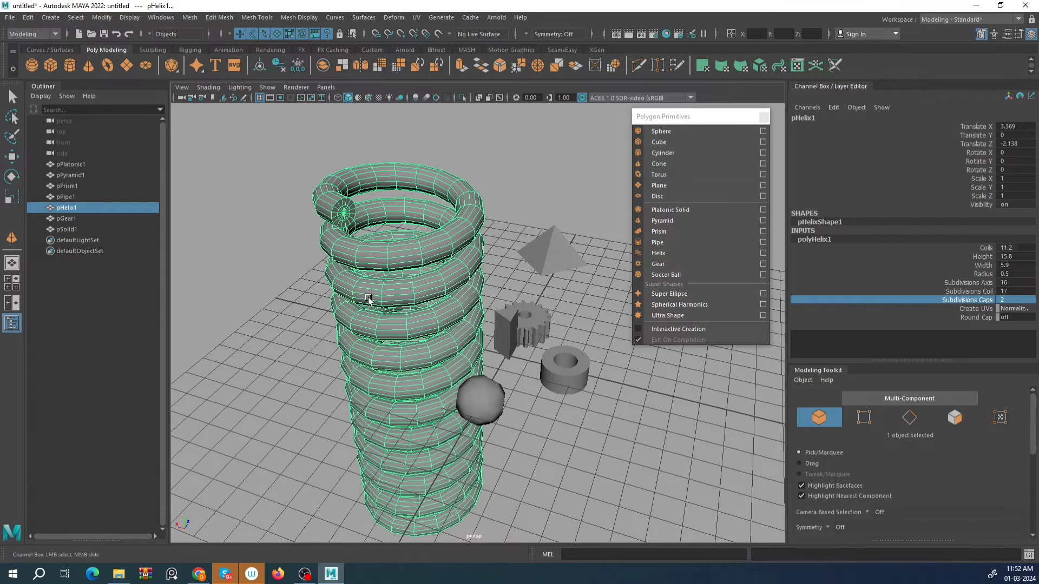
{"action": "scroll", "coordinate": [368, 325], "scroll_direction": "up", "scroll_amount": 5}
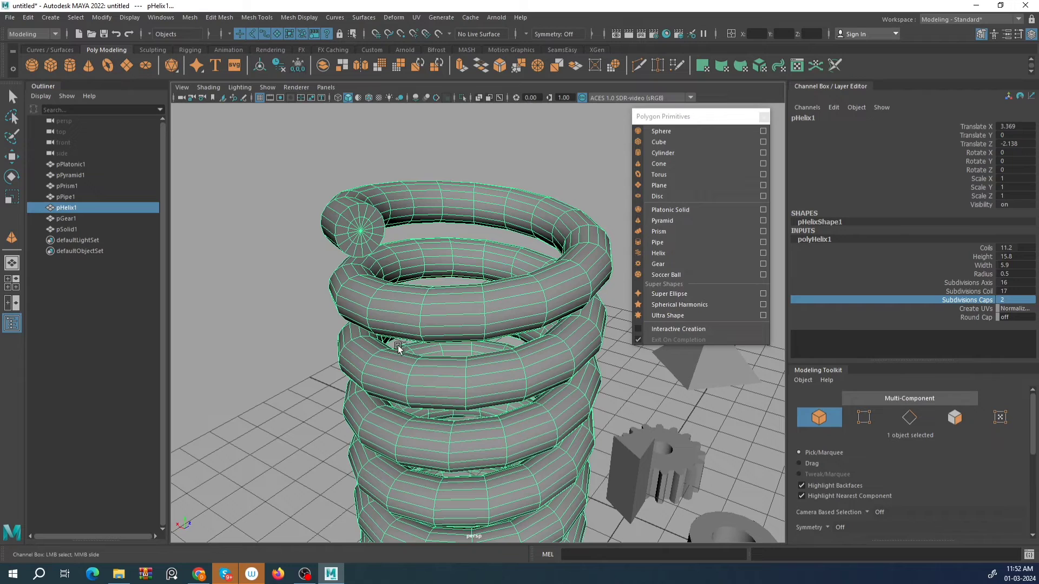
{"action": "middle_click_drag", "start_coordinate": [398, 346], "coordinate": [408, 350]}
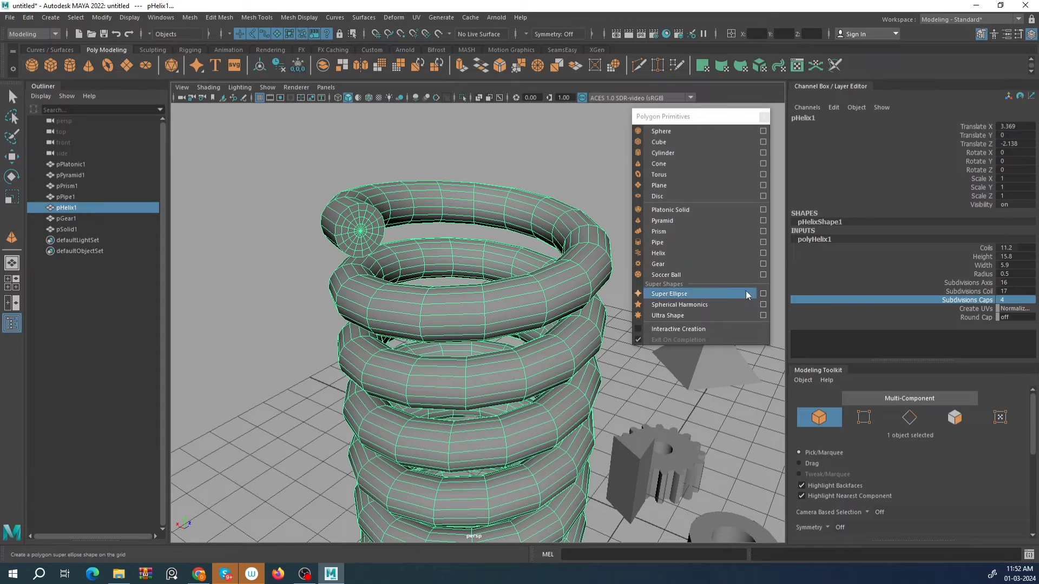
Turn on the helix's Round Cap and inspect the rounded tube end up close.
{"action": "key", "text": "a"}
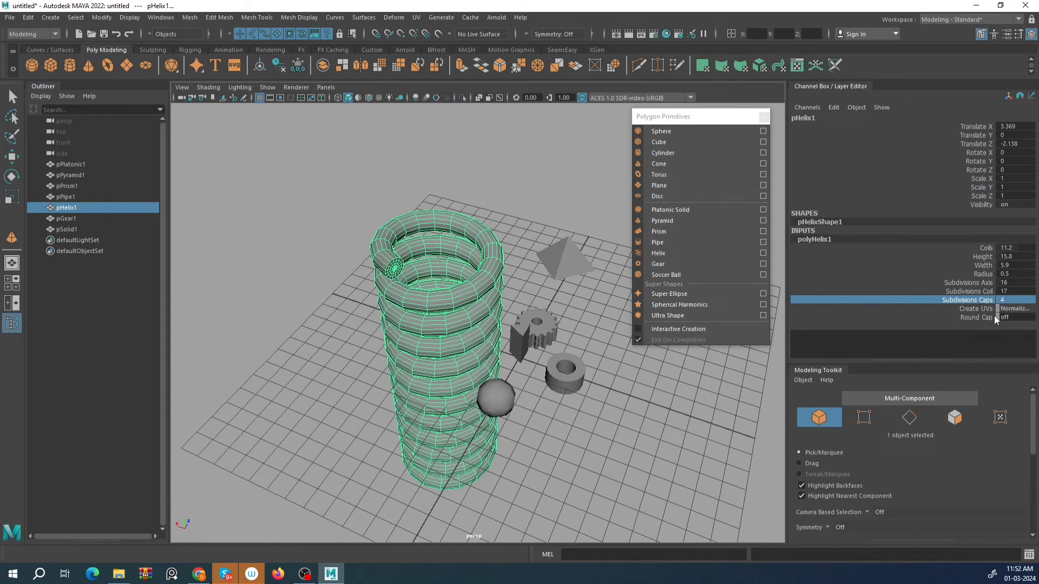
{"action": "double_click", "coordinate": [1012, 317]}
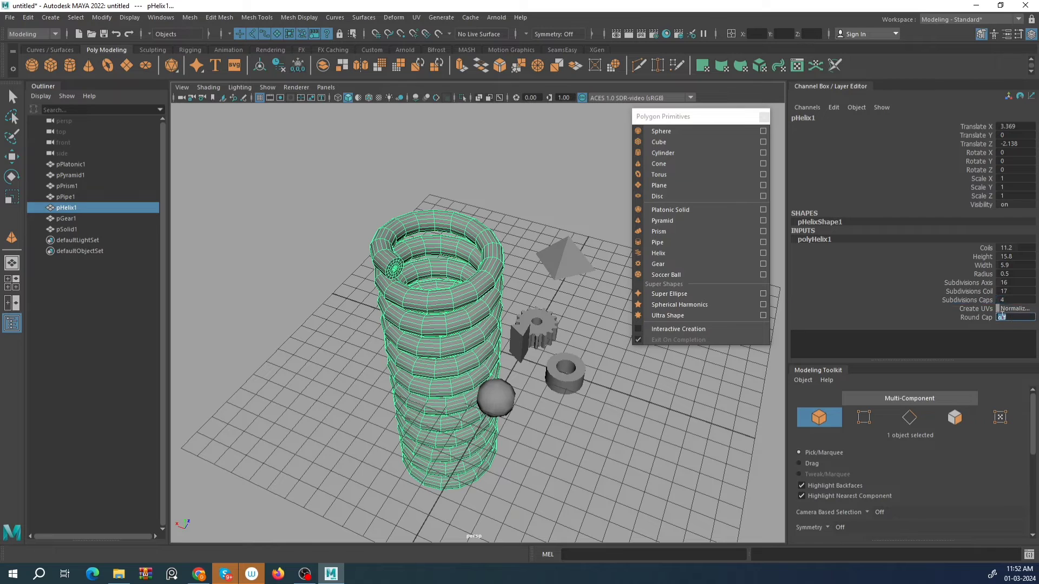
{"action": "type", "text": "on"}
{"action": "key", "text": "Return"}
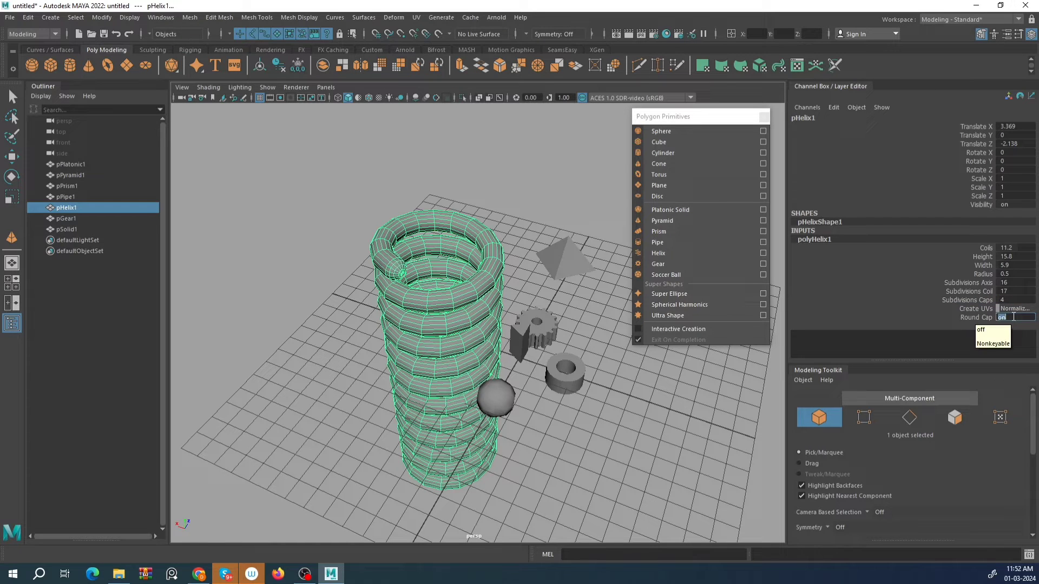
{"action": "scroll", "coordinate": [412, 361], "scroll_direction": "up", "scroll_amount": 5}
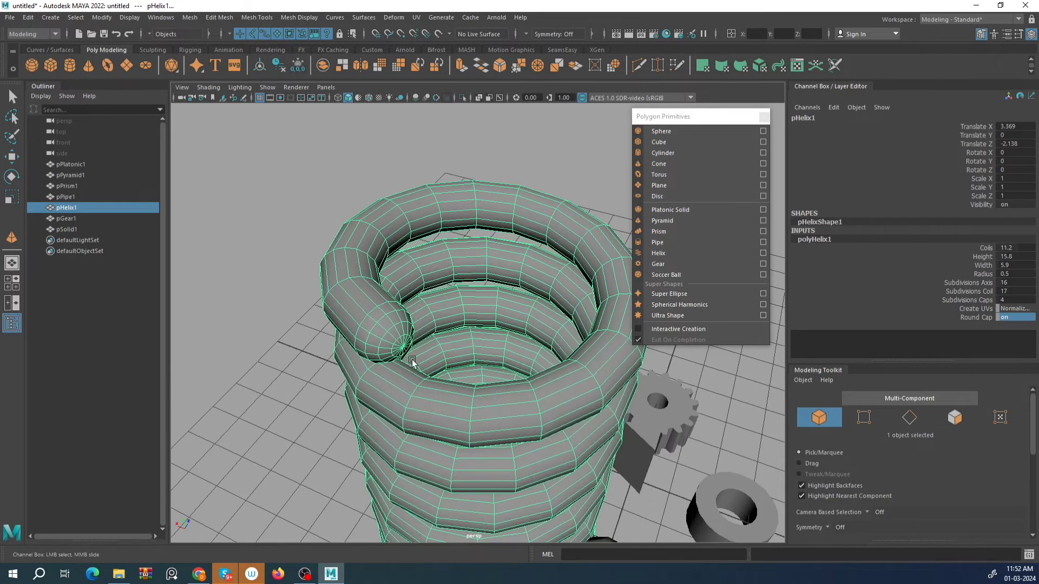
Turn off the helix's Round Cap by setting it to 0.
{"action": "double_click", "coordinate": [1014, 318]}
{"action": "key", "text": "Return"}
{"action": "type", "text": "0"}
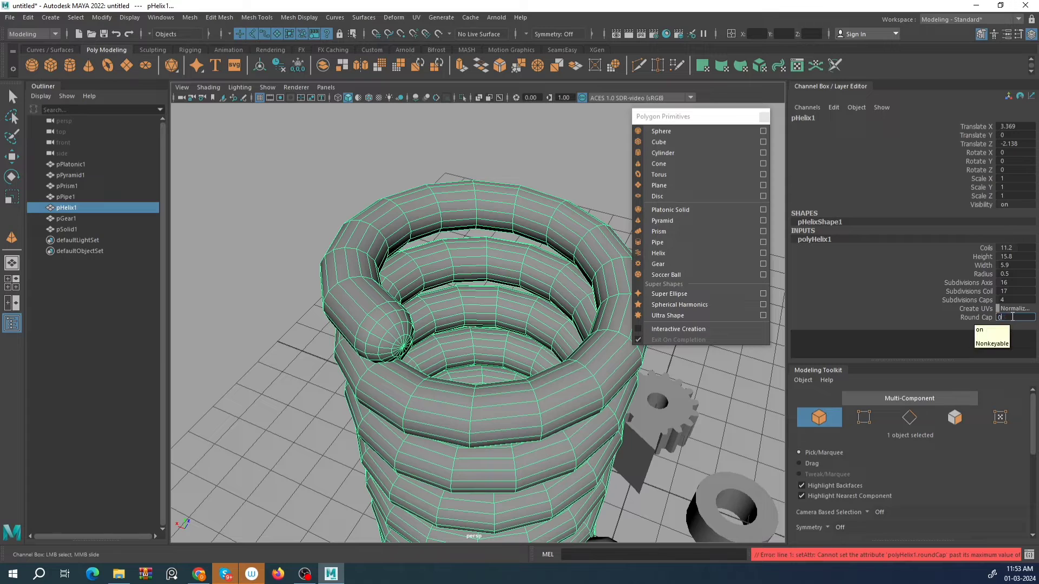
{"action": "key", "text": "Return"}
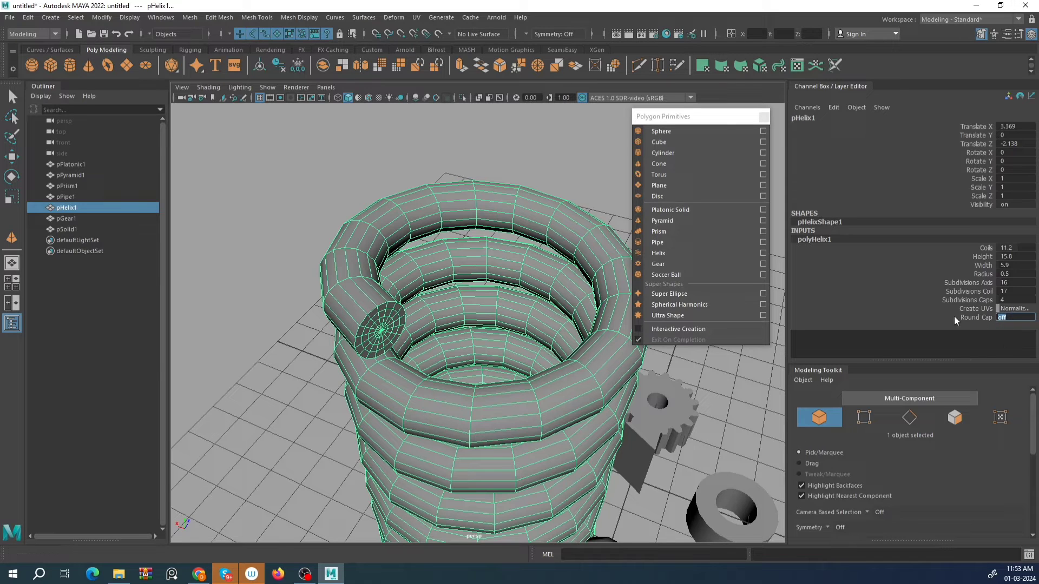
{"action": "left_click", "coordinate": [980, 319]}
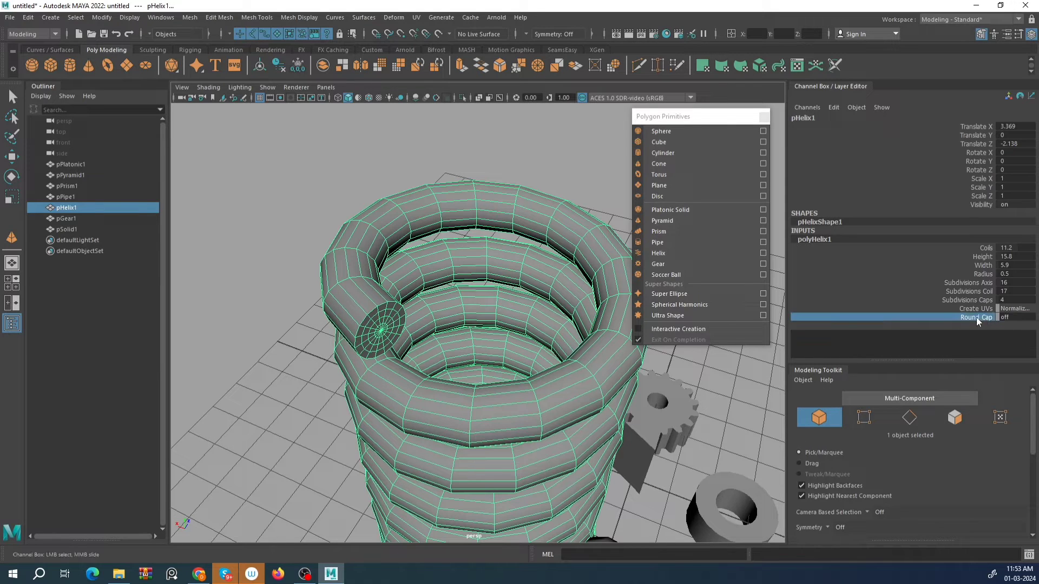
Switch the helix's Round Cap on with the value 1, and back off again.
{"action": "double_click", "coordinate": [1012, 316]}
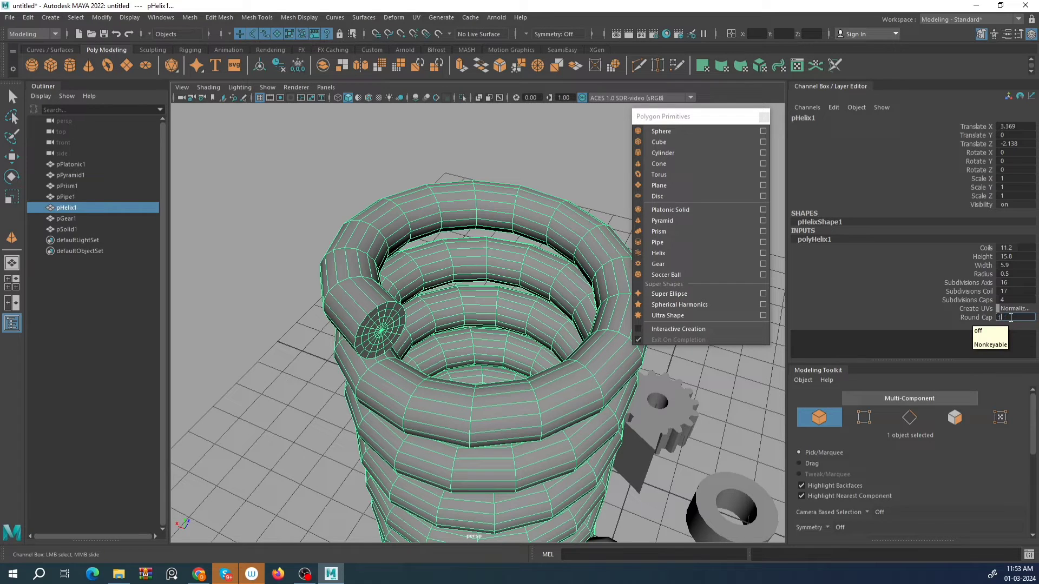
{"action": "type", "text": "1"}
{"action": "key", "text": "Return"}
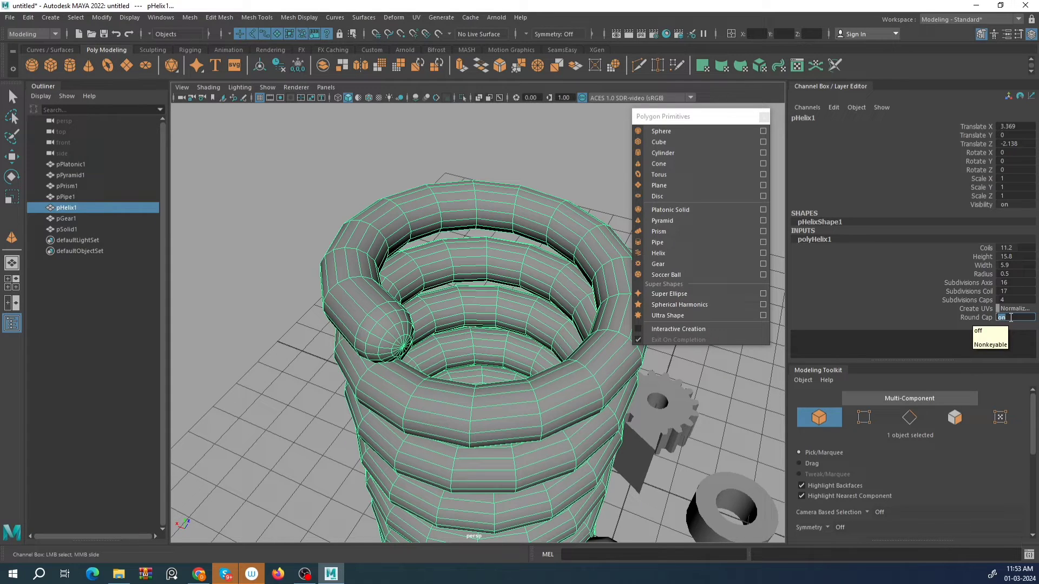
{"action": "key", "text": "Return"}
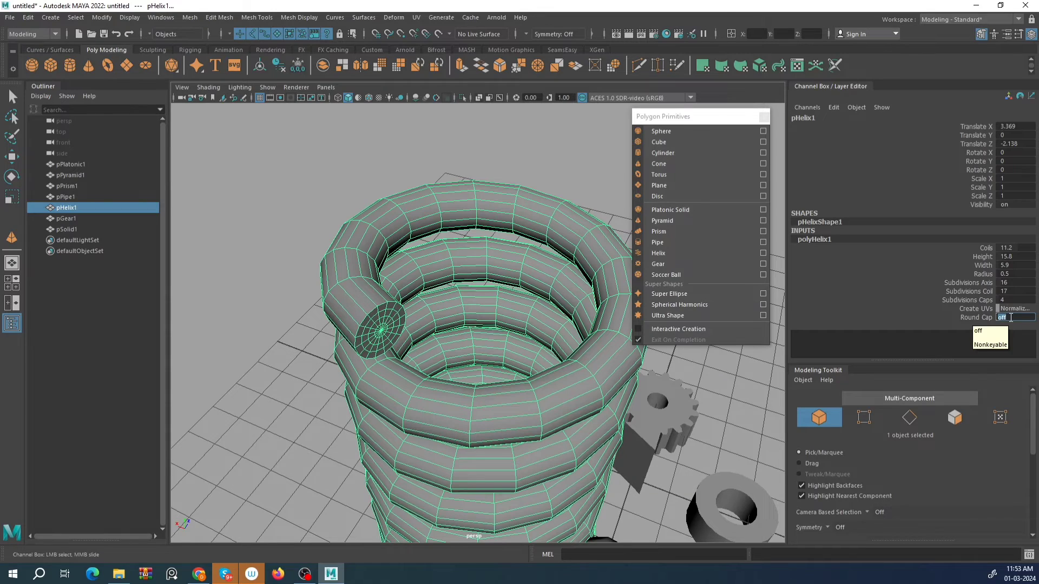
Select the gear and move it along X, away from the other primitives, to Translate X about 15.083.
{"action": "scroll", "coordinate": [360, 389], "scroll_direction": "down", "scroll_amount": 10}
{"action": "left_click_drag", "start_coordinate": [494, 372], "coordinate": [401, 372], "text": "alt"}
{"action": "scroll", "coordinate": [401, 371], "scroll_direction": "up", "scroll_amount": 7}
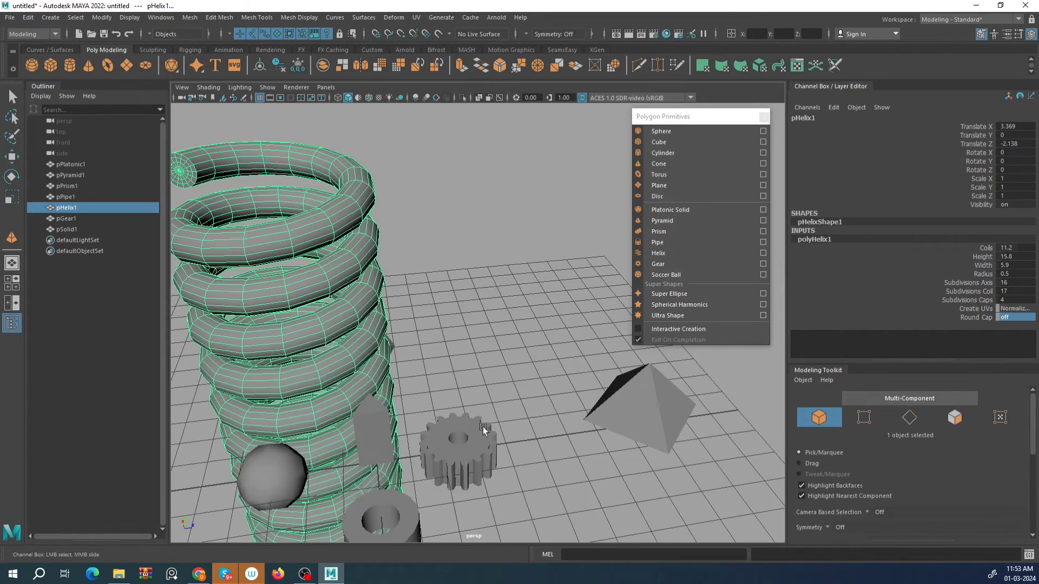
{"action": "left_click", "coordinate": [483, 427]}
{"action": "key", "text": "w"}
{"action": "scroll", "coordinate": [484, 411], "scroll_direction": "down", "scroll_amount": 5}
{"action": "mouse_move", "coordinate": [487, 391]}
{"action": "left_mouse_down", "text": "alt"}
{"action": "mouse_move", "coordinate": [494, 425]}
{"action": "mouse_move", "coordinate": [499, 396]}
{"action": "left_mouse_up", "text": "alt"}
{"action": "left_click_drag", "start_coordinate": [463, 357], "coordinate": [442, 238]}
{"action": "left_click_drag", "start_coordinate": [314, 287], "coordinate": [458, 269], "text": "alt"}
{"action": "middle_click_drag", "start_coordinate": [380, 348], "coordinate": [432, 297], "text": "alt"}
Open the gear's polyGear1 input attributes and set its Sides to 22.
{"action": "left_click", "coordinate": [814, 239]}
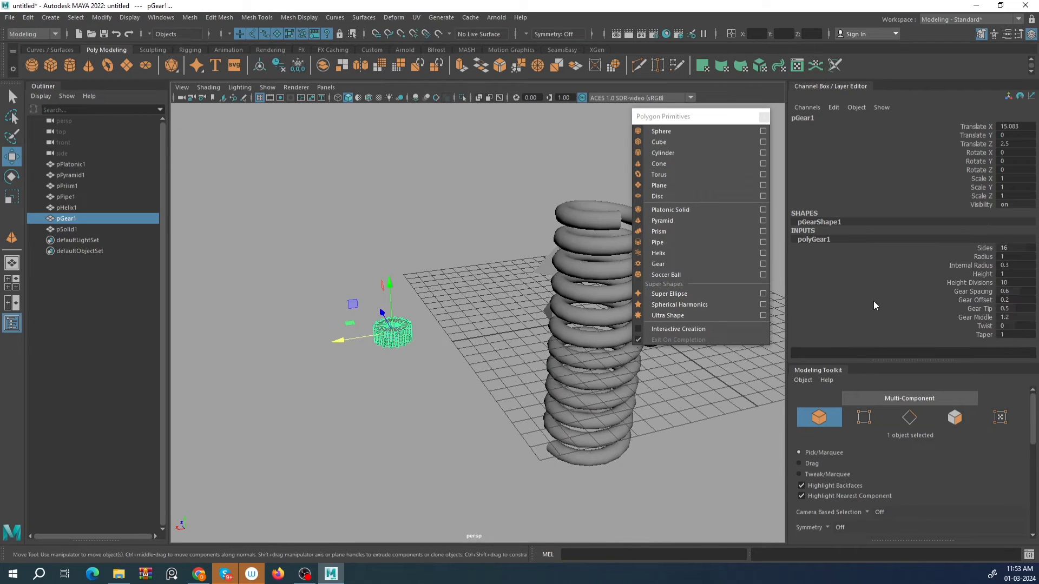
{"action": "left_click", "coordinate": [985, 250]}
{"action": "right_click_drag", "start_coordinate": [353, 306], "coordinate": [381, 328], "text": "alt"}
{"action": "middle_click_drag", "start_coordinate": [381, 328], "coordinate": [417, 330]}
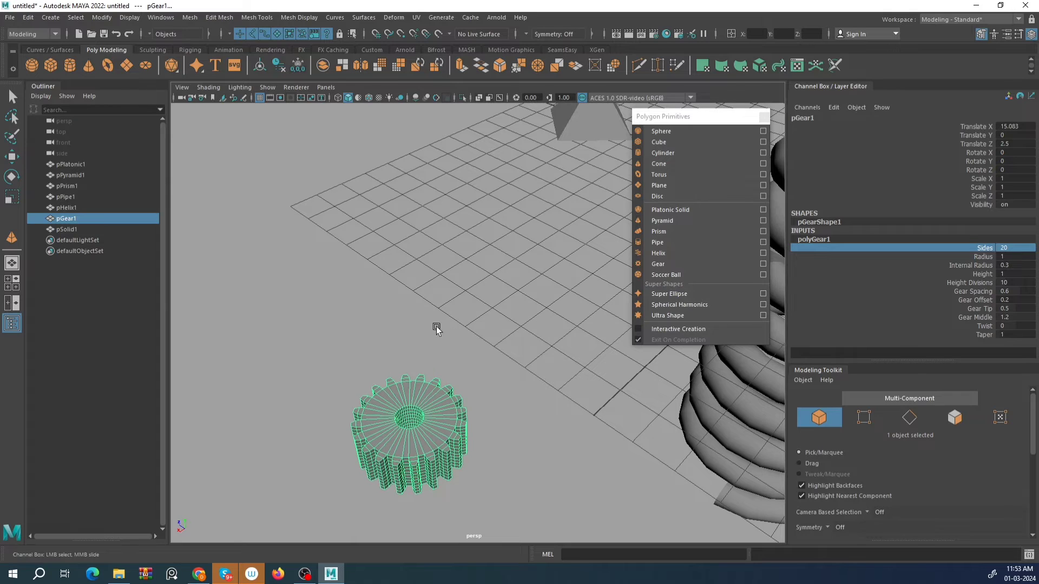
{"action": "middle_click_drag", "start_coordinate": [284, 456], "coordinate": [331, 407], "text": "alt"}
{"action": "right_click_drag", "start_coordinate": [331, 407], "coordinate": [384, 355], "text": "alt"}
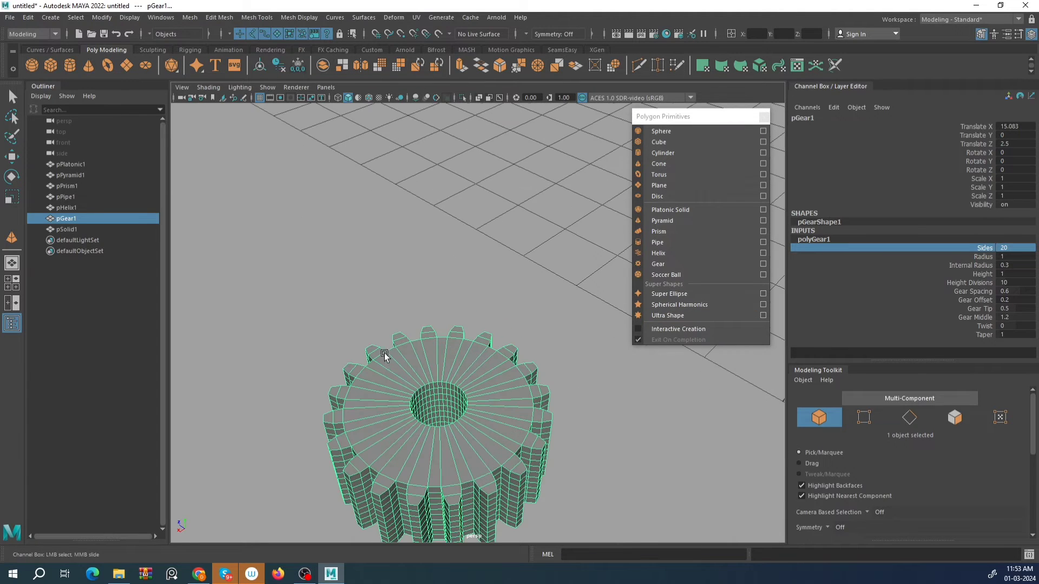
{"action": "middle_click_drag", "start_coordinate": [367, 476], "coordinate": [367, 419], "text": "alt"}
{"action": "double_click", "coordinate": [1013, 248]}
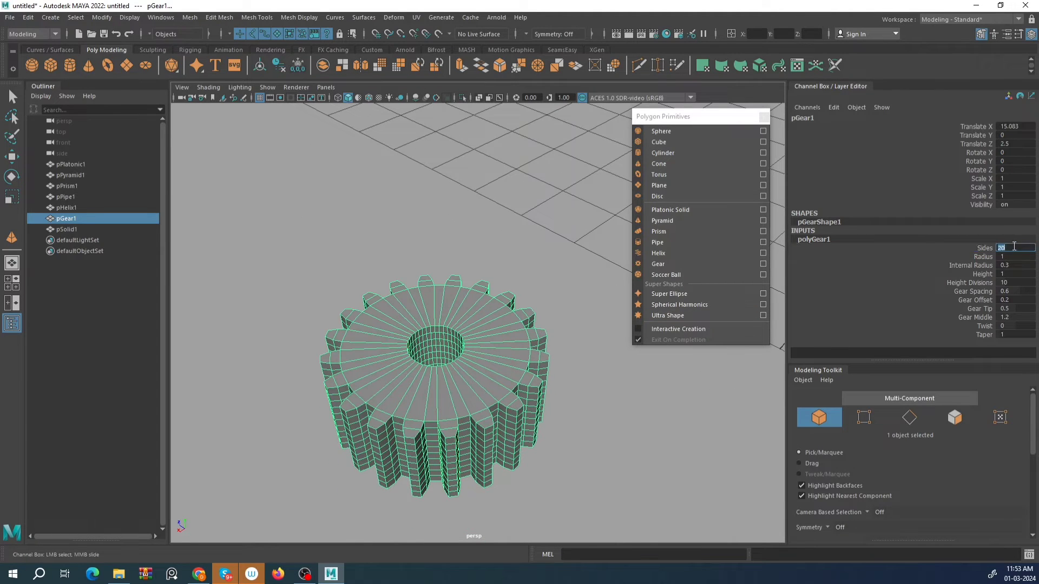
{"action": "key", "text": "Return"}
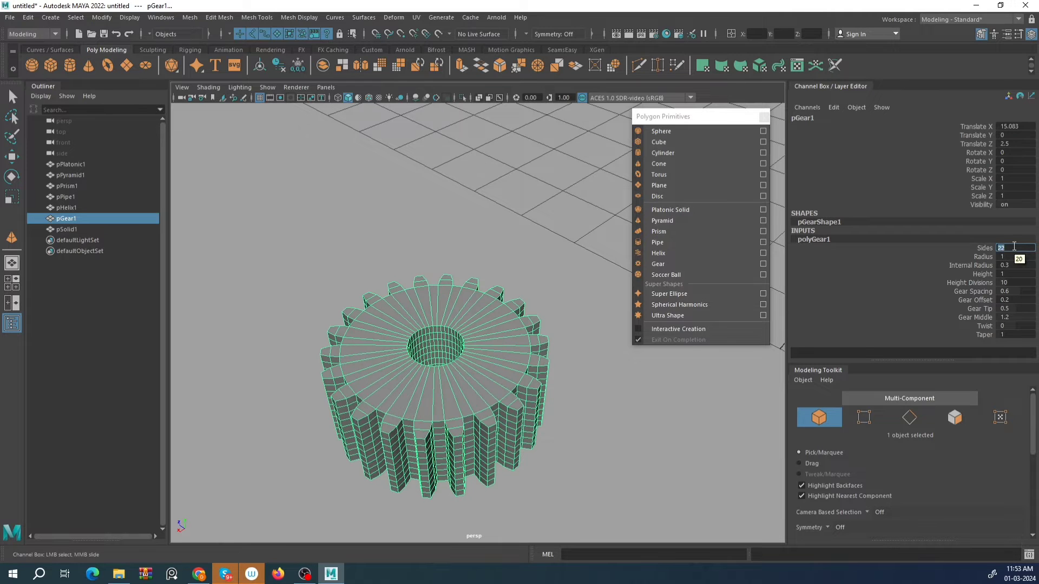
Increase the gear's Radius to 1.9.
{"action": "left_click", "coordinate": [972, 258]}
{"action": "left_click", "coordinate": [1000, 256]}
{"action": "mouse_move", "coordinate": [527, 267]}
{"action": "middle_mouse_down"}
{"action": "mouse_move", "coordinate": [517, 261]}
{"action": "mouse_move", "coordinate": [535, 263]}
{"action": "middle_mouse_up"}
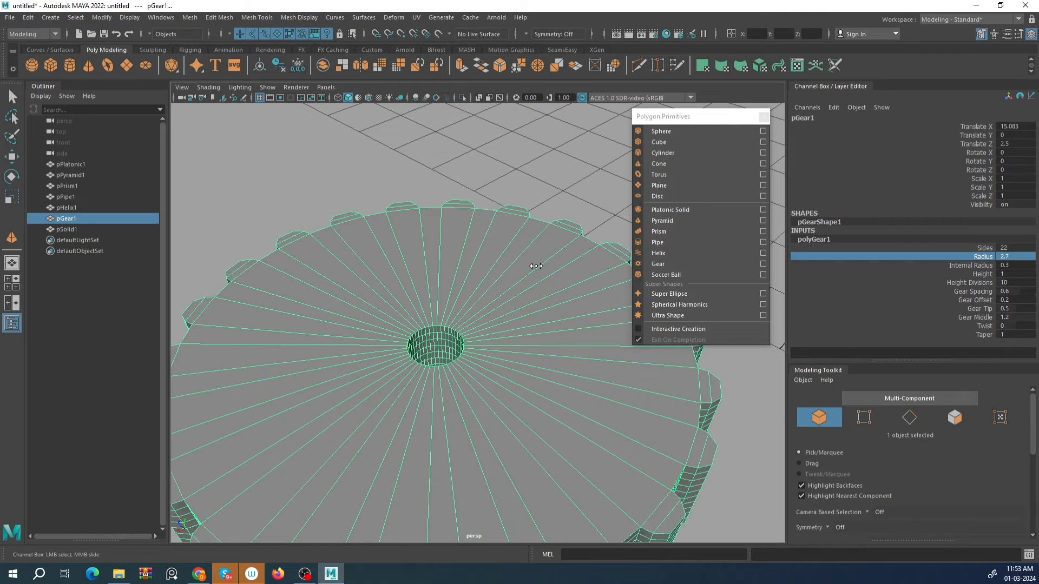
Widen the gear's centre hole by setting its Internal Radius to 1.
{"action": "left_click", "coordinate": [970, 266]}
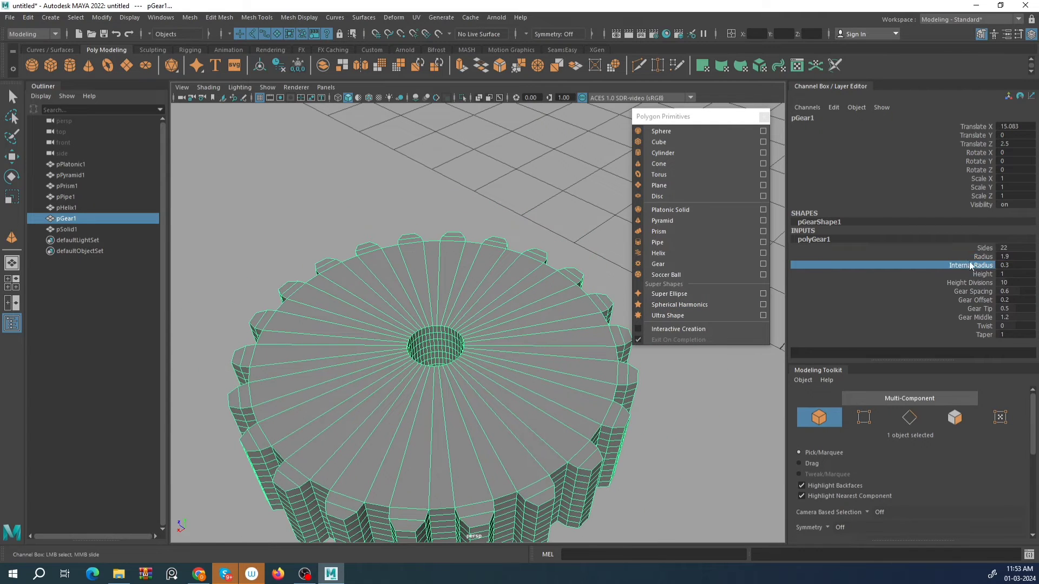
{"action": "middle_click_drag", "start_coordinate": [471, 290], "coordinate": [489, 291]}
{"action": "scroll", "coordinate": [490, 290], "scroll_direction": "down", "scroll_amount": 6}
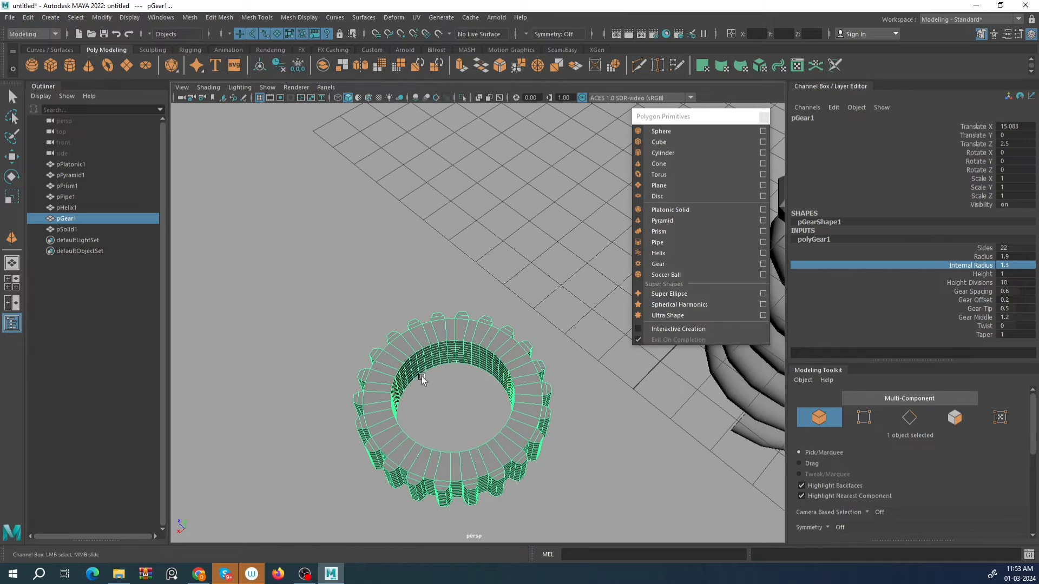
{"action": "middle_click_drag", "start_coordinate": [394, 348], "coordinate": [417, 269], "text": "alt"}
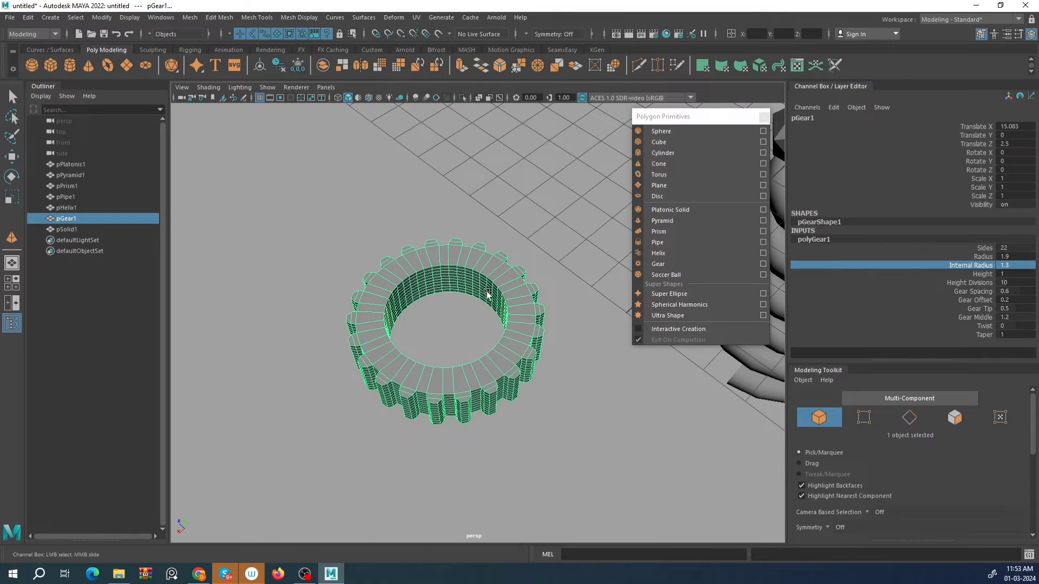
{"action": "middle_click_drag", "start_coordinate": [542, 289], "coordinate": [479, 306]}
Set the gear's Height to 5.9 and its Height Divisions to 6.
{"action": "left_click", "coordinate": [983, 274]}
{"action": "left_click_drag", "start_coordinate": [478, 306], "coordinate": [460, 324], "text": "alt"}
{"action": "left_click", "coordinate": [971, 284]}
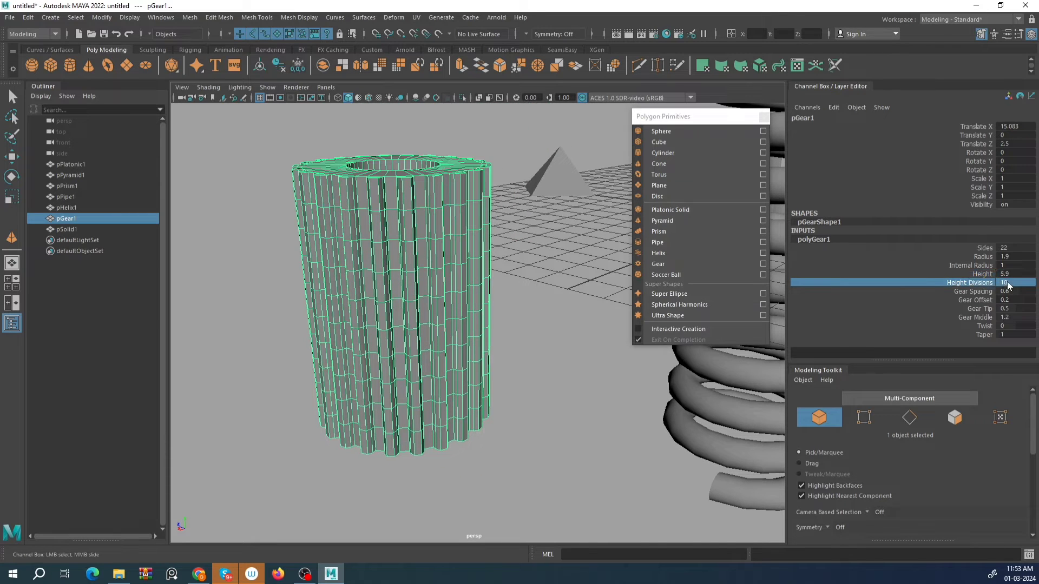
{"action": "mouse_move", "coordinate": [385, 277]}
{"action": "middle_mouse_down"}
{"action": "mouse_move", "coordinate": [334, 258]}
{"action": "mouse_move", "coordinate": [537, 270]}
{"action": "mouse_move", "coordinate": [392, 264]}
{"action": "middle_mouse_up"}
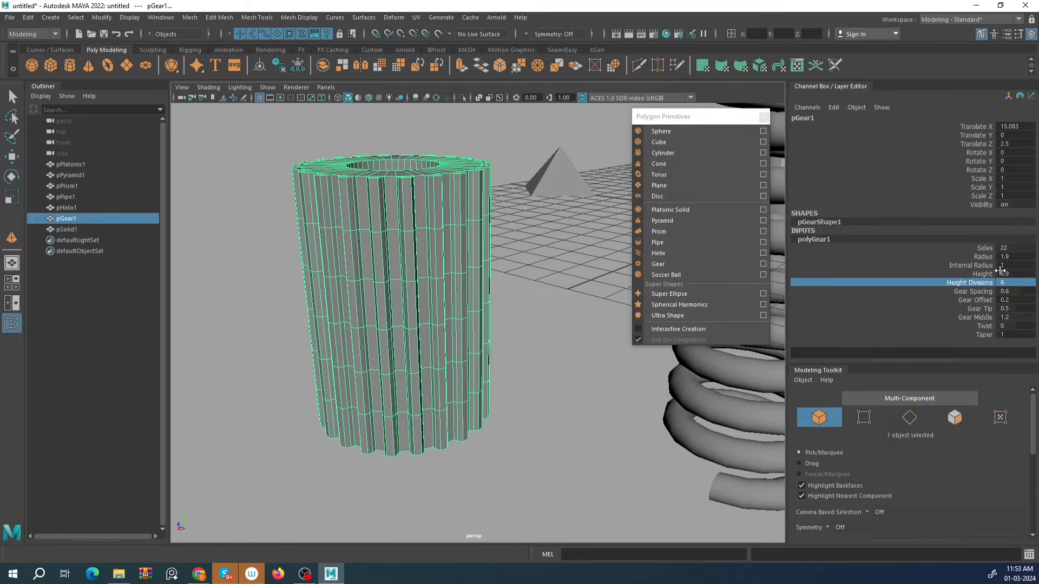
Adjust the width of the gear's teeth by setting its Gear Spacing to 0.8.
{"action": "left_click", "coordinate": [1015, 292]}
{"action": "scroll", "coordinate": [379, 241], "scroll_direction": "down", "scroll_amount": 4}
{"action": "left_click_drag", "start_coordinate": [355, 236], "coordinate": [339, 285], "text": "alt"}
{"action": "middle_click_drag", "start_coordinate": [355, 285], "coordinate": [395, 273]}
{"action": "scroll", "coordinate": [415, 294], "scroll_direction": "up", "scroll_amount": 8}
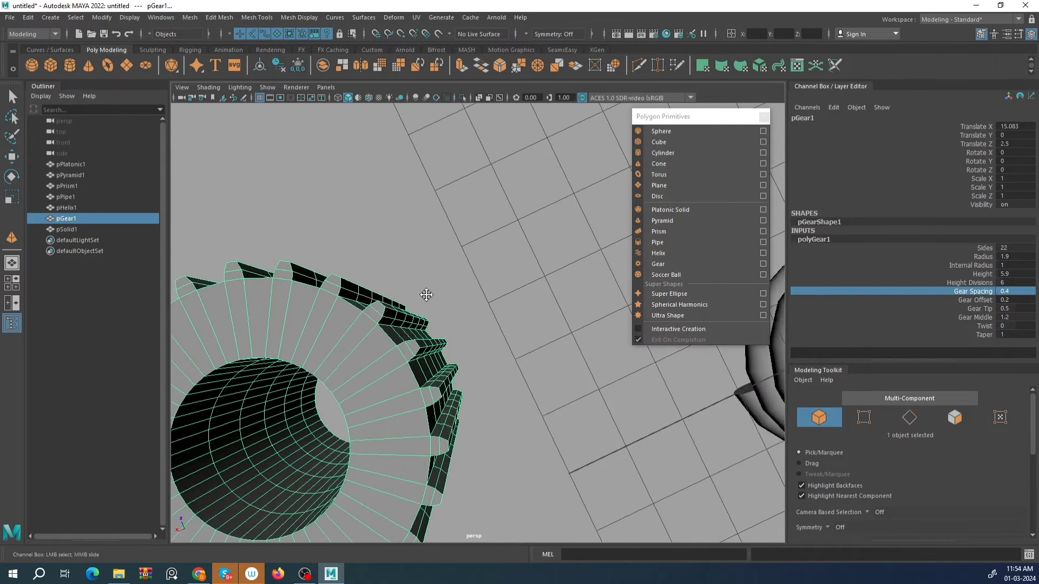
{"action": "scroll", "coordinate": [427, 298], "scroll_direction": "down", "scroll_amount": 2}
{"action": "middle_click_drag", "start_coordinate": [533, 232], "coordinate": [463, 259]}
Lengthen the gear's teeth with a Gear Offset of 2.2 and widen their ends with a Gear Tip of 1.
{"action": "left_click", "coordinate": [969, 300]}
{"action": "left_click_drag", "start_coordinate": [463, 258], "coordinate": [452, 304], "text": "alt"}
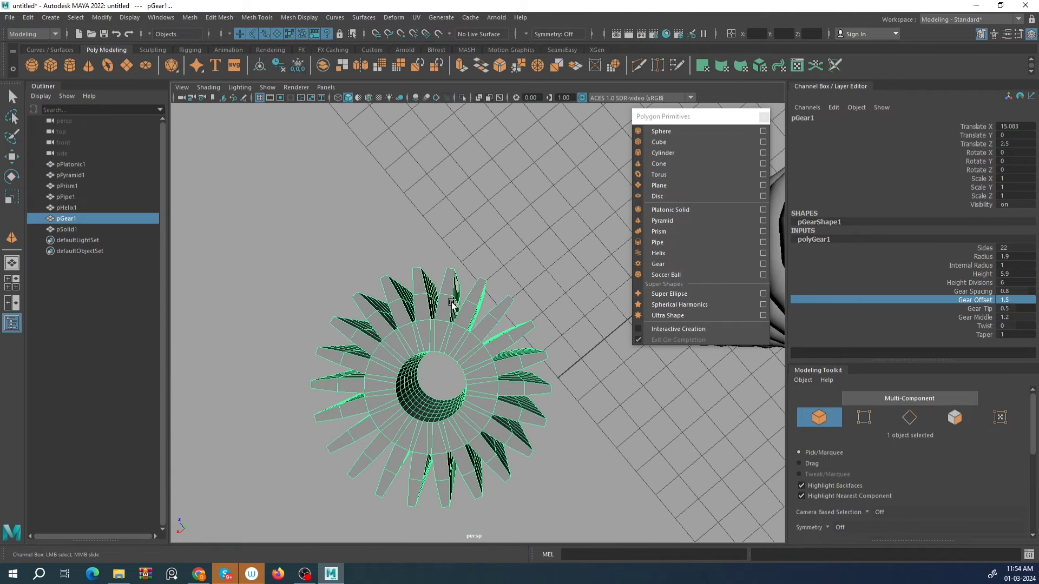
{"action": "left_click", "coordinate": [976, 308], "text": "shift"}
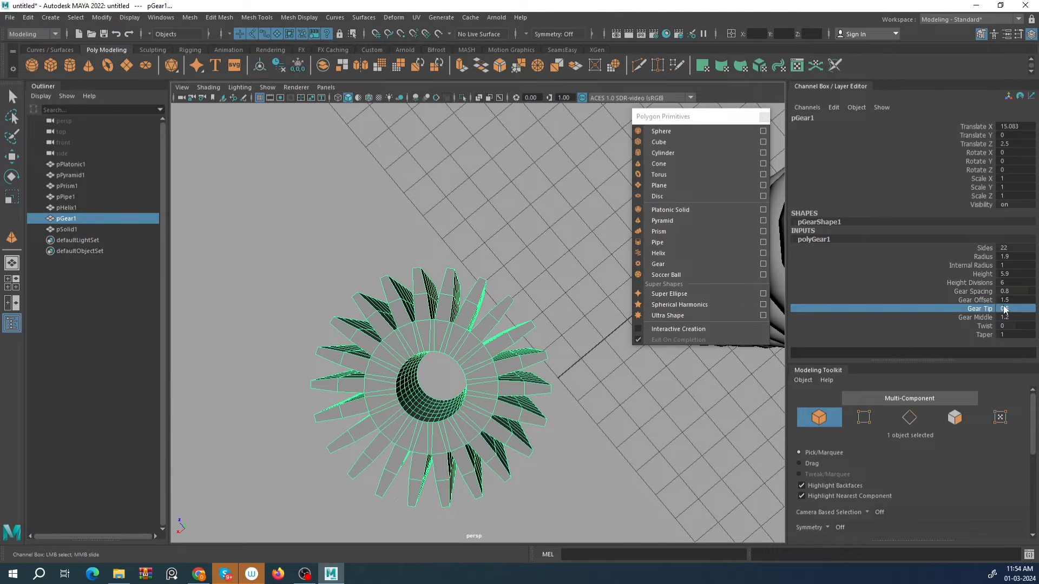
{"action": "middle_click_drag", "start_coordinate": [561, 290], "coordinate": [499, 301]}
{"action": "scroll", "coordinate": [499, 302], "scroll_direction": "down", "scroll_amount": 3}
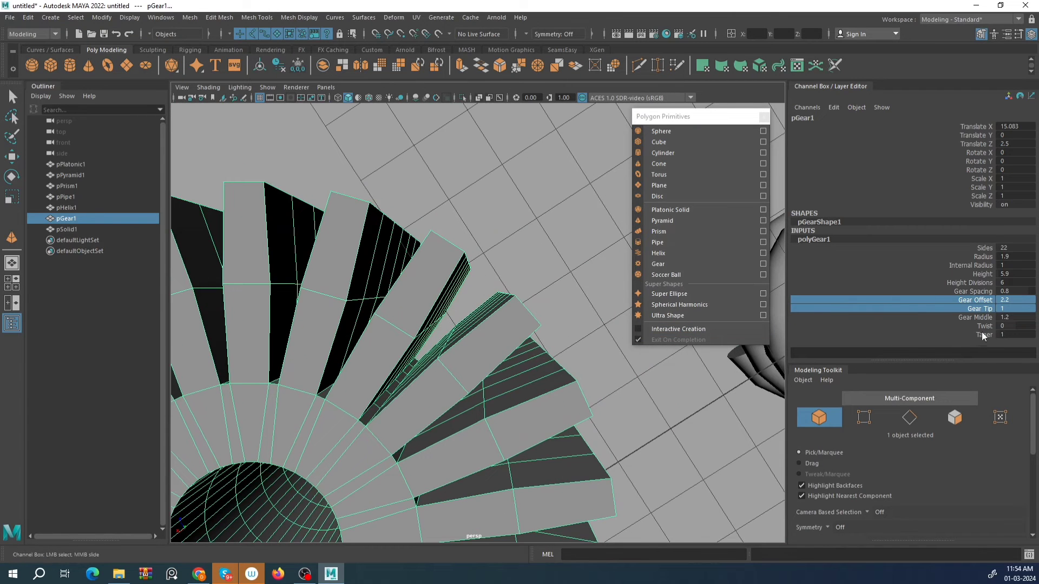
Set the gear's Gear Middle to 1 and its Twist to about 38.961.
{"action": "left_click", "coordinate": [963, 317]}
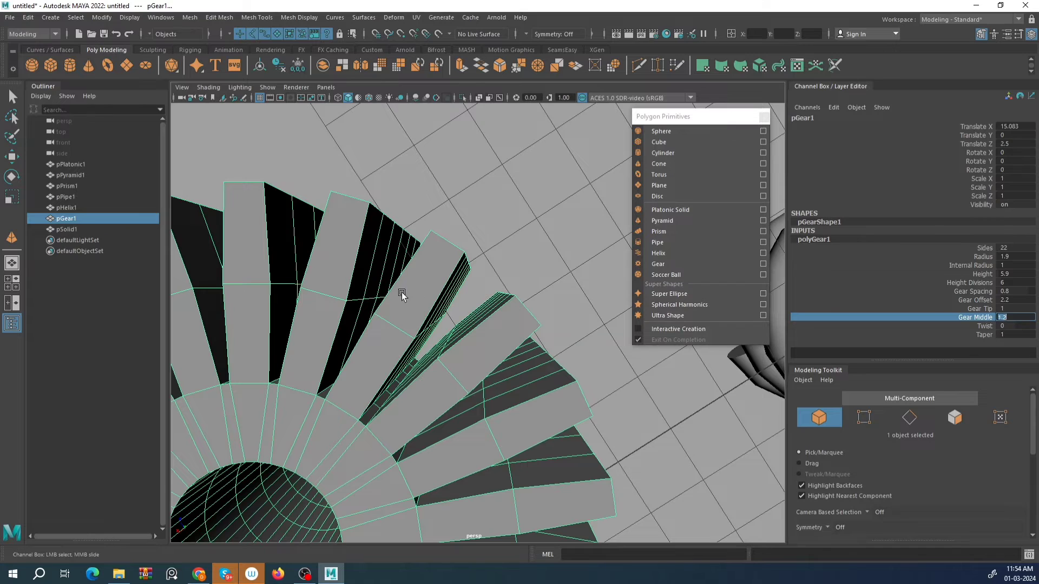
{"action": "middle_click_drag", "start_coordinate": [401, 292], "coordinate": [437, 309]}
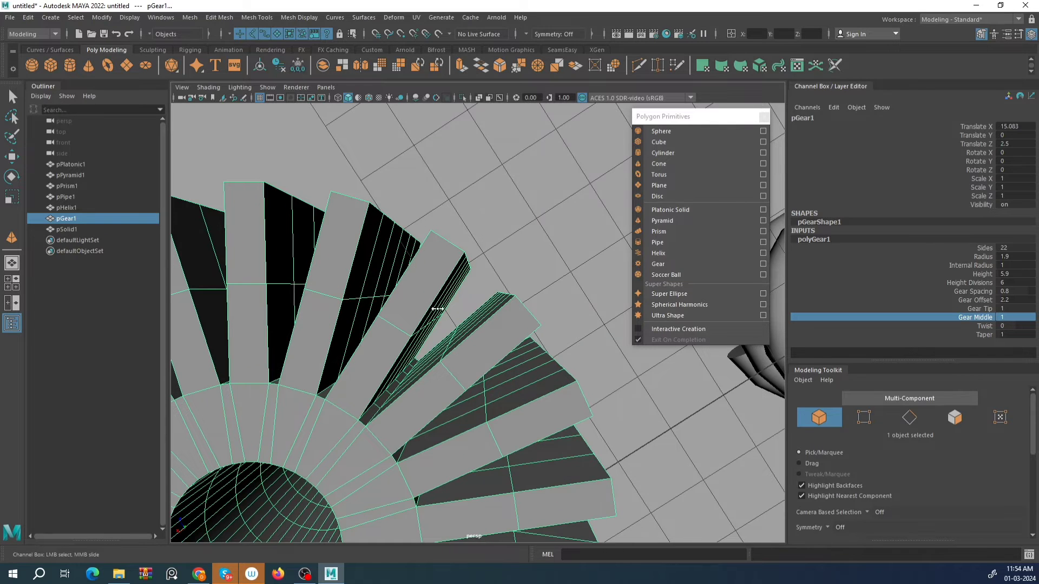
{"action": "left_click", "coordinate": [956, 325]}
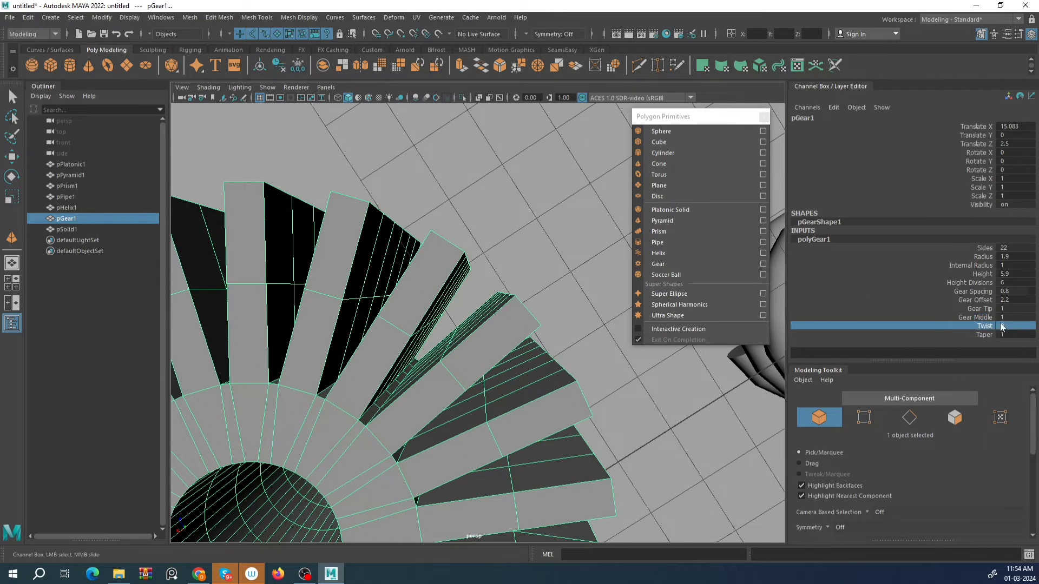
{"action": "middle_click_drag", "start_coordinate": [398, 286], "coordinate": [410, 287]}
{"action": "left_click_drag", "start_coordinate": [411, 287], "coordinate": [514, 273], "text": "alt"}
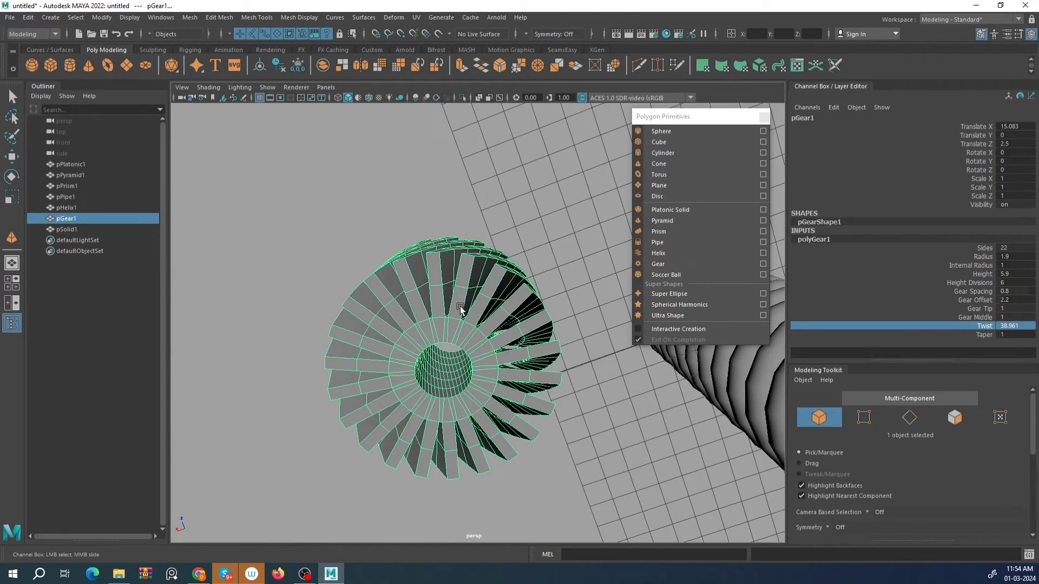
{"action": "left_click_drag", "start_coordinate": [460, 308], "coordinate": [492, 276], "text": "alt"}
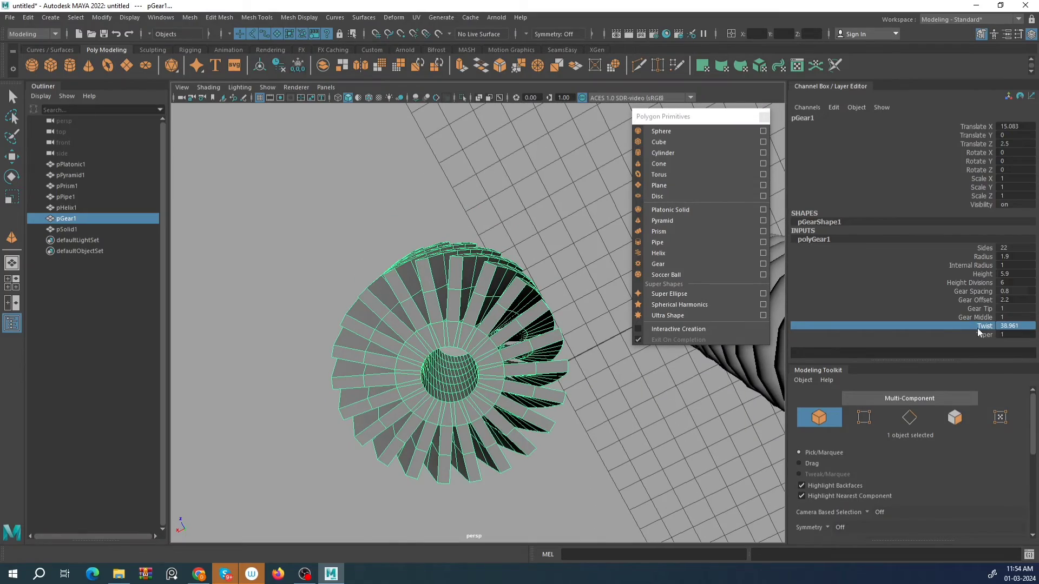
Increase the gear's Taper to 2.7 and view the flared shape from the side.
{"action": "left_click", "coordinate": [1000, 335]}
{"action": "middle_click_drag", "start_coordinate": [451, 272], "coordinate": [430, 265]}
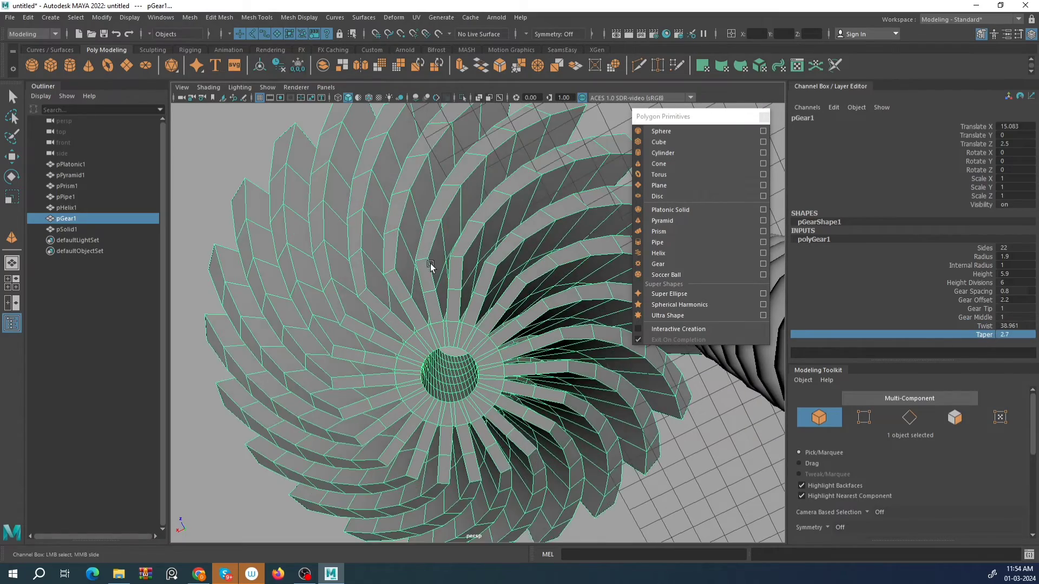
{"action": "left_click_drag", "start_coordinate": [430, 265], "coordinate": [467, 336], "text": "alt"}
{"action": "middle_click_drag", "start_coordinate": [467, 336], "coordinate": [450, 303], "text": "alt"}
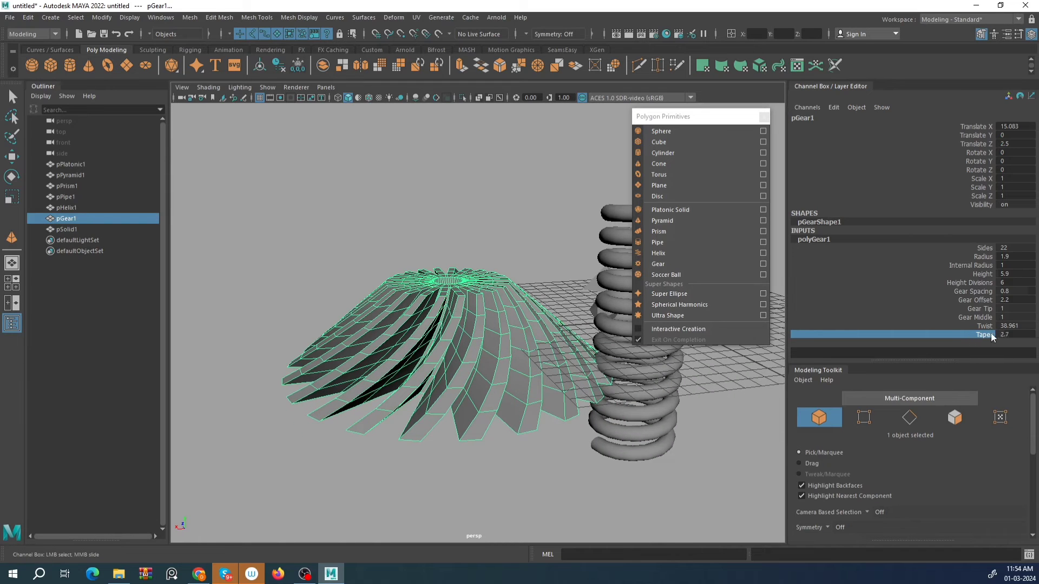
Reduce the gear's Taper to 0.4, inspect the narrowed end, and set the Taper back to 1.
{"action": "middle_click_drag", "start_coordinate": [533, 354], "coordinate": [472, 358]}
{"action": "left_click_drag", "start_coordinate": [472, 358], "coordinate": [466, 317], "text": "alt"}
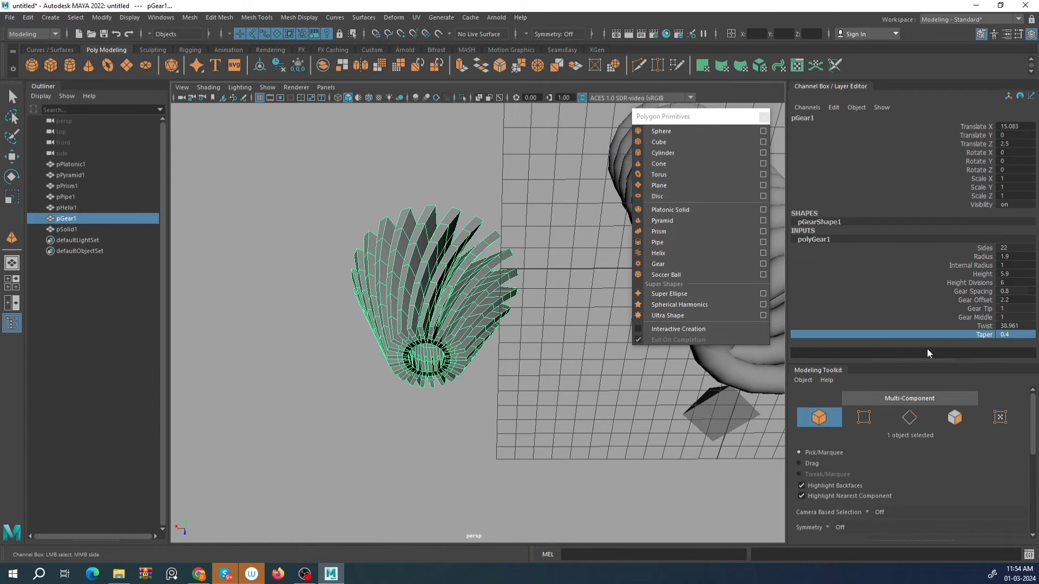
{"action": "left_click", "coordinate": [969, 338]}
{"action": "middle_click_drag", "start_coordinate": [454, 348], "coordinate": [463, 341]}
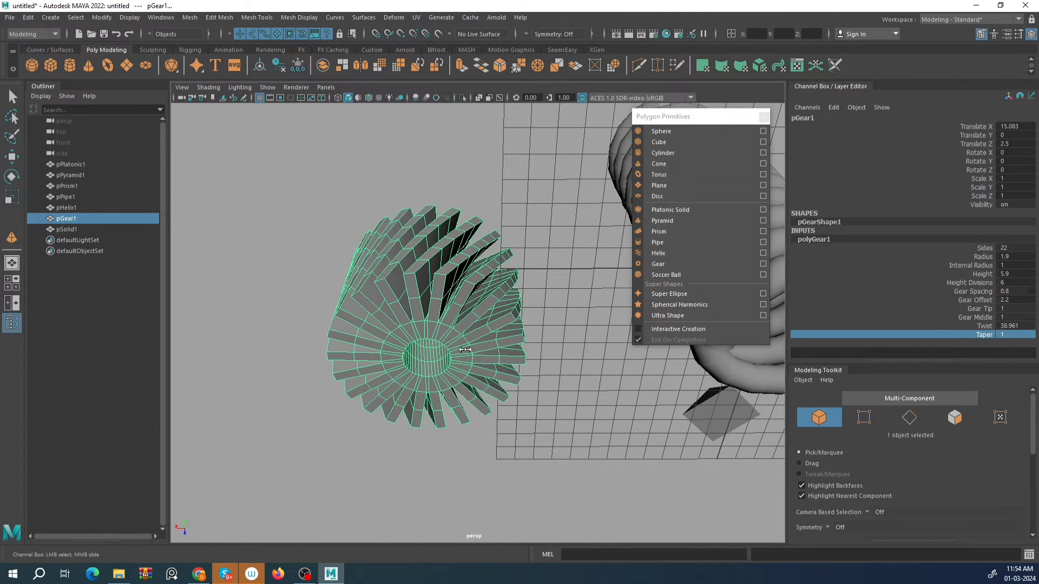
Increase the gear's Taper to 2.1 and its Twist to 60, checking the flared blades against the helix.
{"action": "left_click_drag", "start_coordinate": [465, 304], "coordinate": [477, 341], "text": "alt"}
{"action": "middle_click_drag", "start_coordinate": [476, 340], "coordinate": [482, 340]}
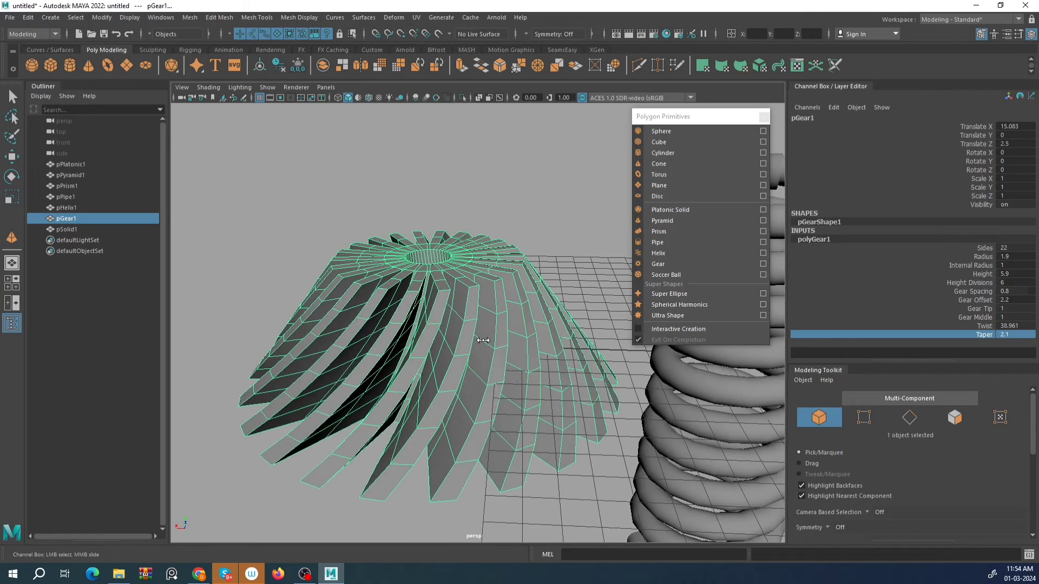
{"action": "left_click_drag", "start_coordinate": [491, 296], "coordinate": [459, 373], "text": "alt"}
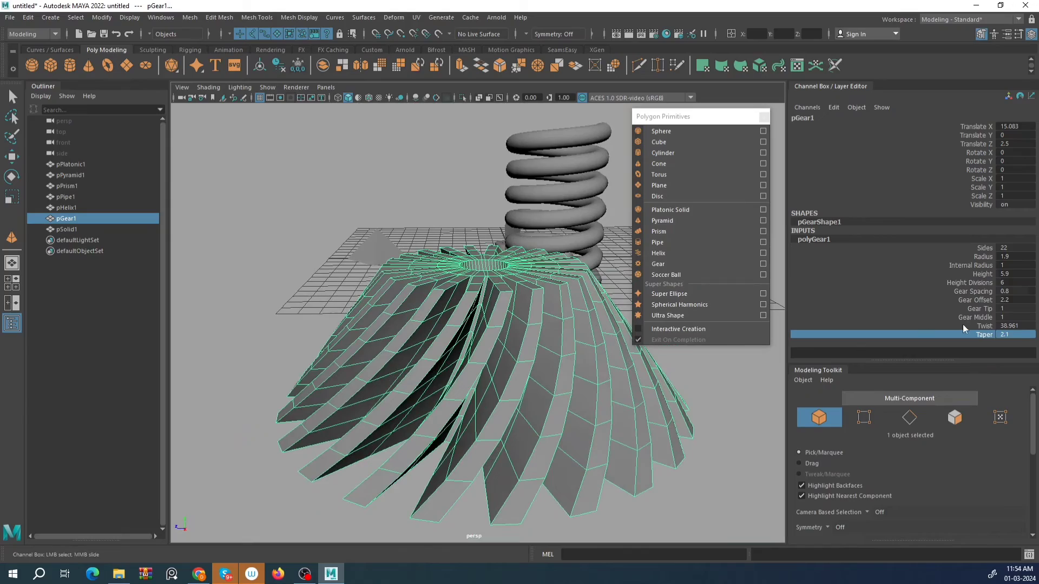
{"action": "left_click", "coordinate": [984, 326]}
{"action": "middle_click_drag", "start_coordinate": [535, 309], "coordinate": [551, 315]}
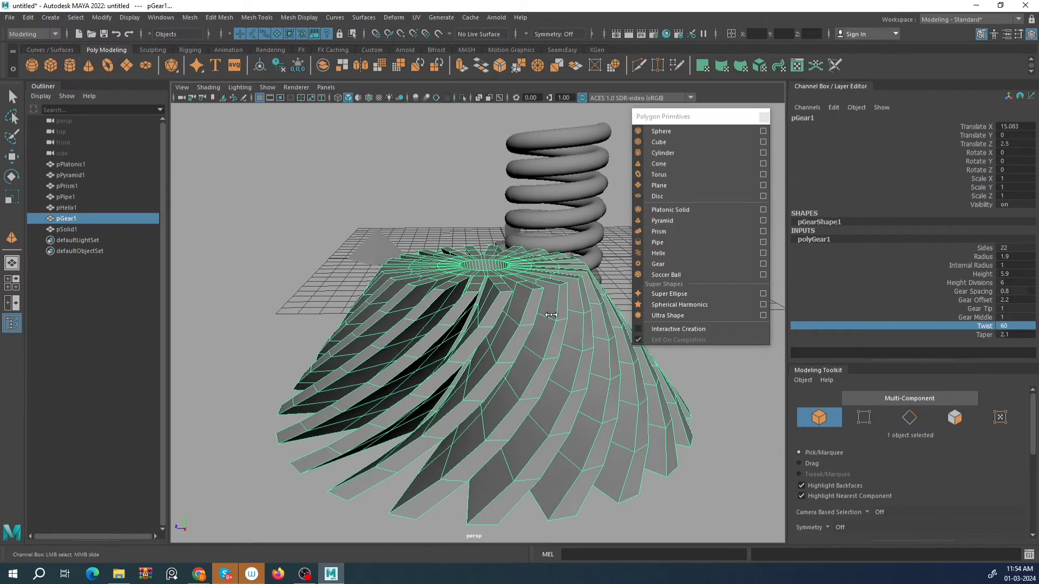
{"action": "left_click_drag", "start_coordinate": [504, 302], "coordinate": [752, 363], "text": "alt"}
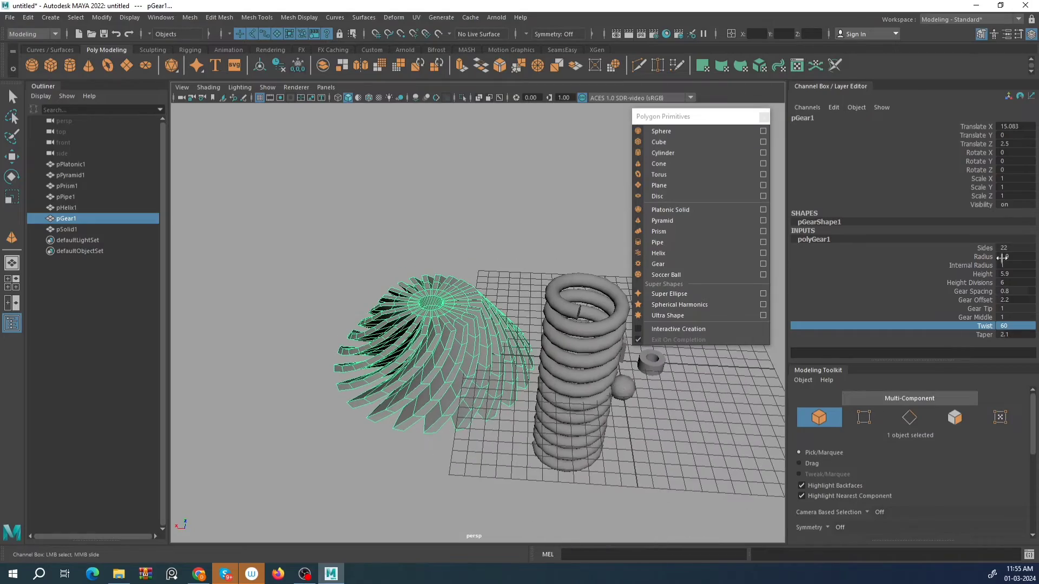
Select all the primitives in the scene and delete them.
{"action": "left_click_drag", "start_coordinate": [589, 438], "coordinate": [422, 328], "text": "alt"}
{"action": "left_click_drag", "start_coordinate": [262, 229], "coordinate": [573, 425]}
{"action": "key", "text": "w"}
{"action": "scroll", "coordinate": [514, 352], "scroll_direction": "up", "scroll_amount": 3}
{"action": "left_click_drag", "start_coordinate": [450, 319], "coordinate": [461, 346], "text": "alt"}
{"action": "key", "text": "Delete"}
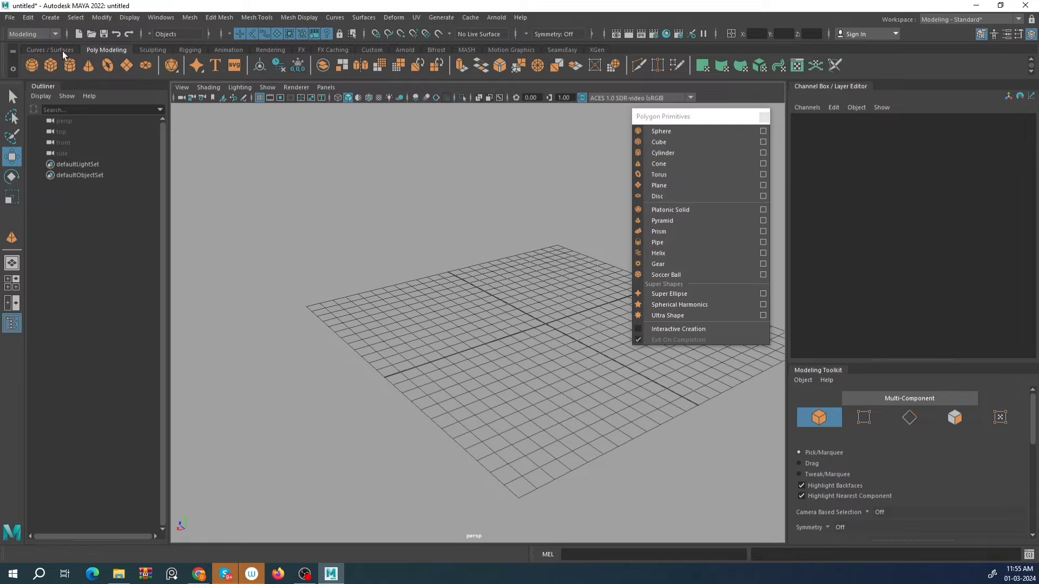
Create a polygon cube at the origin and raise it along Y by about 0.489 units.
{"action": "left_click", "coordinate": [52, 64]}
{"action": "scroll", "coordinate": [552, 310], "scroll_direction": "up", "scroll_amount": 5}
{"action": "middle_click_drag", "start_coordinate": [551, 310], "coordinate": [456, 308], "text": "alt"}
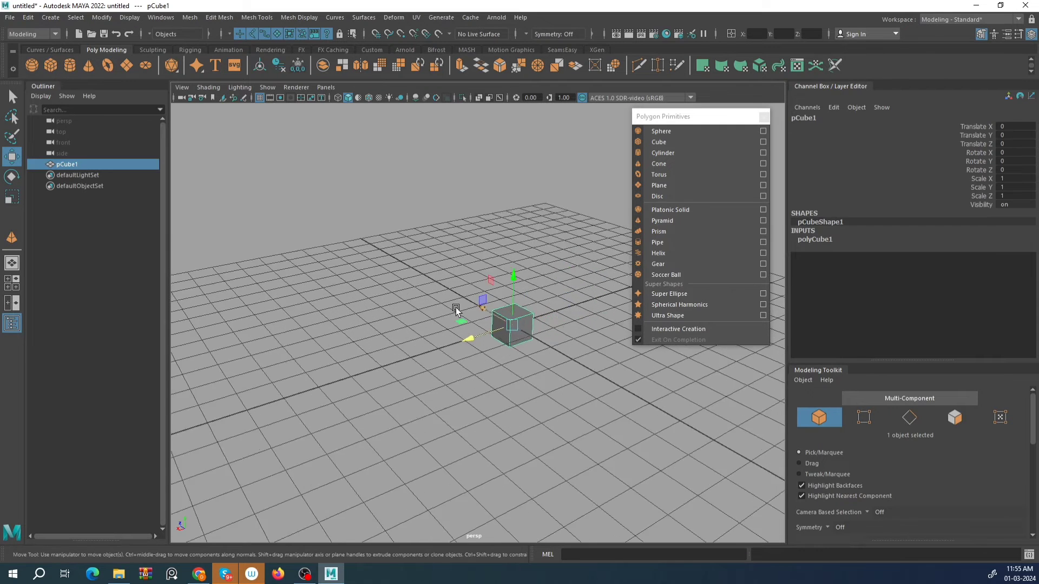
{"action": "scroll", "coordinate": [456, 309], "scroll_direction": "up", "scroll_amount": 3}
{"action": "left_click_drag", "start_coordinate": [546, 341], "coordinate": [487, 307], "text": "alt"}
{"action": "left_click_drag", "start_coordinate": [362, 345], "coordinate": [359, 294]}
Show the cube's polyCube1 inputs and set its Height to 6.4.
{"action": "left_click", "coordinate": [815, 239]}
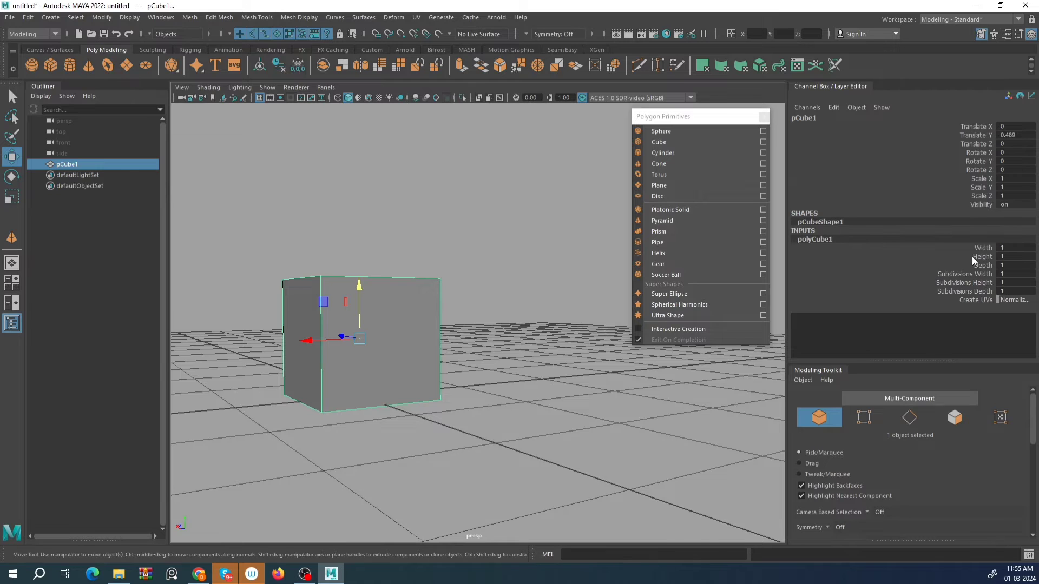
{"action": "left_click", "coordinate": [1012, 256]}
{"action": "type", "text": "6.4"}
{"action": "key", "text": "Return"}
{"action": "left_click_drag", "start_coordinate": [487, 326], "coordinate": [456, 336], "text": "alt"}
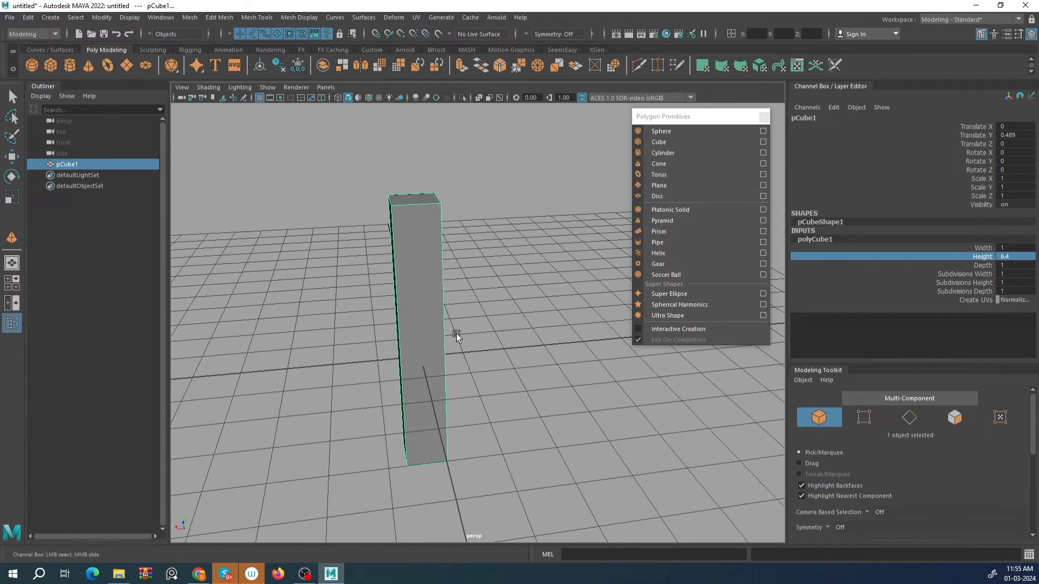
Set the cube's Depth to 14.2 and its Width to 5.4.
{"action": "left_click", "coordinate": [986, 266]}
{"action": "type", "text": "14.2"}
{"action": "key", "text": "Return"}
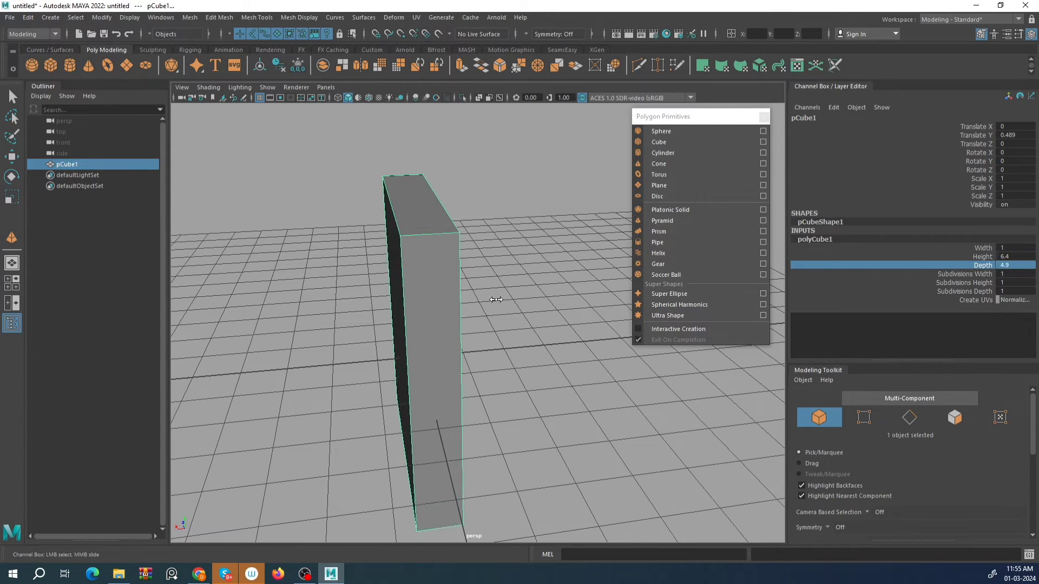
{"action": "left_click", "coordinate": [983, 248]}
{"action": "type", "text": "5.4"}
{"action": "key", "text": "Return"}
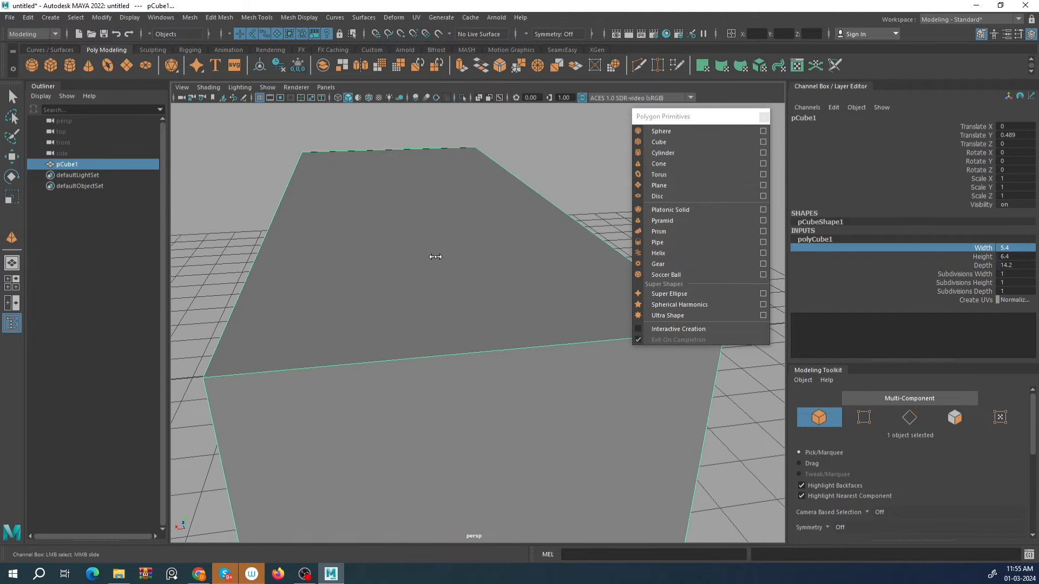
{"action": "scroll", "coordinate": [416, 257], "scroll_direction": "down", "scroll_amount": 3}
{"action": "left_click_drag", "start_coordinate": [416, 257], "coordinate": [522, 431], "text": "alt"}
{"action": "scroll", "coordinate": [417, 273], "scroll_direction": "down", "scroll_amount": 3}
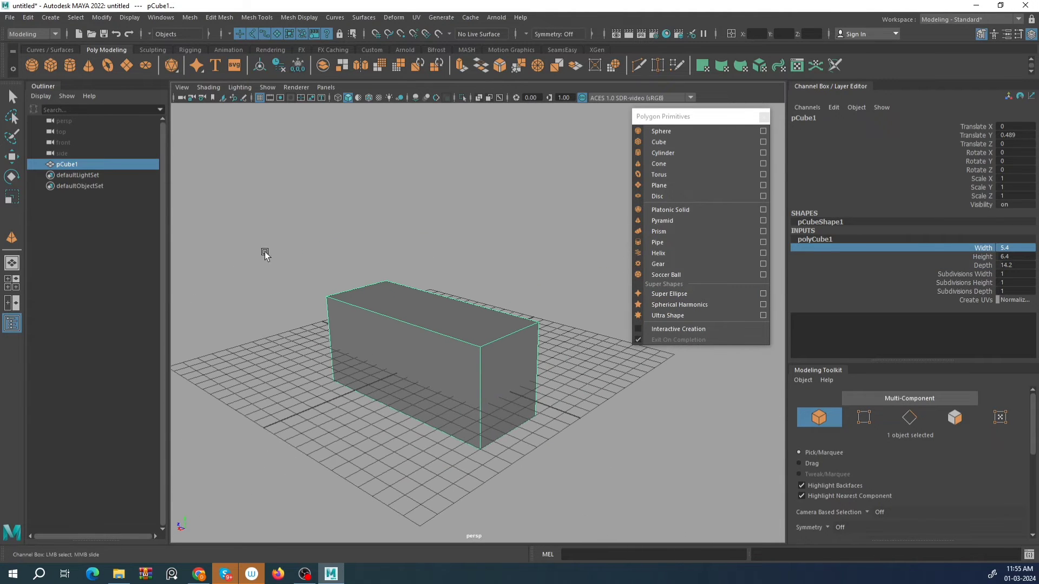
Delete the box, create a polygon cylinder, and raise it along Y by about 1.032 units.
{"action": "key", "text": "w"}
{"action": "key", "text": "Delete"}
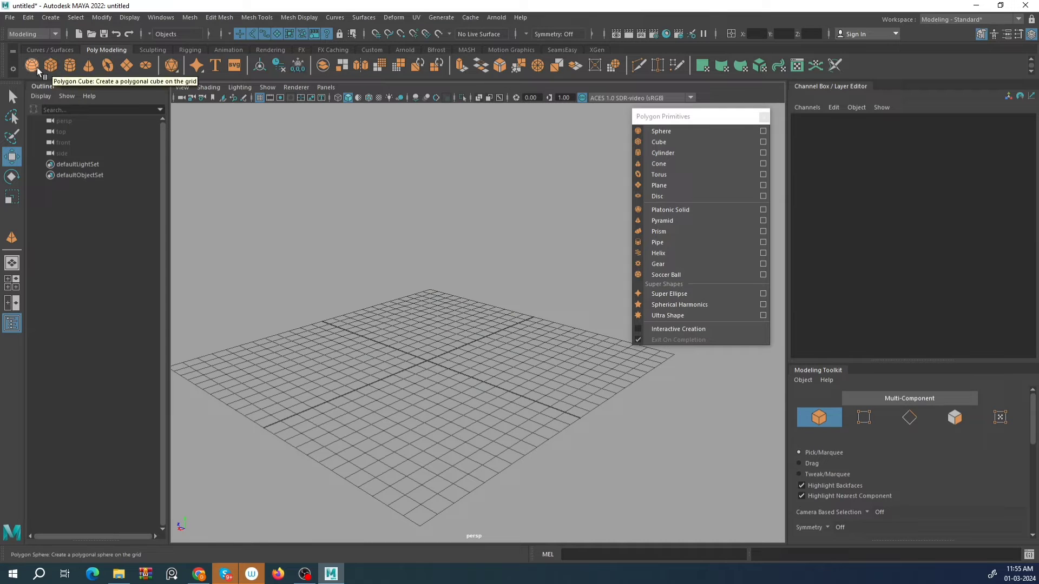
{"action": "left_click", "coordinate": [70, 66]}
{"action": "left_click_drag", "start_coordinate": [425, 333], "coordinate": [399, 330], "text": "alt"}
{"action": "scroll", "coordinate": [403, 368], "scroll_direction": "up", "scroll_amount": 3}
{"action": "scroll", "coordinate": [463, 313], "scroll_direction": "down", "scroll_amount": 5}
{"action": "scroll", "coordinate": [463, 313], "scroll_direction": "up", "scroll_amount": 6}
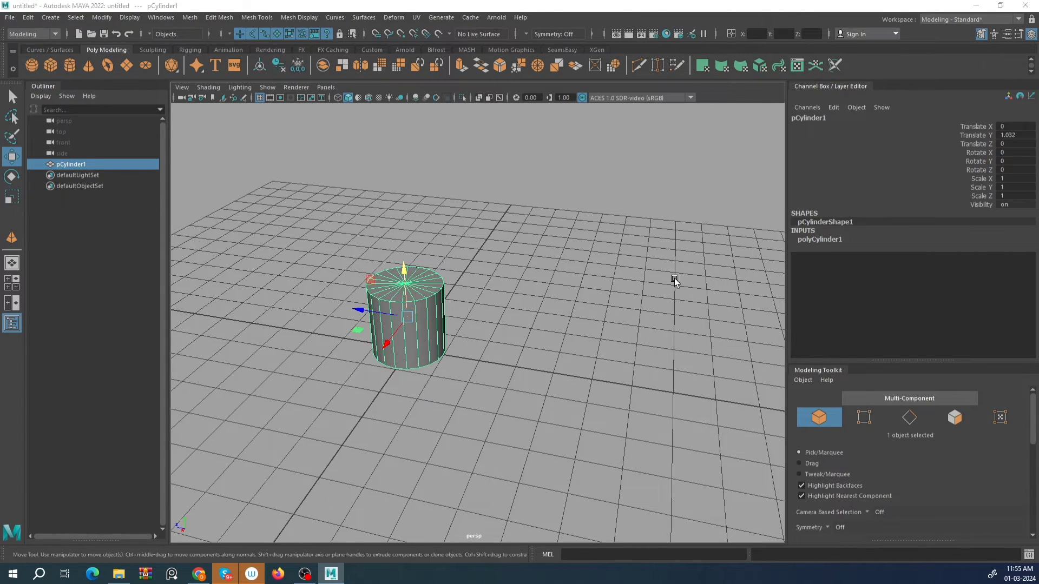
{"action": "left_click_drag", "start_coordinate": [413, 297], "coordinate": [473, 326], "text": "alt"}
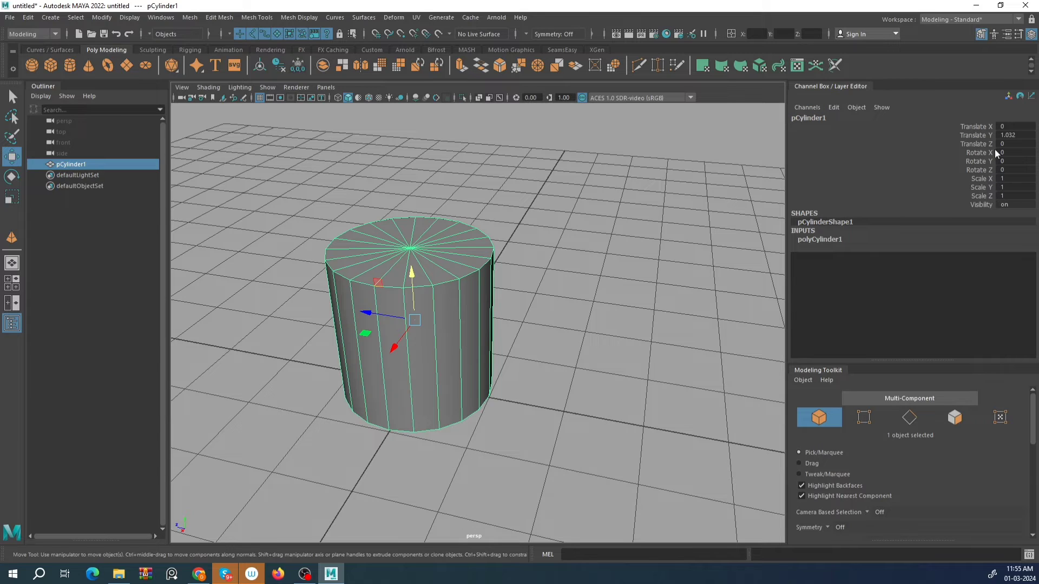
Toggle the Channel Box off and on, and set the cylinder's Translate Y to 0.
{"action": "left_click", "coordinate": [1032, 36]}
{"action": "left_click", "coordinate": [1032, 36]}
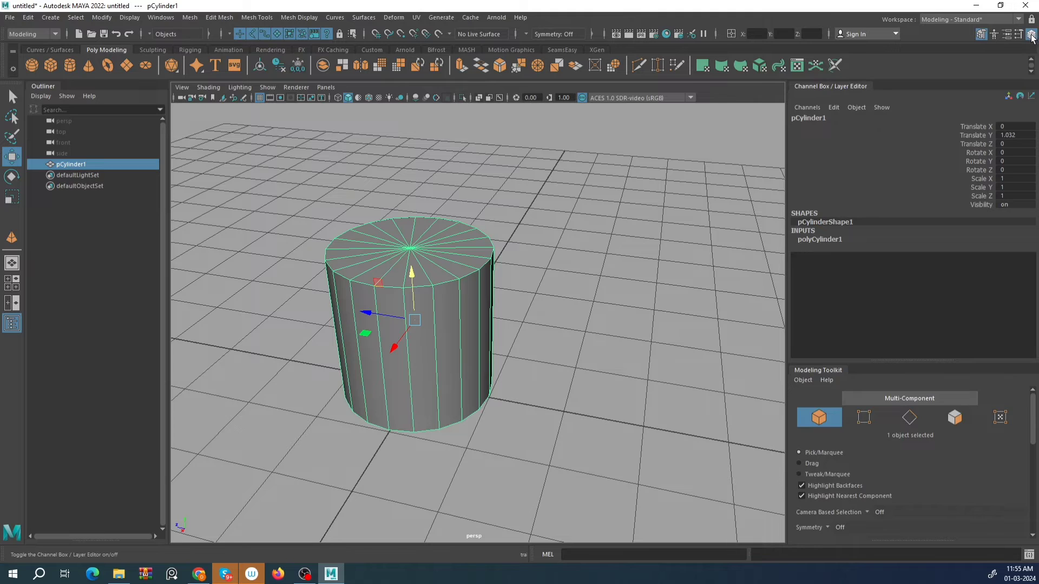
{"action": "middle_click_drag", "start_coordinate": [516, 256], "coordinate": [519, 260], "text": "alt"}
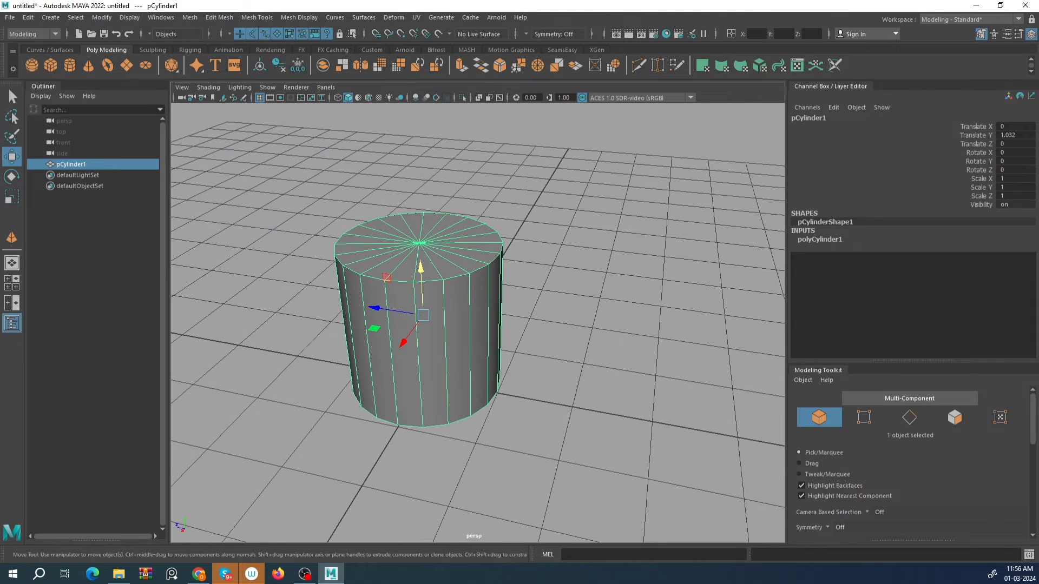
{"action": "left_click", "coordinate": [1026, 134]}
{"action": "type", "text": "0"}
{"action": "key", "text": "Return"}
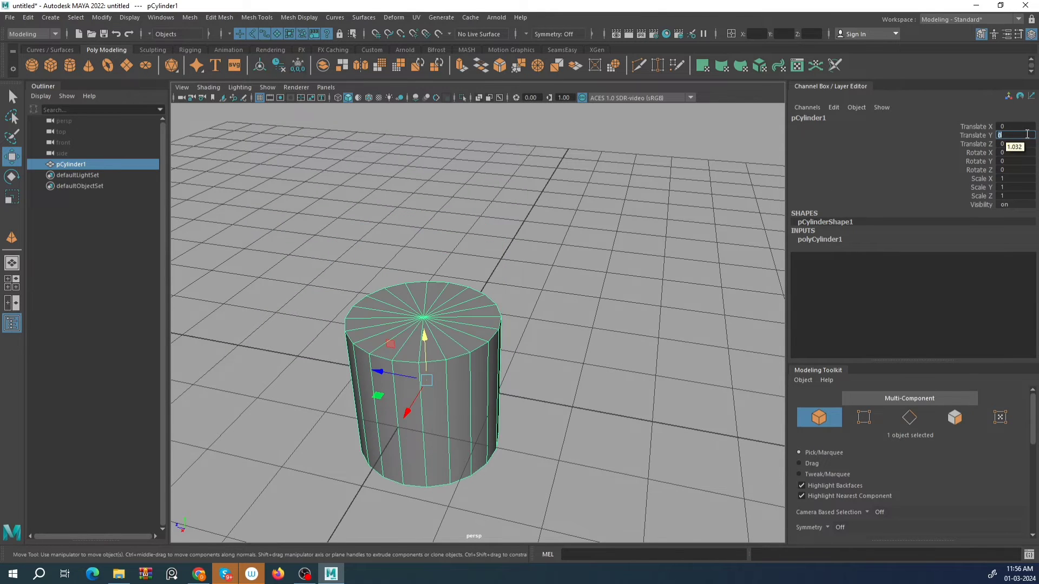
Move the cylinder to Translate X 10 and return it to 0.
{"action": "left_click_drag", "start_coordinate": [610, 292], "coordinate": [480, 339], "text": "alt"}
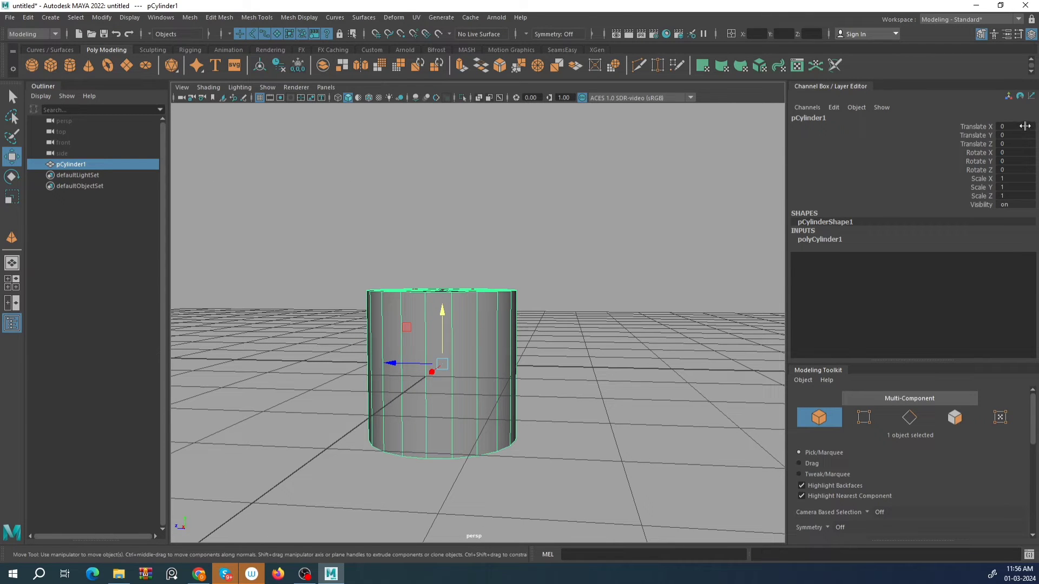
{"action": "left_click", "coordinate": [1020, 126]}
{"action": "type", "text": "10"}
{"action": "key", "text": "Return"}
{"action": "scroll", "coordinate": [420, 234], "scroll_direction": "down", "scroll_amount": 6}
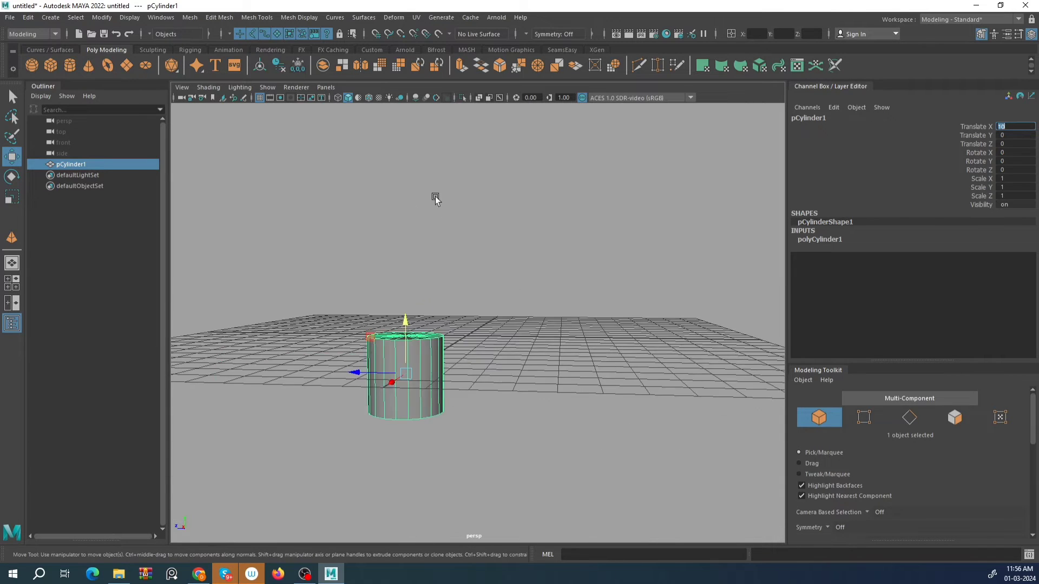
{"action": "scroll", "coordinate": [482, 269], "scroll_direction": "down", "scroll_amount": 3}
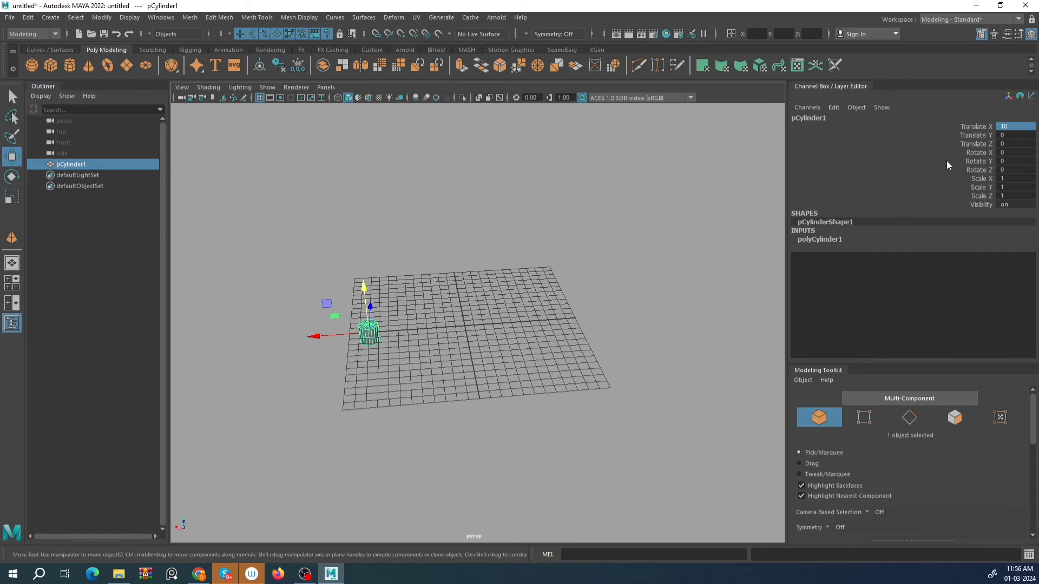
{"action": "double_click", "coordinate": [1006, 126]}
{"action": "key", "text": "Return"}
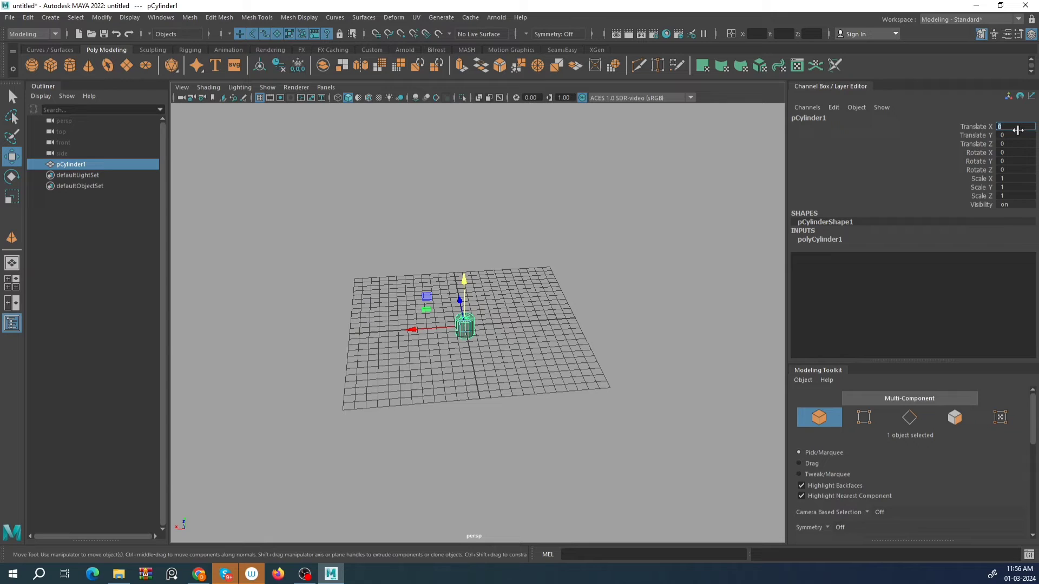
Set the cylinder's Translate X to 10, to -10, and back to 0 to compare both directions.
{"action": "type", "text": "10"}
{"action": "key", "text": "Return"}
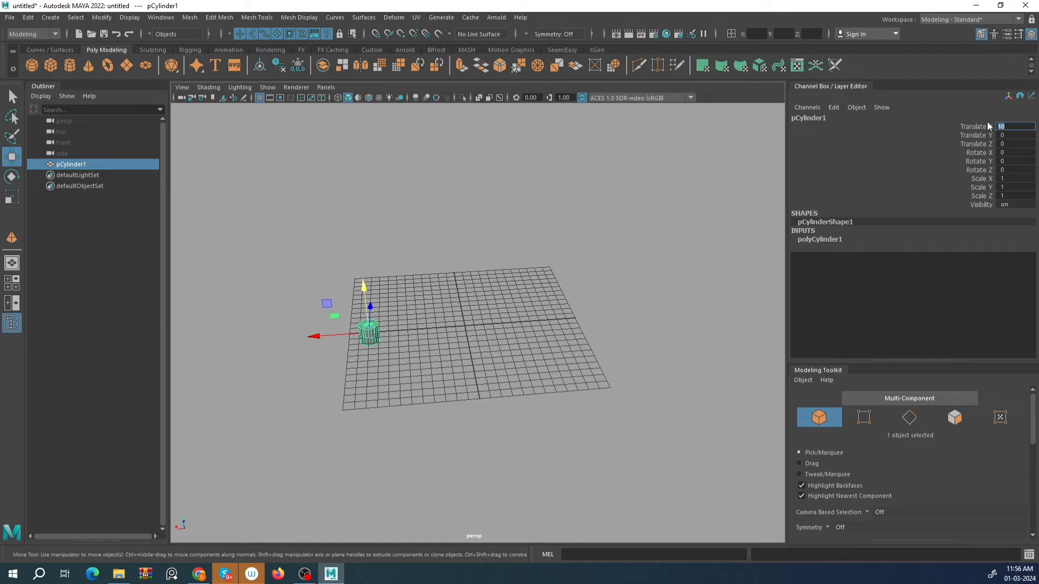
{"action": "key", "text": "Return"}
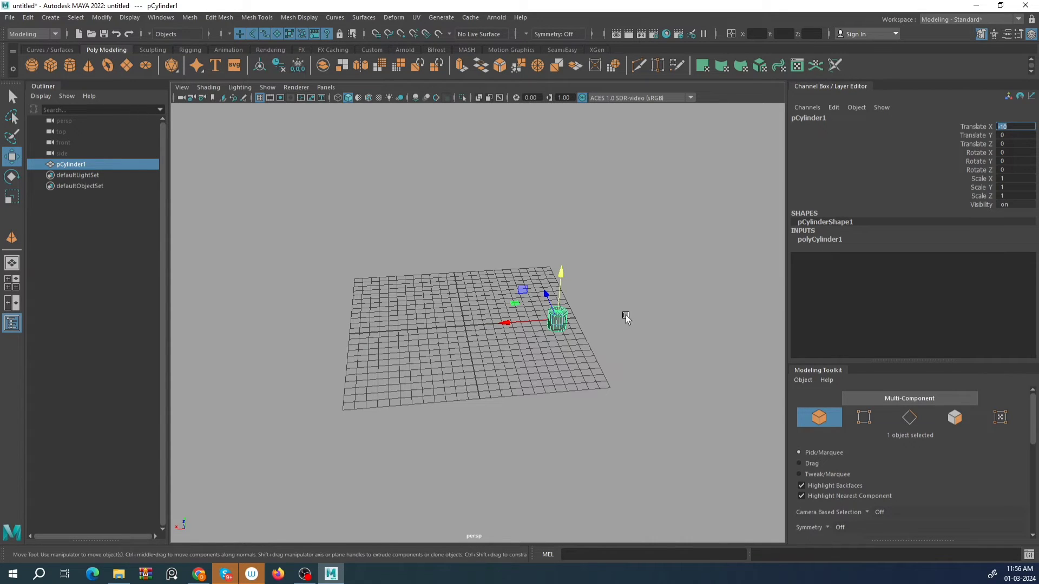
{"action": "left_click_drag", "start_coordinate": [448, 348], "coordinate": [470, 346], "text": "alt"}
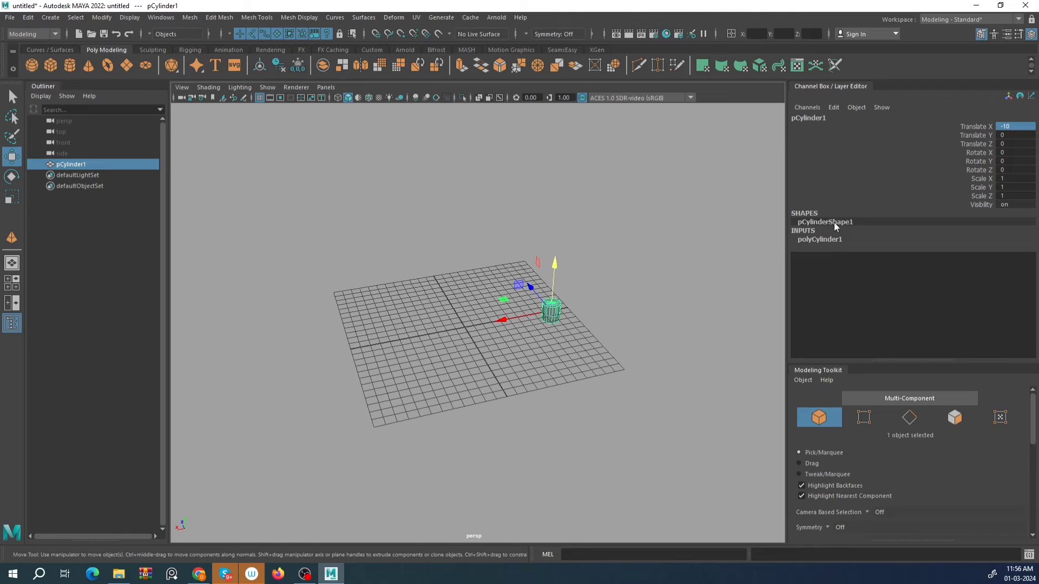
{"action": "double_click", "coordinate": [1021, 126]}
{"action": "type", "text": "0"}
{"action": "key", "text": "Return"}
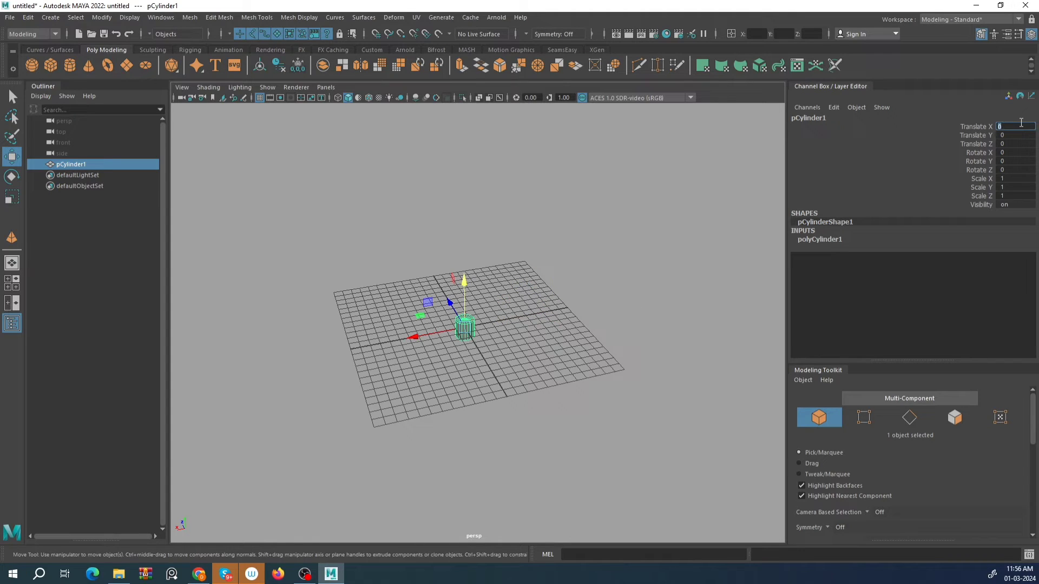
Lift the cylinder above the grid with a Translate Y of 20.
{"action": "double_click", "coordinate": [1022, 137]}
{"action": "type", "text": "20"}
{"action": "key", "text": "Return"}
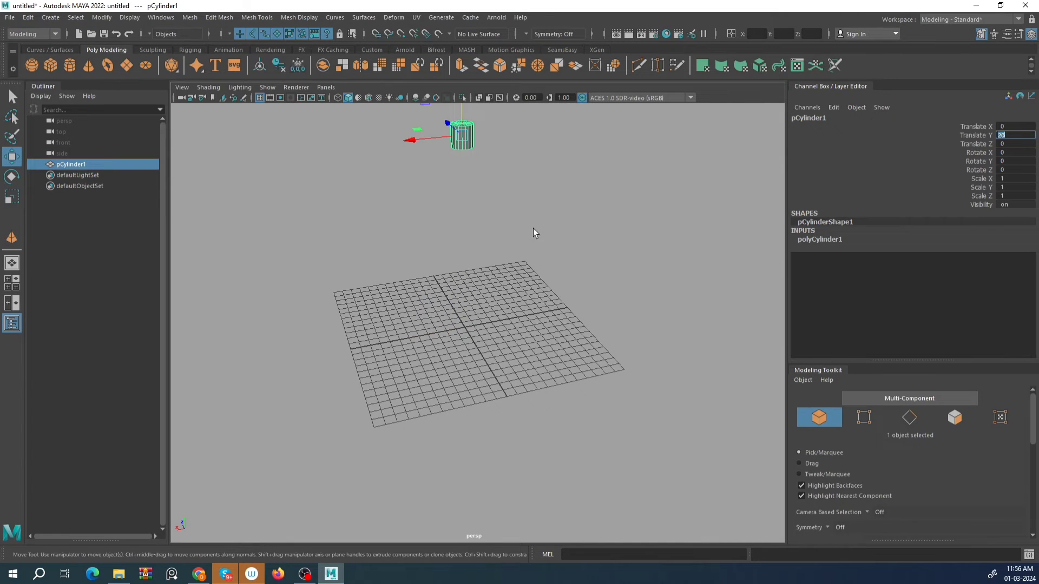
{"action": "middle_click_drag", "start_coordinate": [505, 233], "coordinate": [501, 317], "text": "alt"}
{"action": "left_click_drag", "start_coordinate": [500, 317], "coordinate": [498, 294], "text": "alt"}
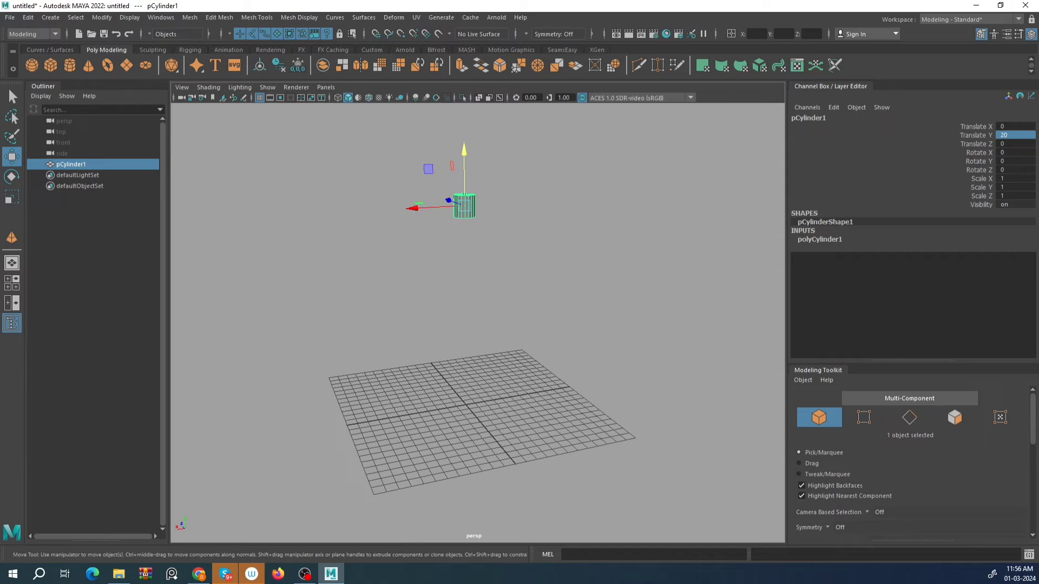
Drop the cylinder below the grid with a Translate Y of -20 and return it to 0.
{"action": "double_click", "coordinate": [1017, 136]}
{"action": "type", "text": "-20"}
{"action": "key", "text": "Return"}
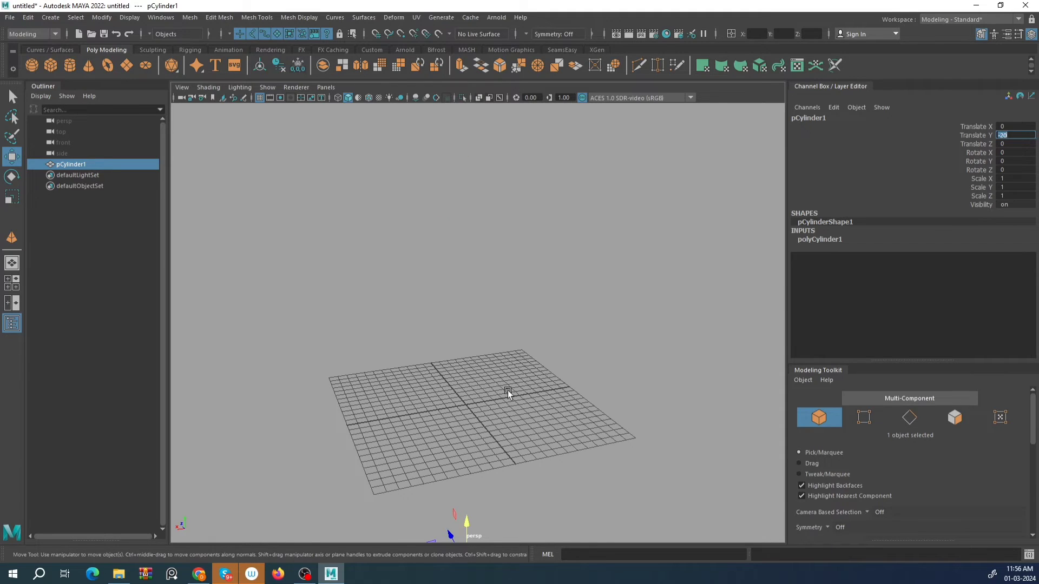
{"action": "scroll", "coordinate": [508, 394], "scroll_direction": "down", "scroll_amount": 5}
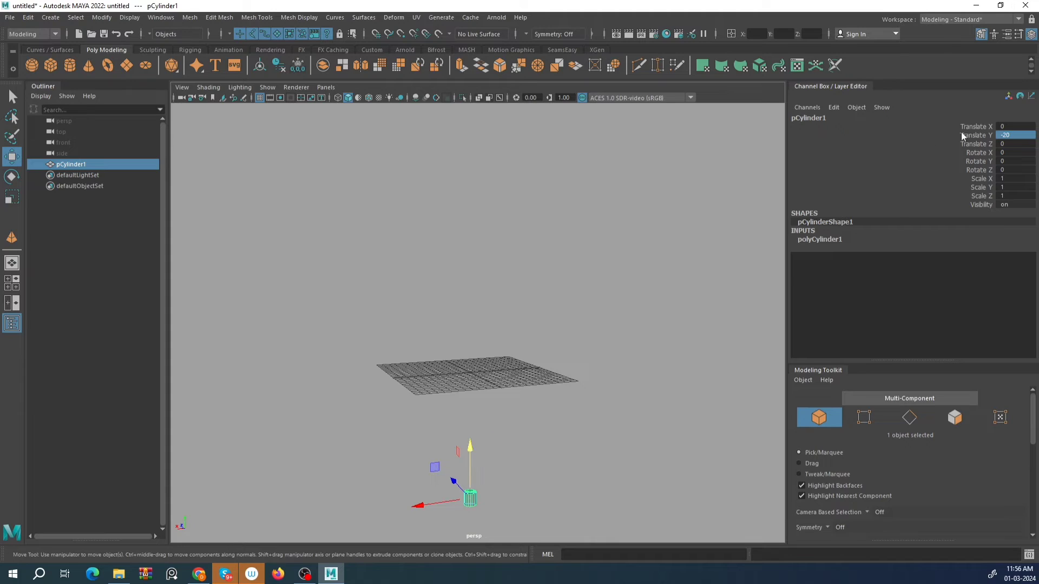
{"action": "double_click", "coordinate": [1019, 137]}
{"action": "type", "text": "0"}
{"action": "key", "text": "Return"}
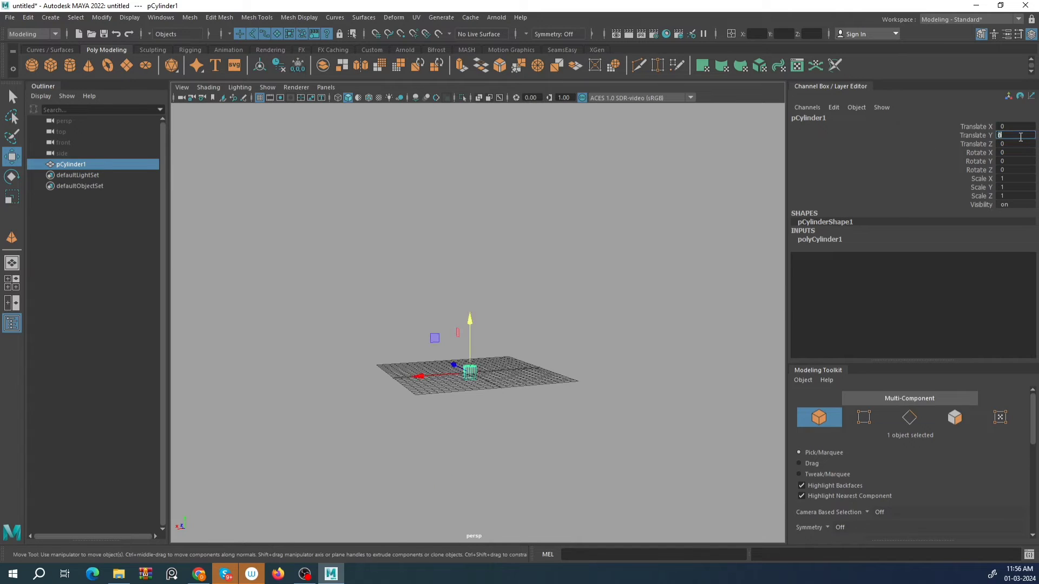
Move the cylinder along Z, setting Translate Z to 5 and then to -5.
{"action": "left_click", "coordinate": [1020, 143]}
{"action": "scroll", "coordinate": [425, 364], "scroll_direction": "up", "scroll_amount": 5}
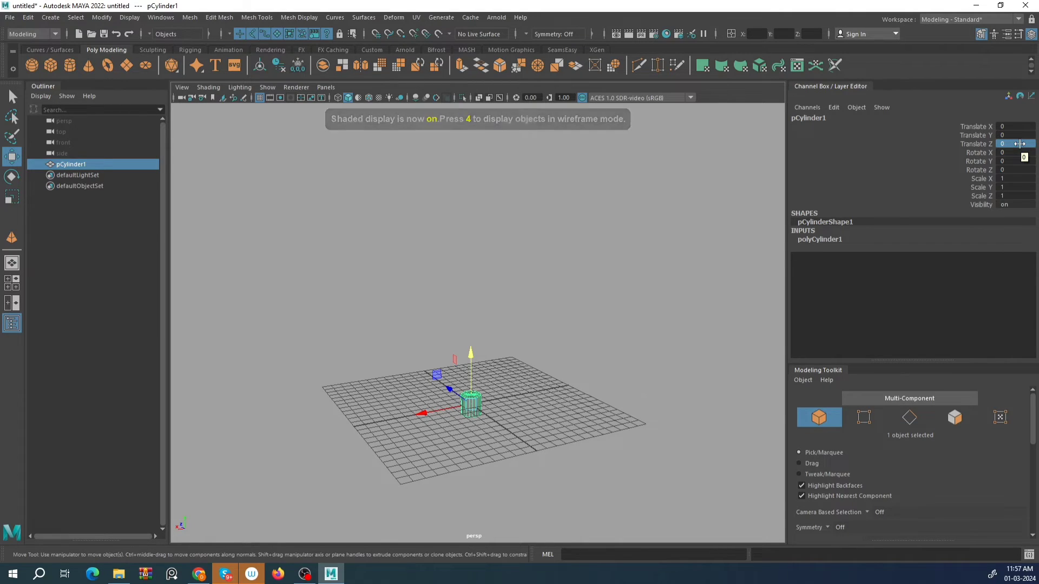
{"action": "left_click", "coordinate": [1020, 143]}
{"action": "type", "text": "5"}
{"action": "key", "text": "Return"}
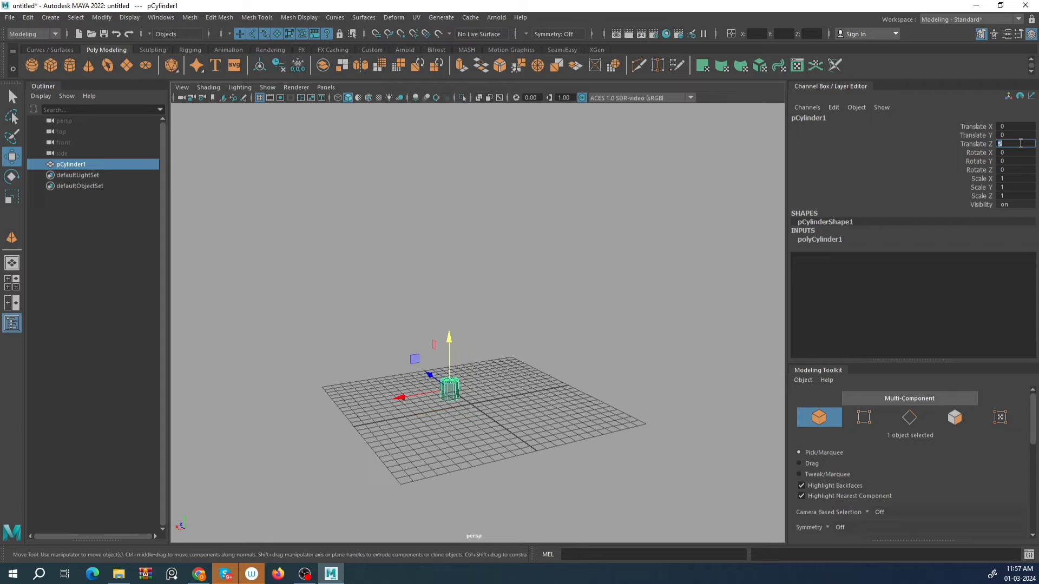
{"action": "scroll", "coordinate": [352, 382], "scroll_direction": "up", "scroll_amount": 5}
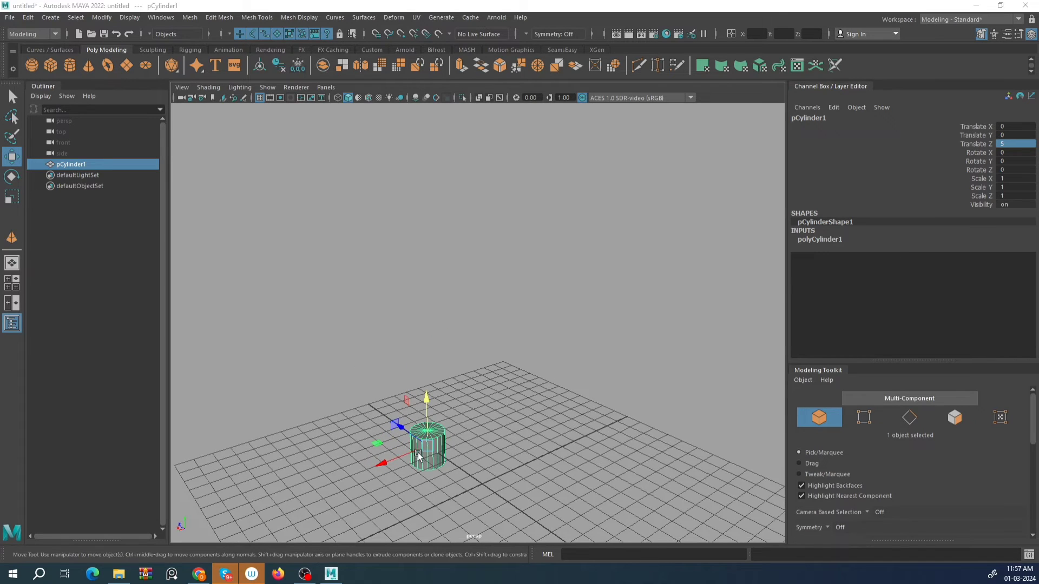
{"action": "middle_click_drag", "start_coordinate": [416, 450], "coordinate": [430, 382], "text": "alt"}
{"action": "left_click", "coordinate": [1012, 144]}
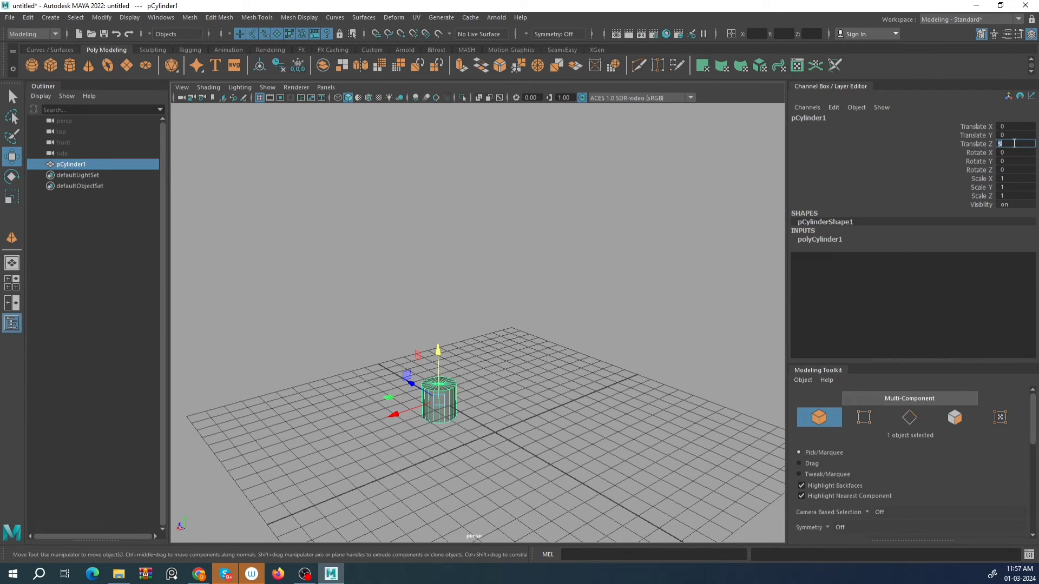
{"action": "key", "text": "Return"}
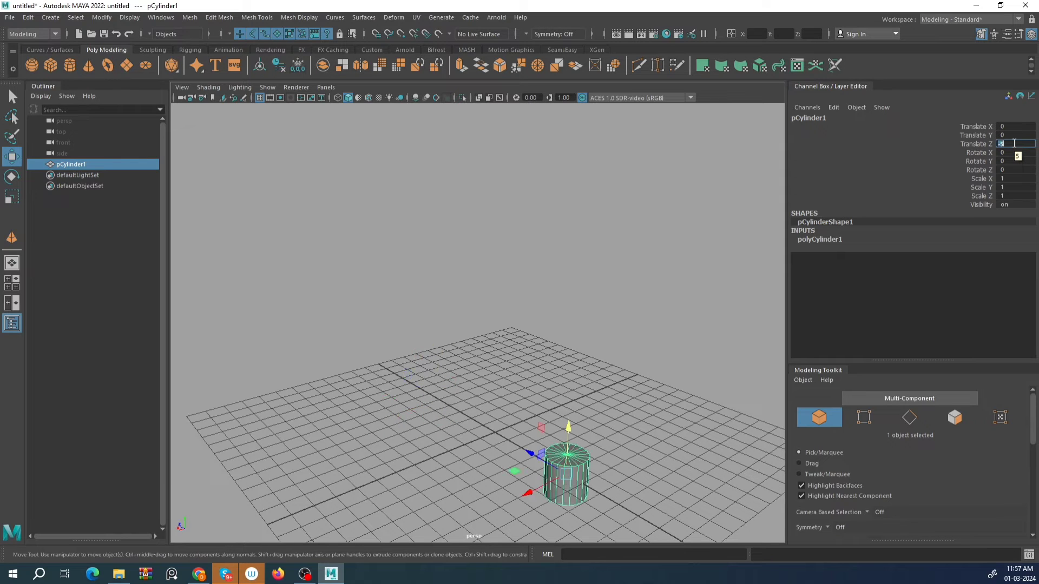
Return the cylinder to the grid centre along Z by setting Translate Z to 0.
{"action": "left_click_drag", "start_coordinate": [327, 351], "coordinate": [416, 357], "text": "alt"}
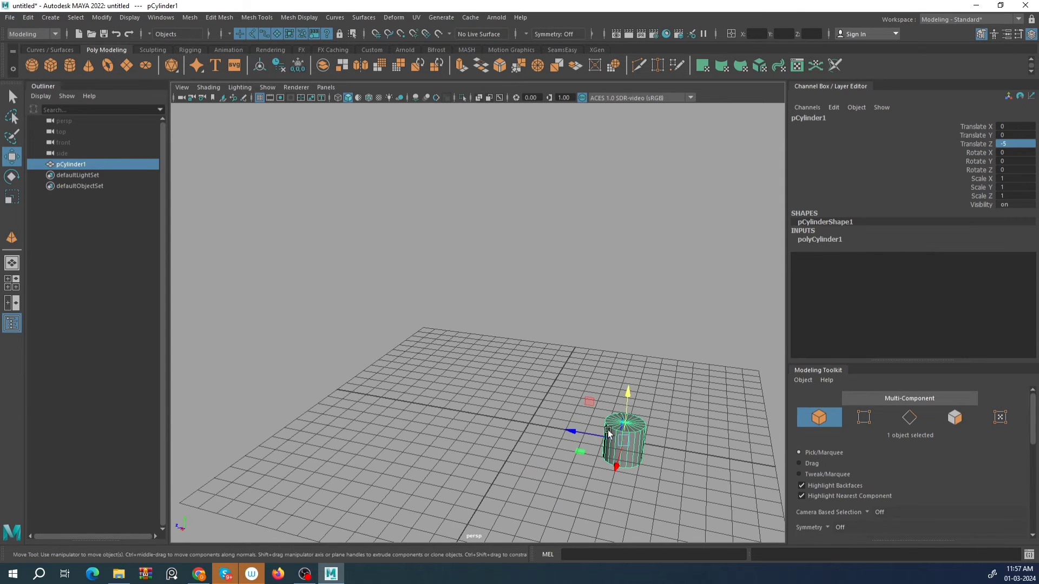
{"action": "middle_click_drag", "start_coordinate": [610, 418], "coordinate": [564, 380], "text": "alt"}
{"action": "left_click_drag", "start_coordinate": [563, 381], "coordinate": [603, 348], "text": "alt"}
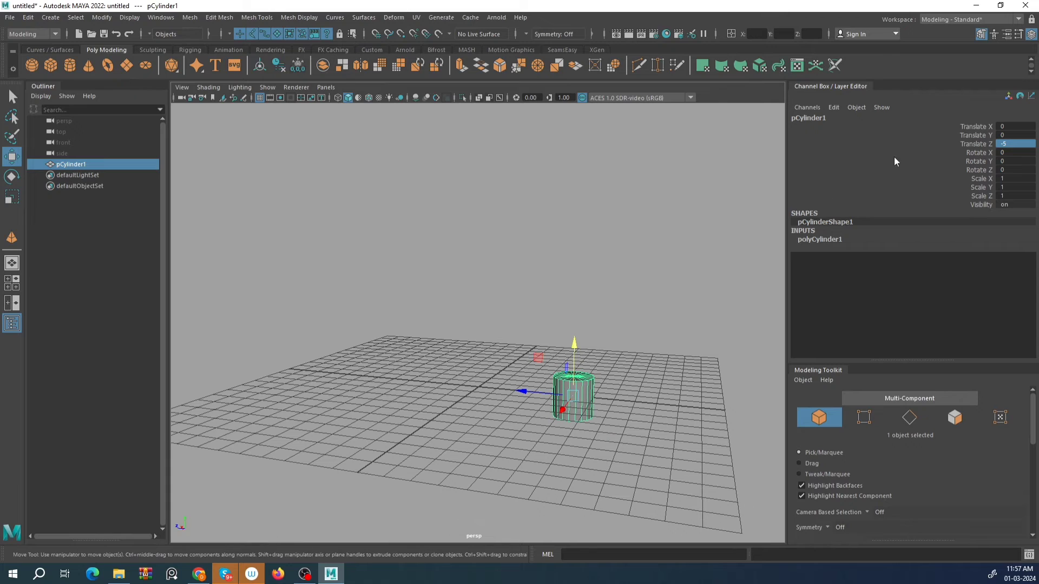
{"action": "left_click", "coordinate": [1010, 141]}
{"action": "type", "text": "0"}
{"action": "key", "text": "Return"}
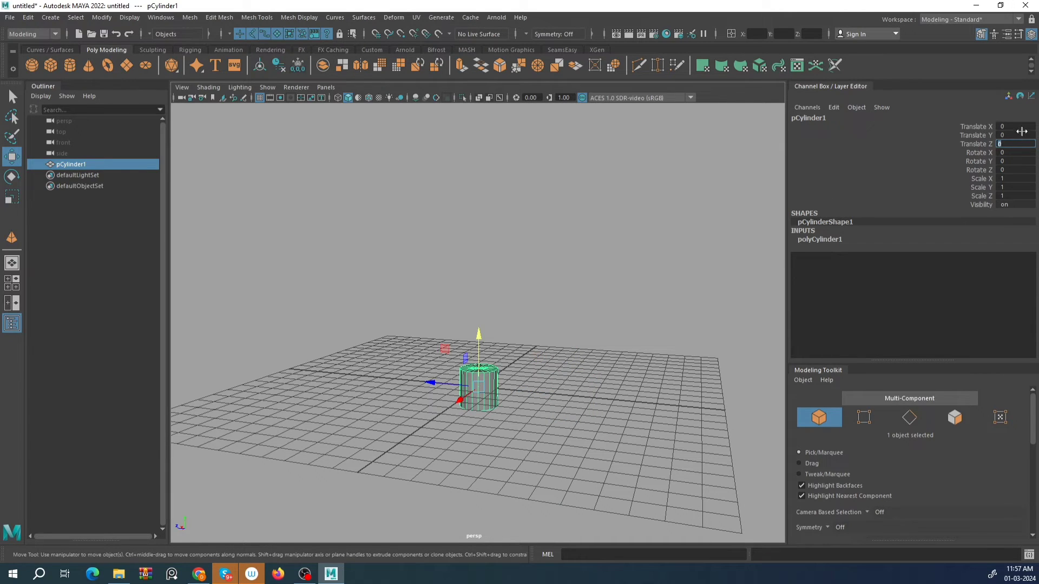
Move the cylinder freehand up to about 4.65 in Y and down to about -3.76, and reset Translate Y to 0.
{"action": "left_click", "coordinate": [684, 299]}
{"action": "left_click", "coordinate": [495, 371]}
{"action": "scroll", "coordinate": [515, 378], "scroll_direction": "up", "scroll_amount": 4}
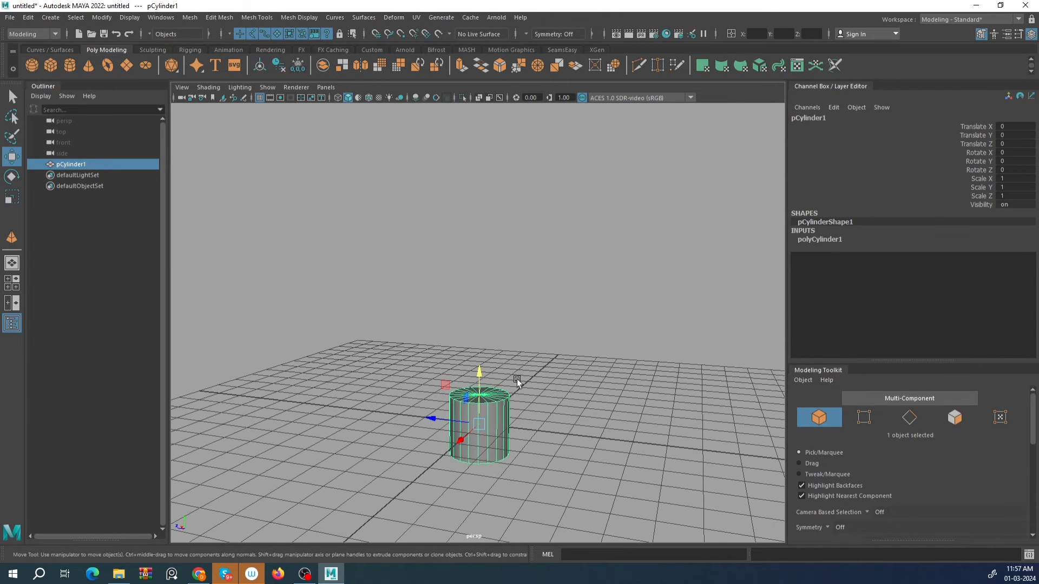
{"action": "left_click_drag", "start_coordinate": [495, 314], "coordinate": [513, 169]}
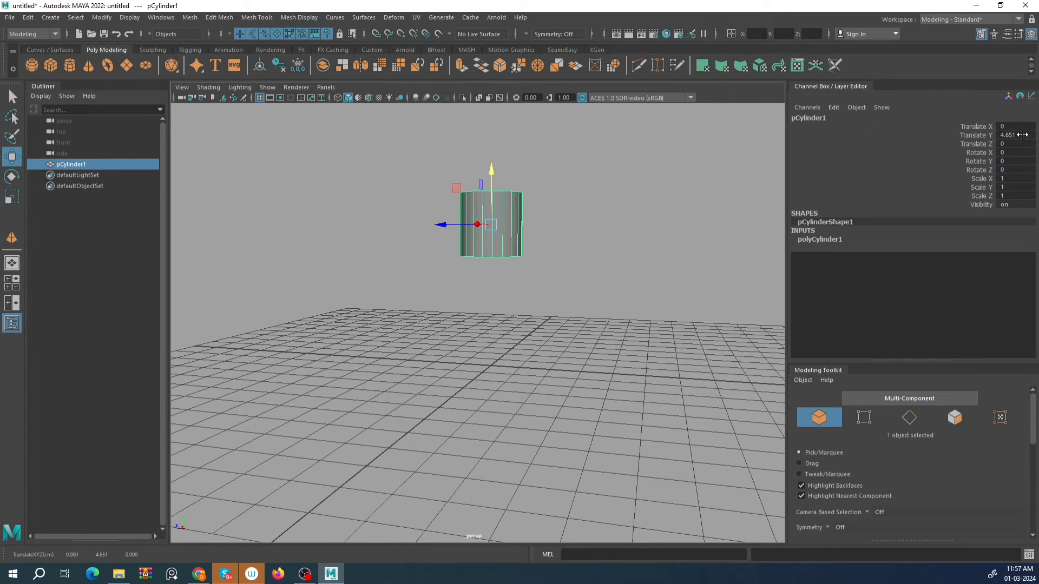
{"action": "left_click_drag", "start_coordinate": [491, 172], "coordinate": [455, 432]}
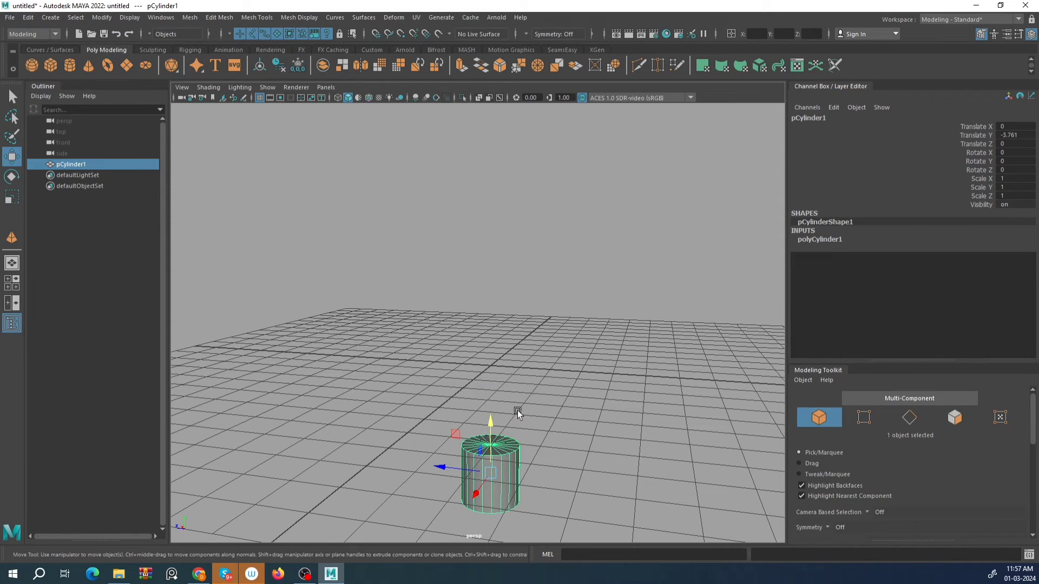
{"action": "double_click", "coordinate": [1027, 136]}
{"action": "type", "text": "0"}
{"action": "key", "text": "Return"}
Slide the cylinder freehand along Z to about 11.4 and reset Translate Z to 0.
{"action": "left_click_drag", "start_coordinate": [443, 362], "coordinate": [155, 345]}
{"action": "double_click", "coordinate": [1021, 144]}
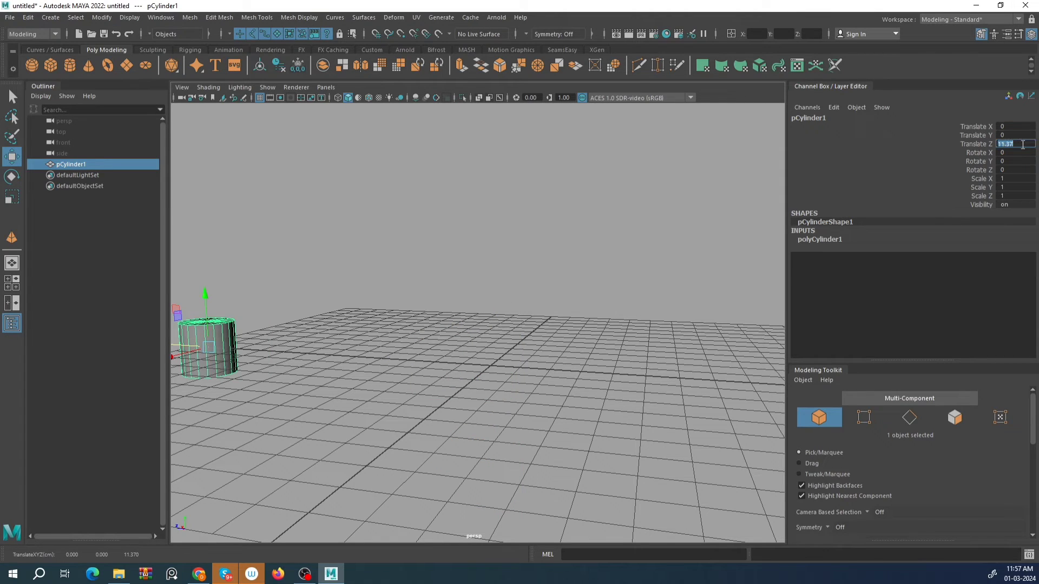
{"action": "type", "text": "0"}
{"action": "key", "text": "Return"}
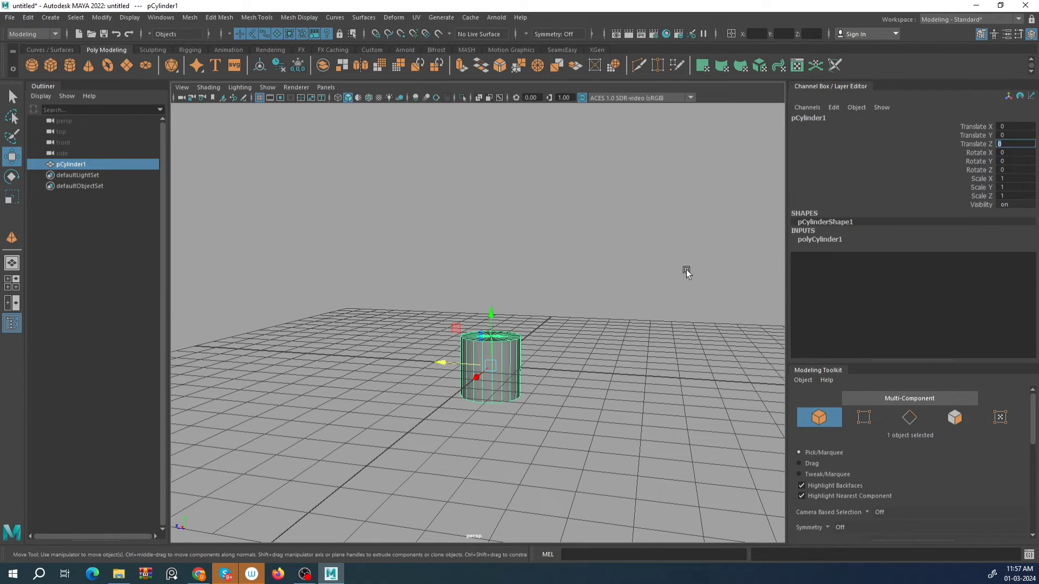
Move the cylinder freehand to about 4 and about -3.8 in Y, and round Translate Y to -4.
{"action": "left_click_drag", "start_coordinate": [489, 318], "coordinate": [491, 190]}
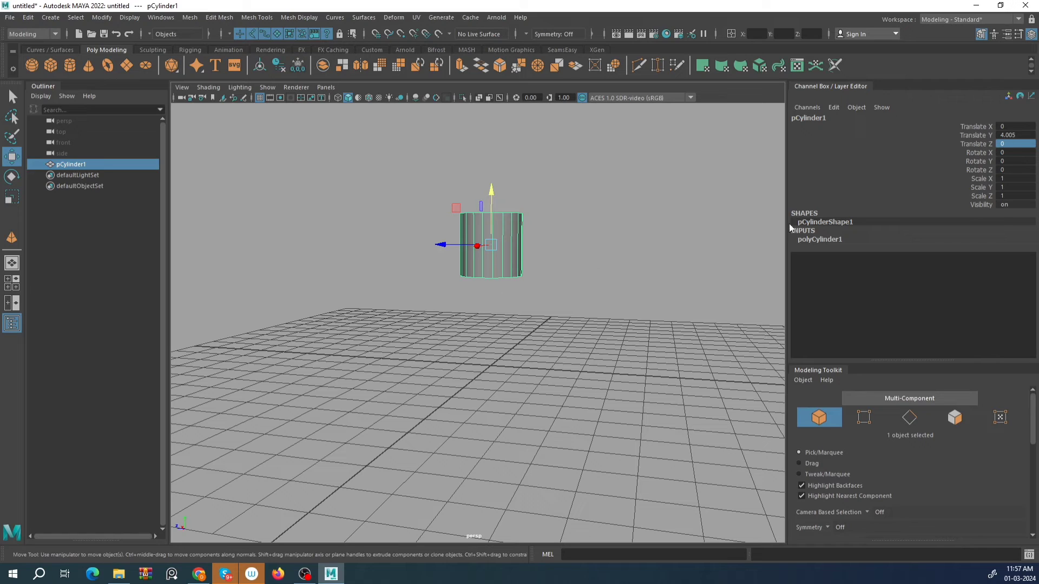
{"action": "left_click_drag", "start_coordinate": [491, 196], "coordinate": [491, 428]}
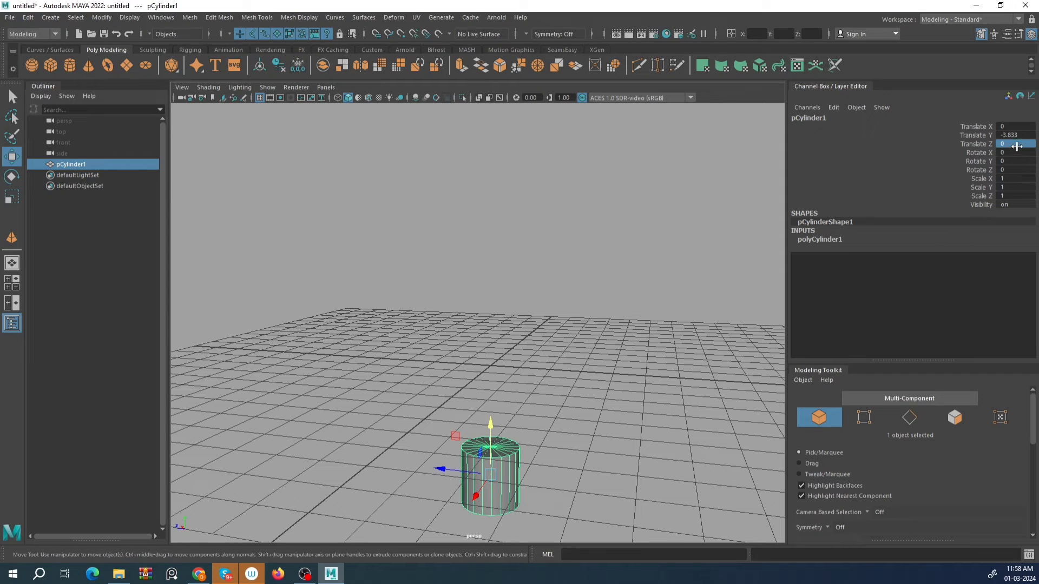
{"action": "double_click", "coordinate": [1021, 134]}
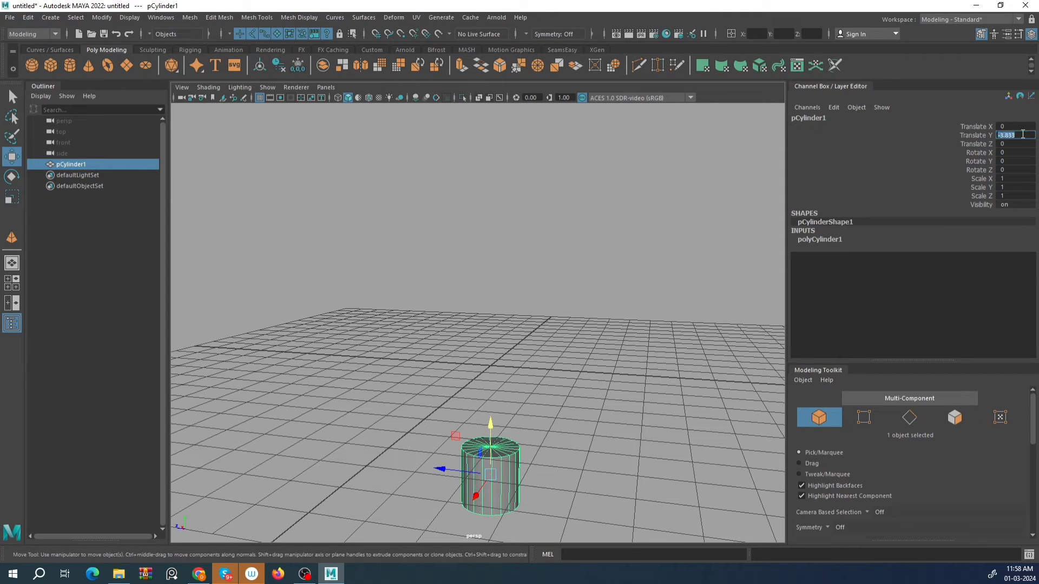
{"action": "type", "text": "-4"}
{"action": "key", "text": "Return"}
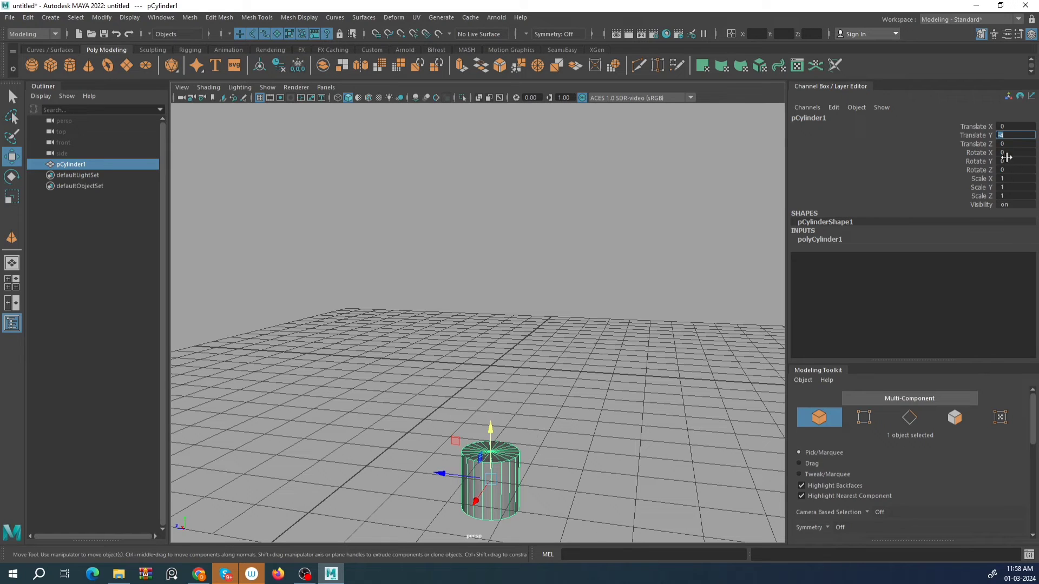
Set the cylinder's Translate Z to 10 and slide it freehand along Z to about -2.9 and about 13.6.
{"action": "left_click", "coordinate": [1015, 143]}
{"action": "type", "text": "10"}
{"action": "key", "text": "Return"}
{"action": "scroll", "coordinate": [390, 325], "scroll_direction": "down", "scroll_amount": 4}
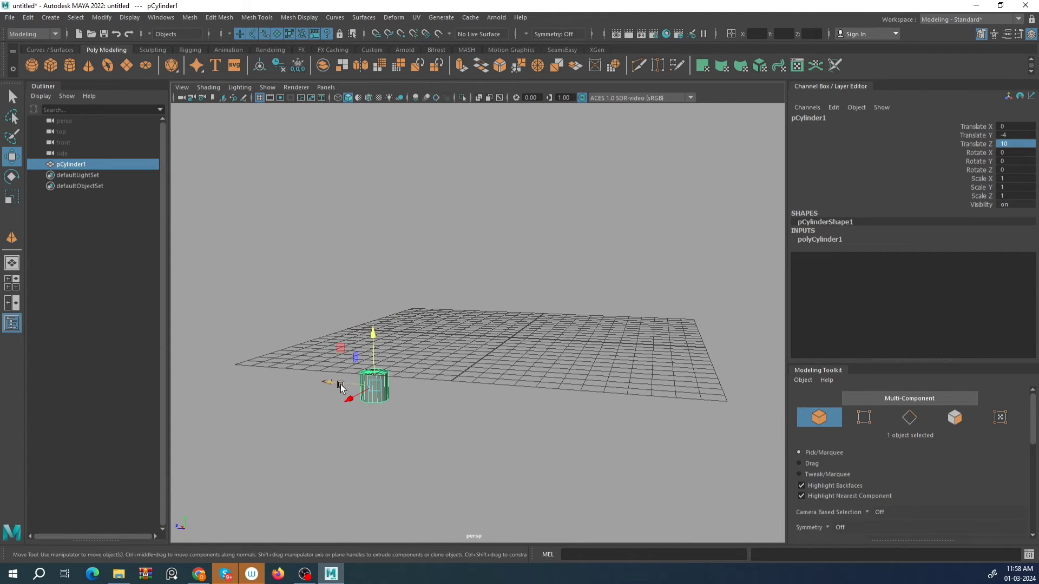
{"action": "left_click_drag", "start_coordinate": [341, 384], "coordinate": [517, 392]}
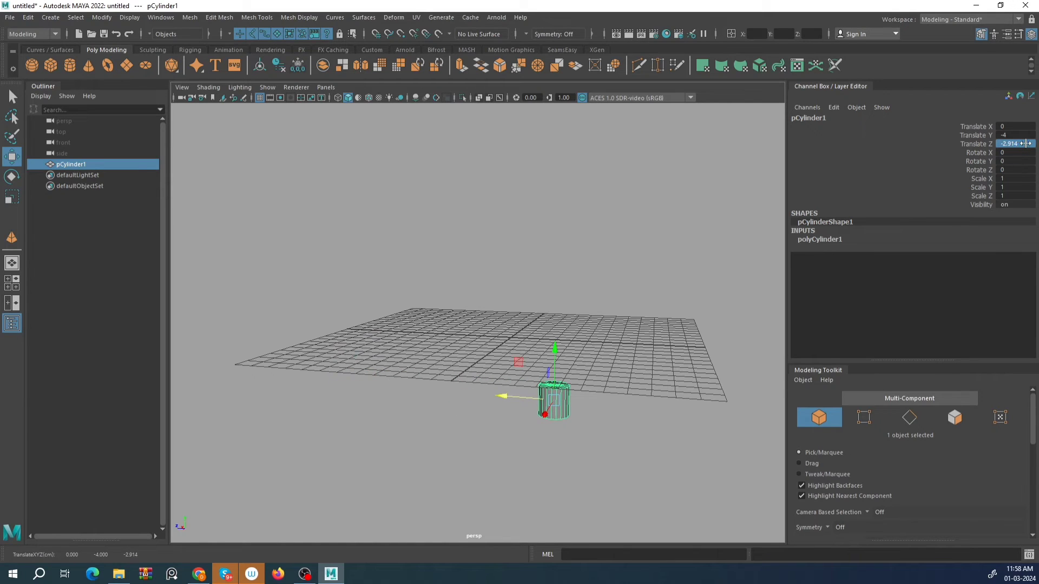
{"action": "left_click_drag", "start_coordinate": [529, 396], "coordinate": [306, 349]}
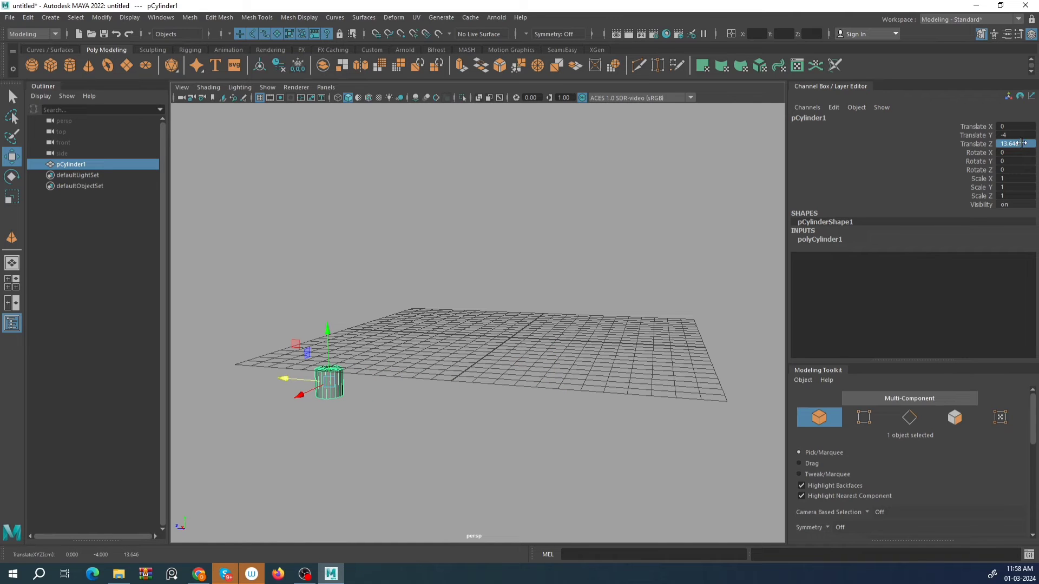
Raise the cylinder freehand to about 1.36 in Y, and set Translate Y to 2 and Translate Z to 14.
{"action": "middle_click_drag", "start_coordinate": [348, 410], "coordinate": [413, 434], "text": "alt"}
{"action": "scroll", "coordinate": [412, 434], "scroll_direction": "up", "scroll_amount": 3}
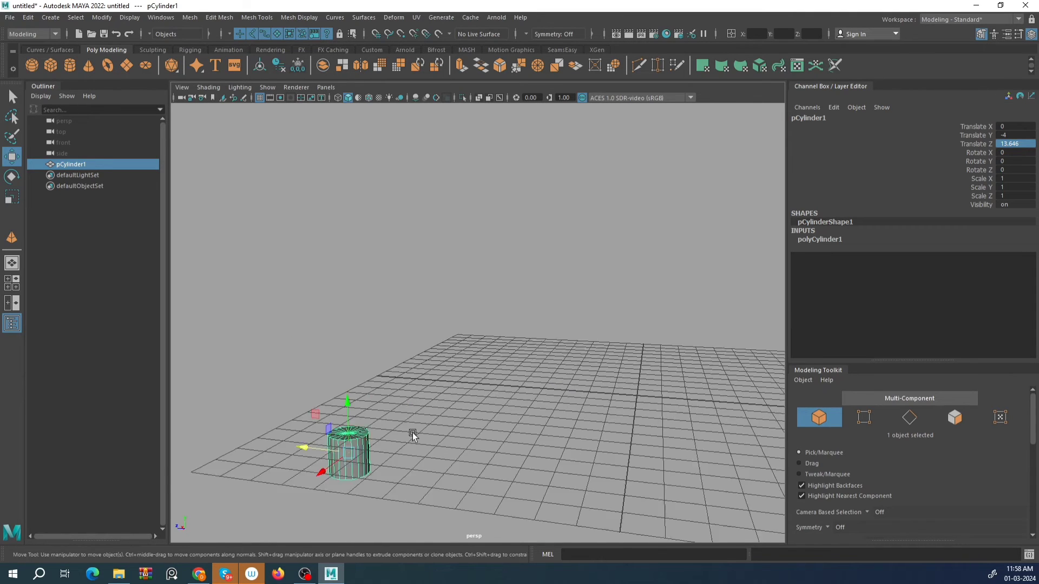
{"action": "scroll", "coordinate": [413, 434], "scroll_direction": "up", "scroll_amount": 2}
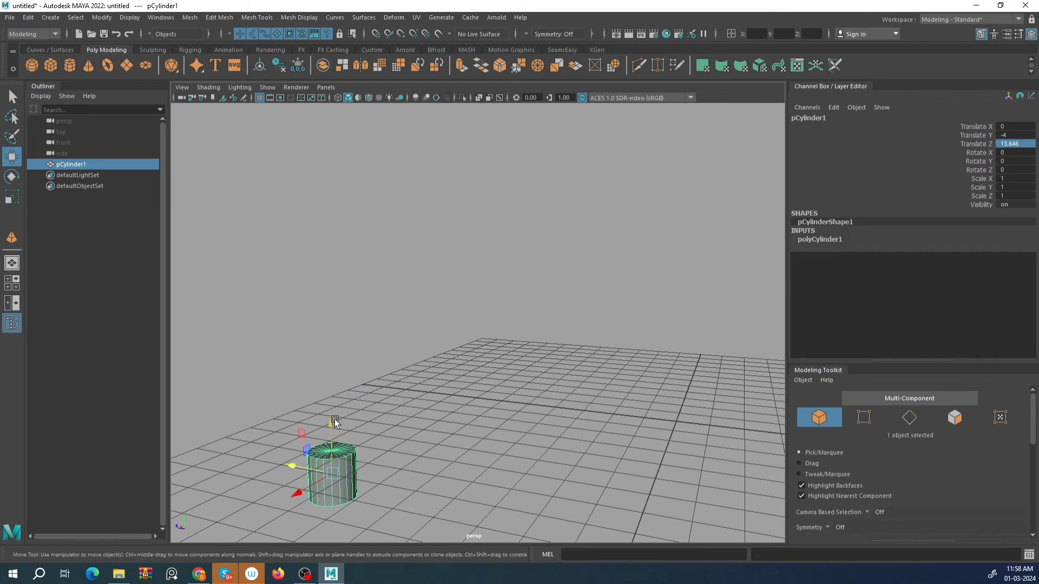
{"action": "left_click_drag", "start_coordinate": [335, 422], "coordinate": [365, 293]}
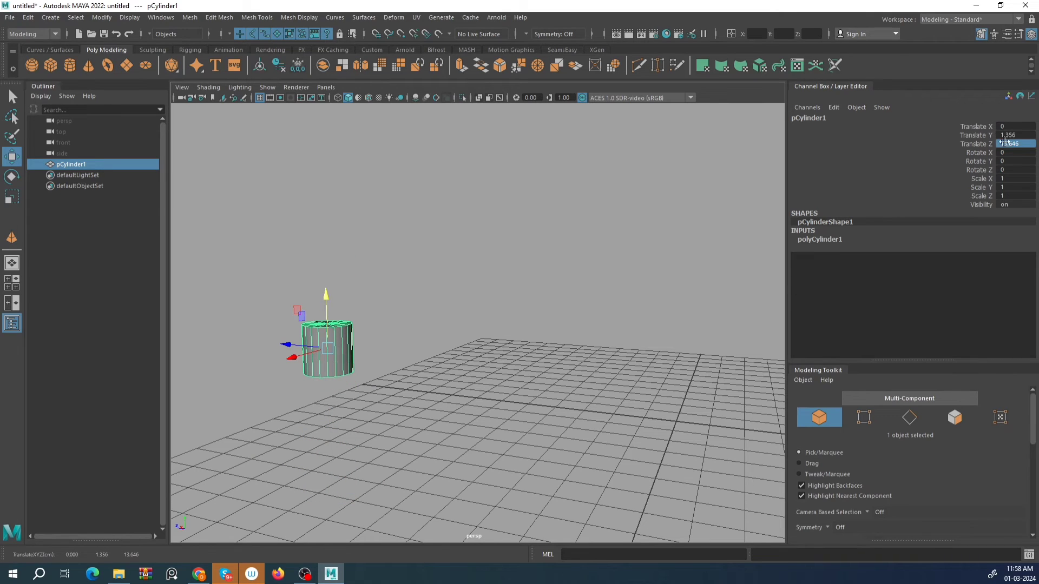
{"action": "double_click", "coordinate": [1032, 135]}
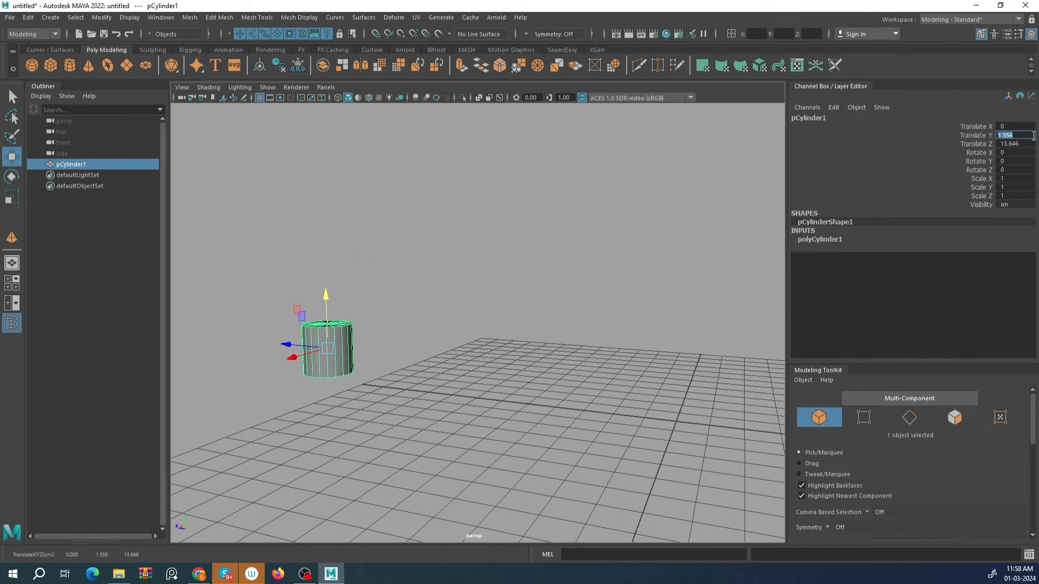
{"action": "type", "text": "2"}
{"action": "key", "text": "Return"}
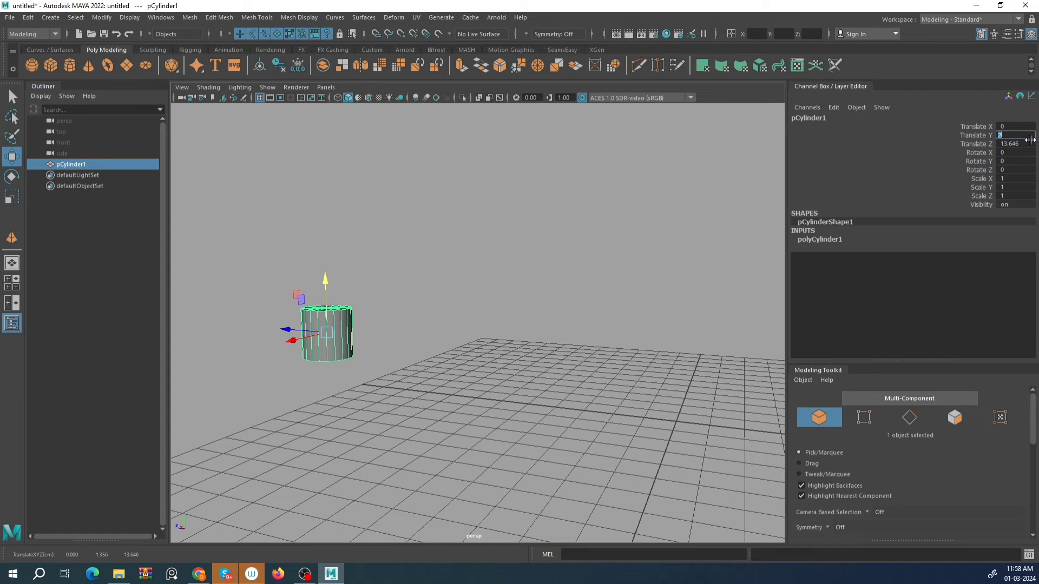
{"action": "double_click", "coordinate": [1032, 141]}
{"action": "type", "text": "14"}
{"action": "key", "text": "Return"}
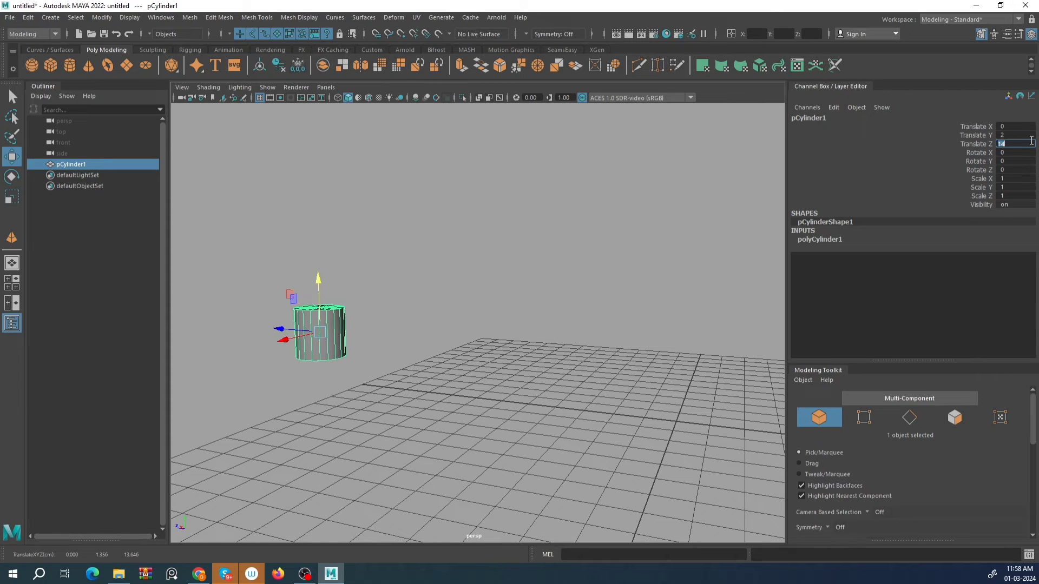
{"action": "left_click", "coordinate": [441, 337]}
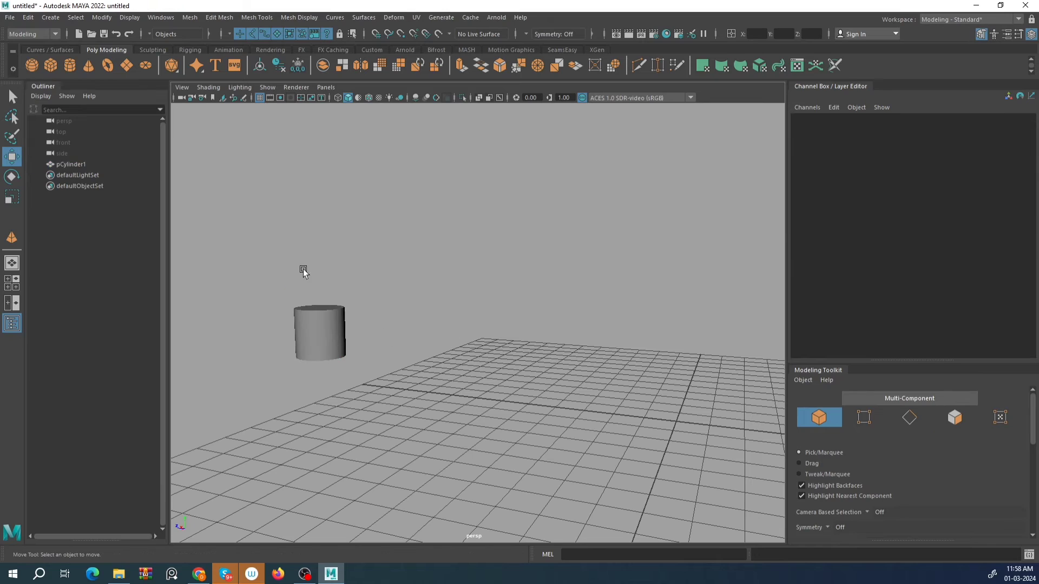
Reselect the cylinder and return it to the origin with Translate Z and Translate Y at 0.
{"action": "left_click_drag", "start_coordinate": [302, 267], "coordinate": [364, 346]}
{"action": "double_click", "coordinate": [1007, 145]}
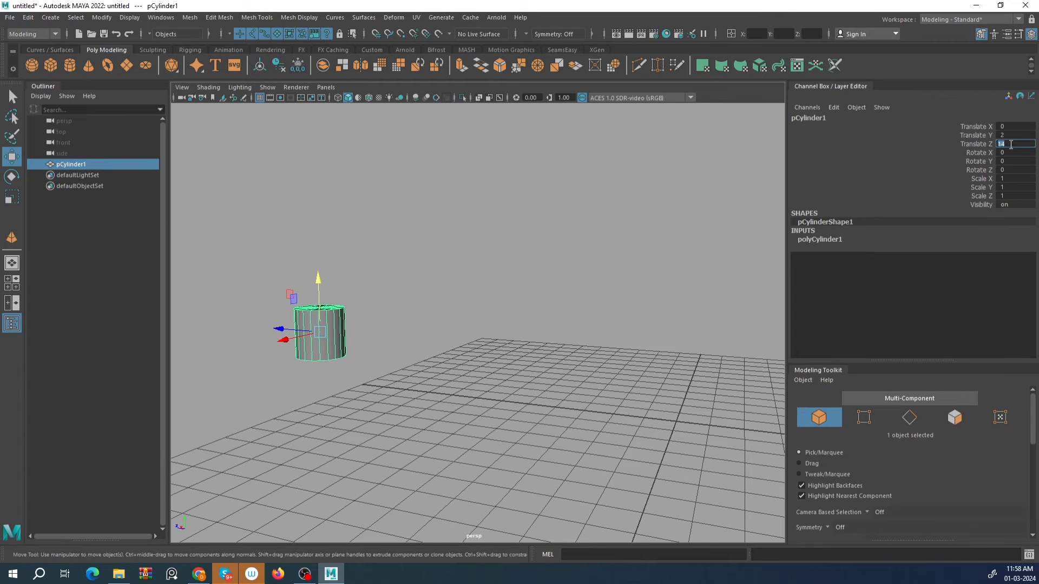
{"action": "type", "text": "0"}
{"action": "key", "text": "Return"}
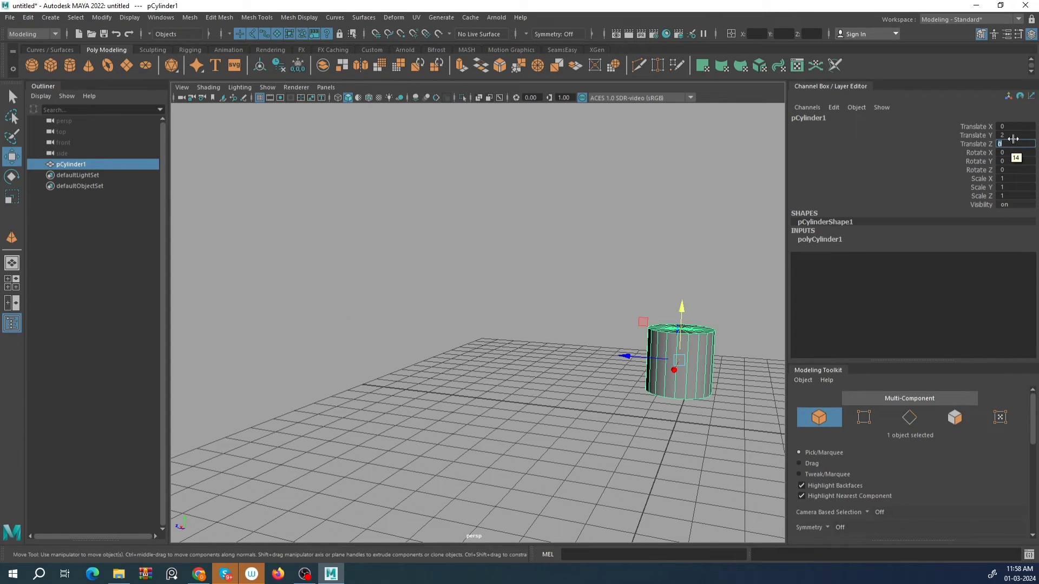
{"action": "double_click", "coordinate": [1013, 137]}
{"action": "type", "text": "0"}
{"action": "key", "text": "Return"}
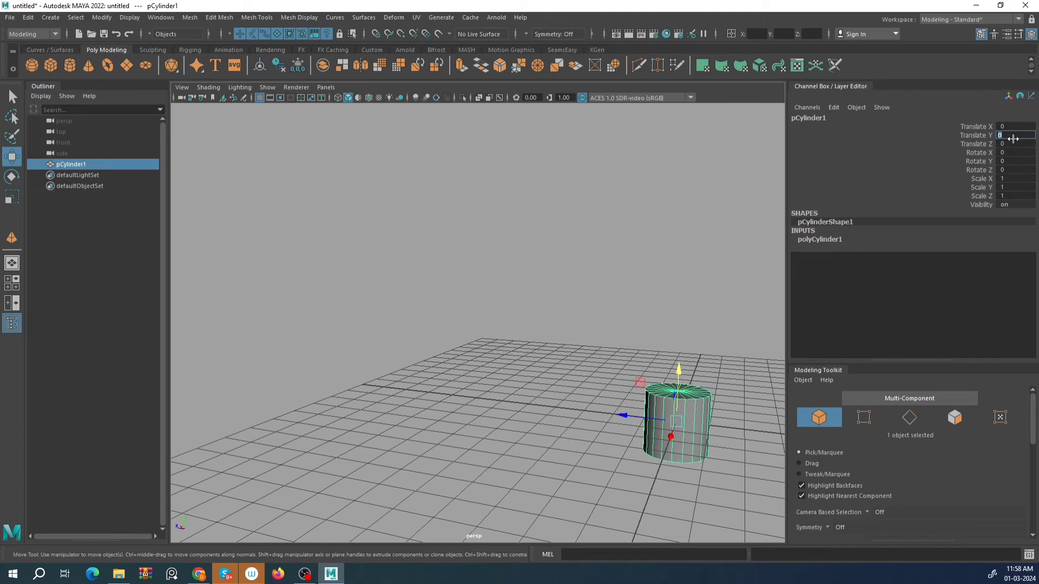
Rotate the cylinder about its vertical axis with a Rotate Y of 90.
{"action": "left_click_drag", "start_coordinate": [506, 225], "coordinate": [953, 327], "text": "alt"}
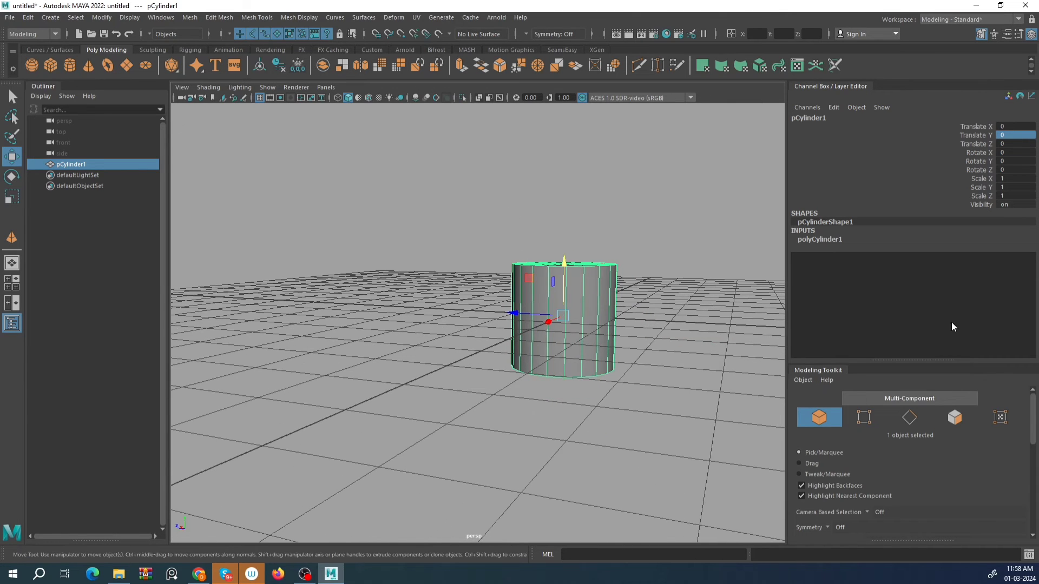
{"action": "middle_click_drag", "start_coordinate": [533, 238], "coordinate": [480, 262], "text": "alt"}
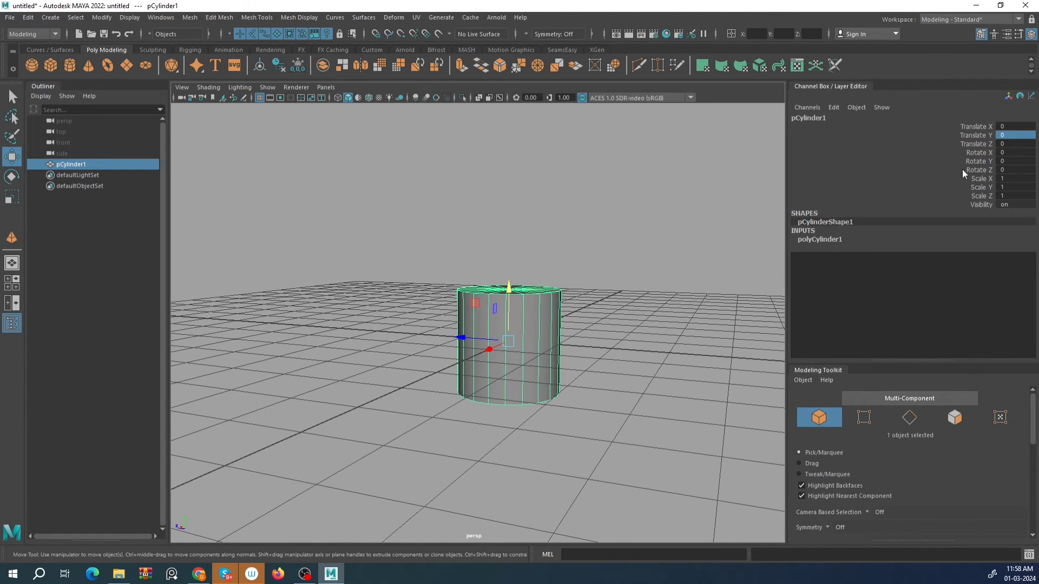
{"action": "double_click", "coordinate": [1011, 161]}
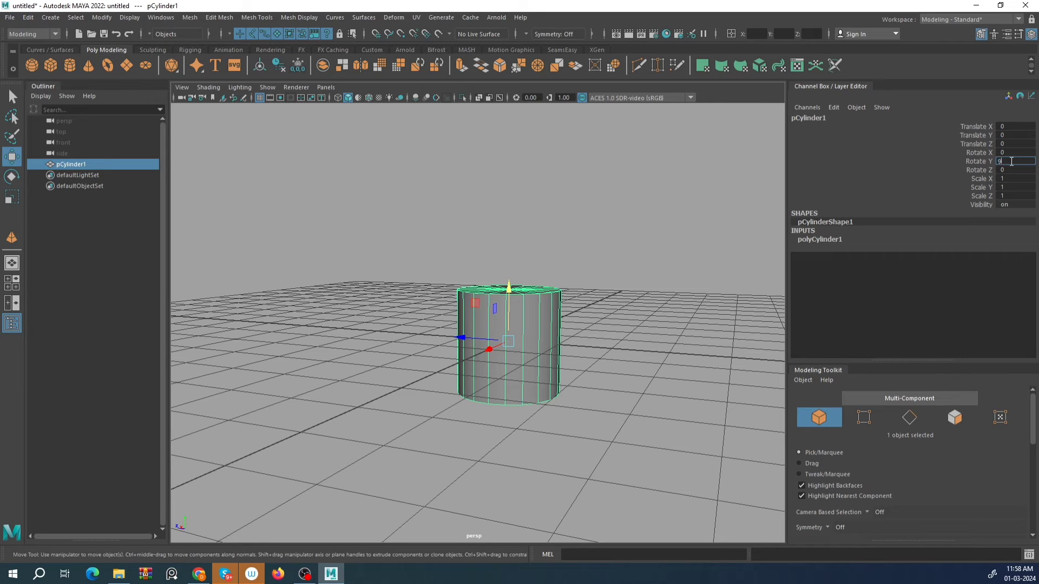
{"action": "key", "text": "Return"}
{"action": "left_click_drag", "start_coordinate": [583, 281], "coordinate": [603, 284], "text": "alt"}
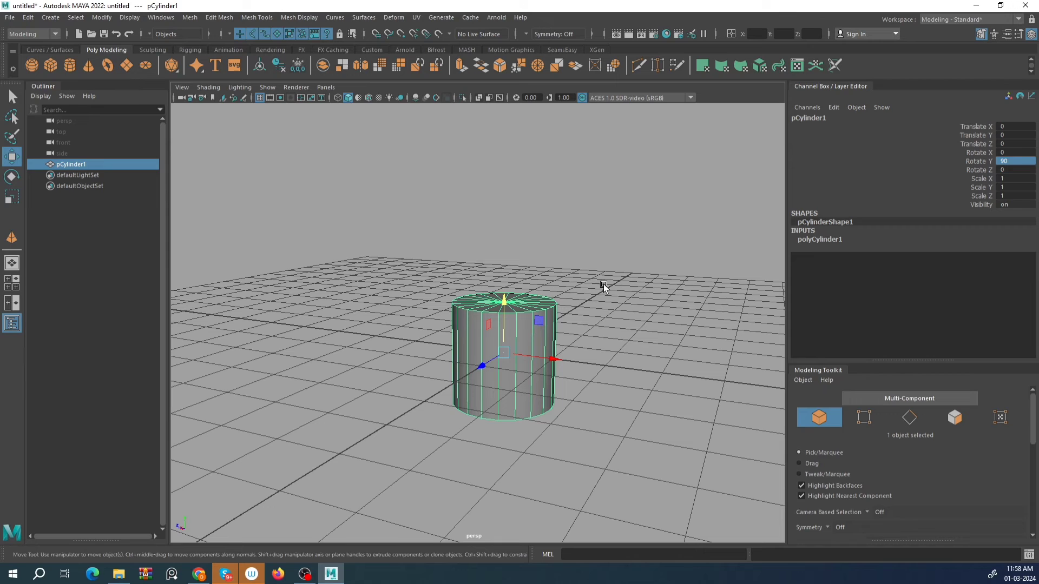
Tilt the cylinder with a Rotate X of 30 and inspect it from another angle.
{"action": "double_click", "coordinate": [1015, 153]}
{"action": "type", "text": "30"}
{"action": "key", "text": "Return"}
{"action": "left_click_drag", "start_coordinate": [395, 362], "coordinate": [356, 358], "text": "alt"}
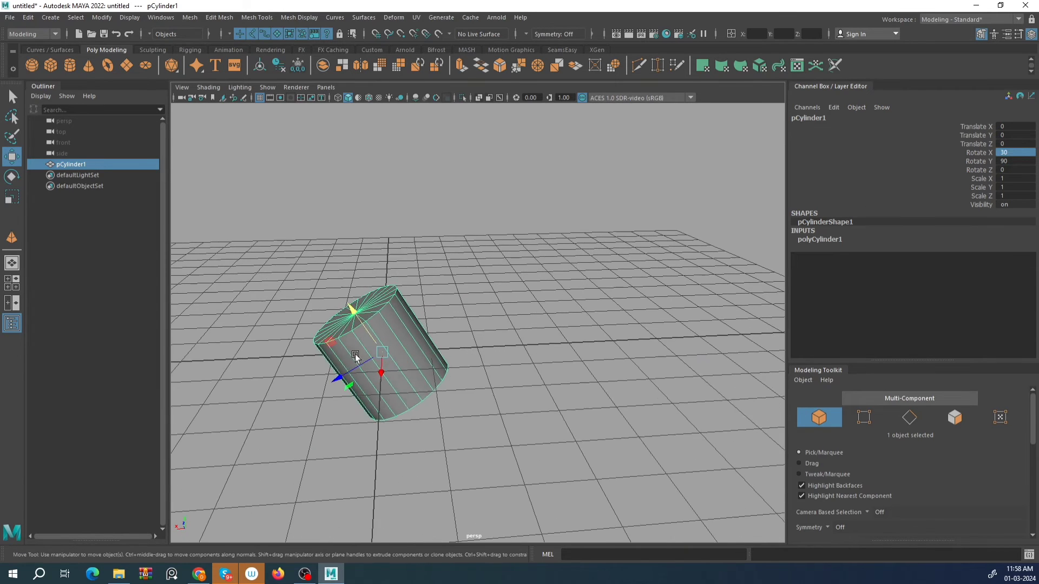
{"action": "left_click_drag", "start_coordinate": [418, 374], "coordinate": [454, 362], "text": "alt"}
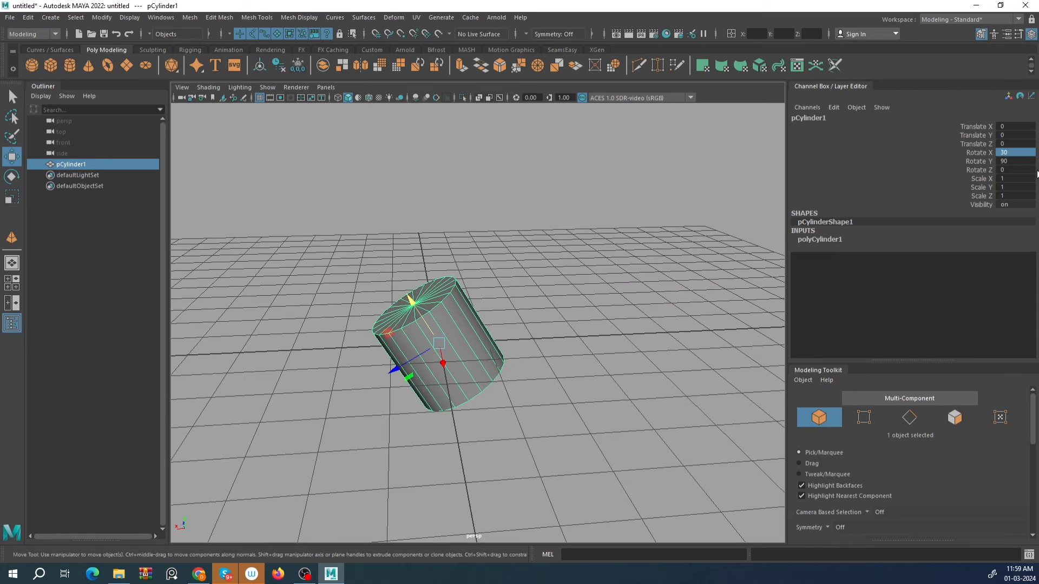
Lay the cylinder on its side with a Rotate X of 90, and tilt it further to 120.
{"action": "left_click", "coordinate": [1025, 151]}
{"action": "type", "text": "90"}
{"action": "key", "text": "Return"}
{"action": "left_click_drag", "start_coordinate": [429, 410], "coordinate": [458, 383], "text": "alt"}
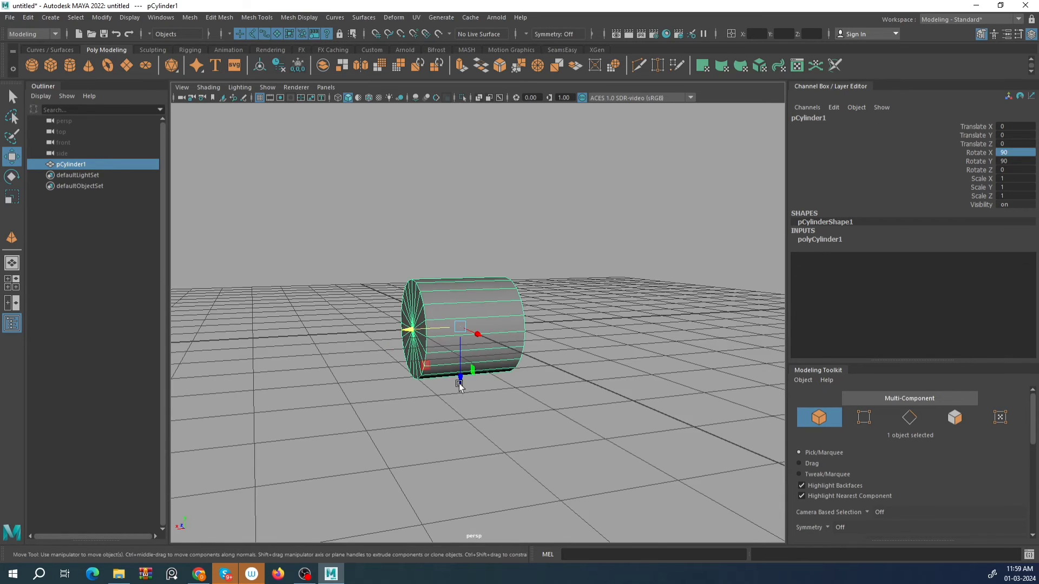
{"action": "left_click", "coordinate": [1026, 154]}
{"action": "key", "text": "Return"}
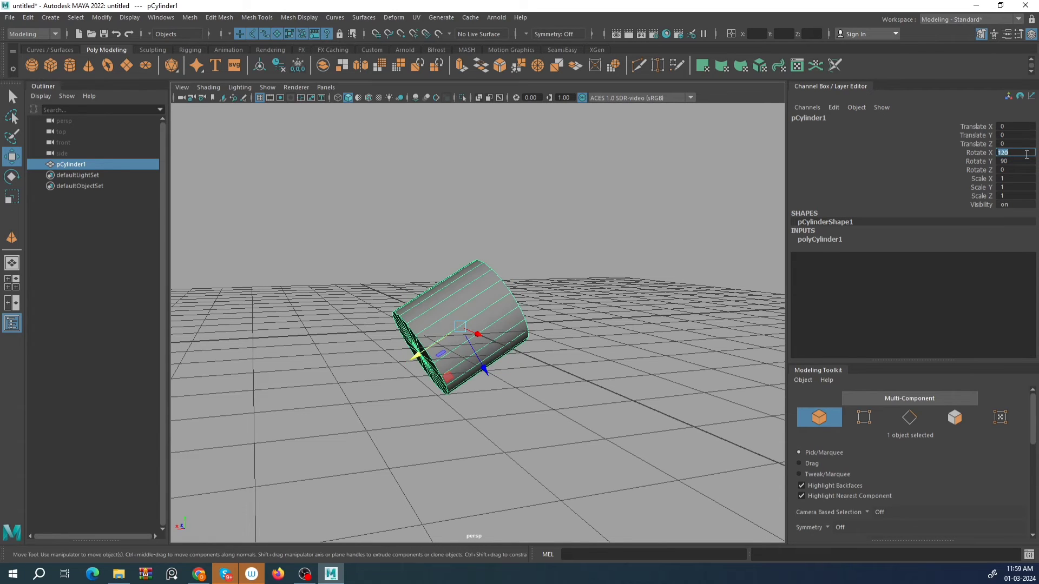
{"action": "left_click_drag", "start_coordinate": [478, 364], "coordinate": [680, 280], "text": "alt"}
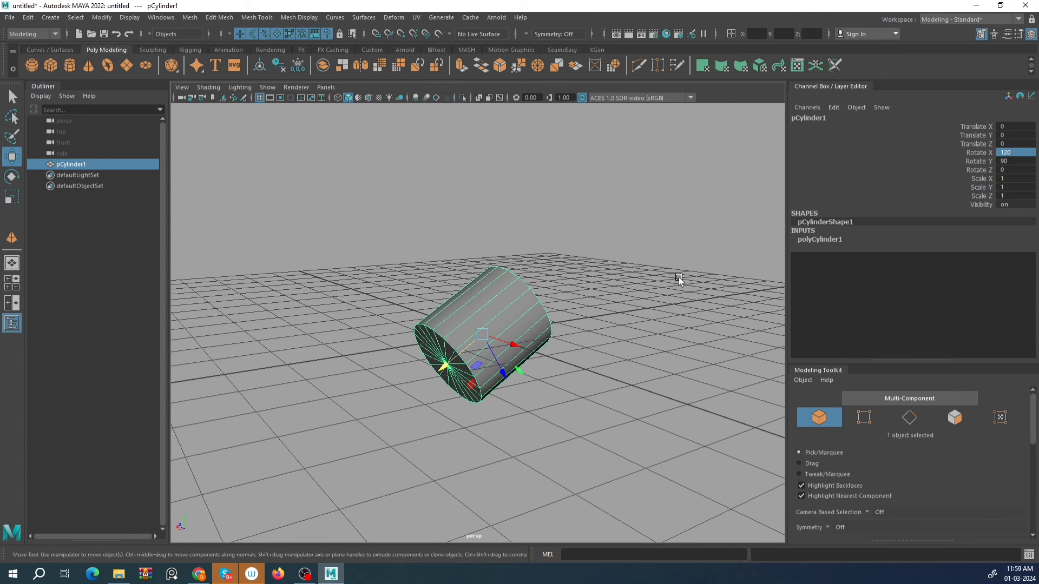
Set the cylinder's Rotate Z to 30.
{"action": "left_click", "coordinate": [1017, 167]}
{"action": "type", "text": "30"}
{"action": "key", "text": "Return"}
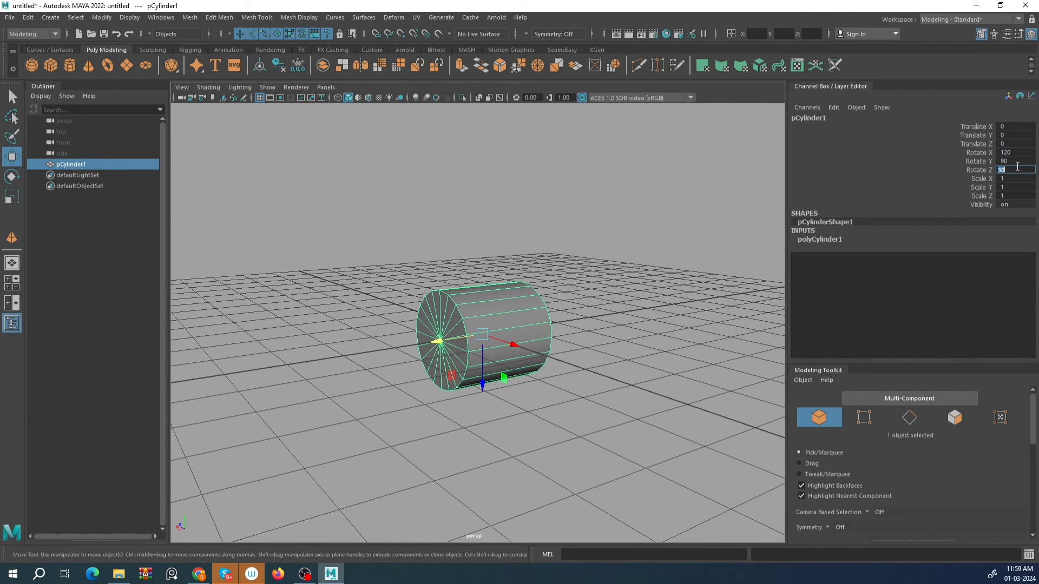
Set the cylinder's Rotate Z to 60 and inspect the tilted shape from another angle.
{"action": "left_click_drag", "start_coordinate": [447, 355], "coordinate": [417, 381], "text": "alt"}
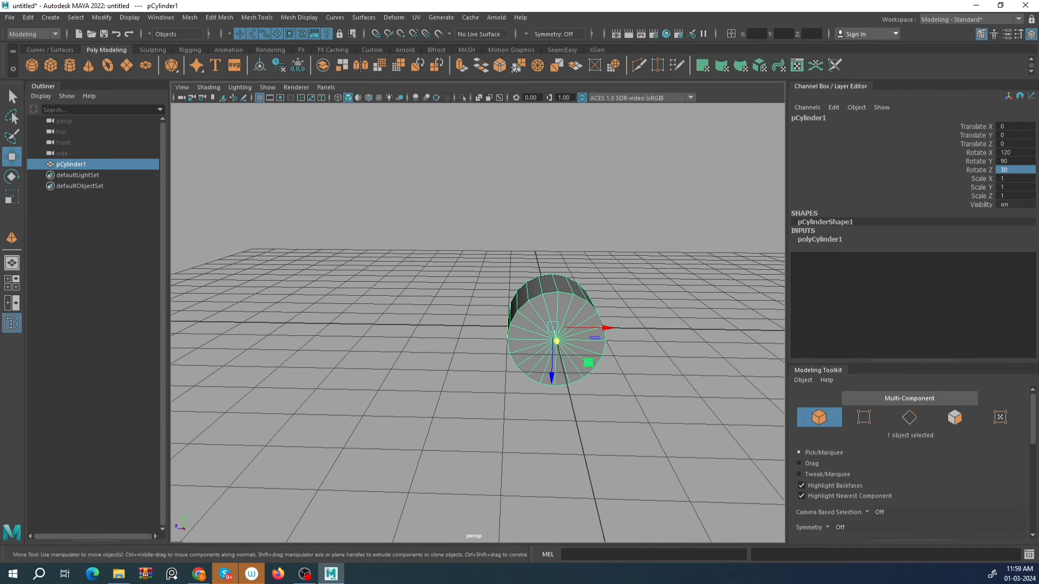
{"action": "left_click", "coordinate": [1028, 171]}
{"action": "type", "text": "60"}
{"action": "key", "text": "Return"}
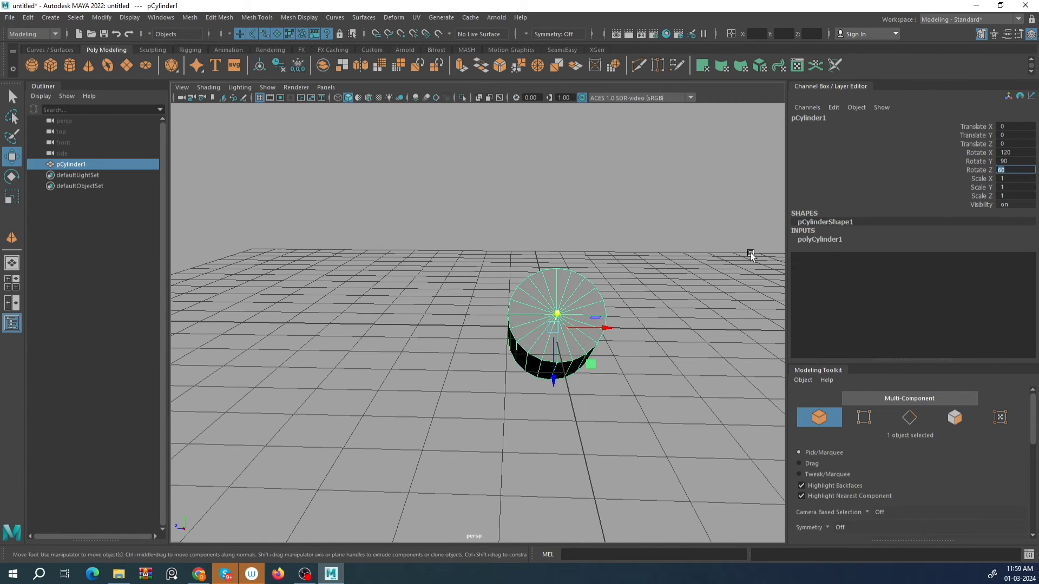
{"action": "left_click_drag", "start_coordinate": [652, 273], "coordinate": [543, 312], "text": "alt"}
{"action": "scroll", "coordinate": [544, 314], "scroll_direction": "up", "scroll_amount": 1}
{"action": "scroll", "coordinate": [546, 345], "scroll_direction": "up", "scroll_amount": 1}
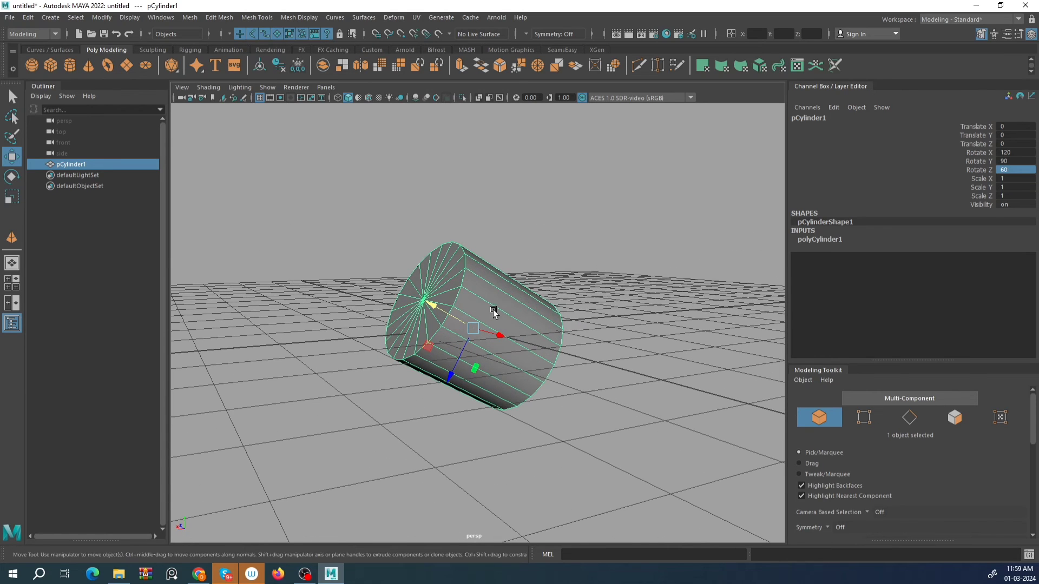
{"action": "scroll", "coordinate": [541, 294], "scroll_direction": "up", "scroll_amount": 2}
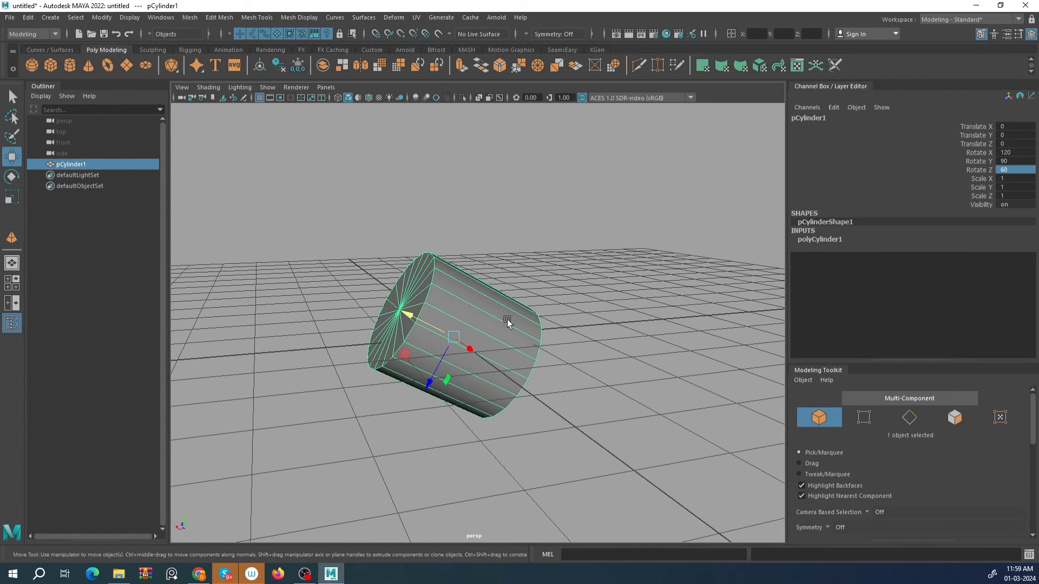
Rotate the cylinder about the Z axis with the Rotate manipulator to a Rotate X of about 39.9.
{"action": "left_click", "coordinate": [471, 325]}
{"action": "key", "text": "e"}
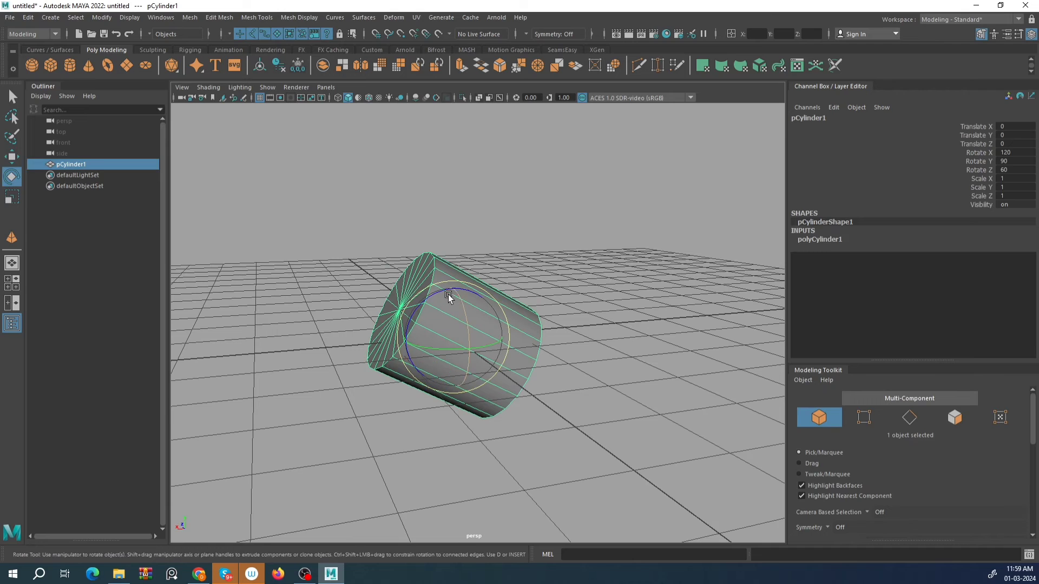
{"action": "left_click_drag", "start_coordinate": [465, 295], "coordinate": [400, 333]}
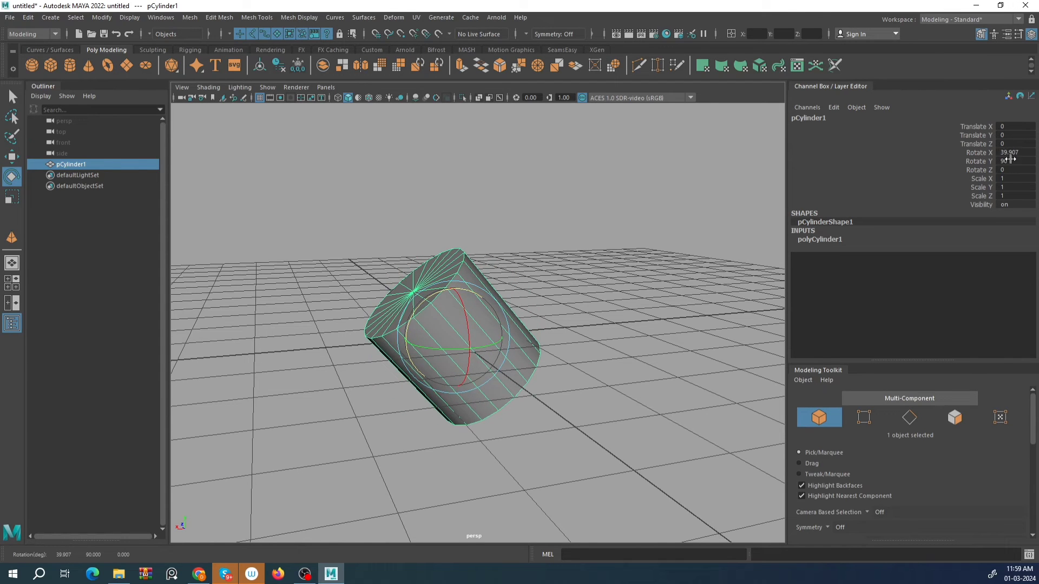
{"action": "left_click_drag", "start_coordinate": [495, 343], "coordinate": [506, 363], "text": "alt"}
Try rotating the cylinder freely with the Rotate manipulator, and undo the free rotations.
{"action": "key", "text": "ctrl+z"}
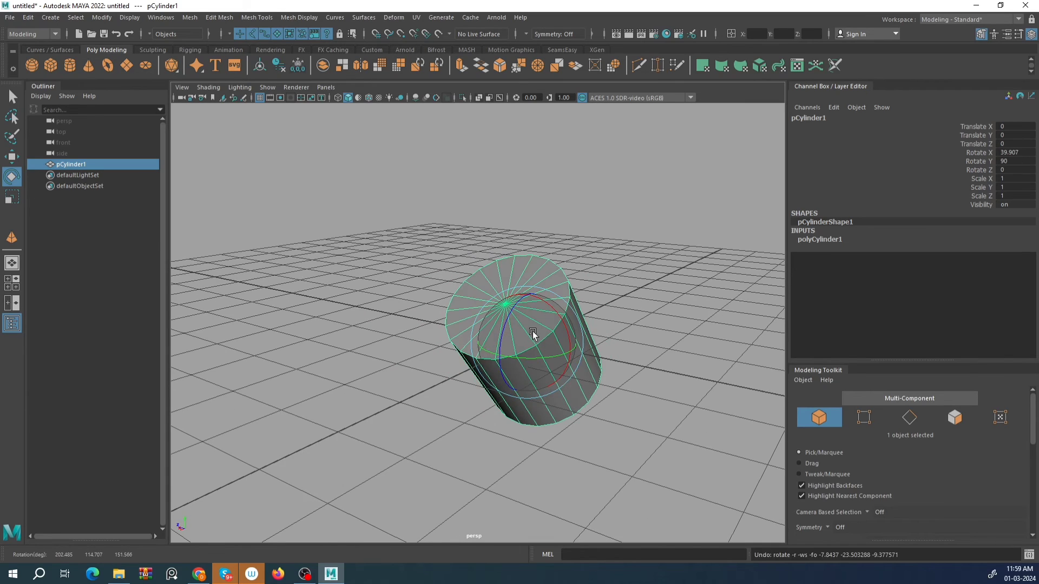
{"action": "left_click_drag", "start_coordinate": [532, 326], "coordinate": [501, 338]}
{"action": "left_click_drag", "start_coordinate": [619, 359], "coordinate": [567, 318]}
{"action": "key", "text": "ctrl+z"}
{"action": "key", "text": "ctrl+z"}
{"action": "key", "text": "ctrl+z"}
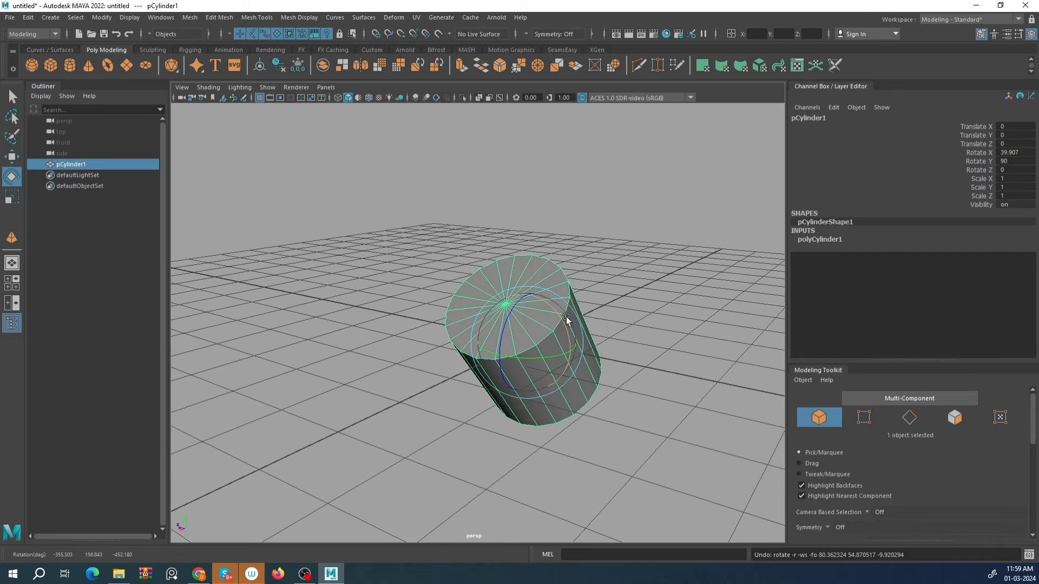
Undo the cylinder's Z-axis manipulator rotation and its last Rotate Z entry.
{"action": "key", "text": "ctrl+z"}
{"action": "key", "text": "ctrl+z"}
{"action": "key", "text": "ctrl+z"}
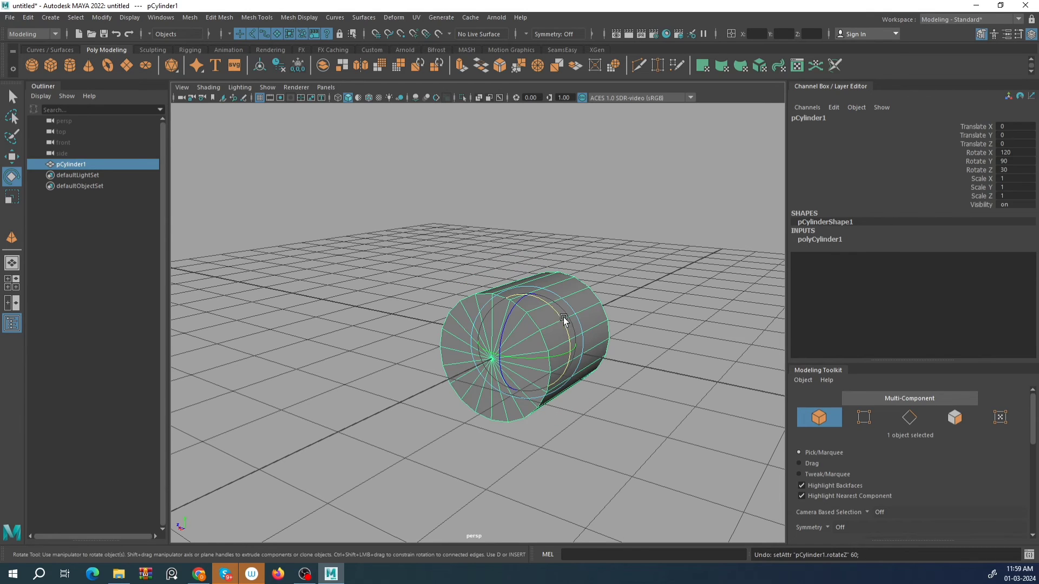
Rotate the cylinder about the X axis and slightly about the Z axis with the Rotate manipulator.
{"action": "scroll", "coordinate": [559, 307], "scroll_direction": "up", "scroll_amount": 5}
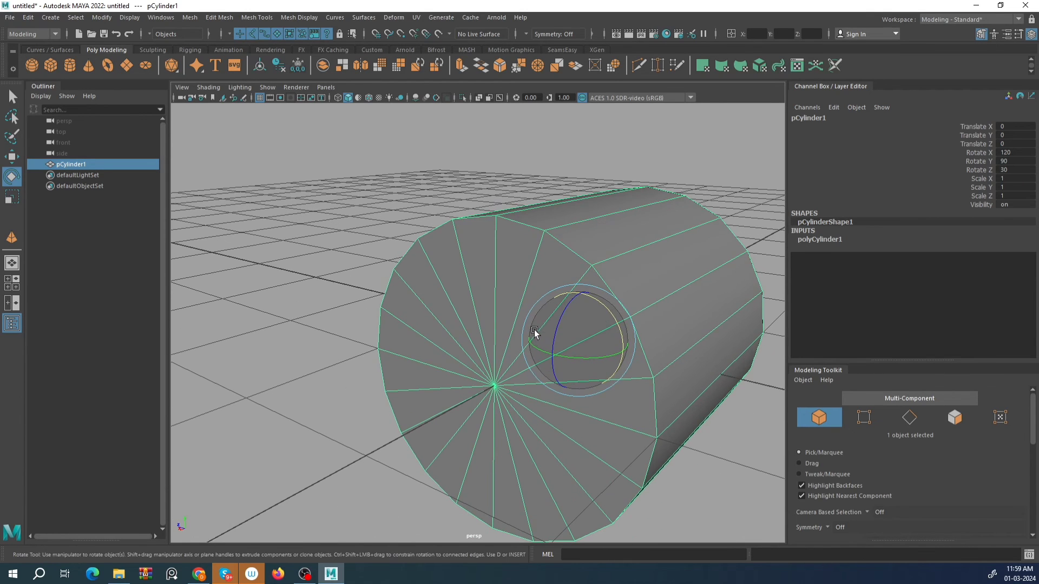
{"action": "left_click_drag", "start_coordinate": [604, 305], "coordinate": [526, 268]}
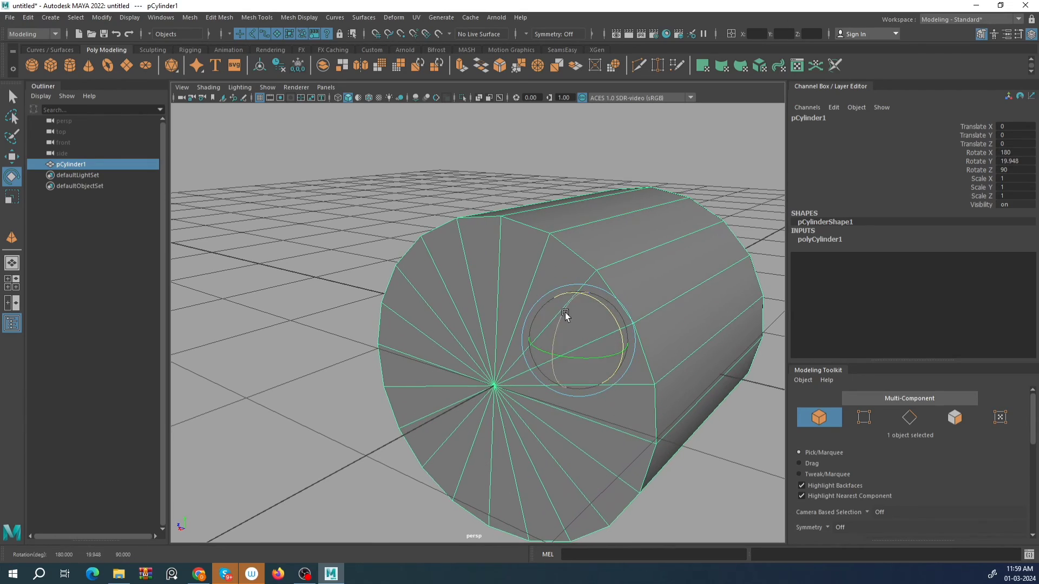
{"action": "mouse_move", "coordinate": [566, 310]}
{"action": "left_mouse_down"}
{"action": "mouse_move", "coordinate": [558, 352]}
{"action": "mouse_move", "coordinate": [568, 287]}
{"action": "mouse_move", "coordinate": [562, 303]}
{"action": "left_mouse_up"}
Undo the manipulator rotations and the earlier Rotate Z and Rotate X entries, back to the upright cylinder with Rotate Y 90.
{"action": "key", "text": "ctrl+z"}
{"action": "key", "text": "ctrl+z"}
{"action": "key", "text": "ctrl+z"}
{"action": "key", "text": "ctrl+z"}
{"action": "key", "text": "ctrl+z"}
{"action": "key", "text": "ctrl+z"}
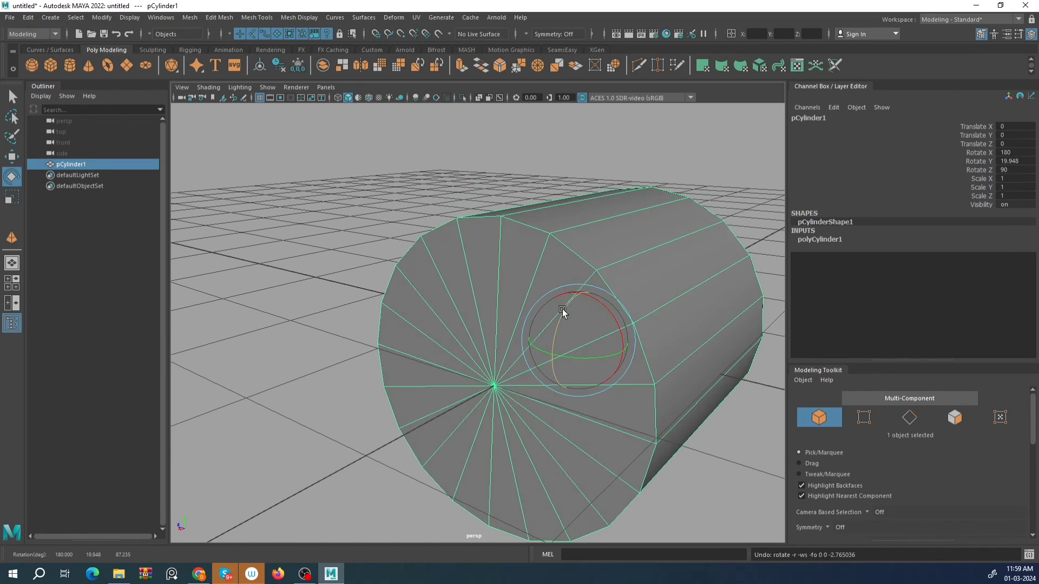
{"action": "key", "text": "ctrl+z"}
{"action": "key", "text": "ctrl+z"}
{"action": "key", "text": "ctrl+z"}
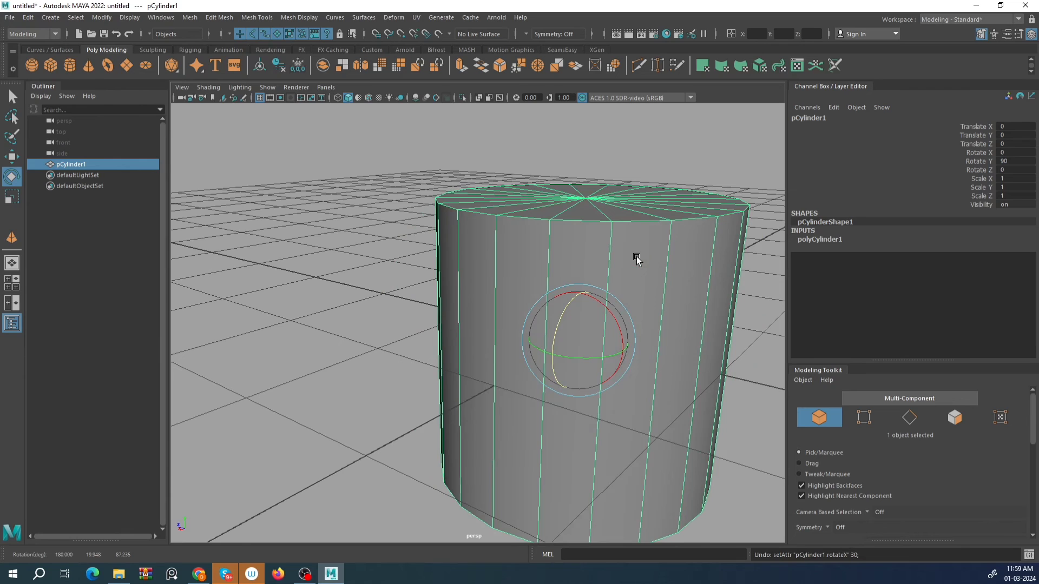
Move the cylinder straight up to a Translate Y of 1.05 so its base sits at grid level.
{"action": "middle_click_drag", "start_coordinate": [613, 259], "coordinate": [465, 262], "text": "alt"}
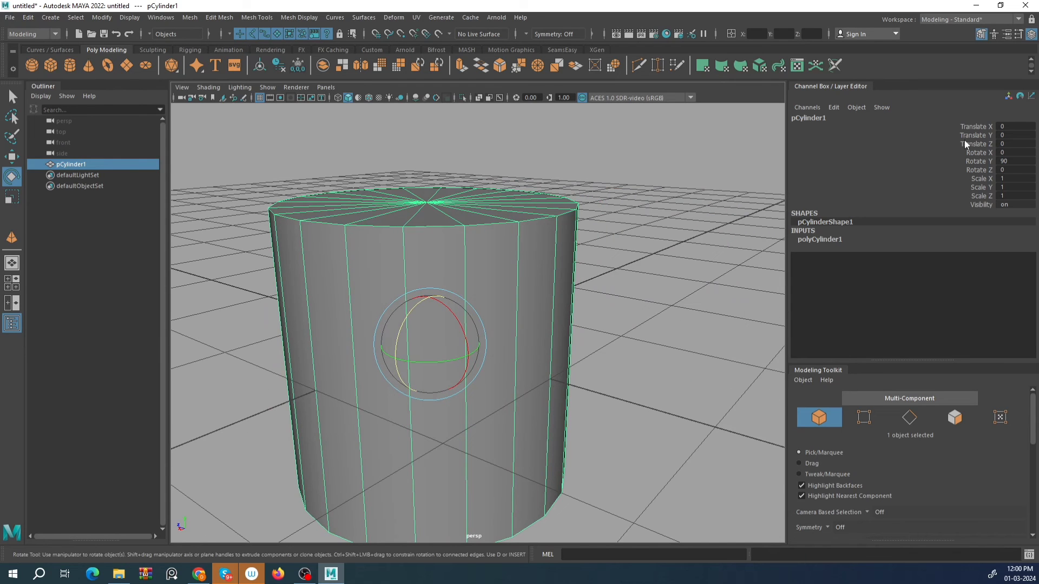
{"action": "key", "text": "w"}
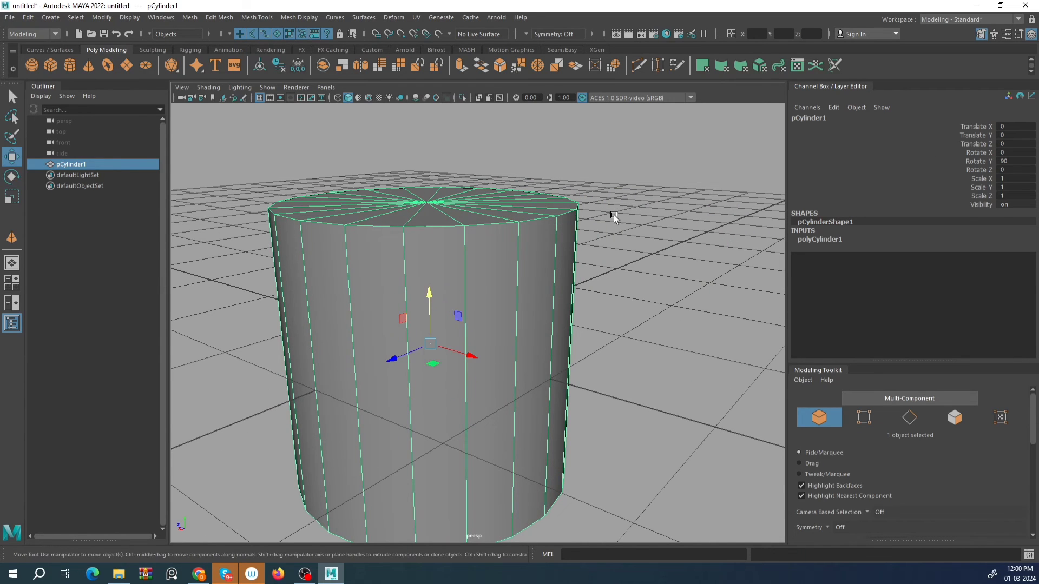
{"action": "scroll", "coordinate": [477, 281], "scroll_direction": "down", "scroll_amount": 5}
{"action": "left_click_drag", "start_coordinate": [491, 255], "coordinate": [491, 193]}
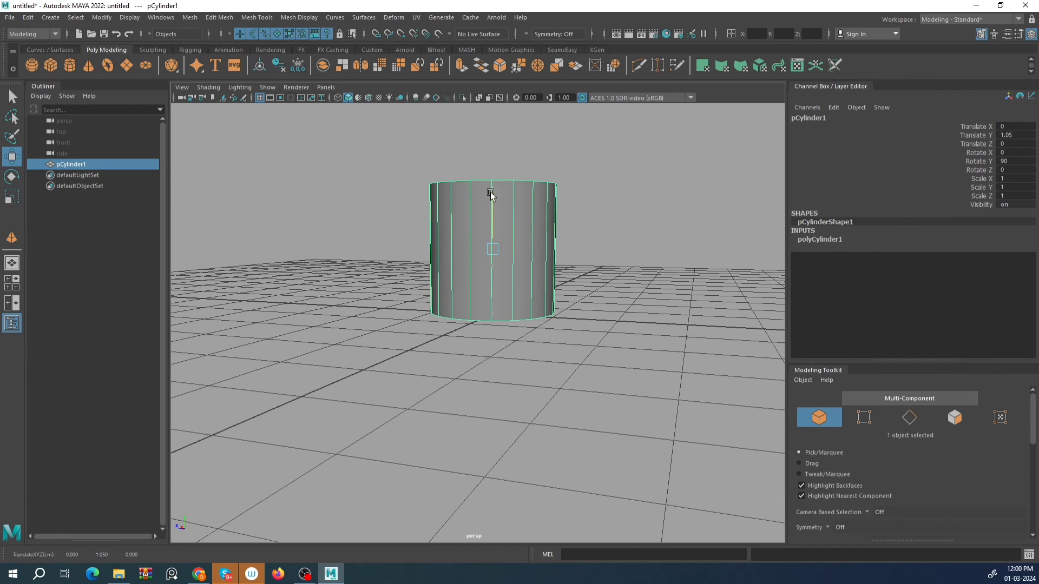
{"action": "scroll", "coordinate": [531, 227], "scroll_direction": "up", "scroll_amount": 5}
{"action": "middle_click_drag", "start_coordinate": [476, 277], "coordinate": [482, 278], "text": "alt"}
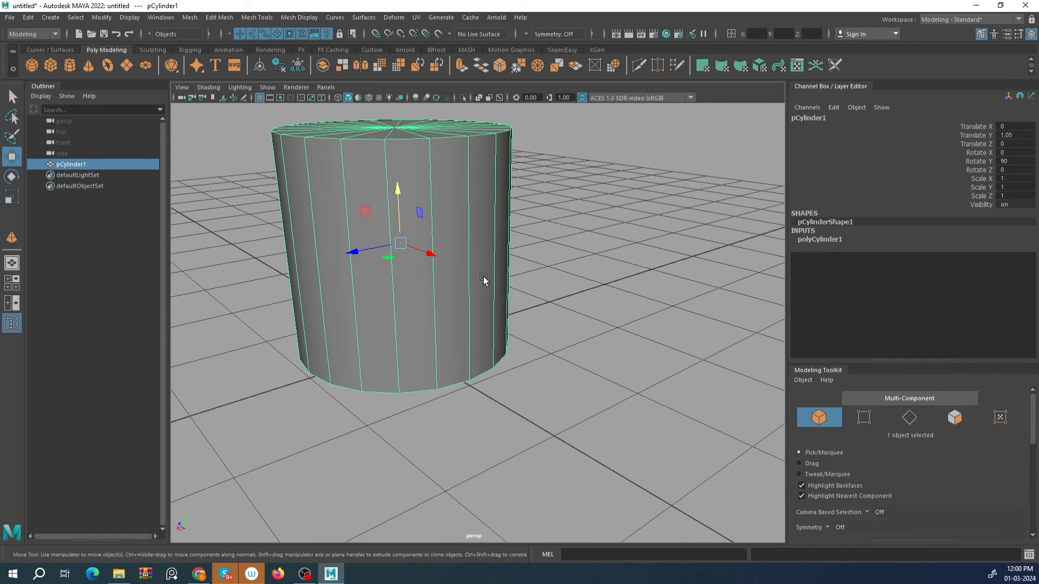
Narrow the cylinder with a Scale X of 0.5 and inspect it from above.
{"action": "scroll", "coordinate": [484, 278], "scroll_direction": "down", "scroll_amount": 2}
{"action": "left_click_drag", "start_coordinate": [403, 276], "coordinate": [452, 226], "text": "alt"}
{"action": "scroll", "coordinate": [447, 238], "scroll_direction": "up", "scroll_amount": 3}
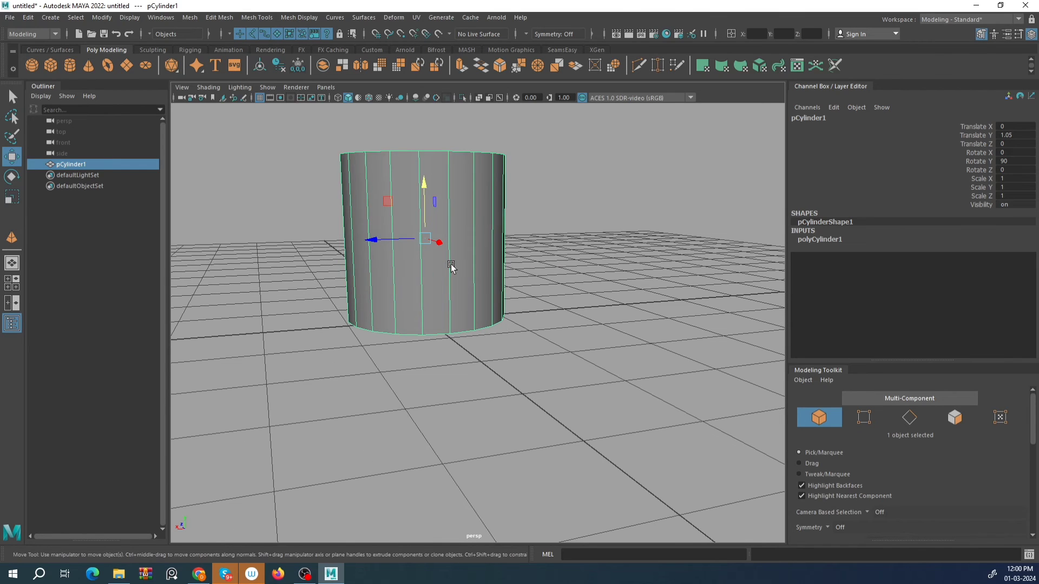
{"action": "middle_click_drag", "start_coordinate": [452, 268], "coordinate": [469, 297], "text": "alt"}
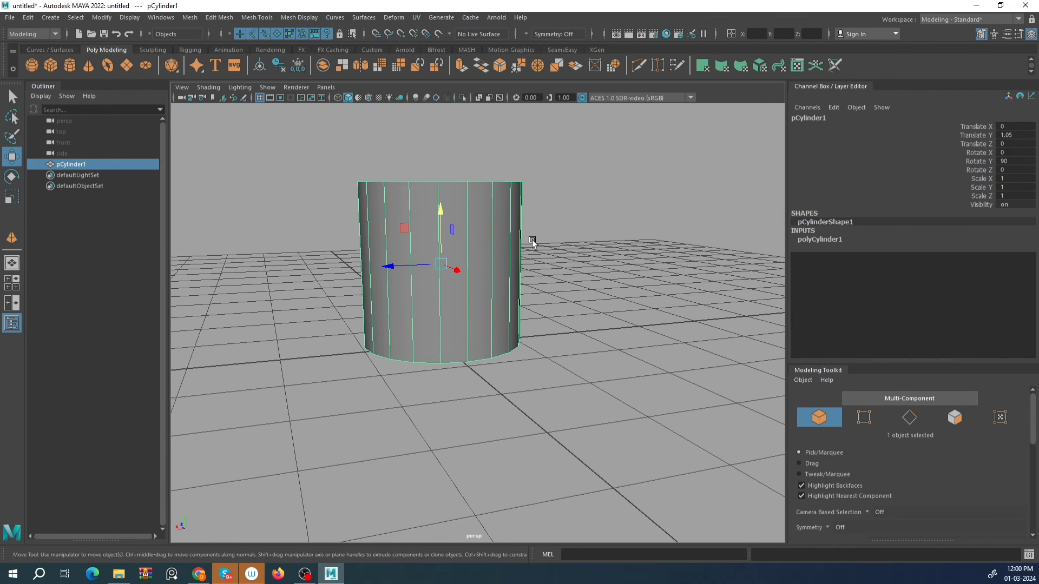
{"action": "middle_click_drag", "start_coordinate": [532, 242], "coordinate": [544, 244], "text": "alt"}
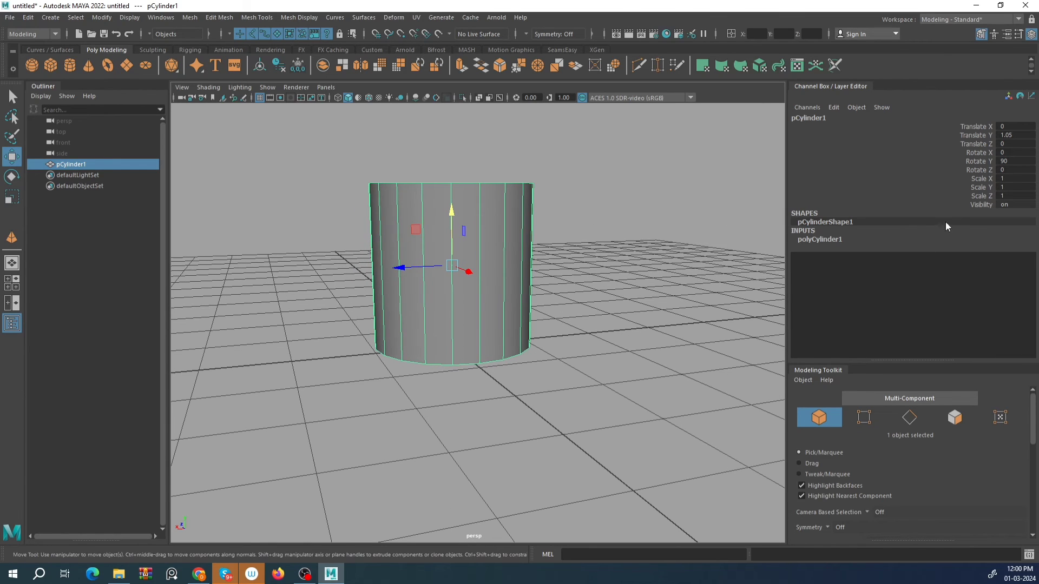
{"action": "left_click", "coordinate": [1014, 178]}
{"action": "type", "text": ".5"}
{"action": "key", "text": "Return"}
{"action": "left_click_drag", "start_coordinate": [370, 295], "coordinate": [430, 294], "text": "alt"}
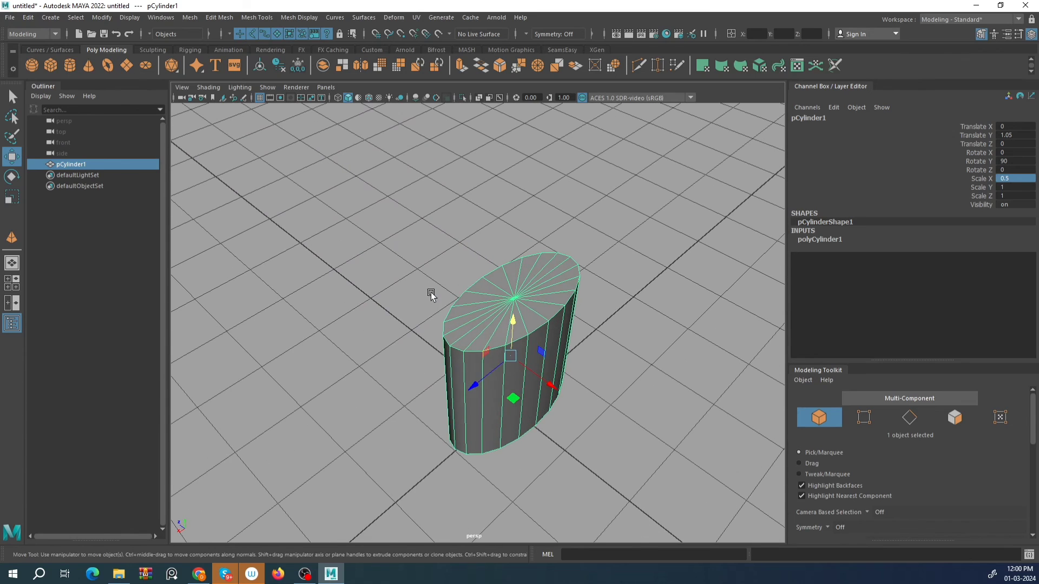
Flatten the cylinder with a Scale Y of 0.2 and inspect it from the side.
{"action": "double_click", "coordinate": [1014, 187]}
{"action": "type", "text": "0.2"}
{"action": "key", "text": "Return"}
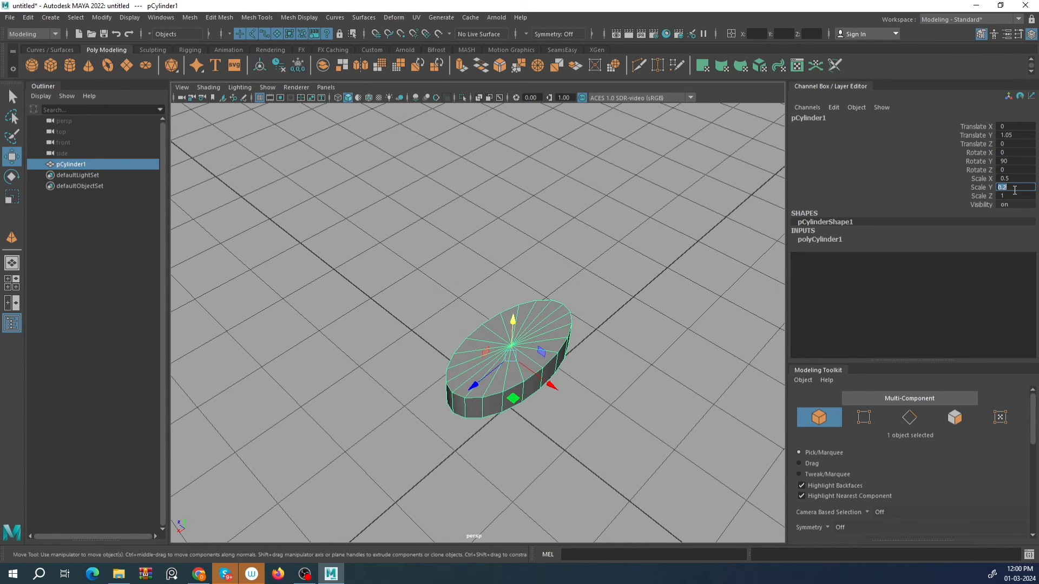
{"action": "left_click_drag", "start_coordinate": [420, 325], "coordinate": [467, 364], "text": "alt"}
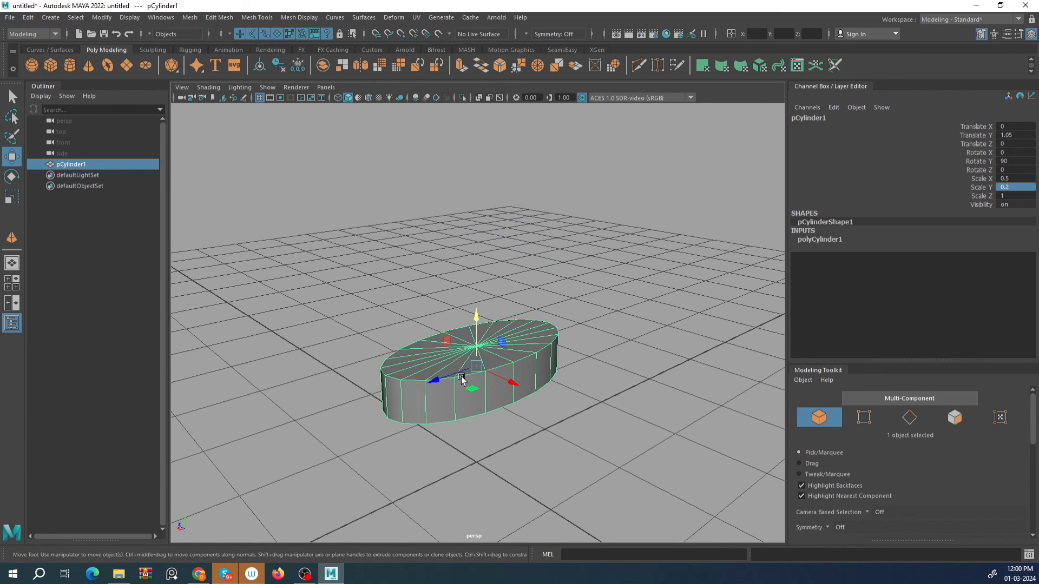
Set the cylinder's Scale Z to 0.5 and inspect its round profile from several angles.
{"action": "left_click", "coordinate": [1021, 196]}
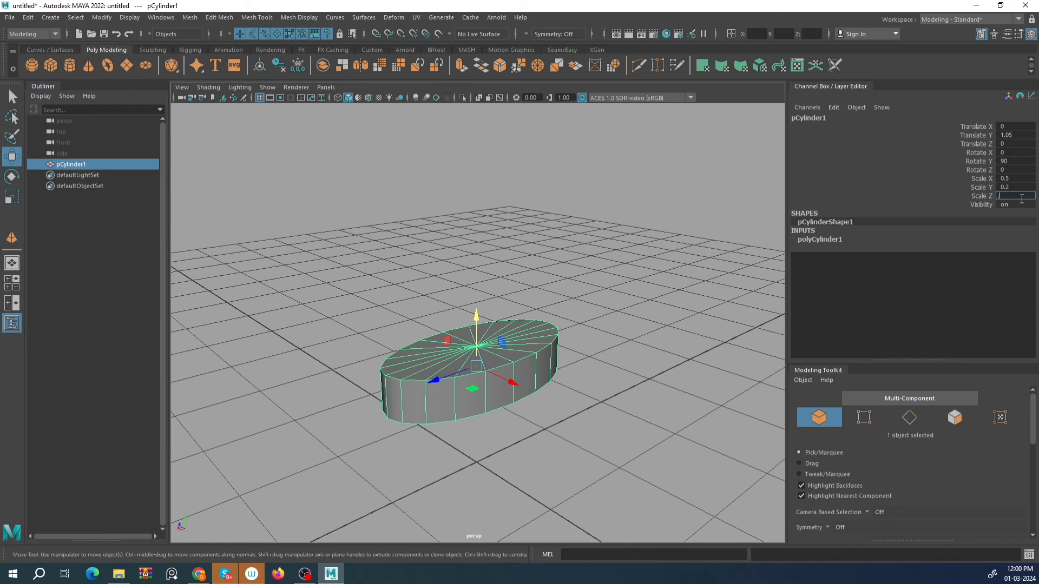
{"action": "key", "text": "Return"}
{"action": "left_click_drag", "start_coordinate": [485, 276], "coordinate": [492, 378], "text": "alt"}
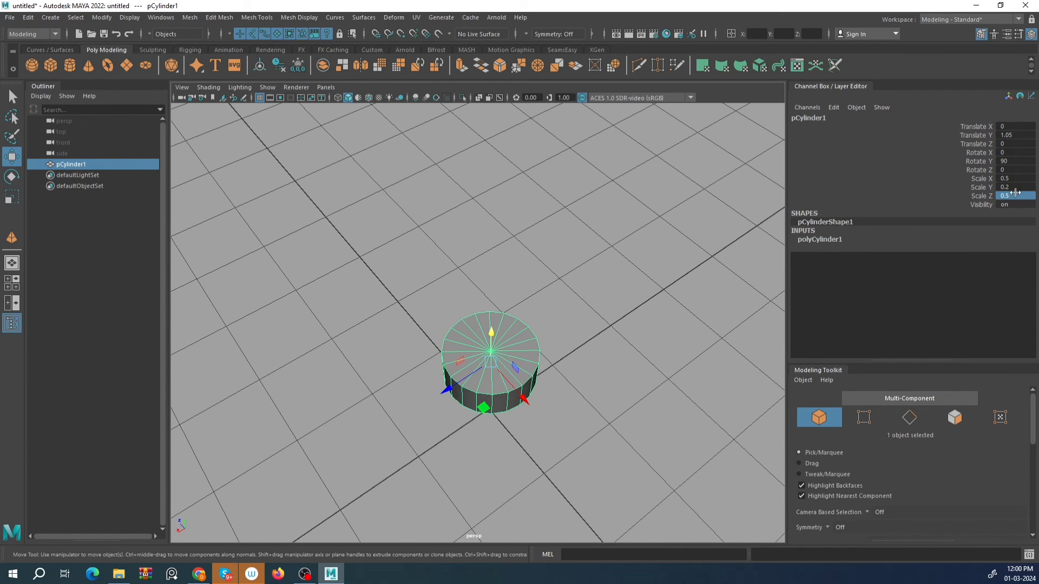
{"action": "left_click_drag", "start_coordinate": [425, 403], "coordinate": [433, 395], "text": "alt"}
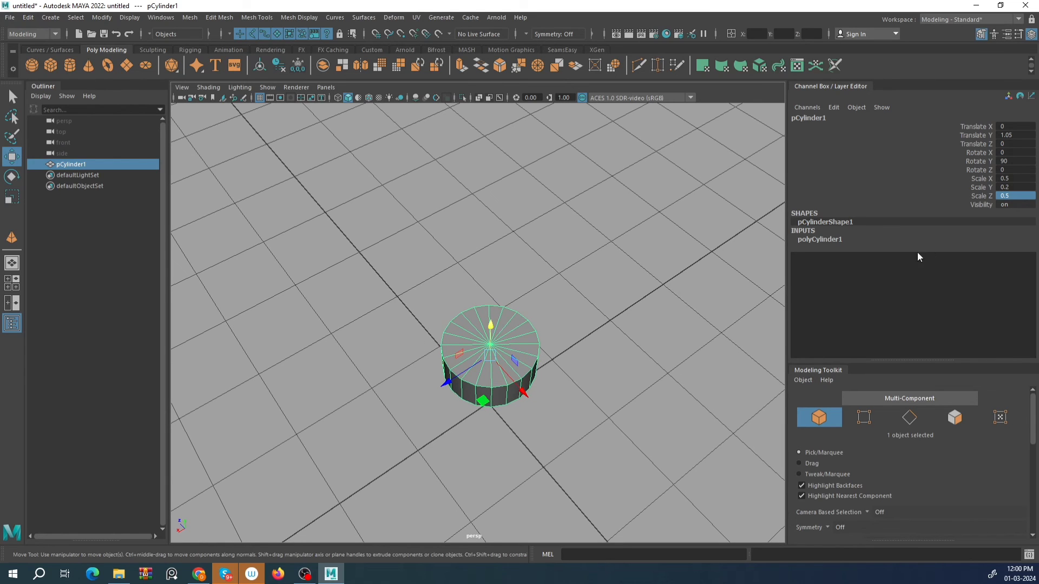
{"action": "left_click_drag", "start_coordinate": [549, 433], "coordinate": [463, 348], "text": "alt"}
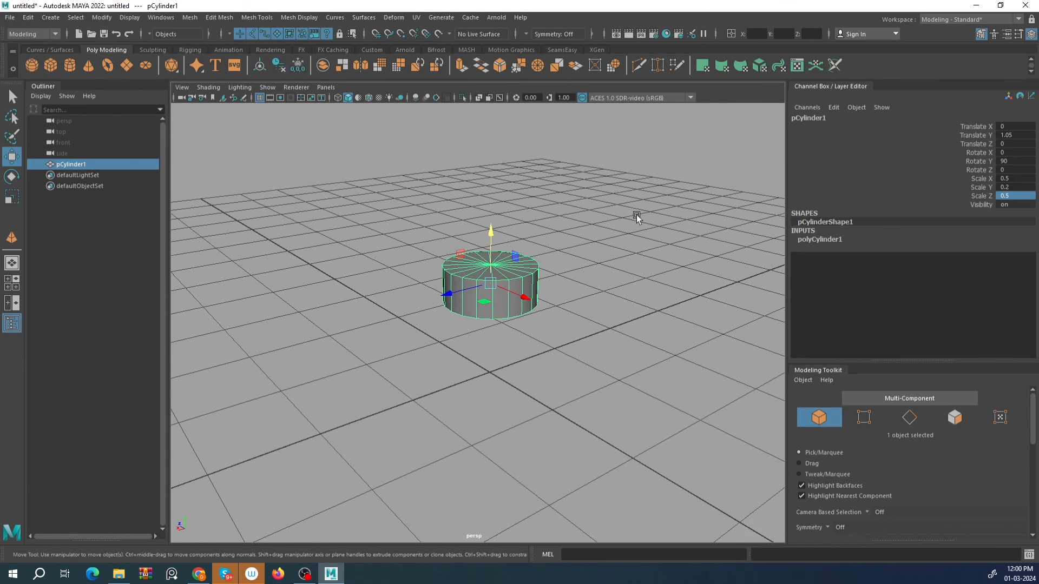
Set the cylinder's Scale Y to 0.5 so it is scaled uniformly on all axes.
{"action": "double_click", "coordinate": [1019, 186]}
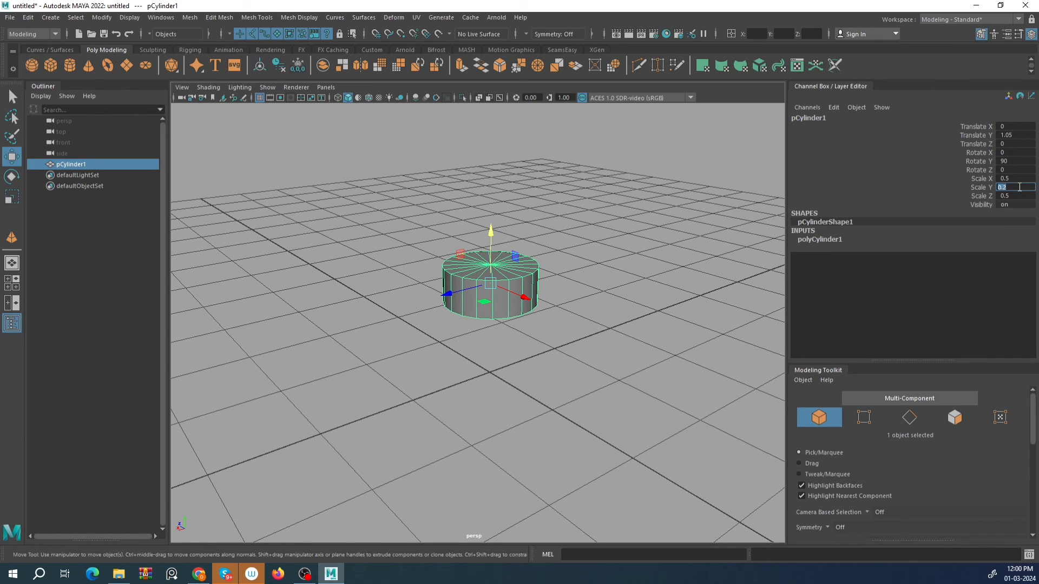
{"action": "type", "text": "0.5"}
{"action": "key", "text": "Return"}
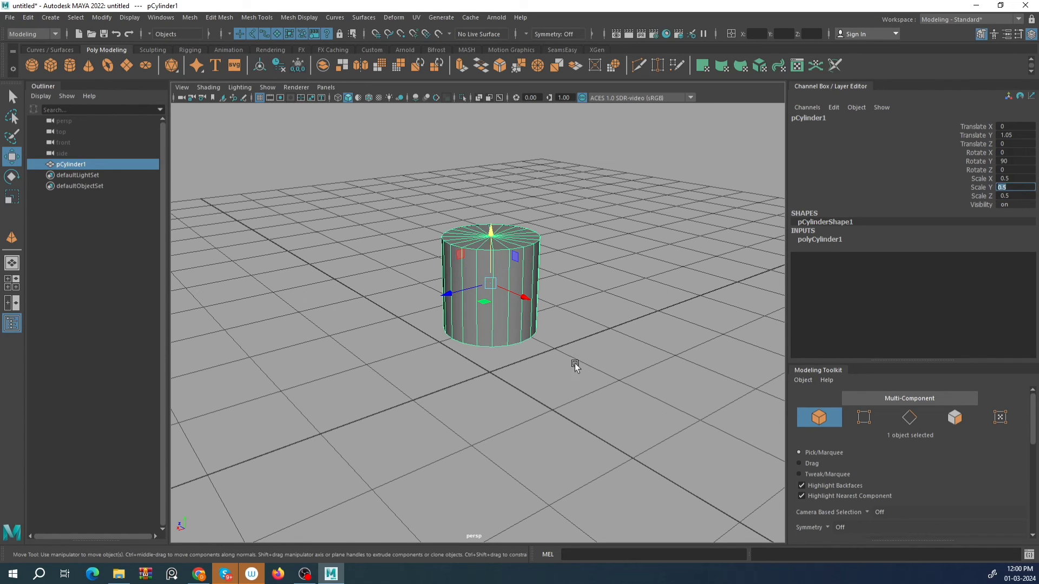
{"action": "left_click_drag", "start_coordinate": [574, 366], "coordinate": [449, 314], "text": "alt"}
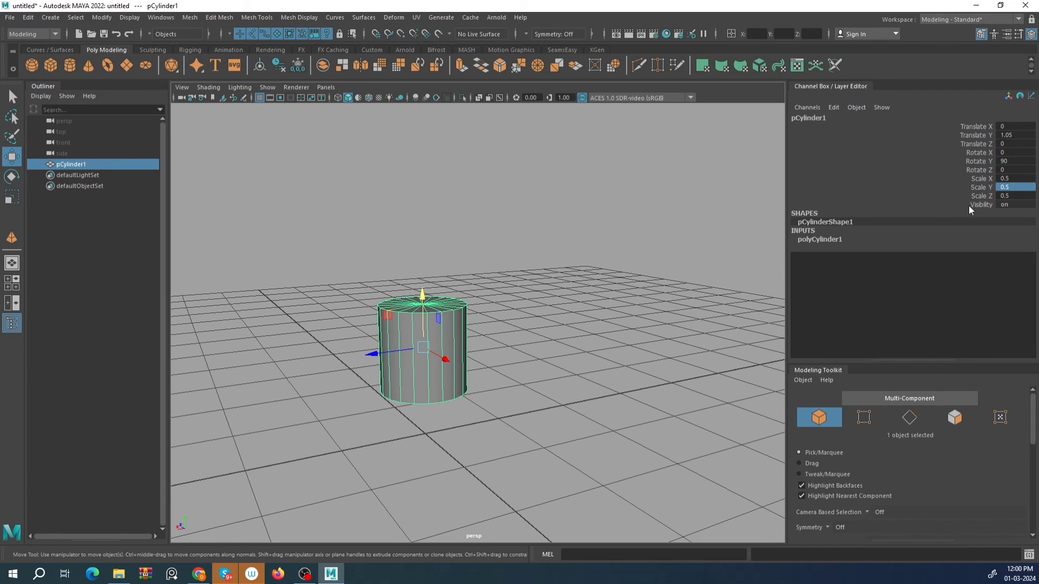
Set the cylinder's Scale X, Y and Z together to 6 and frame the enlarged object in the view.
{"action": "left_click_drag", "start_coordinate": [1021, 182], "coordinate": [1023, 195]}
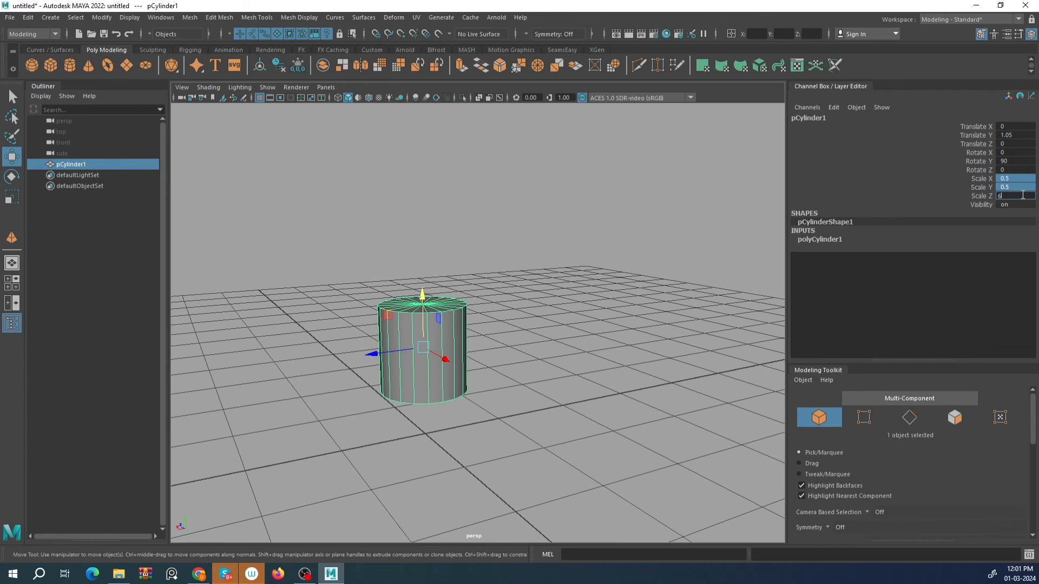
{"action": "type", "text": "6"}
{"action": "key", "text": "Return"}
{"action": "key", "text": "f"}
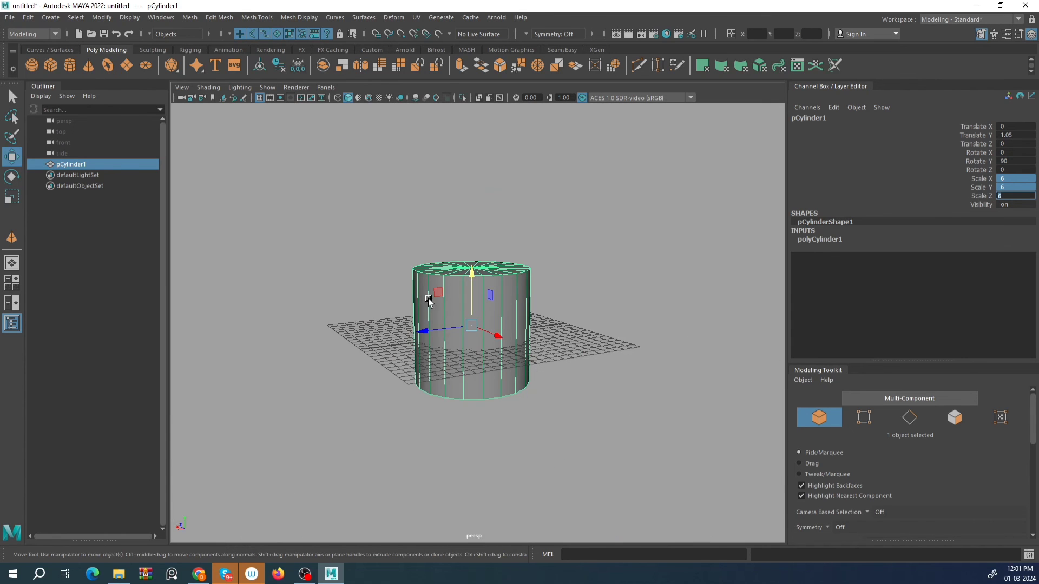
{"action": "left_click_drag", "start_coordinate": [483, 314], "coordinate": [465, 294], "text": "alt"}
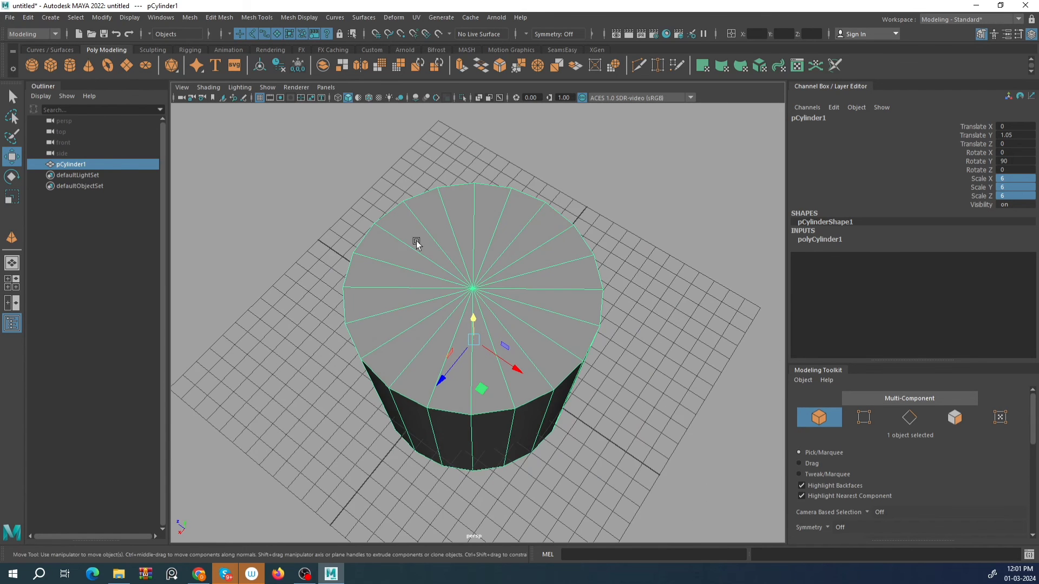
{"action": "left_click_drag", "start_coordinate": [418, 239], "coordinate": [477, 233], "text": "alt"}
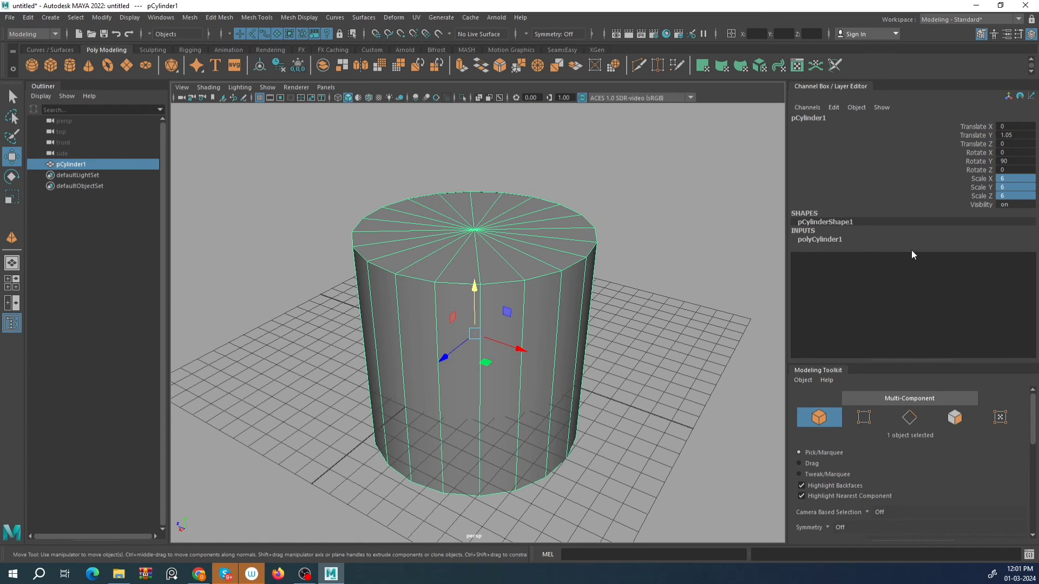
Set the cylinder's Scale Y to 2 and inspect its reduced height from the side and above.
{"action": "left_click", "coordinate": [1011, 187]}
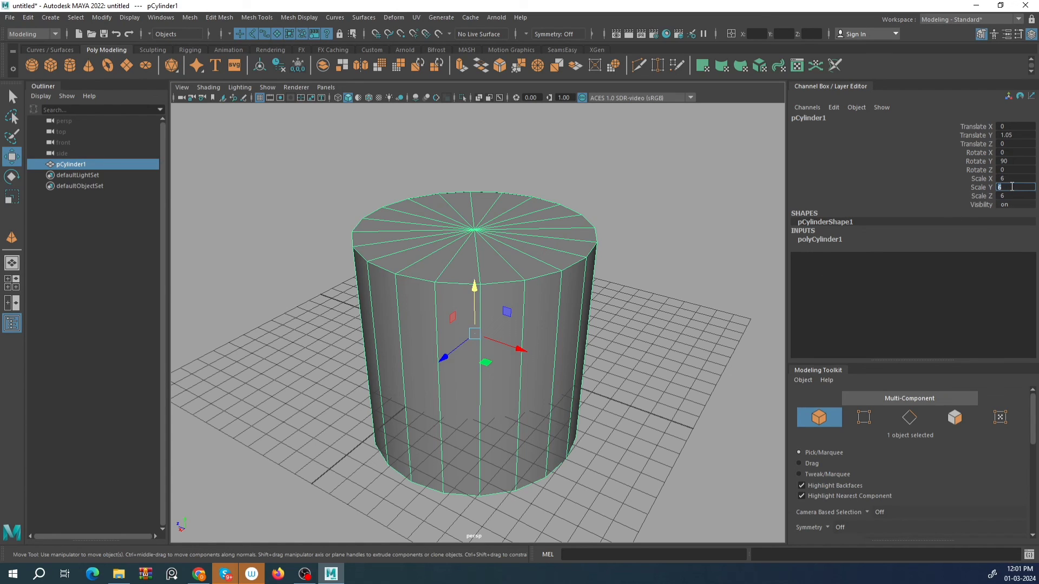
{"action": "type", "text": "2"}
{"action": "key", "text": "Return"}
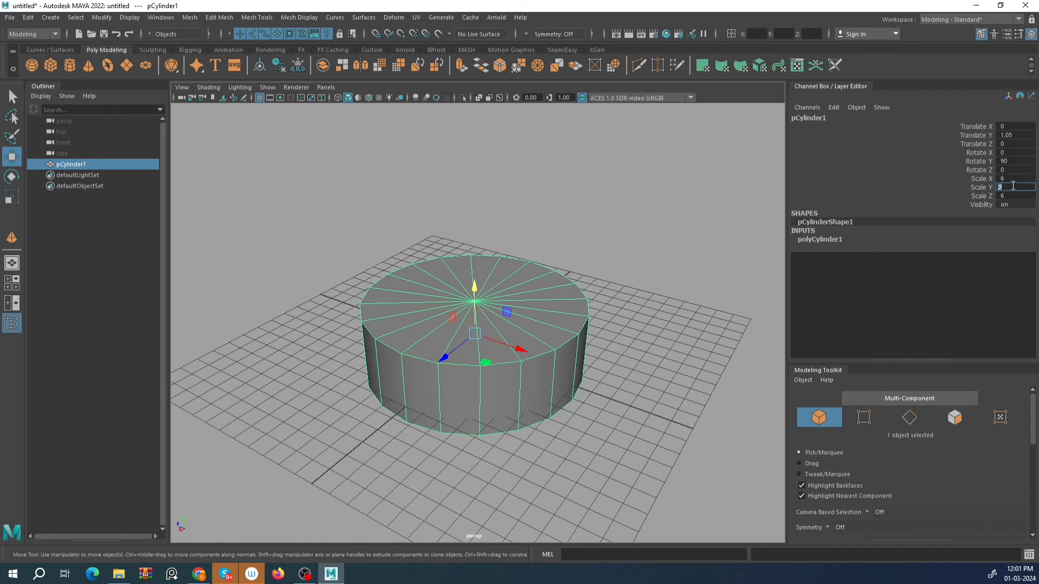
{"action": "left_click_drag", "start_coordinate": [484, 340], "coordinate": [468, 331], "text": "alt"}
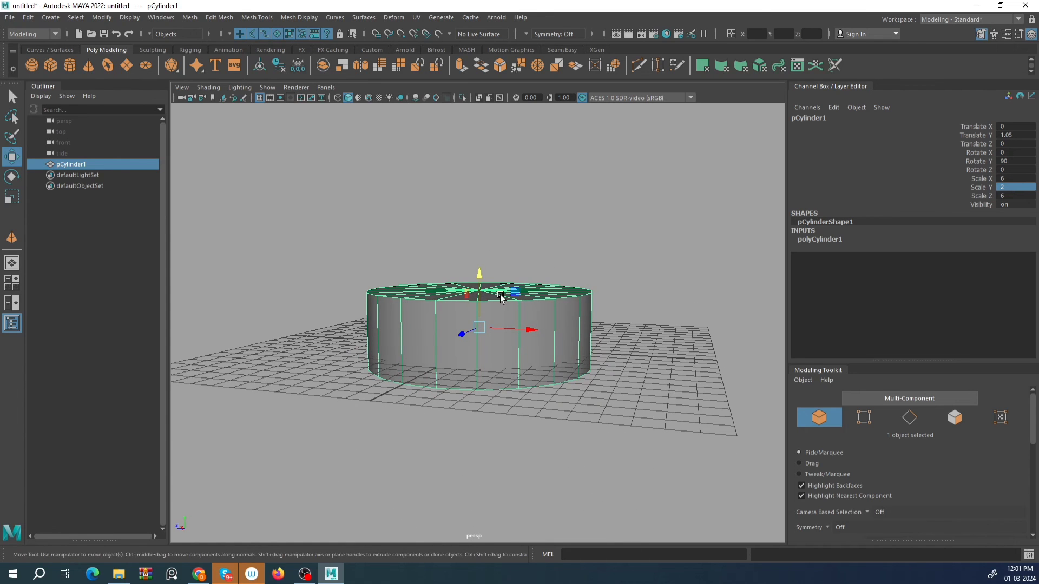
{"action": "left_click_drag", "start_coordinate": [606, 264], "coordinate": [568, 301], "text": "alt"}
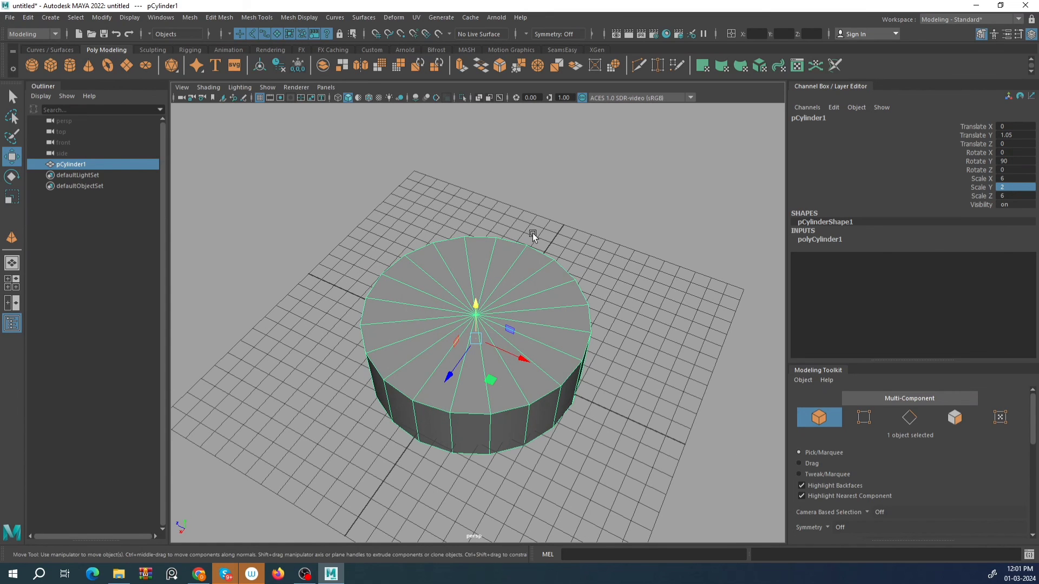
Set the cylinder's Scale X to 4 and inspect its oval outline from above and from the side.
{"action": "double_click", "coordinate": [1015, 178]}
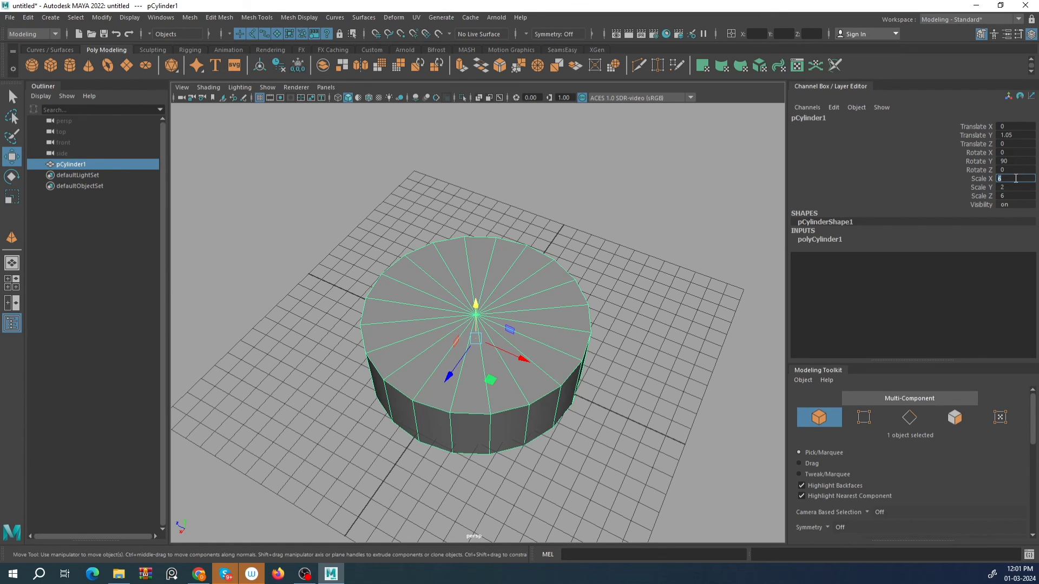
{"action": "type", "text": "4"}
{"action": "key", "text": "Return"}
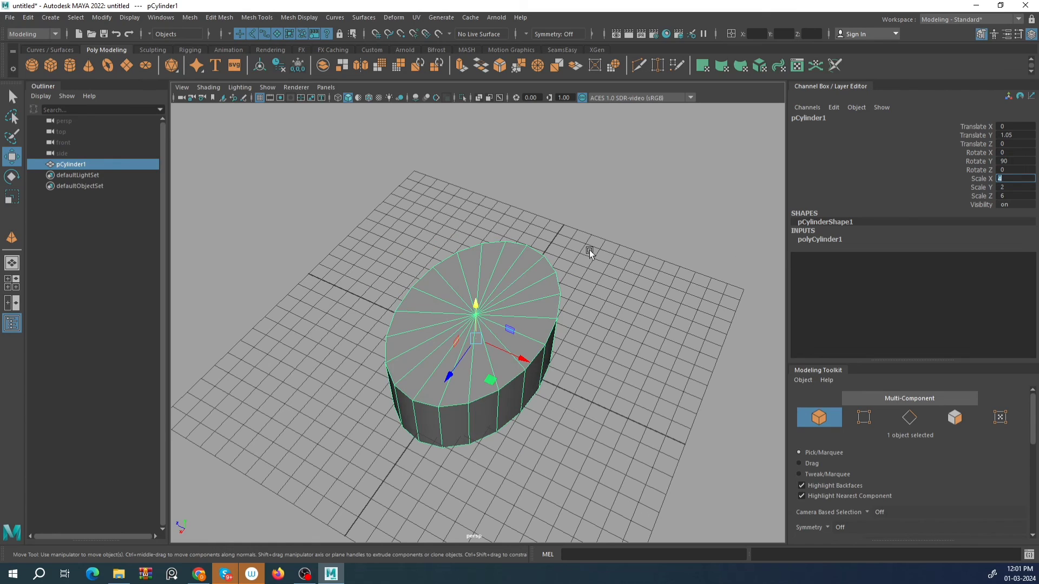
{"action": "left_click_drag", "start_coordinate": [590, 252], "coordinate": [473, 236], "text": "alt"}
{"action": "left_click_drag", "start_coordinate": [459, 273], "coordinate": [482, 237], "text": "alt"}
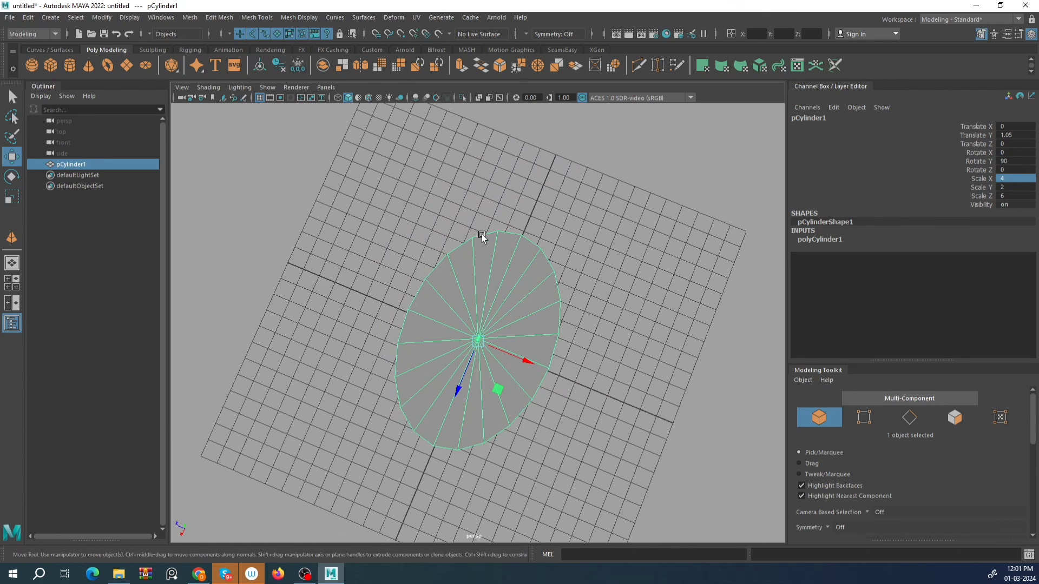
{"action": "left_click_drag", "start_coordinate": [499, 382], "coordinate": [476, 299], "text": "alt"}
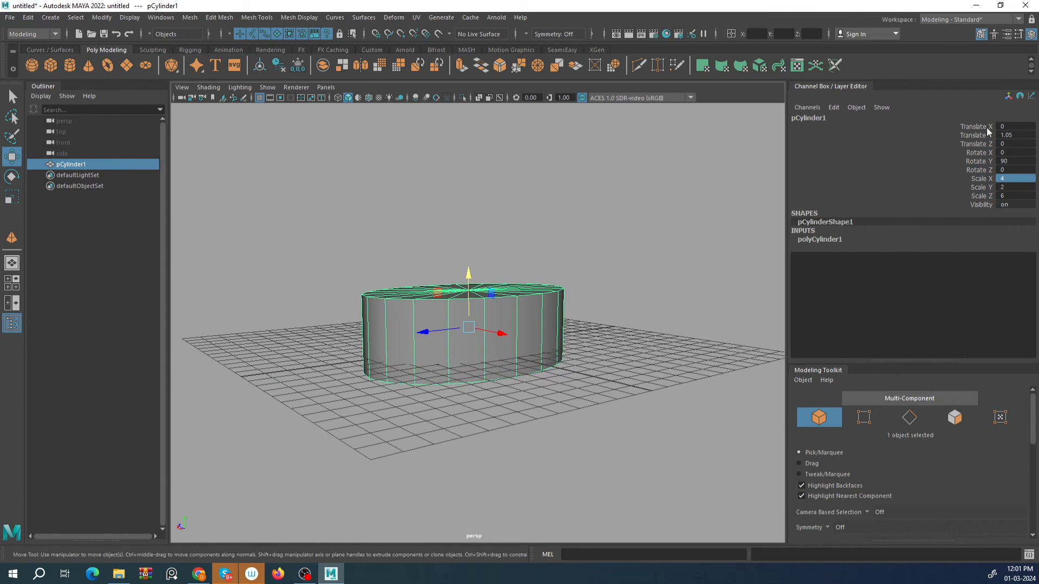
Tilt the oval cylinder to Rotate X -90, Y about 36.2 and Z -90, and move it to about Translate Y 2.97, Z 1.41.
{"action": "left_click", "coordinate": [492, 297]}
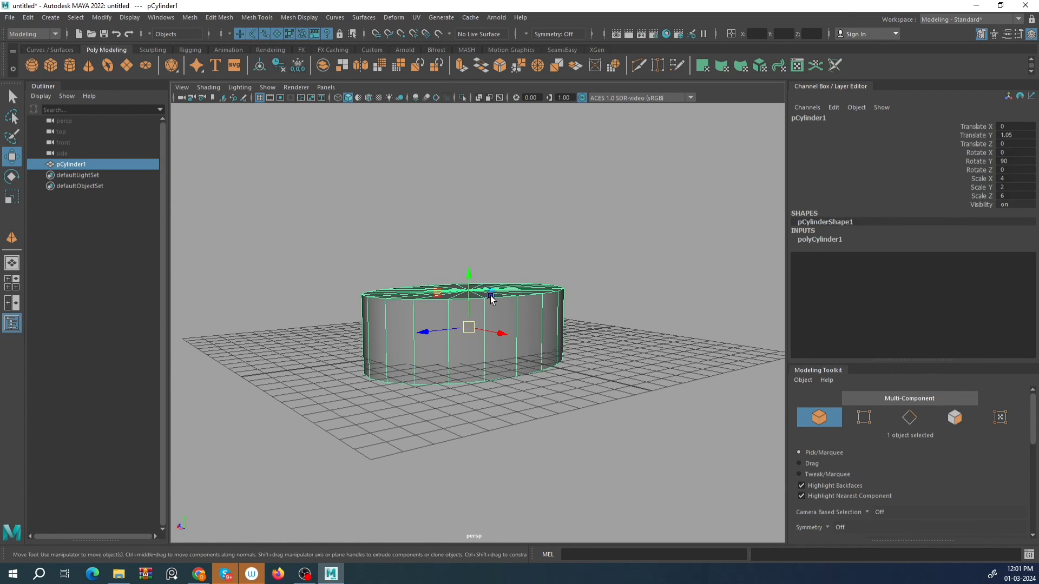
{"action": "left_click_drag", "start_coordinate": [489, 297], "coordinate": [480, 350], "text": "alt"}
{"action": "scroll", "coordinate": [479, 351], "scroll_direction": "up", "scroll_amount": 3}
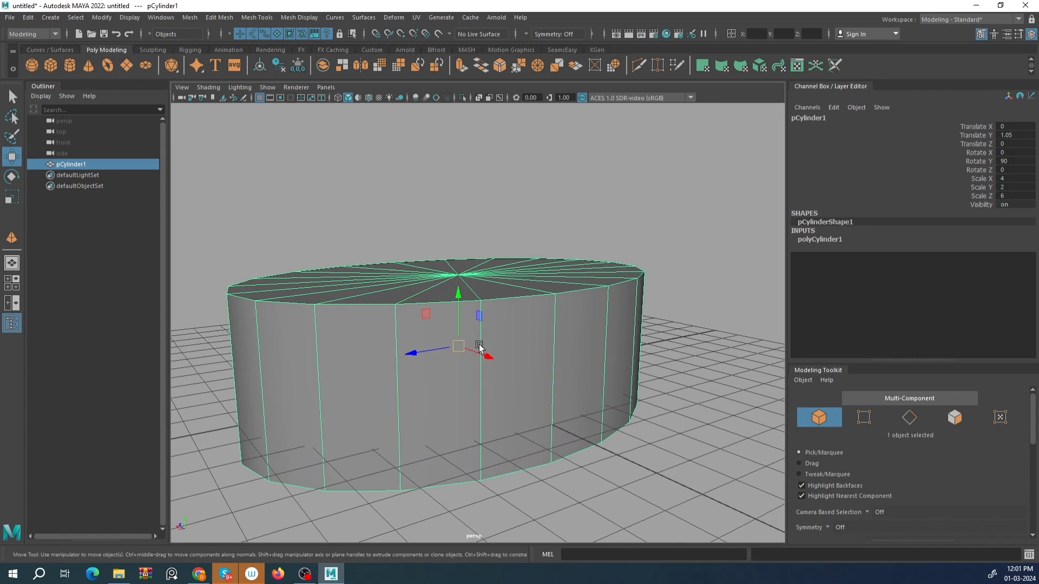
{"action": "scroll", "coordinate": [478, 330], "scroll_direction": "down", "scroll_amount": 4}
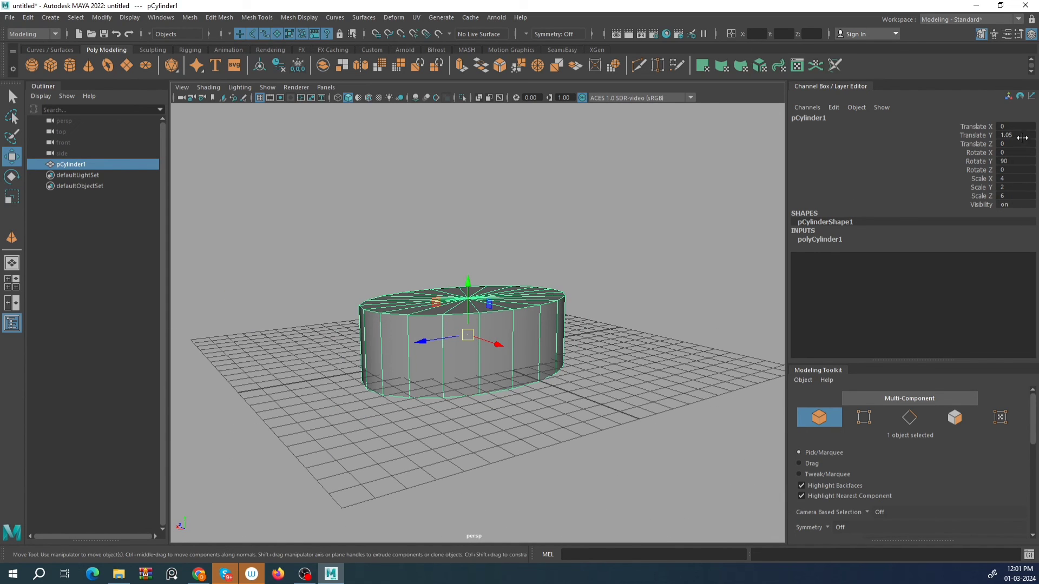
{"action": "scroll", "coordinate": [484, 326], "scroll_direction": "up", "scroll_amount": 2}
{"action": "left_click_drag", "start_coordinate": [498, 294], "coordinate": [431, 306], "text": "alt"}
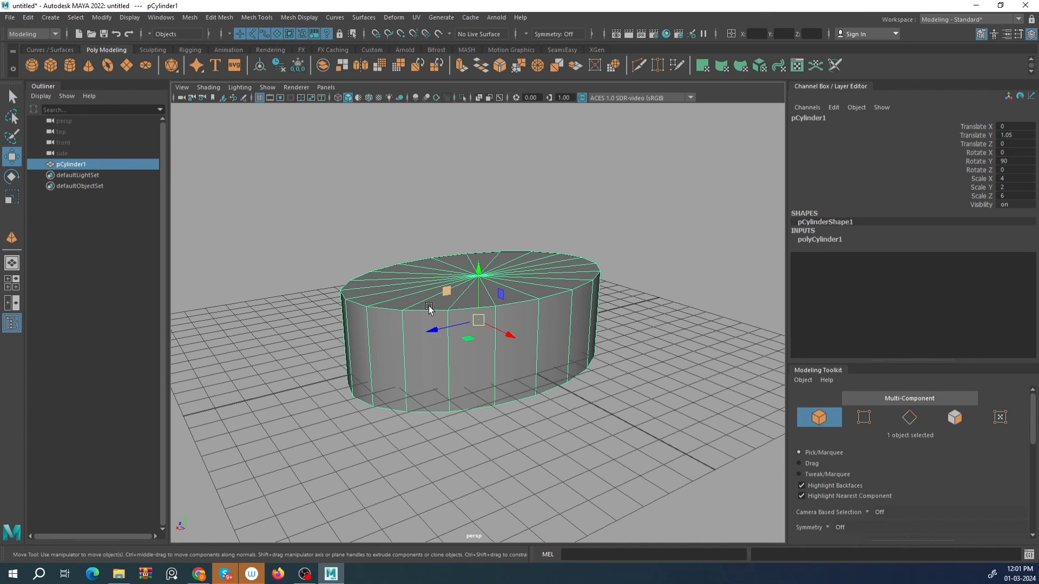
{"action": "key", "text": "e"}
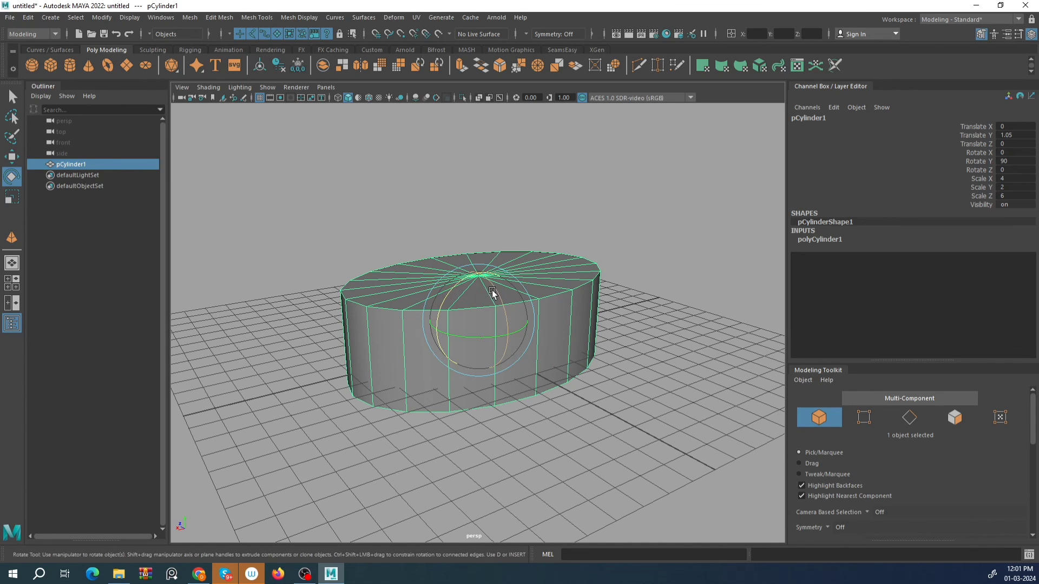
{"action": "left_click_drag", "start_coordinate": [492, 294], "coordinate": [524, 294]}
{"action": "key", "text": "w"}
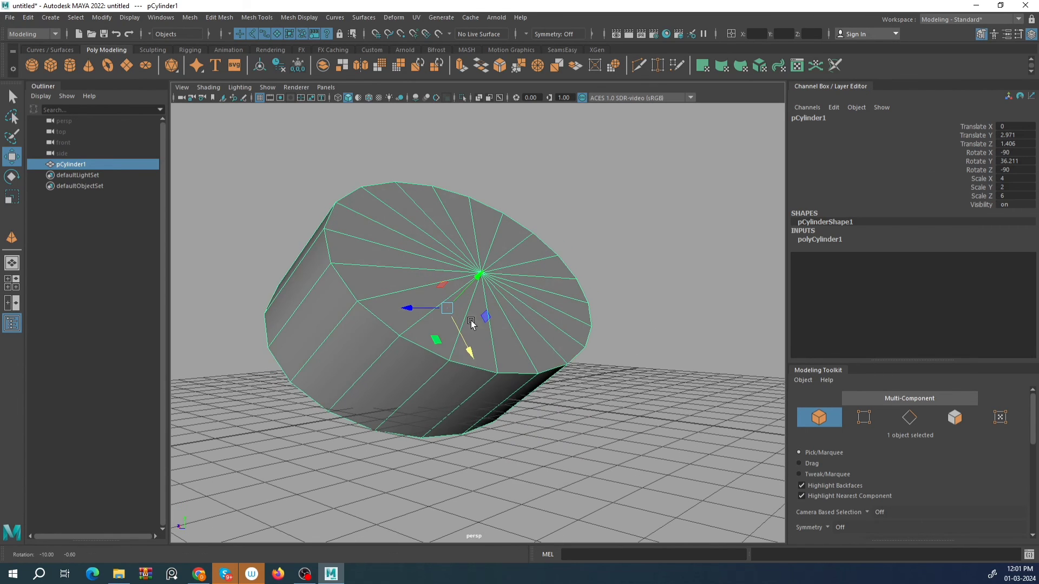
Examine the tilted cylinder and the orientation of its move manipulator from several angles and distances.
{"action": "left_click", "coordinate": [569, 216]}
{"action": "scroll", "coordinate": [588, 269], "scroll_direction": "down", "scroll_amount": 5}
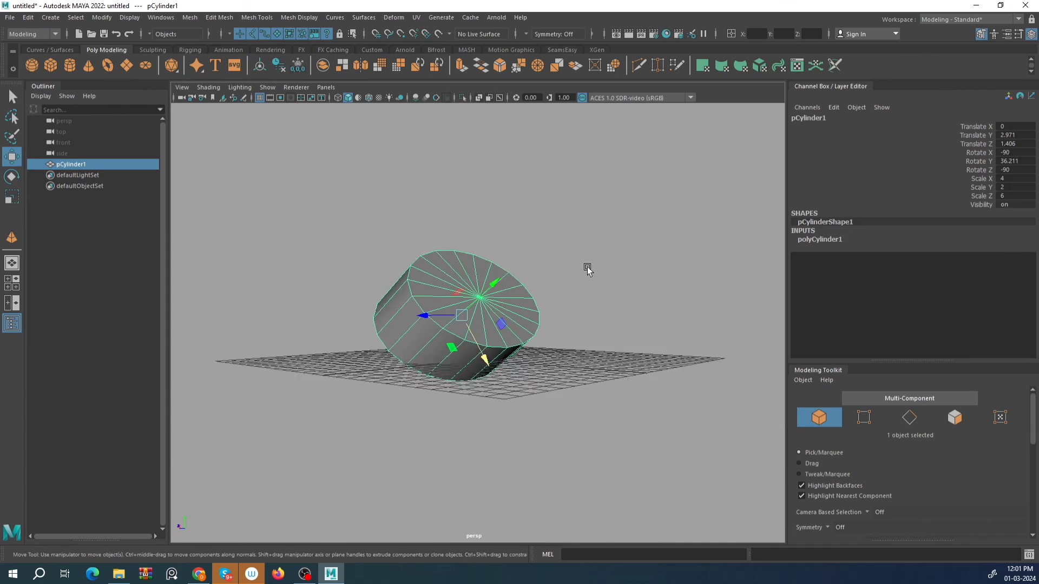
{"action": "left_click_drag", "start_coordinate": [589, 269], "coordinate": [560, 322], "text": "alt"}
{"action": "scroll", "coordinate": [559, 323], "scroll_direction": "up", "scroll_amount": 7}
{"action": "left_click_drag", "start_coordinate": [550, 420], "coordinate": [545, 376], "text": "alt"}
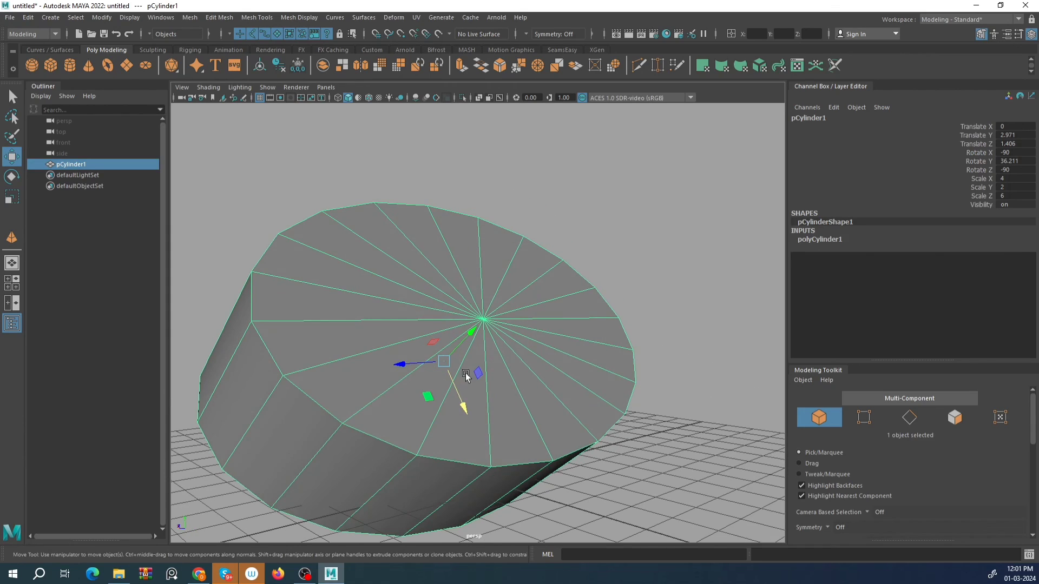
{"action": "scroll", "coordinate": [466, 373], "scroll_direction": "down", "scroll_amount": 5}
{"action": "left_click_drag", "start_coordinate": [466, 374], "coordinate": [512, 344], "text": "alt"}
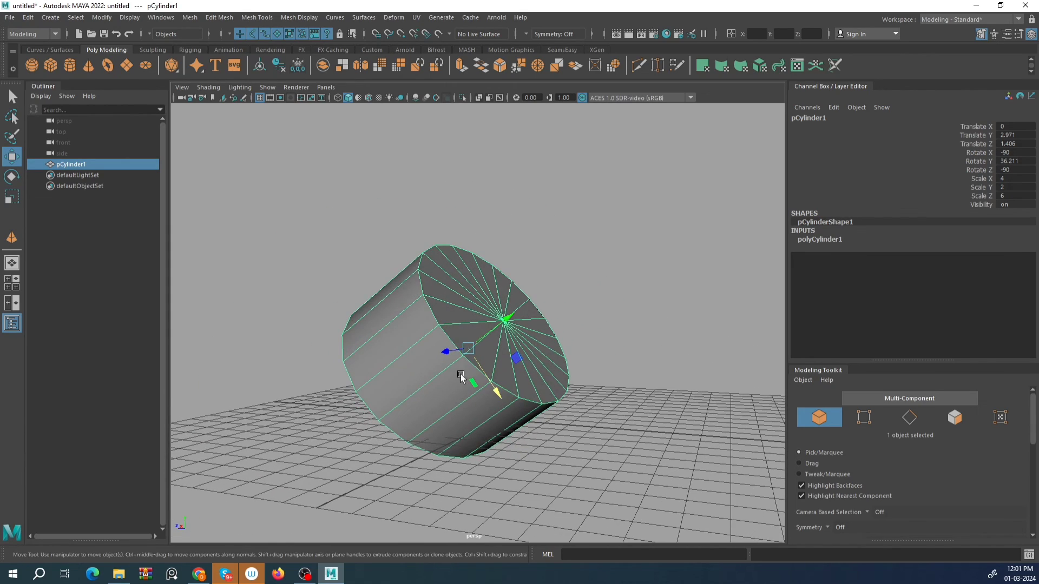
{"action": "left_click_drag", "start_coordinate": [461, 374], "coordinate": [486, 366], "text": "alt"}
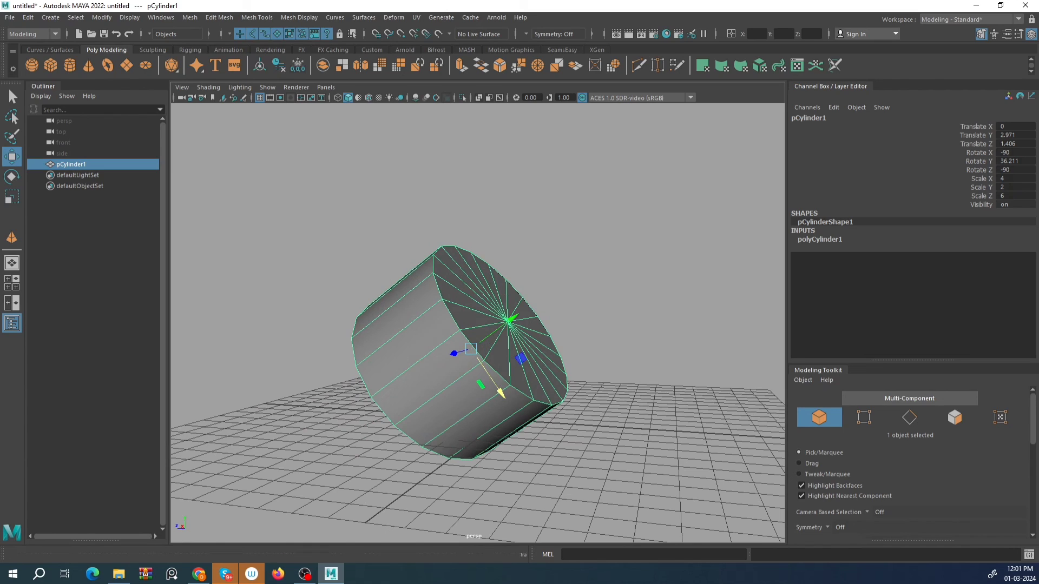